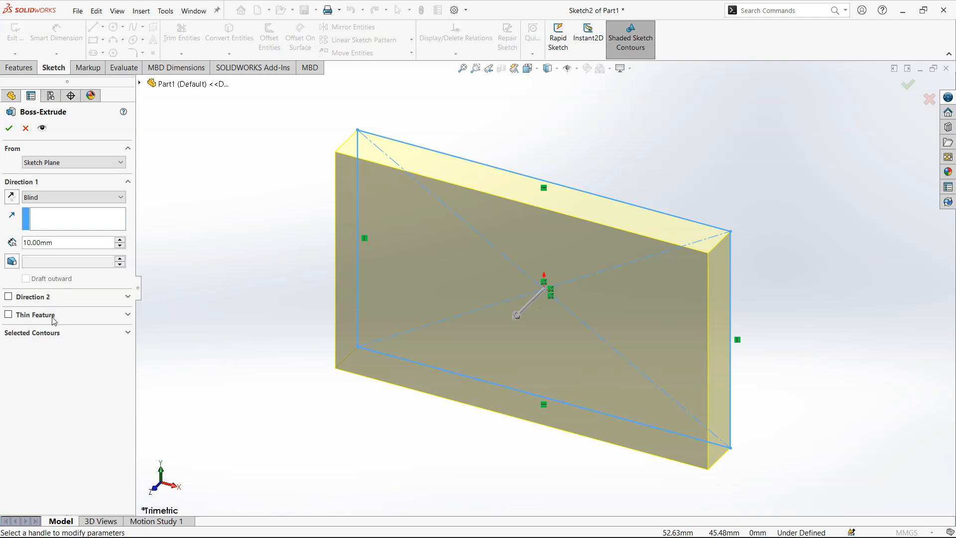
# Cancel the boss extrusion and delete the rectangle sketch Sketch2
pyautogui.click(85, 162)
pyautogui.click(84, 162)
pyautogui.click(25, 129)
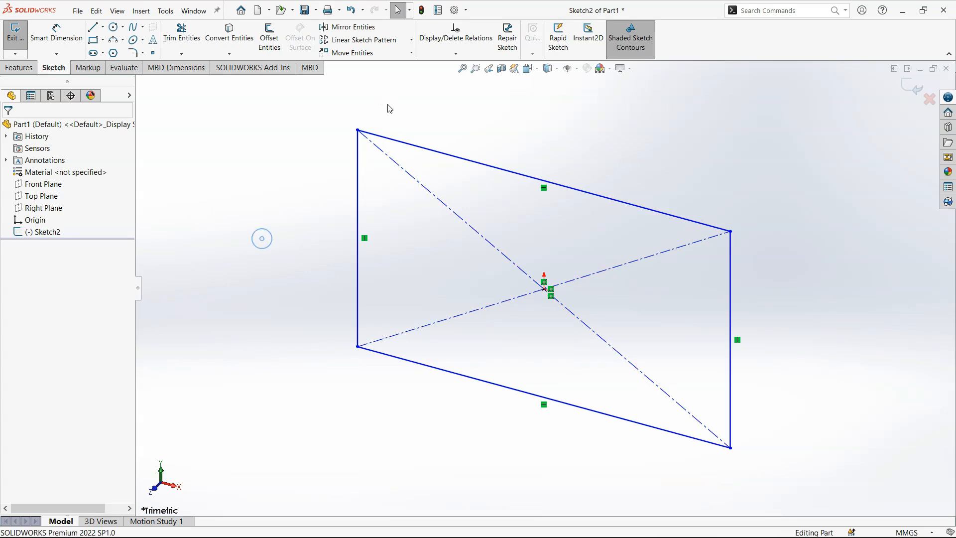
pyautogui.rightClick(44, 231)
pyautogui.click(67, 303)
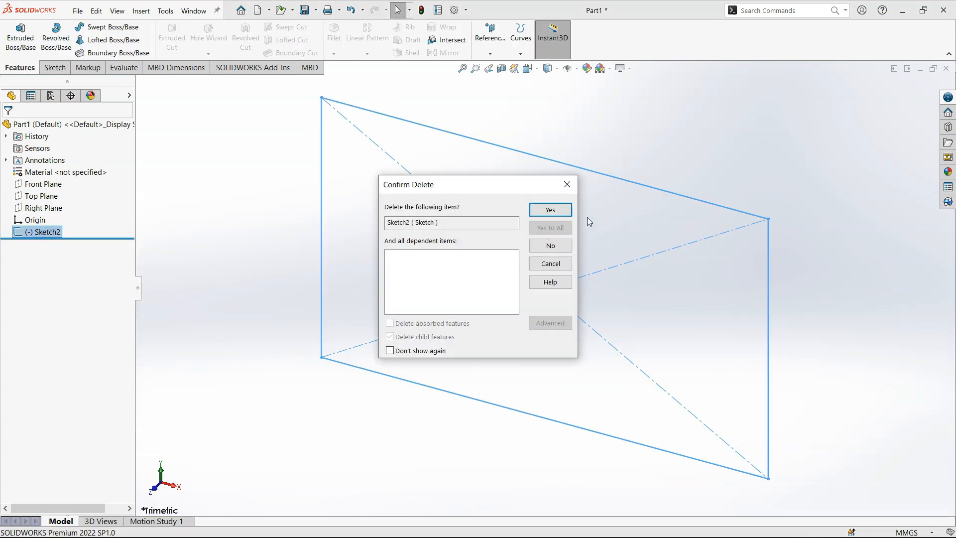
pyautogui.click(554, 208)
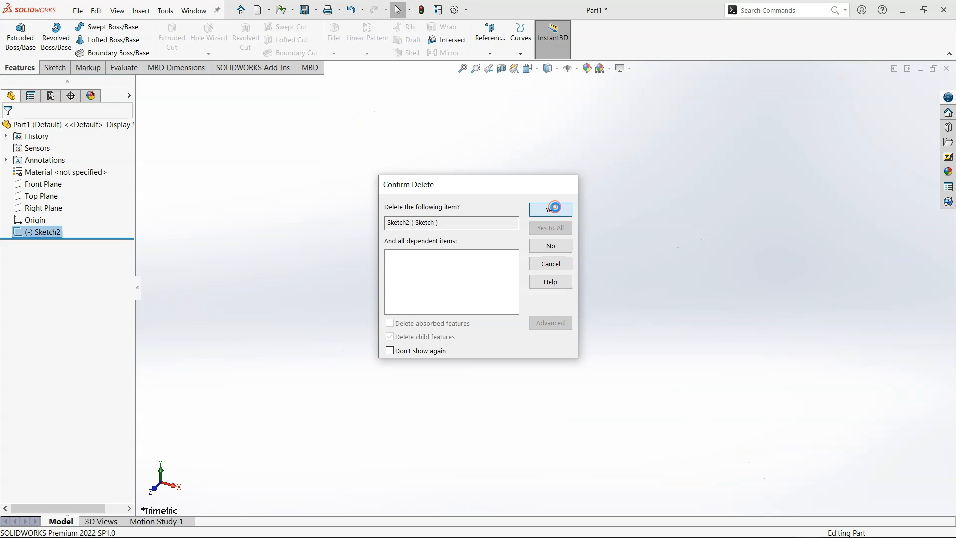
# Sketch a center rectangle about 115 mm wide on the Top Plane, centered on the origin
pyautogui.click(20, 195)
pyautogui.click(91, 52)
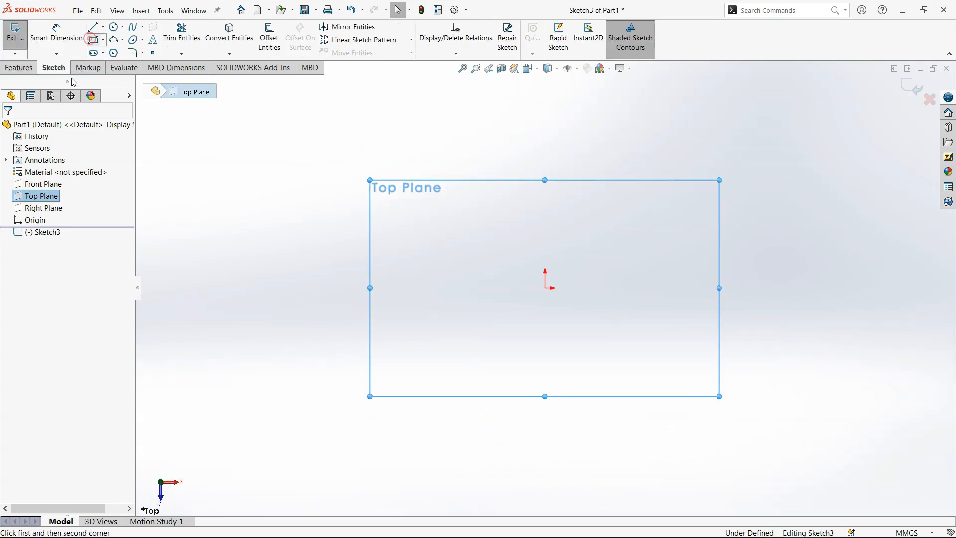
pyautogui.click(93, 39)
pyautogui.click(49, 167)
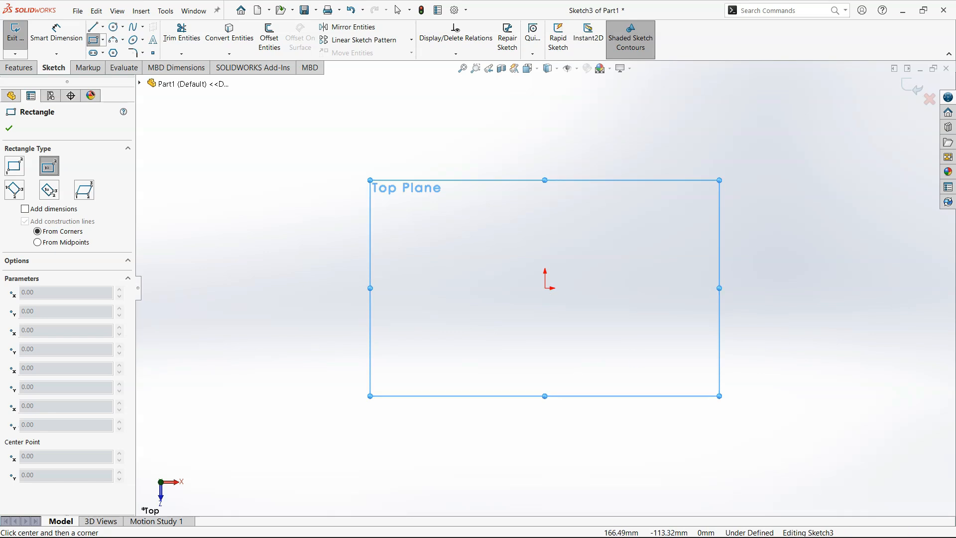
pyautogui.click(544, 288)
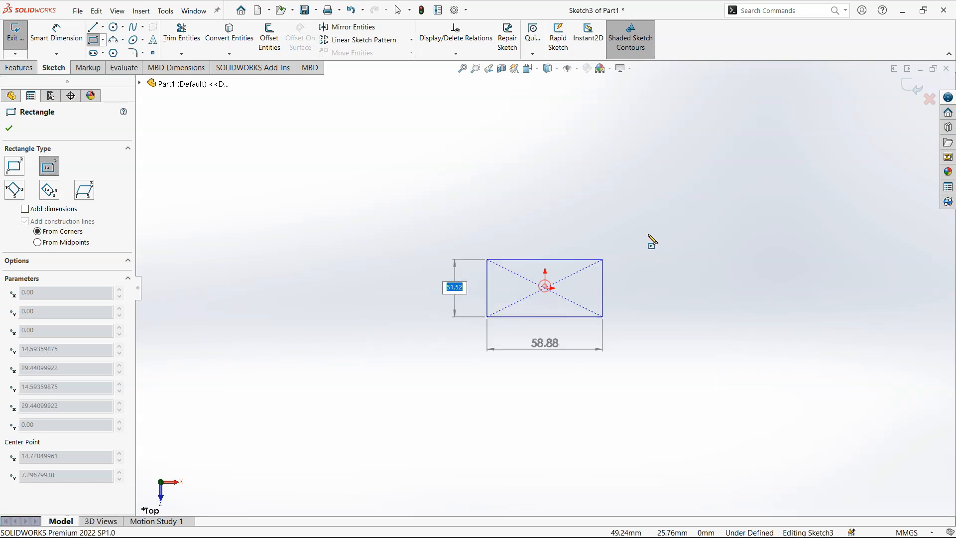
pyautogui.click(657, 229)
# Dimension the rectangle to 100 mm wide and 80 mm high
pyautogui.moveTo(688, 332); pyautogui.dragTo(692, 265, button='right')
pyautogui.click(632, 229)
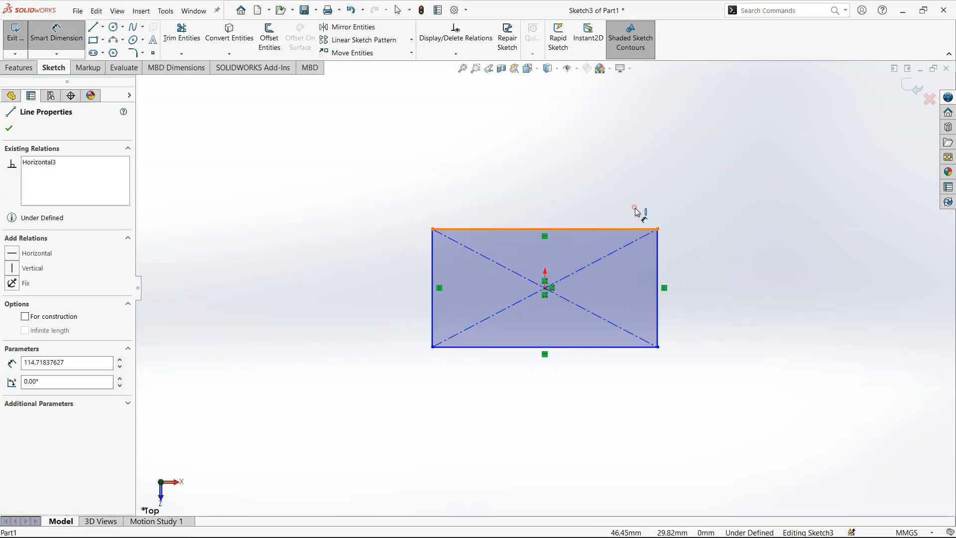
pyautogui.click(635, 201)
pyautogui.write('100')
pyautogui.press('Return')
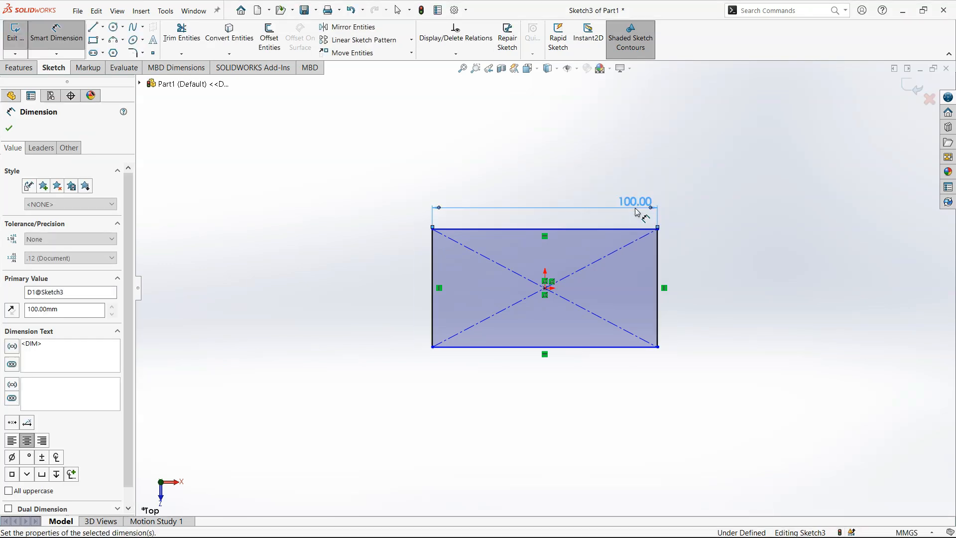
pyautogui.click(658, 264)
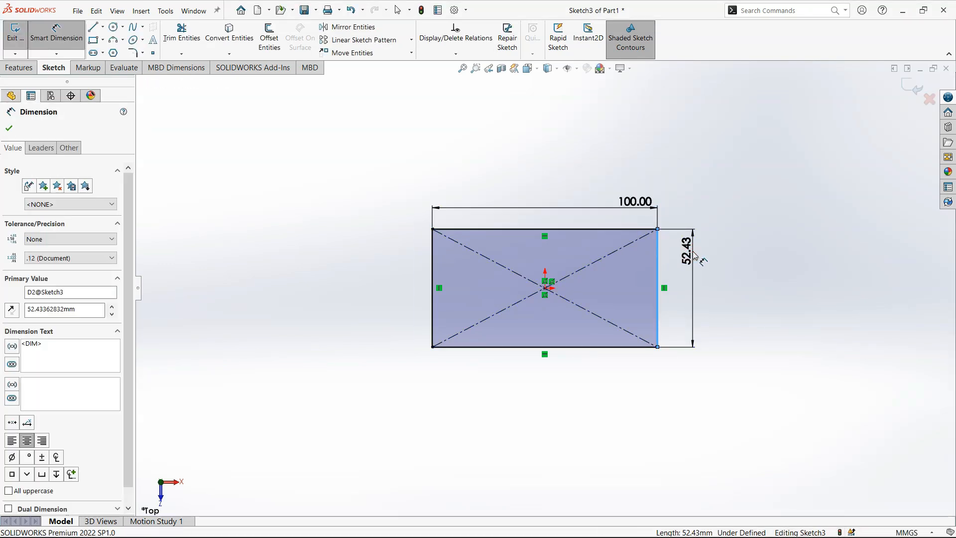
pyautogui.click(694, 255)
pyautogui.write('80')
pyautogui.press('Return')
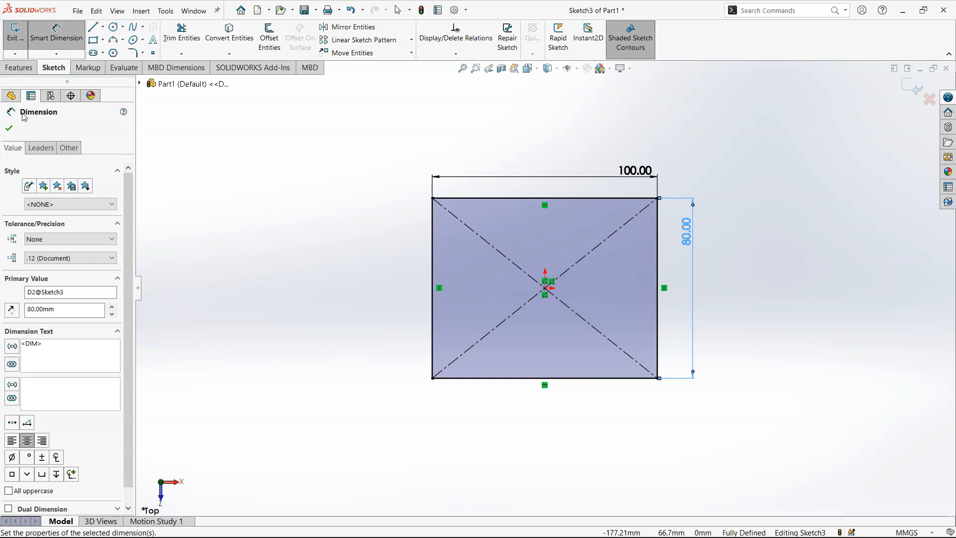
# Extrude the rectangle as a boss with a Blind depth of 10 mm
pyautogui.click(9, 128)
pyautogui.click(9, 69)
pyautogui.click(20, 38)
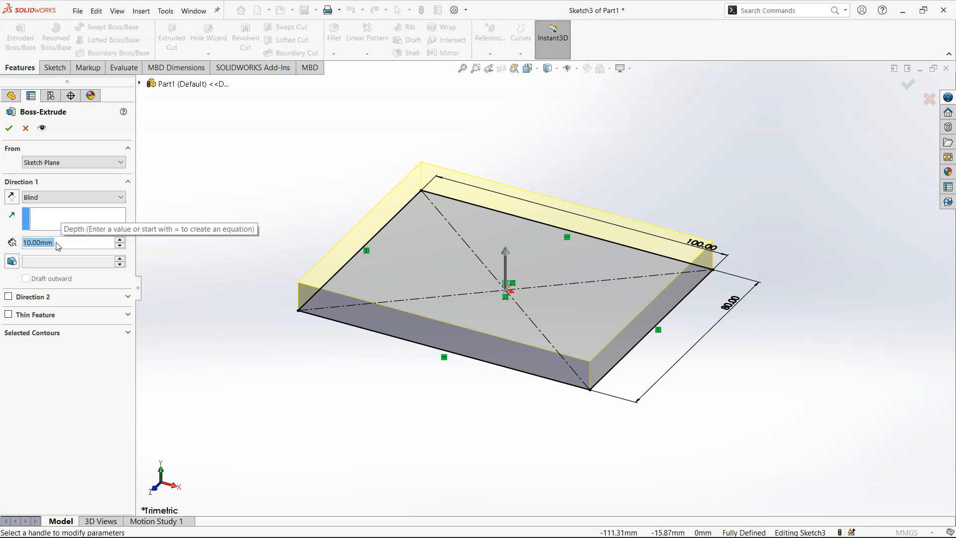
pyautogui.click(8, 129)
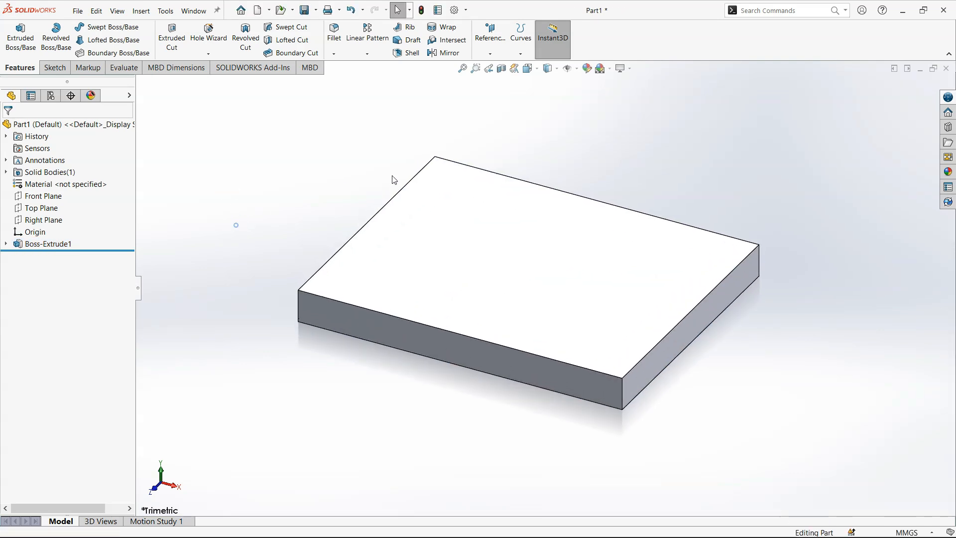
pyautogui.moveTo(833, 338); pyautogui.dragTo(160, 408, button='middle')
pyautogui.moveTo(701, 379); pyautogui.dragTo(529, 371, button='middle')
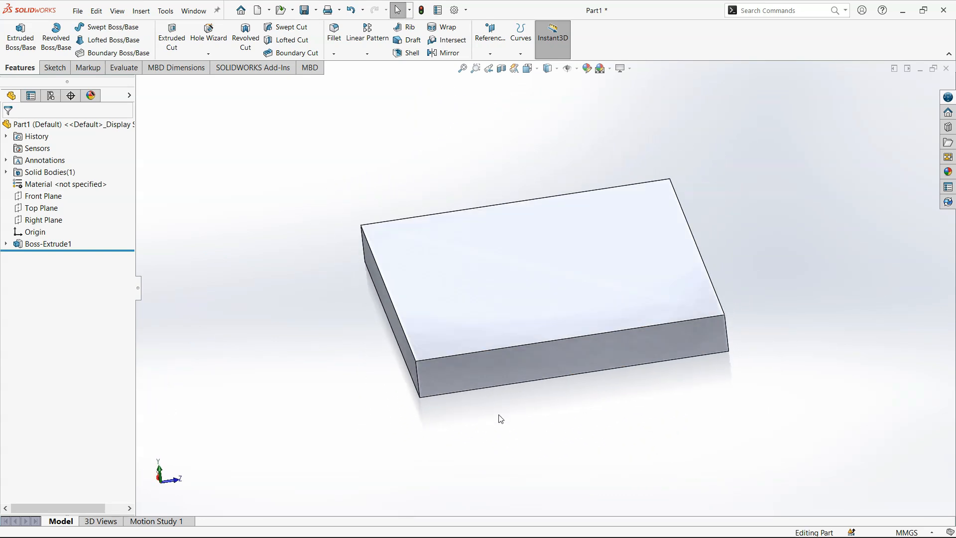
pyautogui.moveTo(499, 414); pyautogui.dragTo(555, 238, button='right')
pyautogui.click(544, 152)
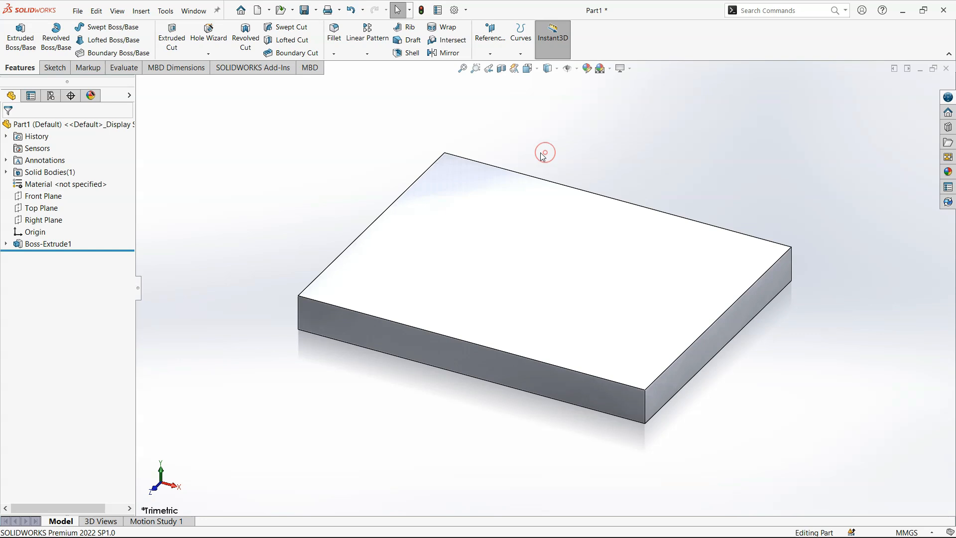
pyautogui.click(48, 244)
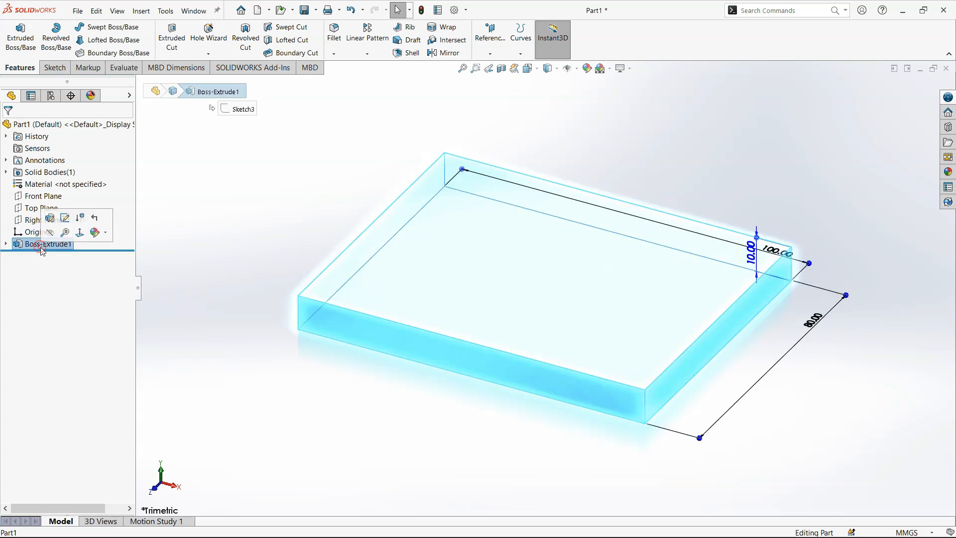
pyautogui.click(263, 307)
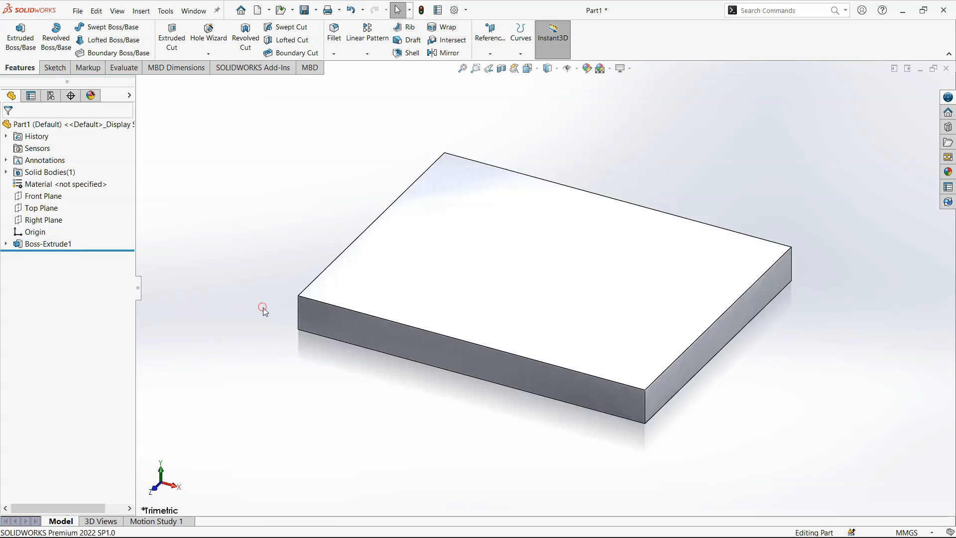
pyautogui.click(27, 195)
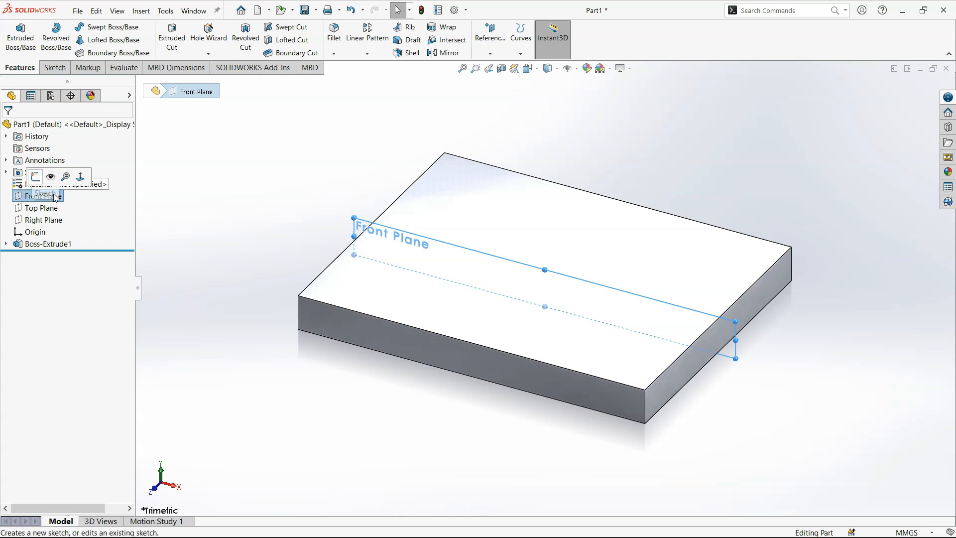
pyautogui.click(125, 217)
pyautogui.click(161, 233)
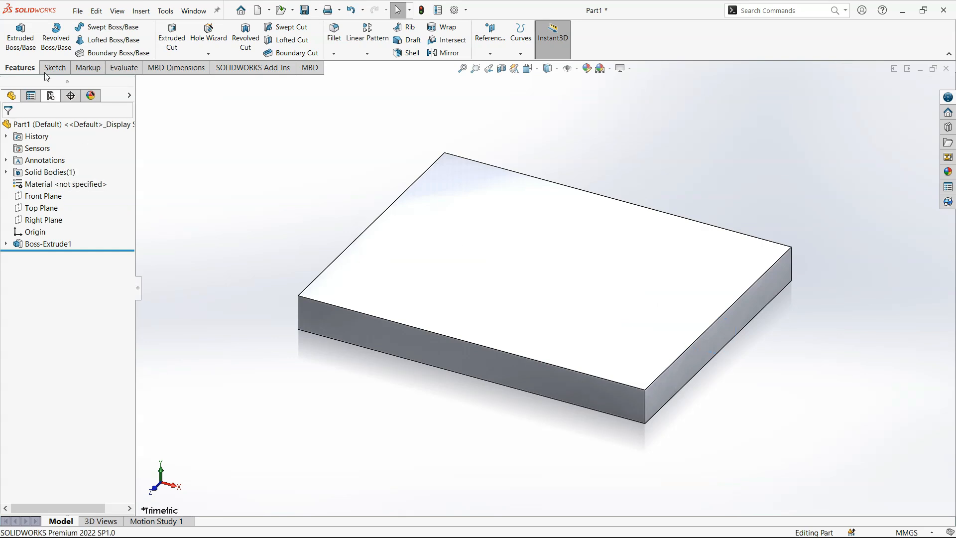
# Sketch a center rectangle from the origin on the plate's upper face for a boss extrusion
pyautogui.click(18, 32)
pyautogui.click(9, 128)
pyautogui.click(442, 300)
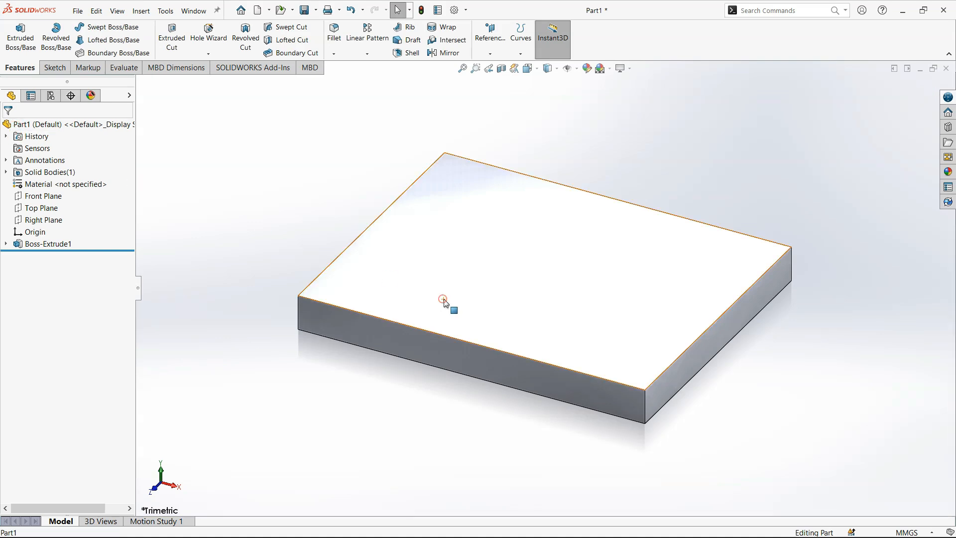
pyautogui.click(21, 43)
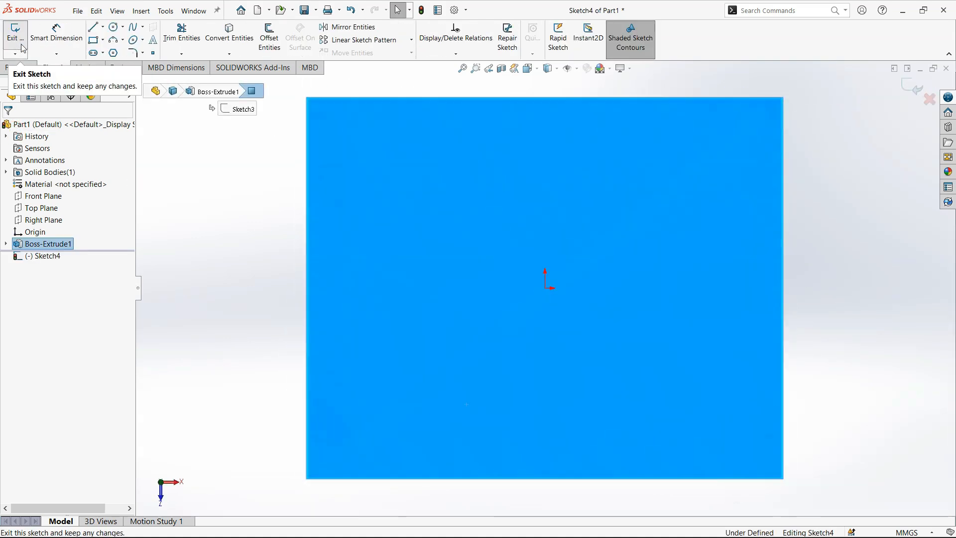
pyautogui.click(93, 39)
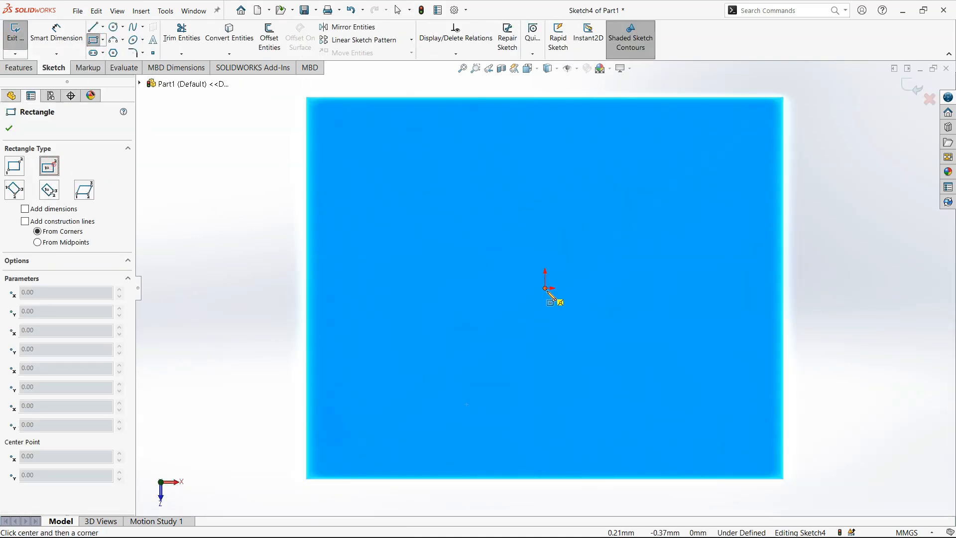
pyautogui.click(545, 289)
pyautogui.click(700, 230)
pyautogui.click(902, 81)
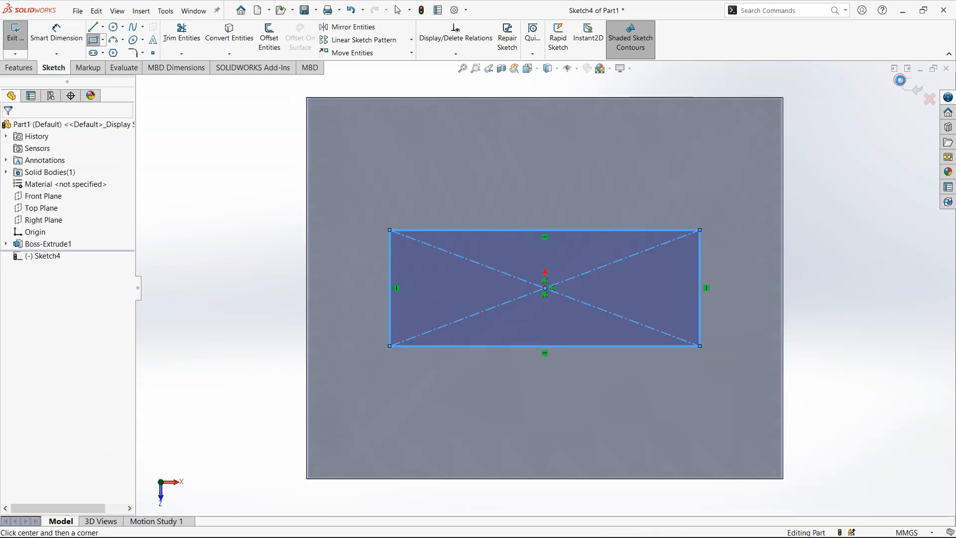
# Review the Direction 1 end conditions available for the boss extrusion, leaving the command without creating a feature
pyautogui.click(110, 198)
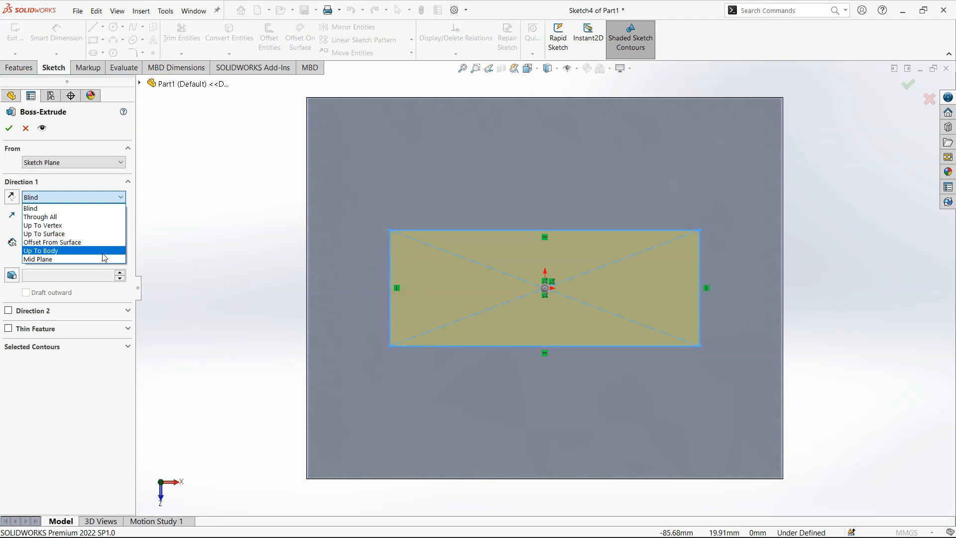
pyautogui.click(27, 130)
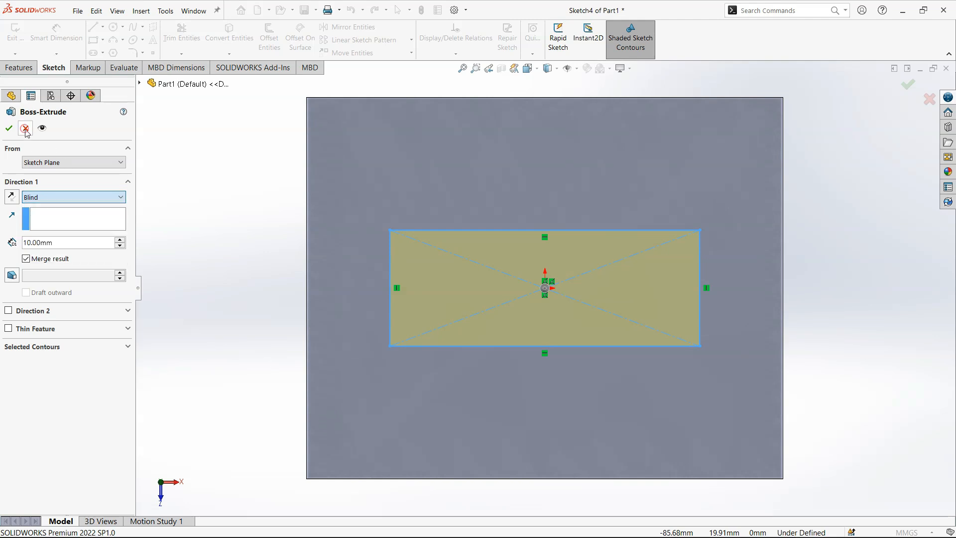
pyautogui.click(27, 130)
pyautogui.doubleClick(230, 253)
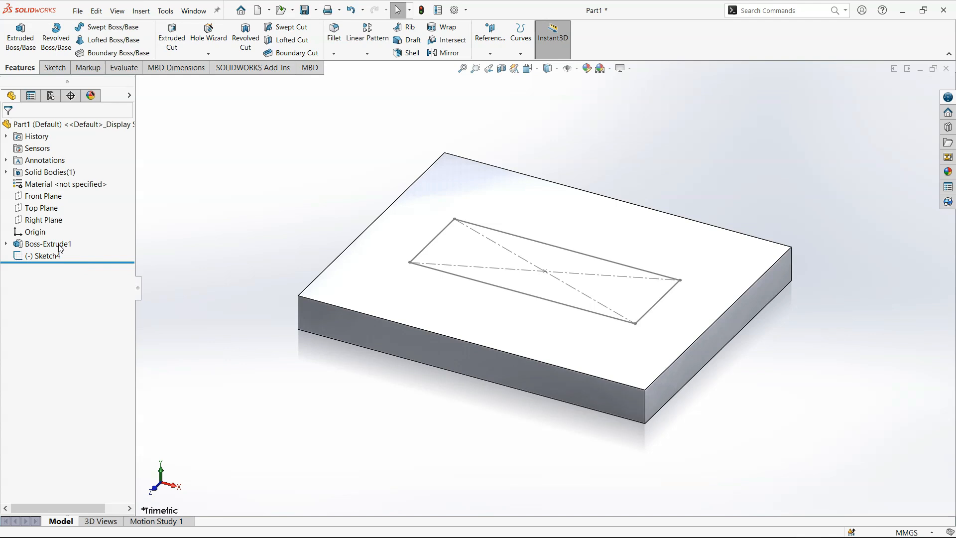
# Delete Boss-Extrude1 together with its dependent Sketch4, keeping the absorbed base rectangle sketch
pyautogui.click(59, 247)
pyautogui.press('Delete')
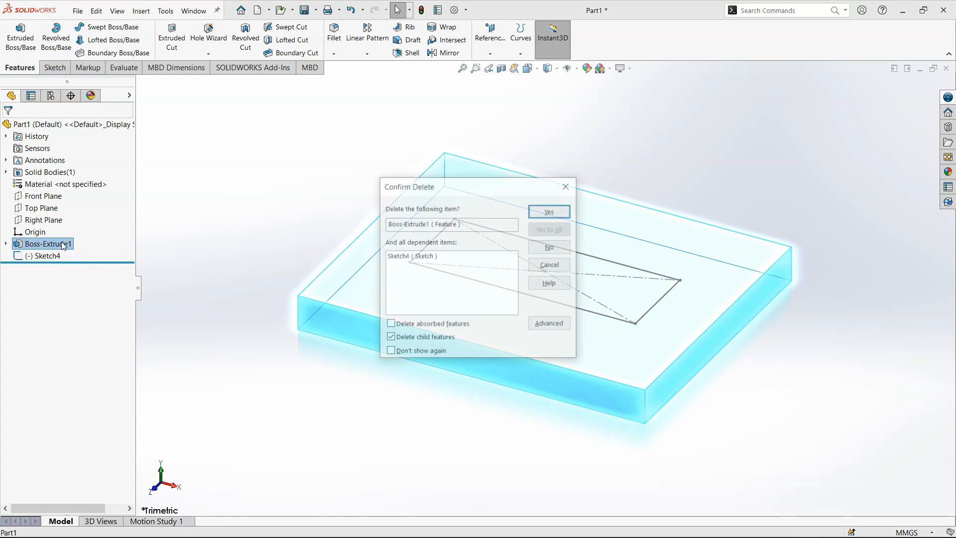
pyautogui.click(550, 209)
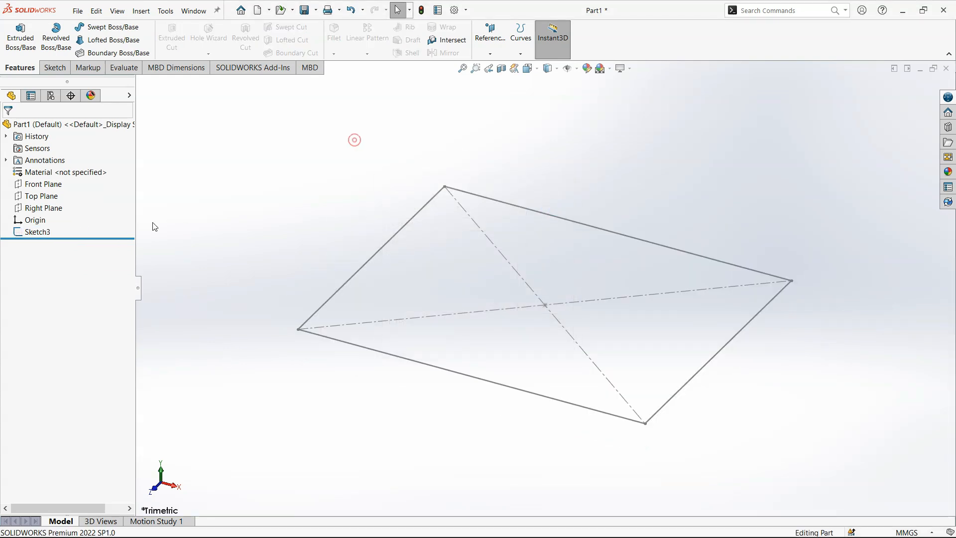
pyautogui.click(42, 232)
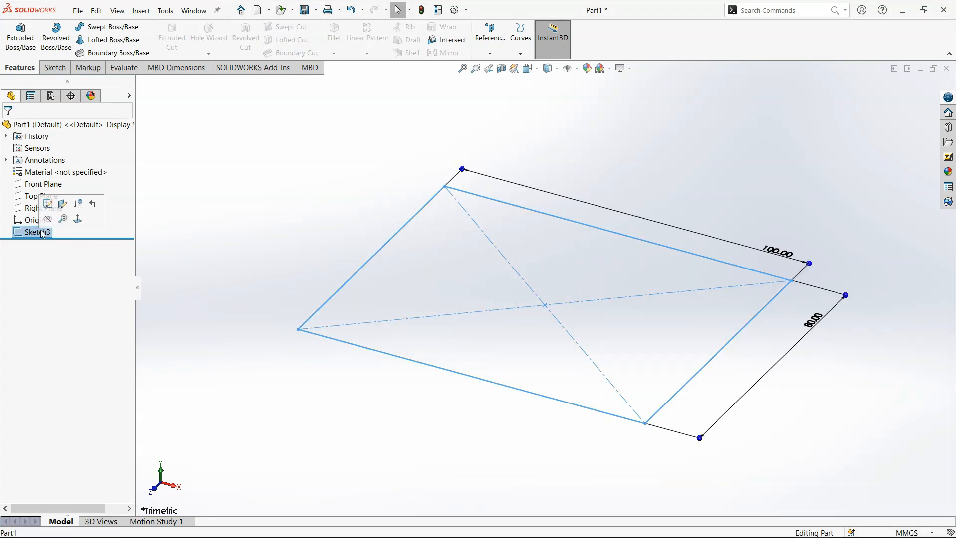
pyautogui.click(229, 205)
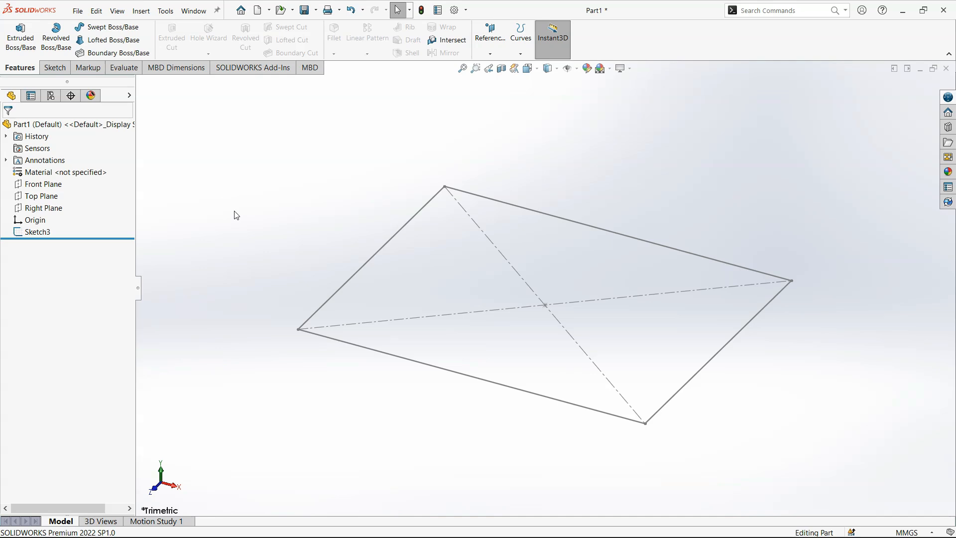
# In a new sketch on the Front Plane, draw a vertical centerline about 27 mm long, starting about 7 mm above the origin
pyautogui.click(44, 183)
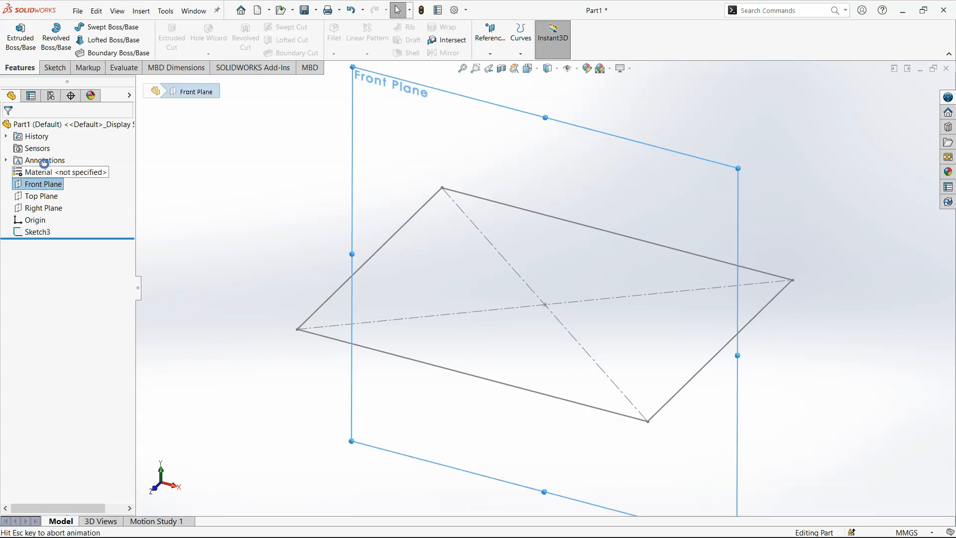
pyautogui.click(40, 165)
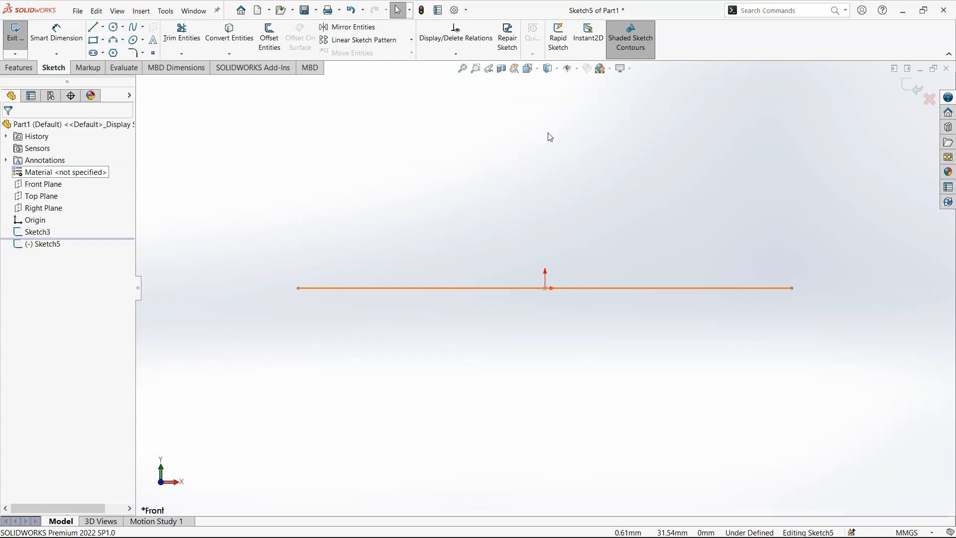
pyautogui.scroll(-2, 582, 217)
pyautogui.scroll(7, 565, 180)
pyautogui.moveTo(539, 169); pyautogui.dragTo(540, 171, button='middle')
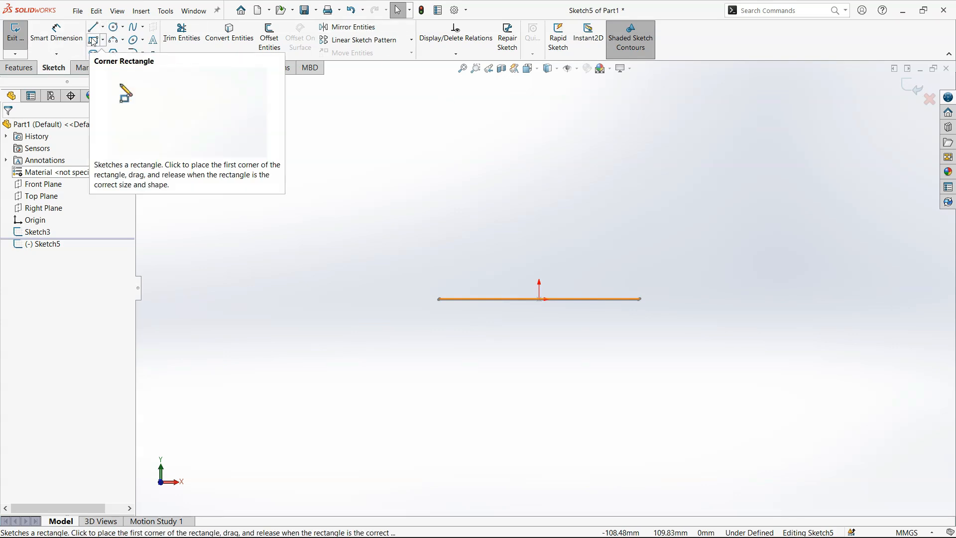
pyautogui.click(102, 28)
pyautogui.click(119, 53)
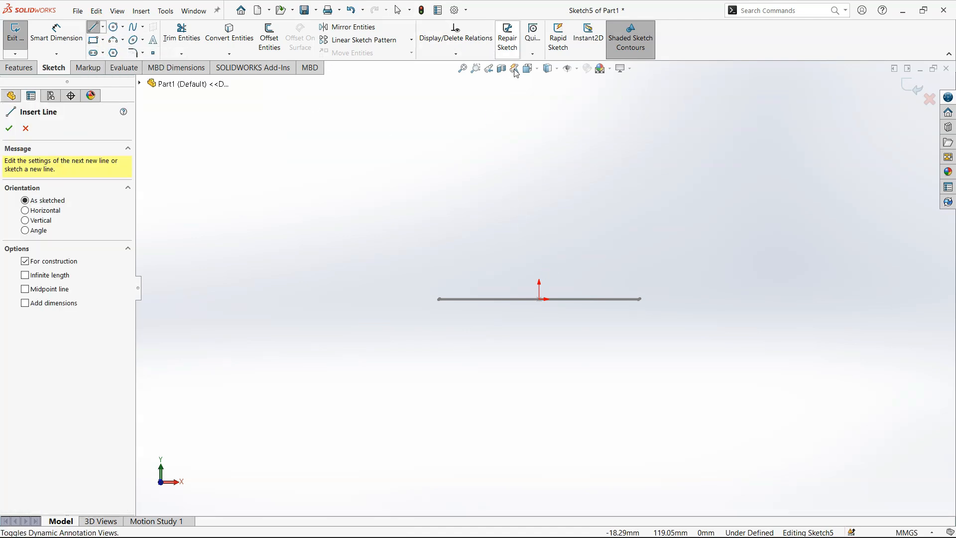
pyautogui.click(529, 70)
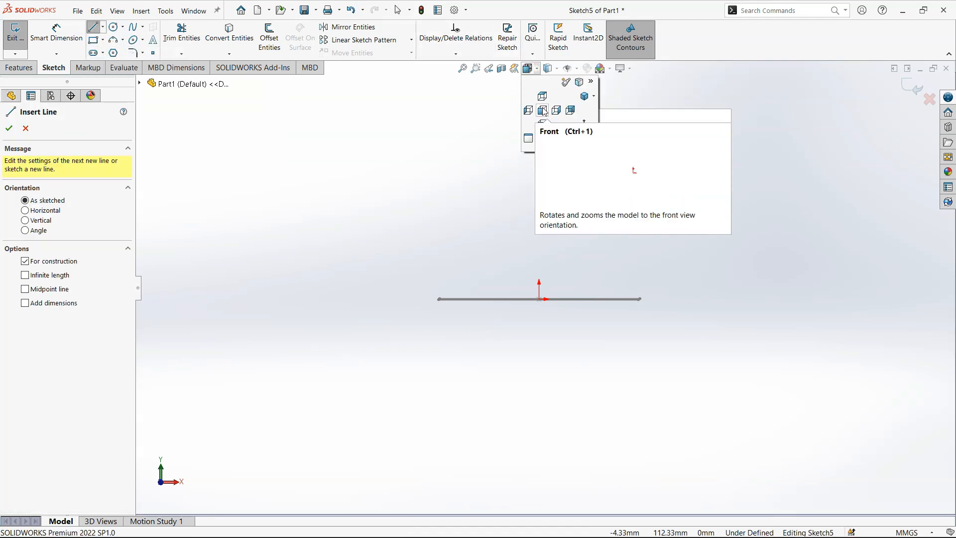
pyautogui.click(542, 110)
pyautogui.click(544, 253)
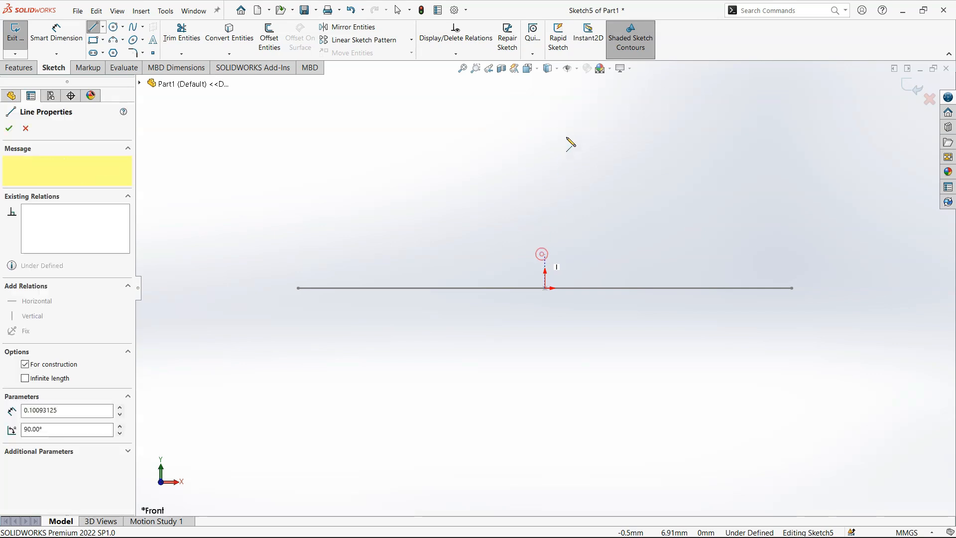
pyautogui.click(544, 122)
pyautogui.press('Escape')
# Dimension the centerline's upper endpoint at 100 mm from the base rectangle's edge
pyautogui.moveTo(593, 226); pyautogui.dragTo(587, 177, button='right')
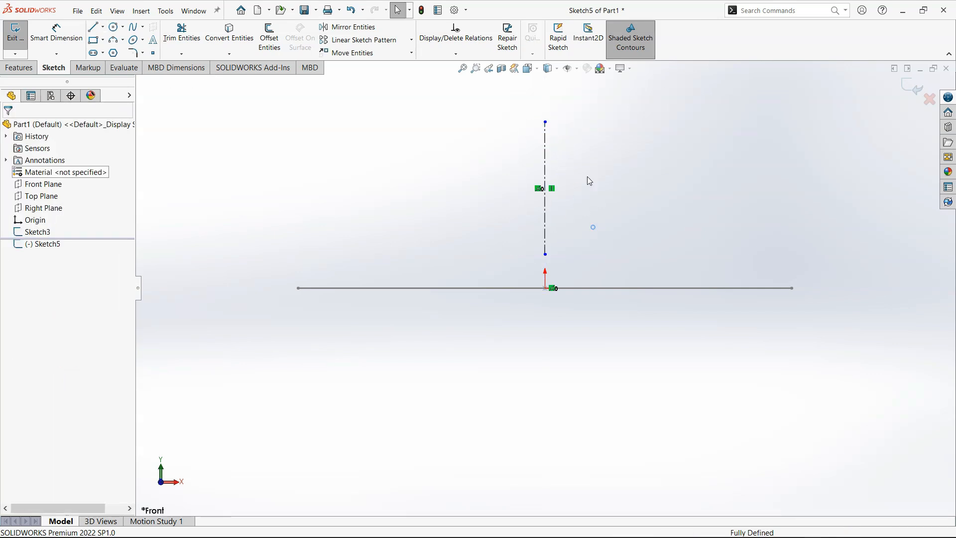
pyautogui.click(544, 121)
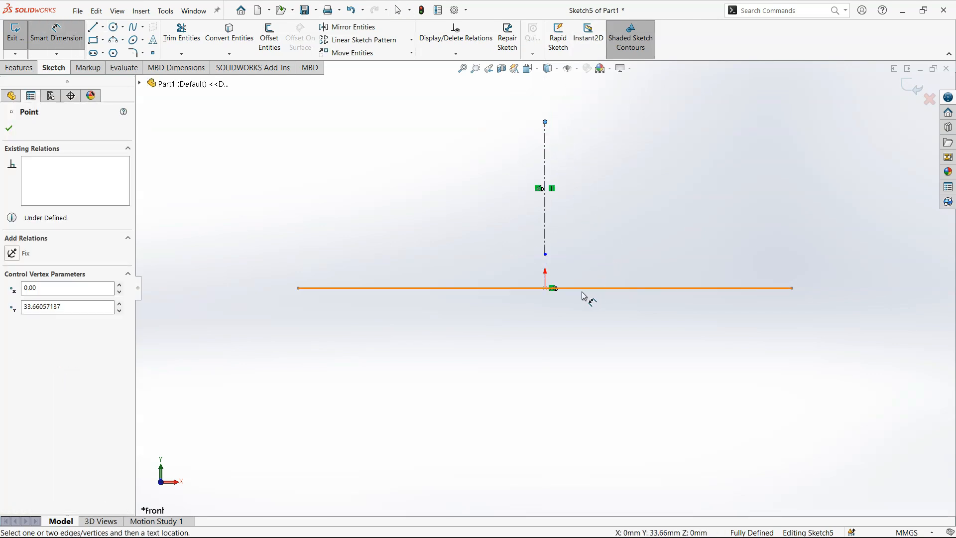
pyautogui.click(585, 290)
pyautogui.click(869, 267)
pyautogui.write('100')
pyautogui.press('Return')
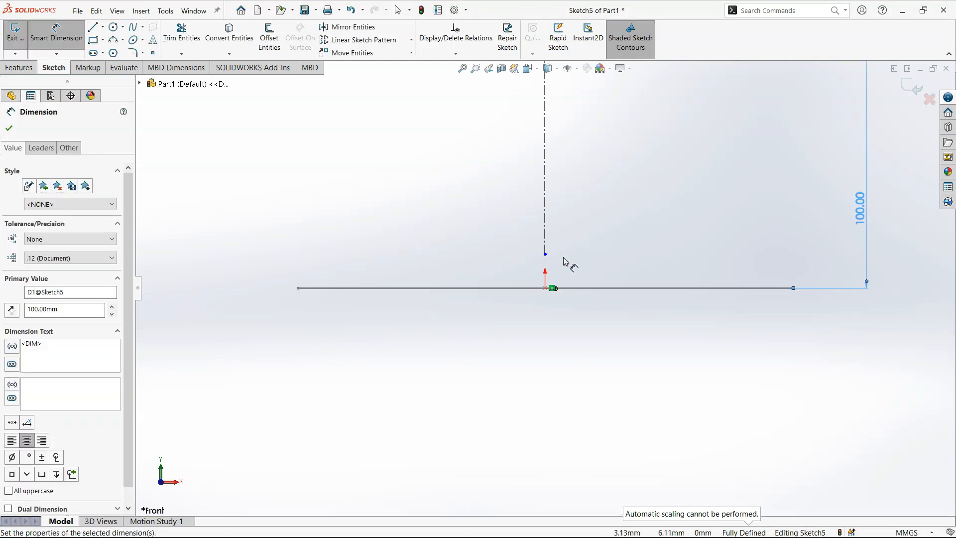
# Dimension the centerline's lower endpoint at 10 mm from the base rectangle's edge and exit the sketch
pyautogui.click(545, 255)
pyautogui.click(566, 288)
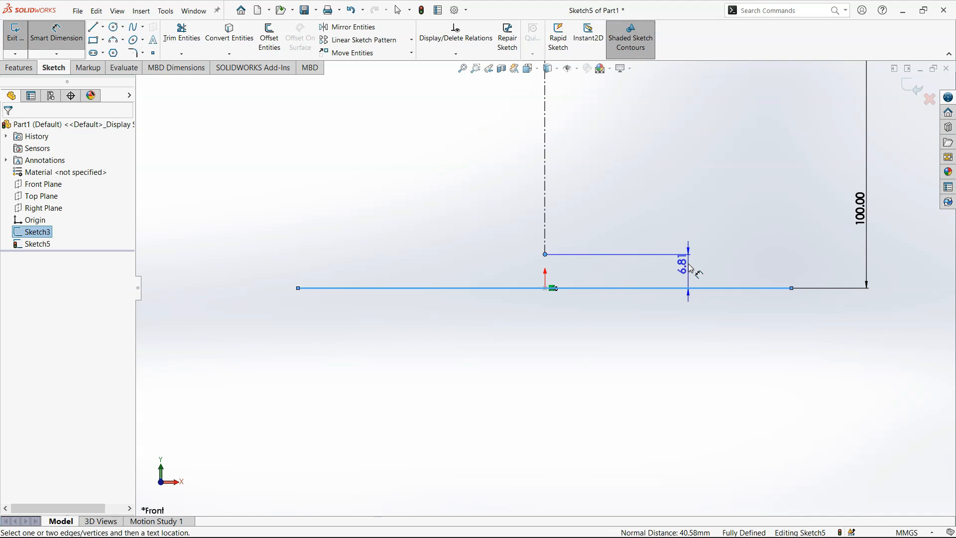
pyautogui.click(693, 271)
pyautogui.write('10')
pyautogui.press('Return')
pyautogui.press('Escape')
pyautogui.press('f')
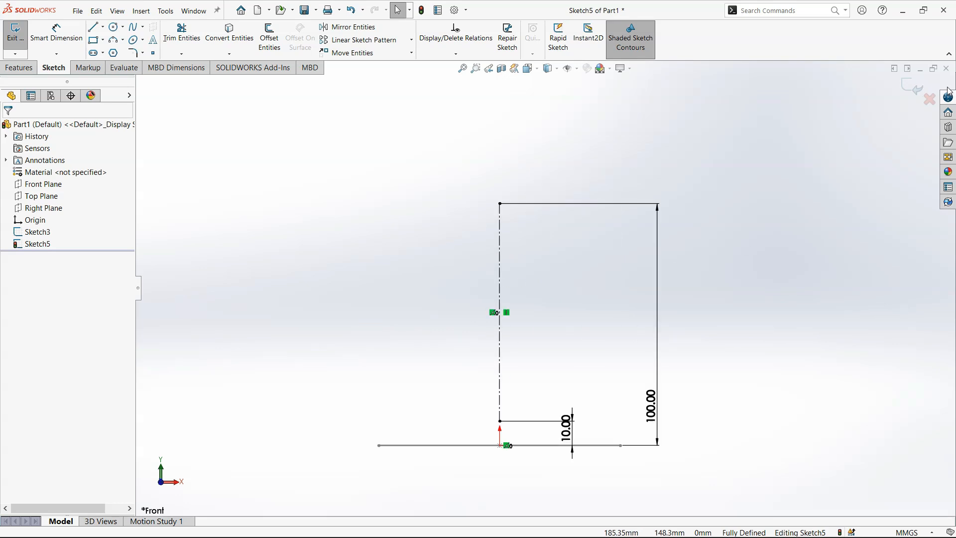
pyautogui.click(915, 87)
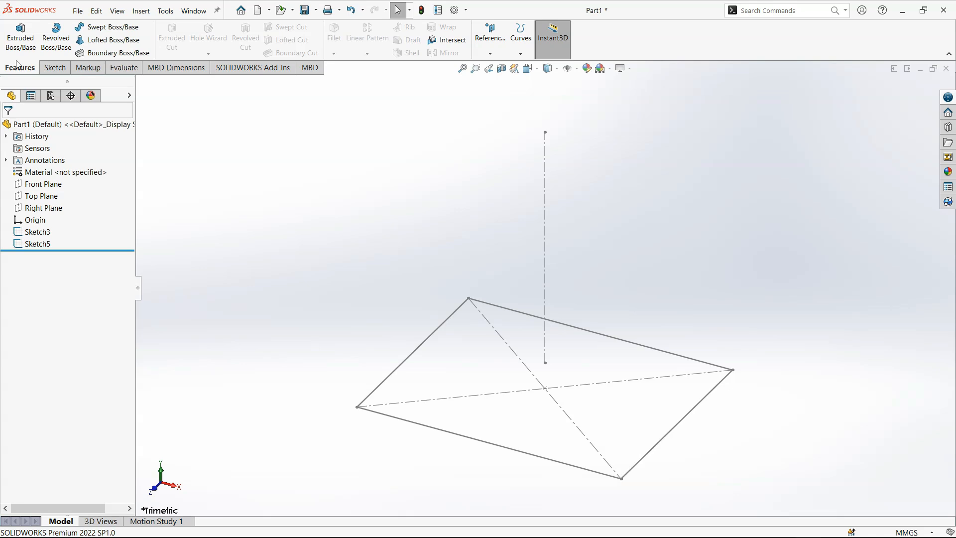
pyautogui.click(372, 394)
pyautogui.rightClick(372, 392)
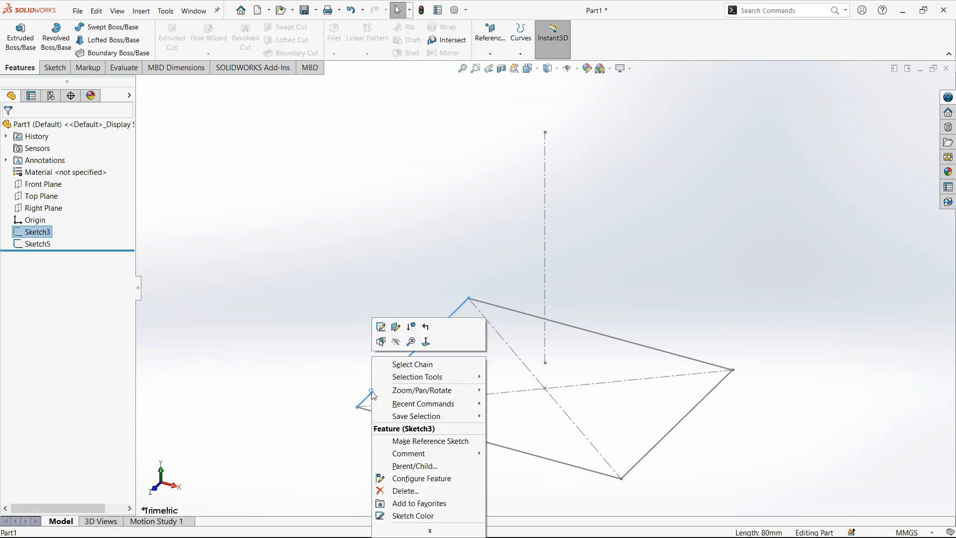
pyautogui.click(390, 361)
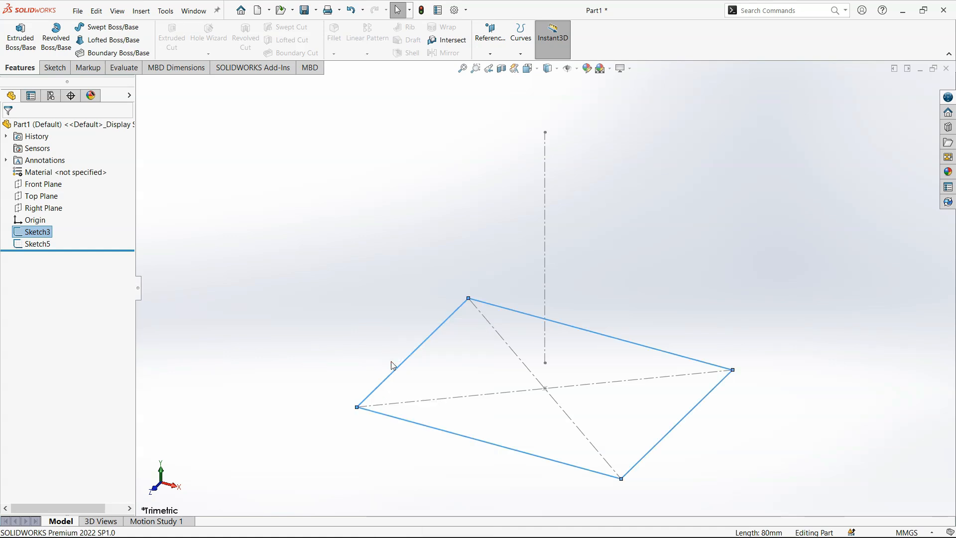
pyautogui.click(373, 316)
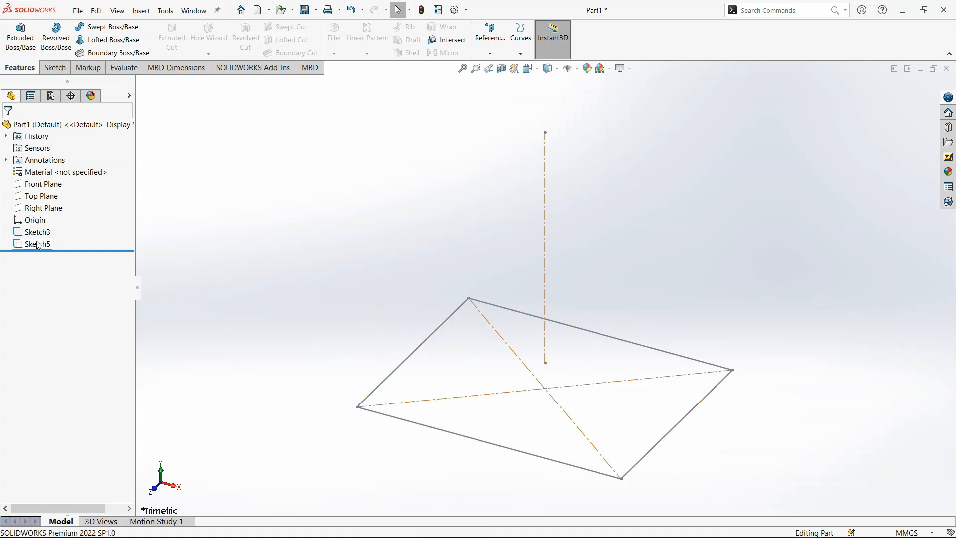
# Begin a boss extrusion of the base rectangle sketch and set its start condition to Vertex
pyautogui.click(36, 233)
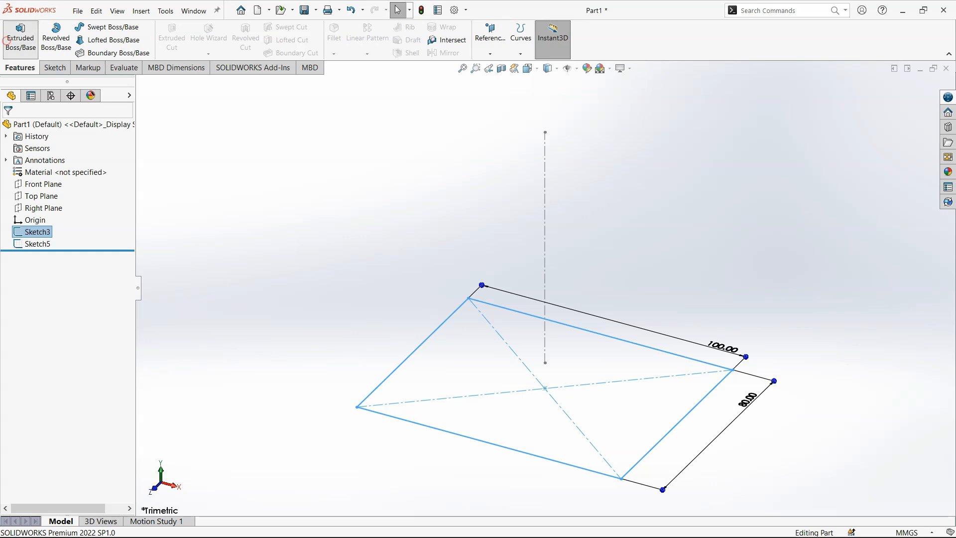
pyautogui.click(9, 46)
pyautogui.moveTo(611, 340); pyautogui.dragTo(535, 182, button='middle')
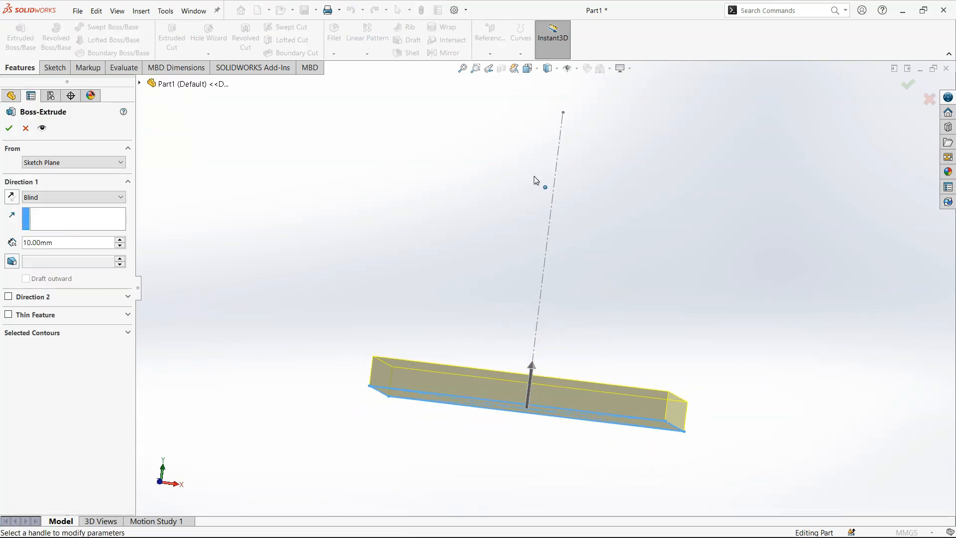
pyautogui.click(537, 71)
pyautogui.click(535, 71)
pyautogui.click(101, 164)
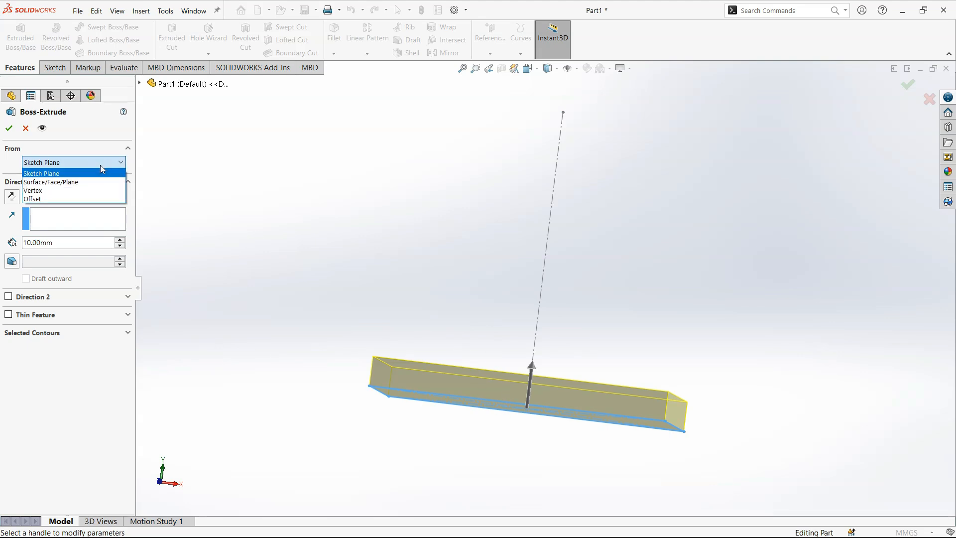
pyautogui.click(97, 190)
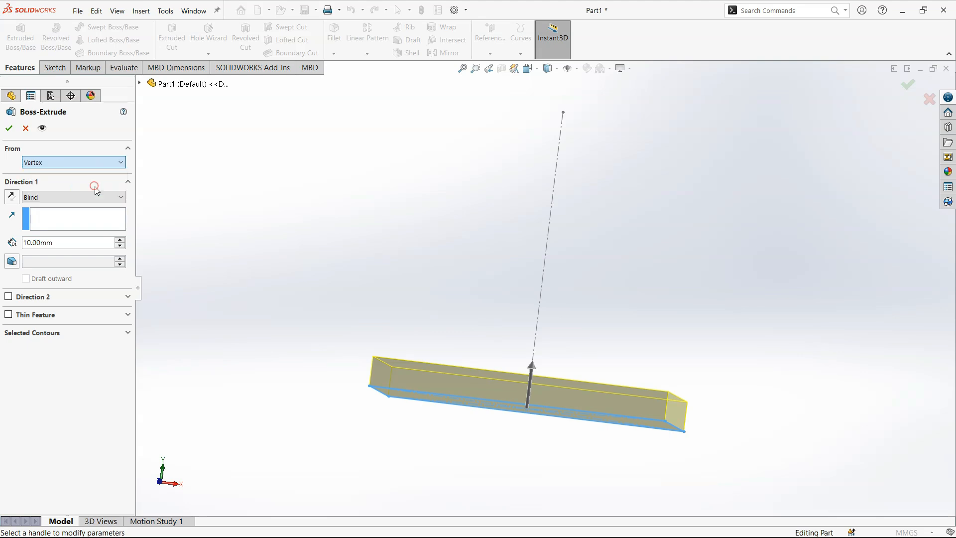
# Reverse the extrusion direction to point downward and use the centerline's lower endpoint as the start vertex
pyautogui.scroll(-4, 533, 396)
pyautogui.moveTo(535, 393); pyautogui.dragTo(502, 412, button='middle')
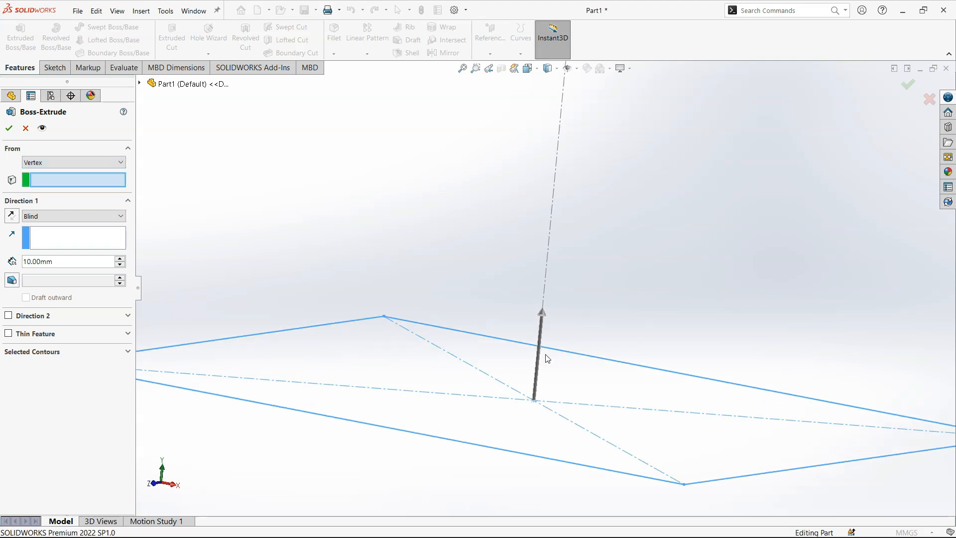
pyautogui.moveTo(550, 380)
pyautogui.mouseDown(button='middle')
pyautogui.moveTo(566, 416)
pyautogui.moveTo(552, 428)
pyautogui.mouseUp(button='middle')
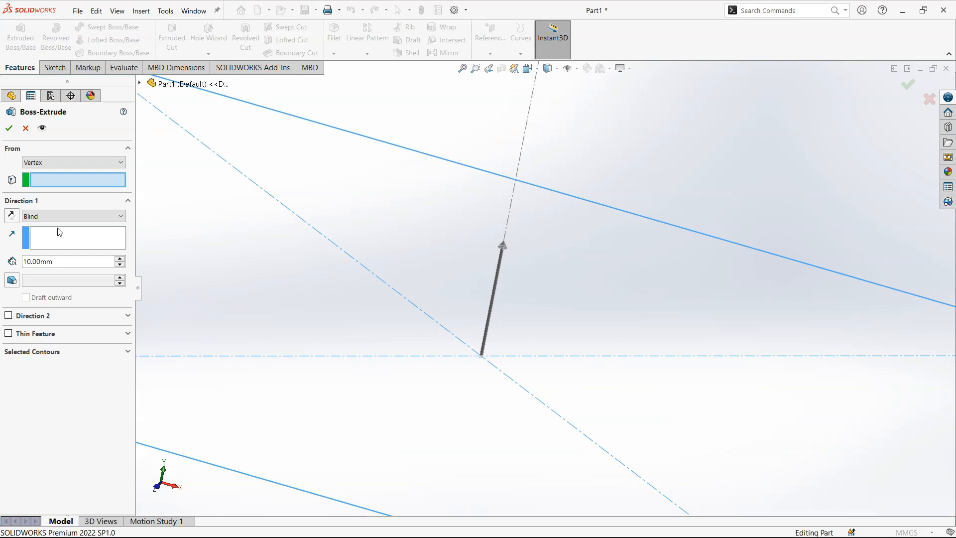
pyautogui.click(11, 215)
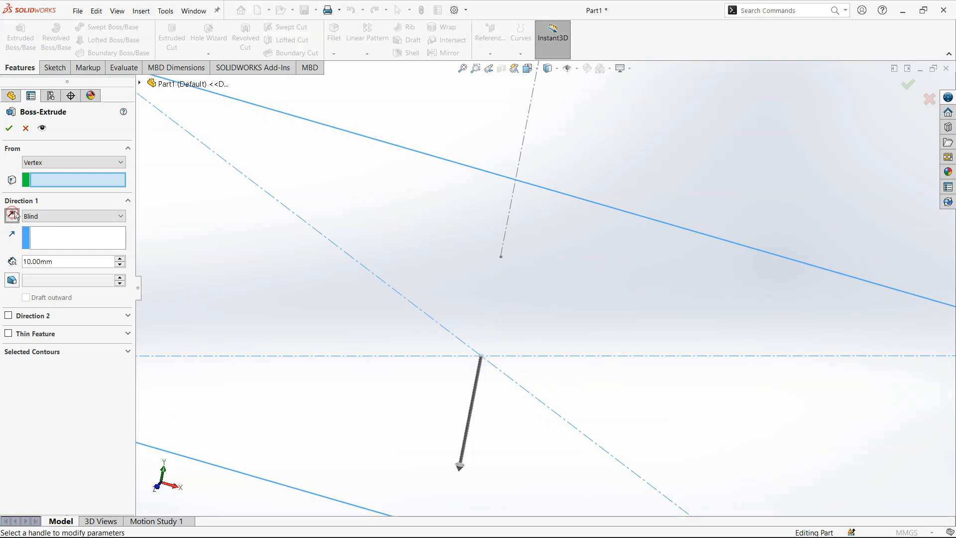
pyautogui.click(501, 258)
pyautogui.press('f')
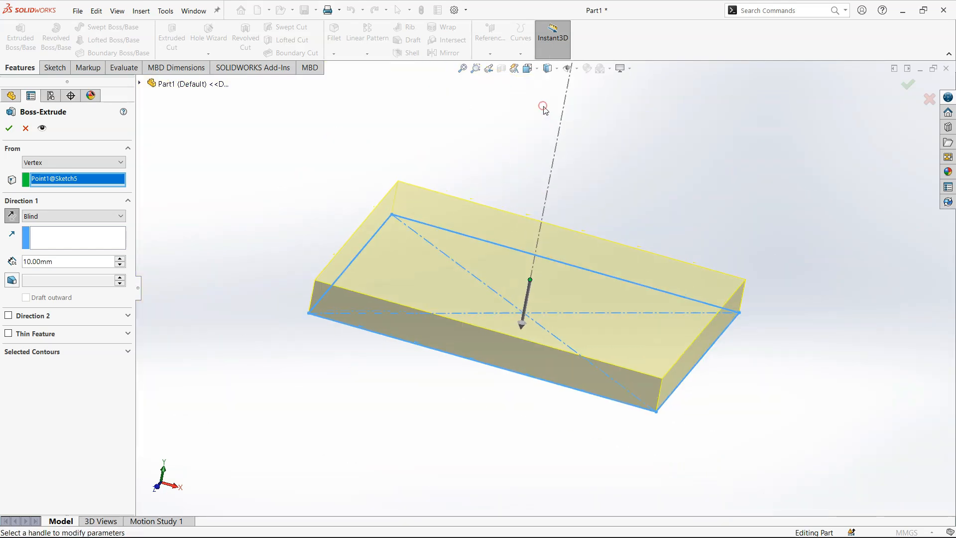
pyautogui.scroll(-2, 566, 431)
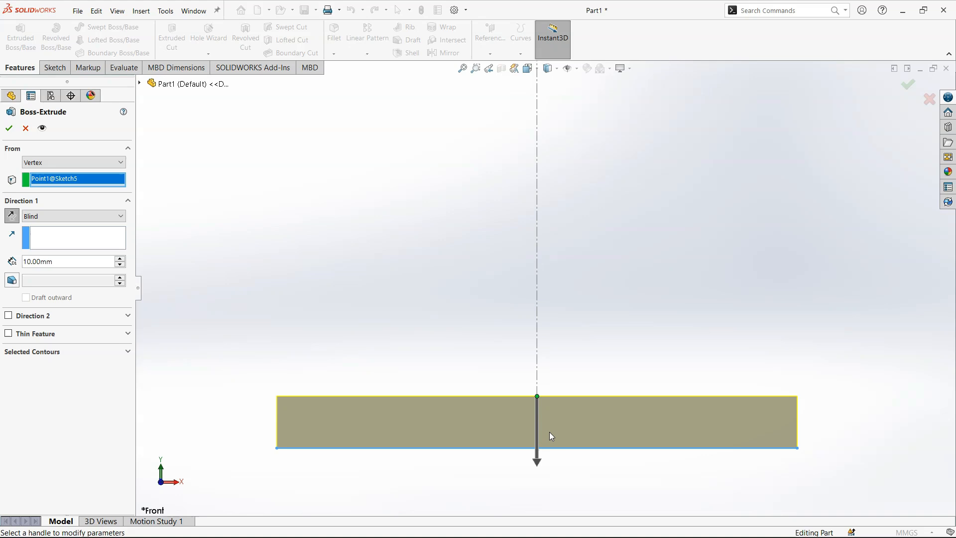
# Flip the extrusion direction back upward and set the Direction 1 end condition to Up To Vertex
pyautogui.click(11, 217)
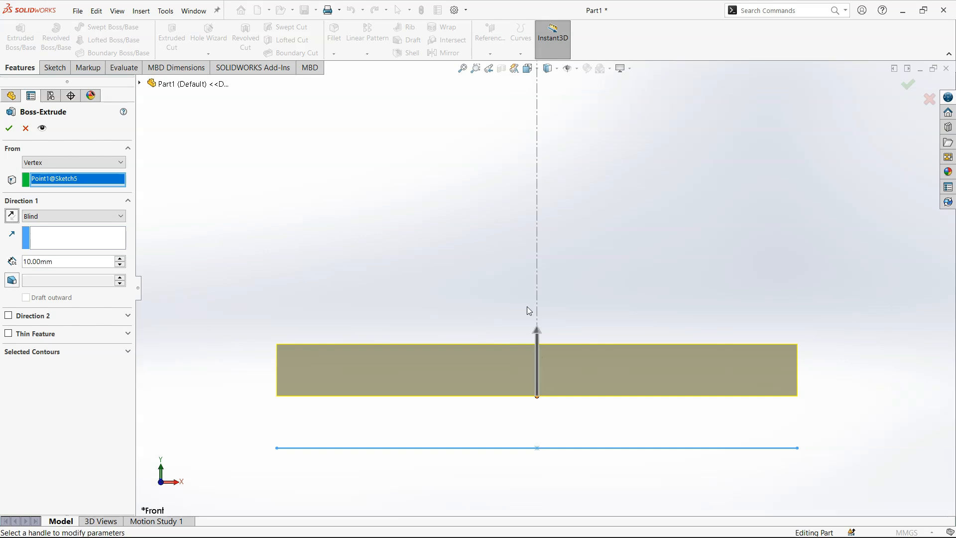
pyautogui.scroll(6, 560, 159)
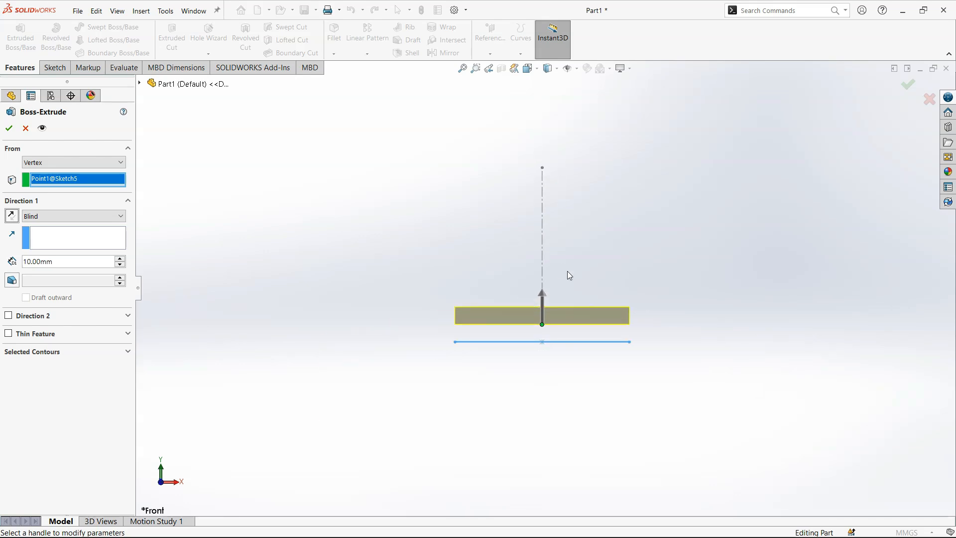
pyautogui.scroll(-4, 567, 273)
pyautogui.click(73, 216)
pyautogui.click(73, 216)
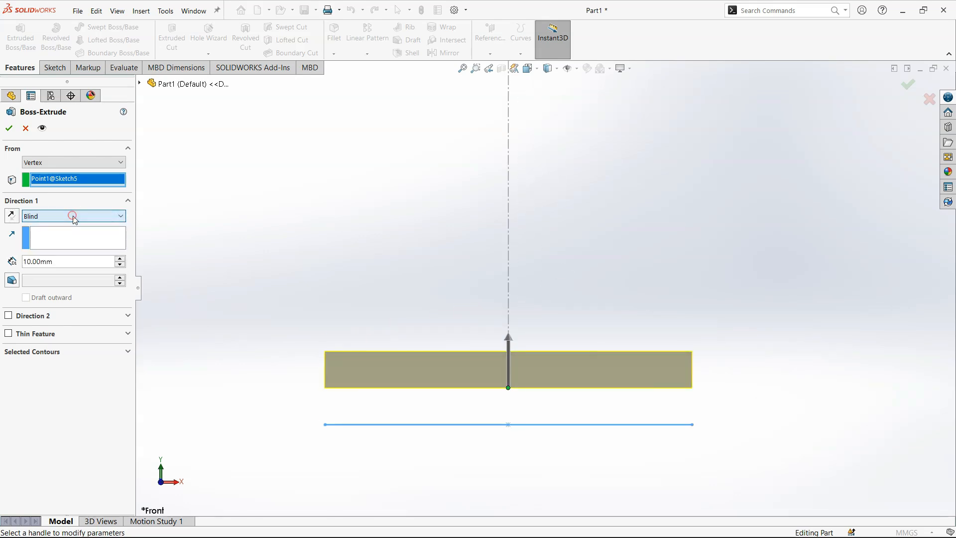
pyautogui.click(111, 216)
pyautogui.click(105, 236)
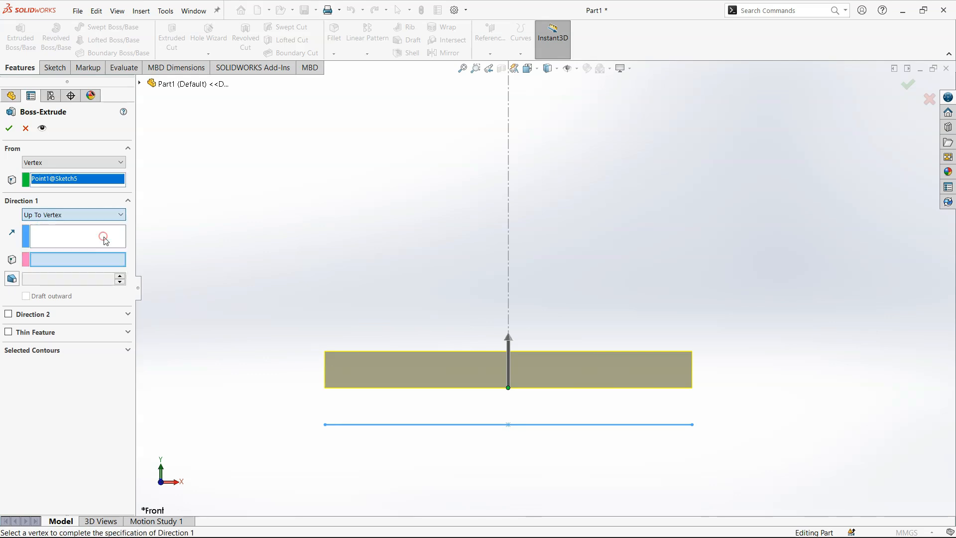
# End the extrusion at the centerline's upper endpoint and create the boss
pyautogui.scroll(2, 658, 115)
pyautogui.scroll(-2, 551, 159)
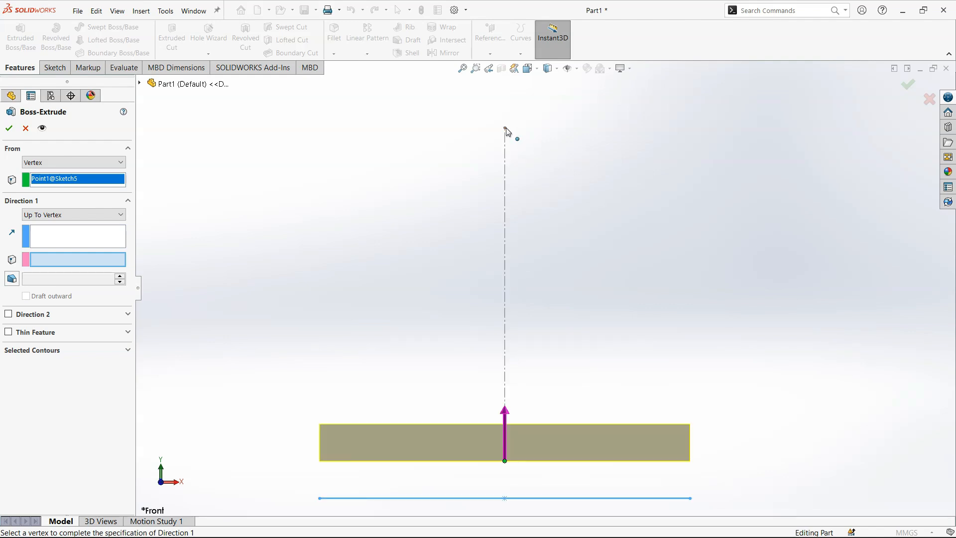
pyautogui.click(504, 127)
pyautogui.scroll(3, 567, 288)
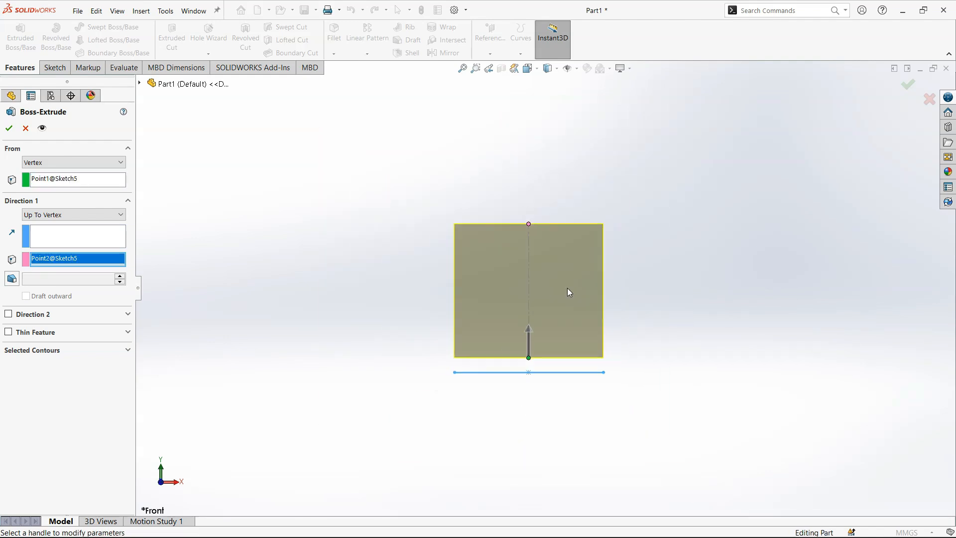
pyautogui.moveTo(632, 269); pyautogui.dragTo(431, 343, button='middle')
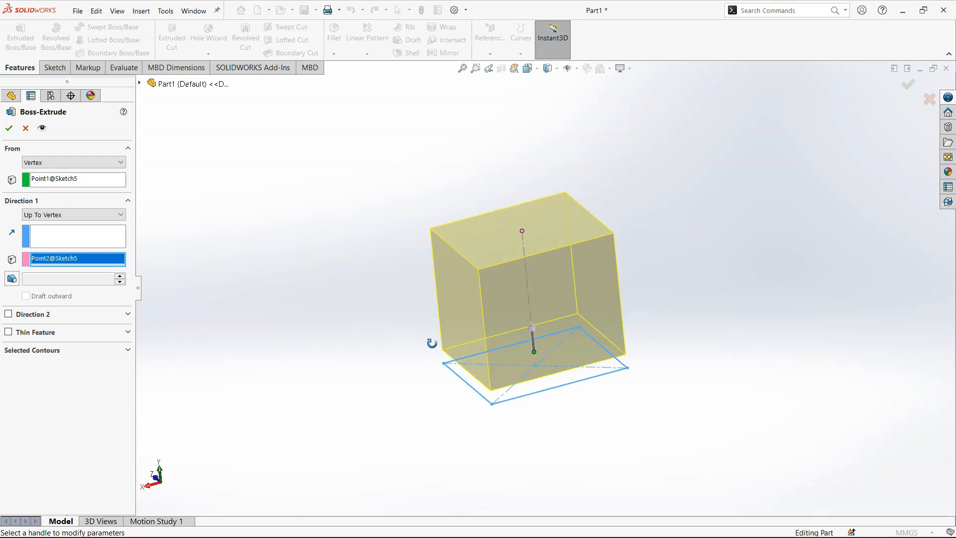
pyautogui.click(11, 126)
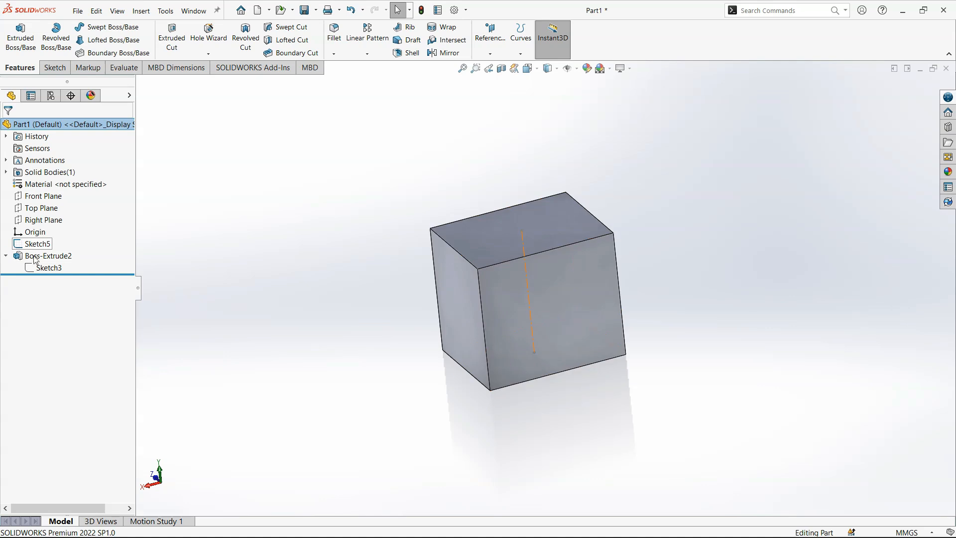
# Extrude the same base rectangle sketch downward from its sketch plane as a boss with a Blind depth of 10 mm
pyautogui.click(35, 266)
pyautogui.click(20, 35)
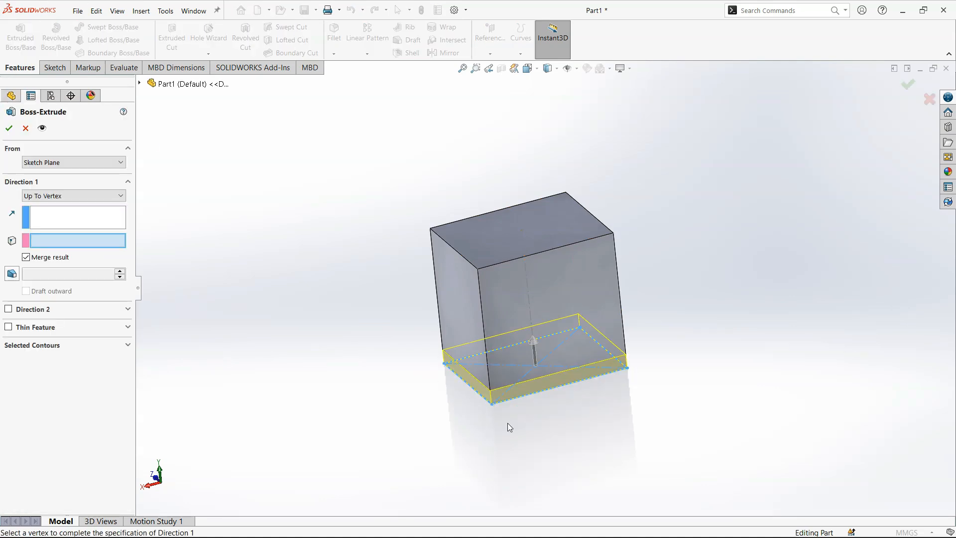
pyautogui.click(44, 200)
pyautogui.click(37, 204)
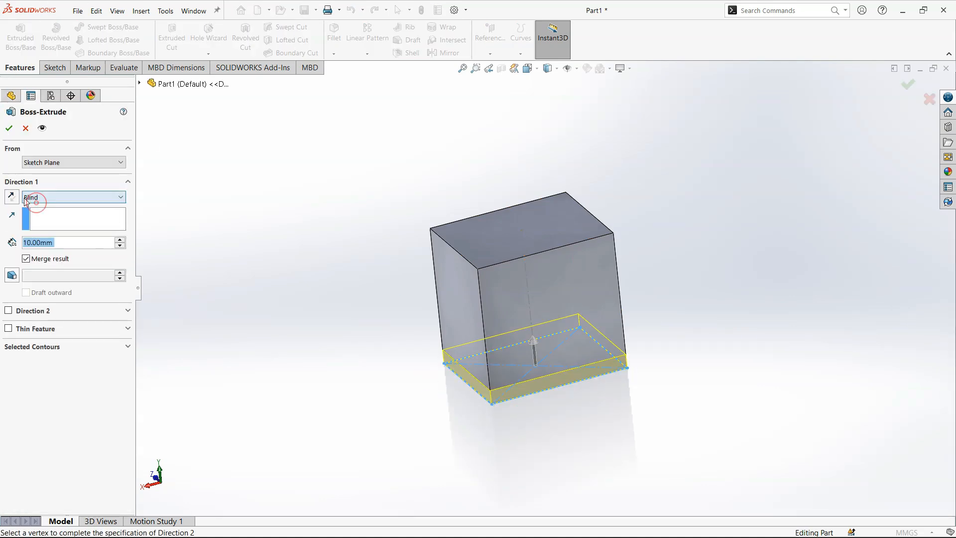
pyautogui.click(15, 198)
pyautogui.click(9, 127)
pyautogui.click(313, 356)
pyautogui.scroll(-4, 533, 411)
pyautogui.moveTo(537, 413); pyautogui.dragTo(593, 348, button='middle')
pyautogui.hotkey('ctrl', '7')
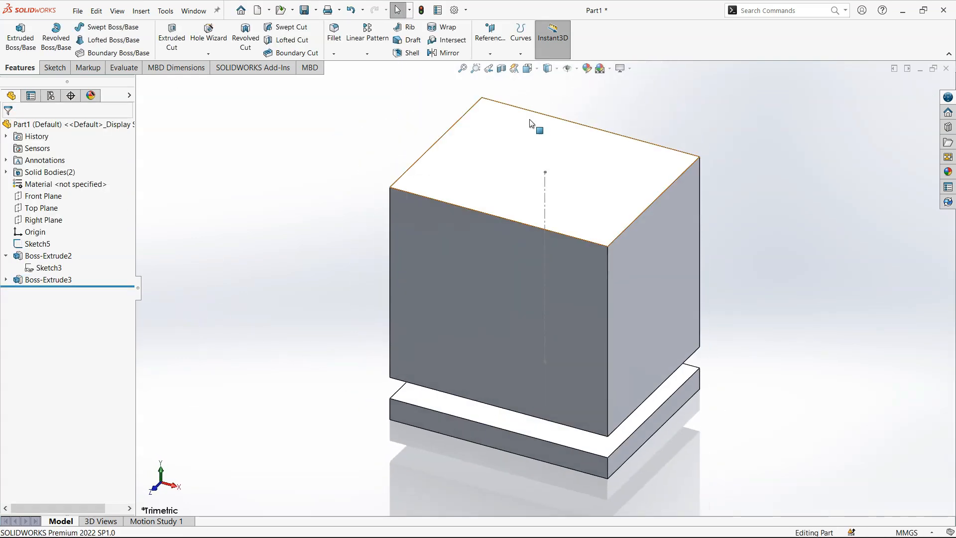
# Sketch a corner rectangle about 9 mm high on the lower plate's upper face, starting at the face's rear-left corner
pyautogui.click(621, 71)
pyautogui.click(636, 107)
pyautogui.moveTo(636, 107); pyautogui.dragTo(330, 354, button='middle')
pyautogui.click(409, 363)
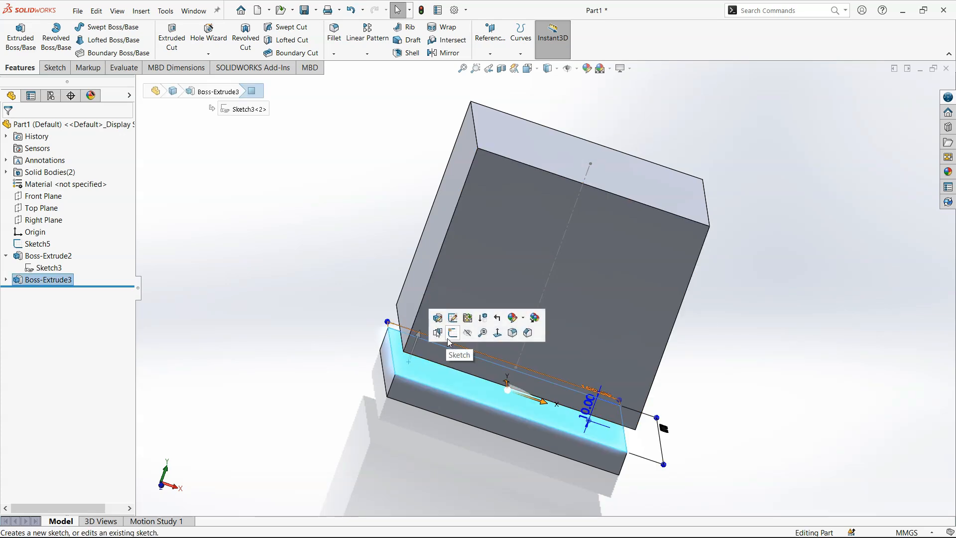
pyautogui.click(448, 339)
pyautogui.click(227, 230)
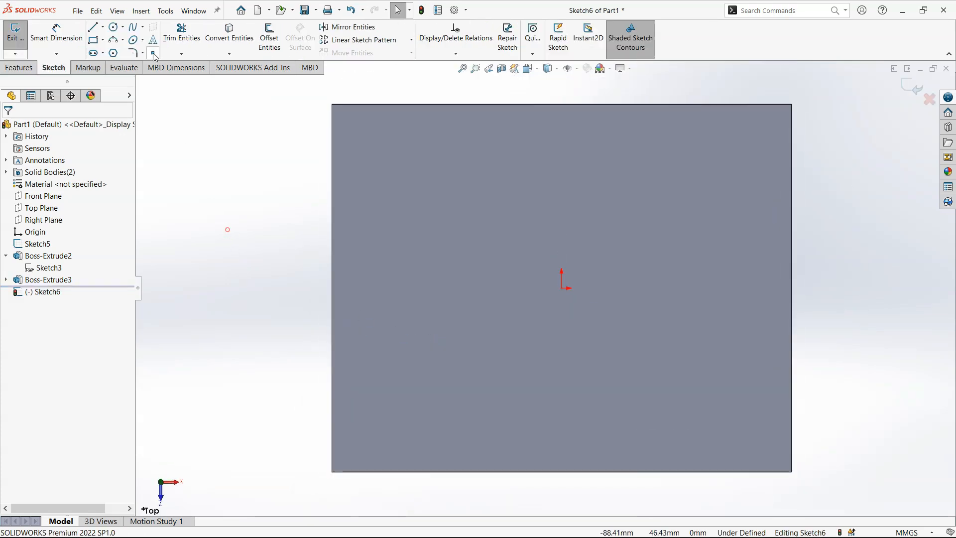
pyautogui.click(95, 41)
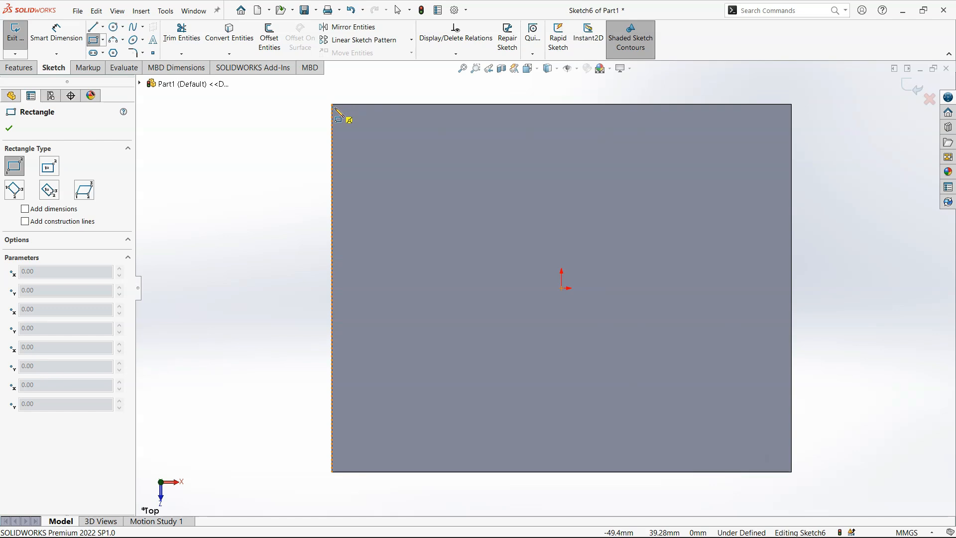
pyautogui.click(332, 105)
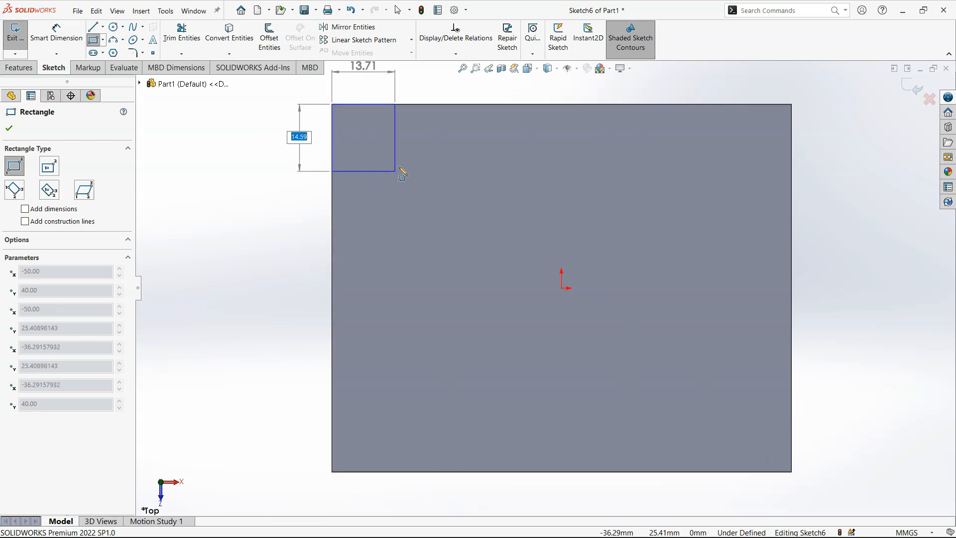
pyautogui.click(404, 147)
pyautogui.press('Escape')
# Dimension the corner rectangle's width as 20 mm
pyautogui.press('z')
pyautogui.scroll(-2, 608, 80)
pyautogui.moveTo(491, 153); pyautogui.dragTo(495, 107, button='right')
pyautogui.click(393, 178)
pyautogui.click(395, 166)
pyautogui.write('20')
pyautogui.press('Return')
# Dimension the corner rectangle's height as 20 mm and exit the sketch
pyautogui.click(355, 200)
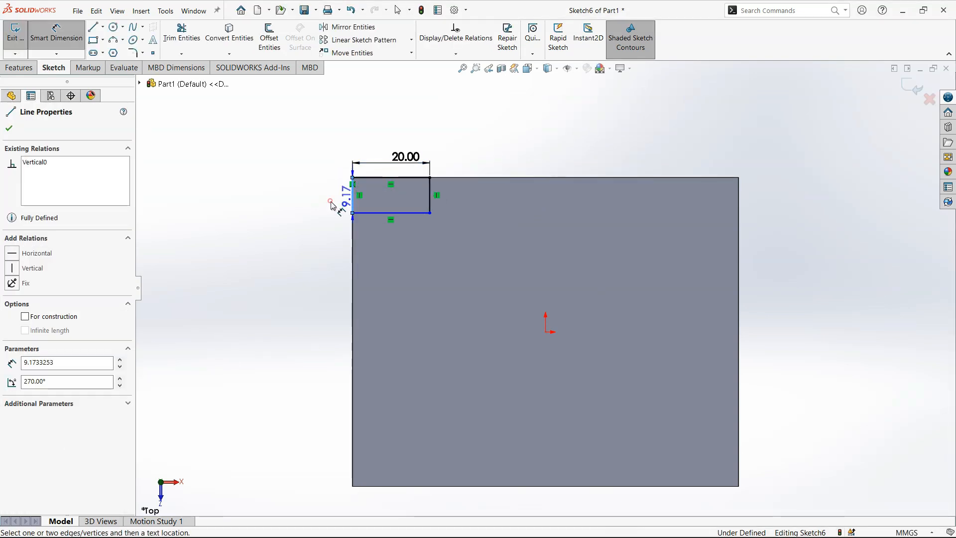
pyautogui.click(330, 207)
pyautogui.write('20')
pyautogui.press('Return')
pyautogui.press('Escape')
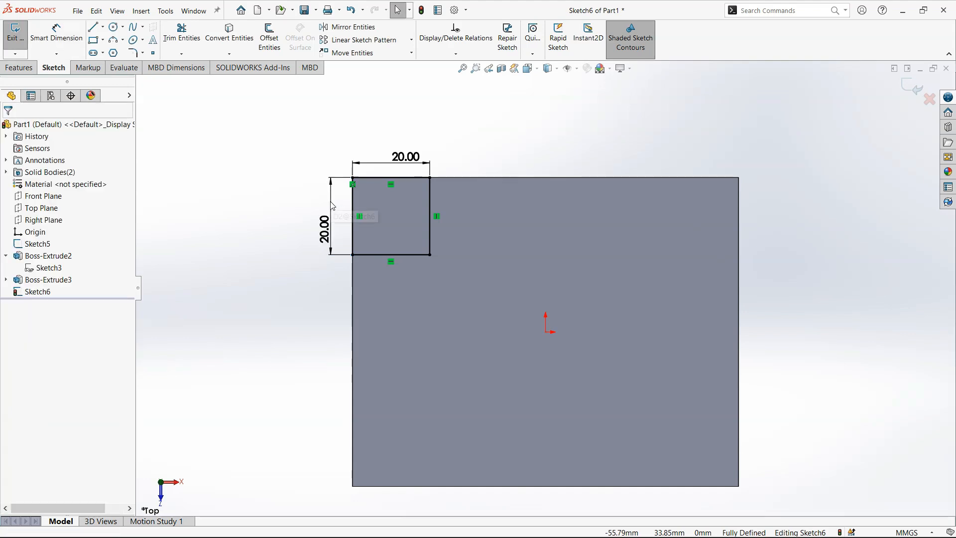
pyautogui.click(907, 73)
pyautogui.click(911, 85)
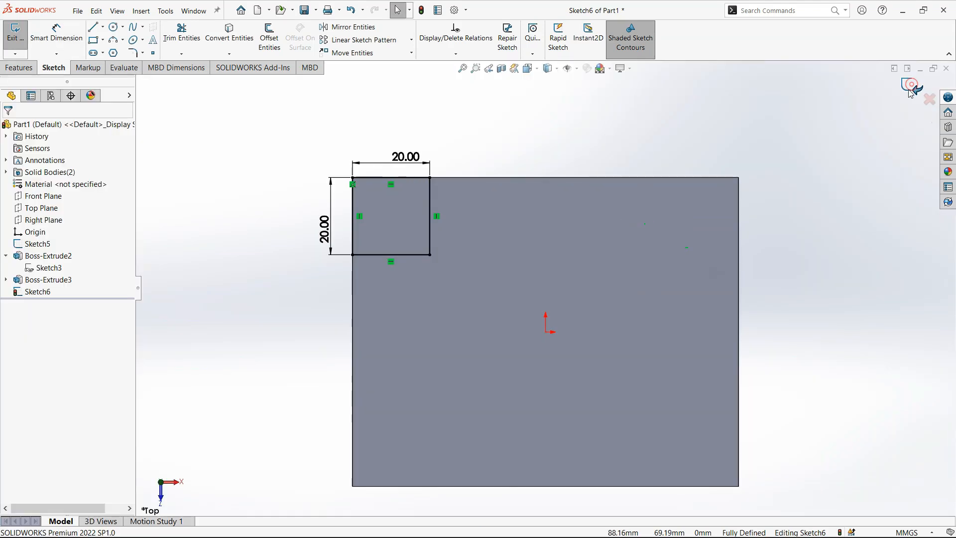
pyautogui.click(916, 89)
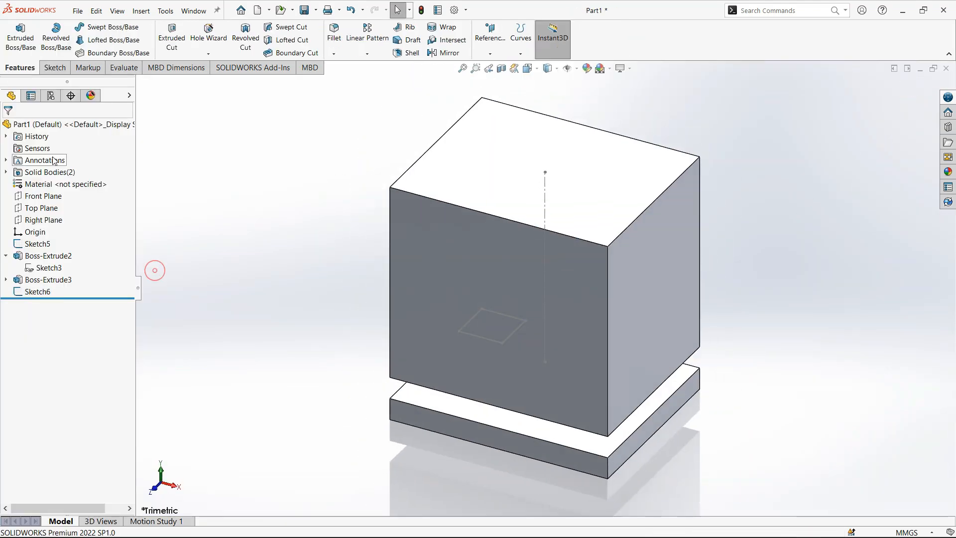
# Temporarily hide the lower plate body to inspect the square sketch under the large block, and show the body again
pyautogui.doubleClick(50, 172)
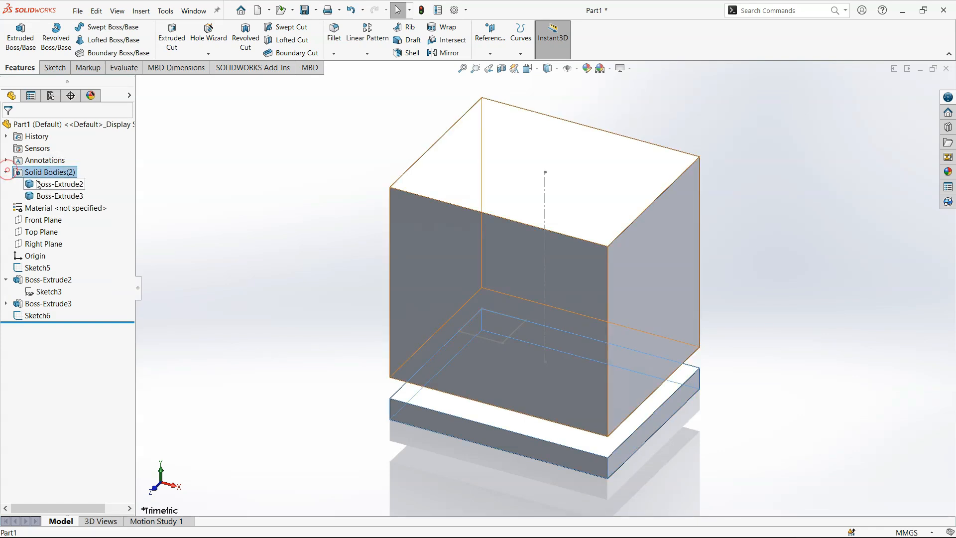
pyautogui.click(58, 197)
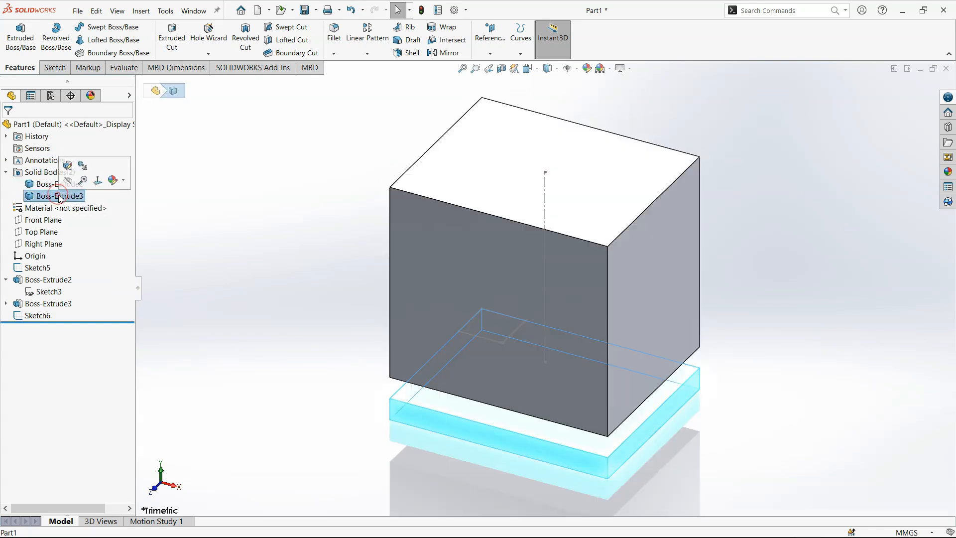
pyautogui.click(68, 180)
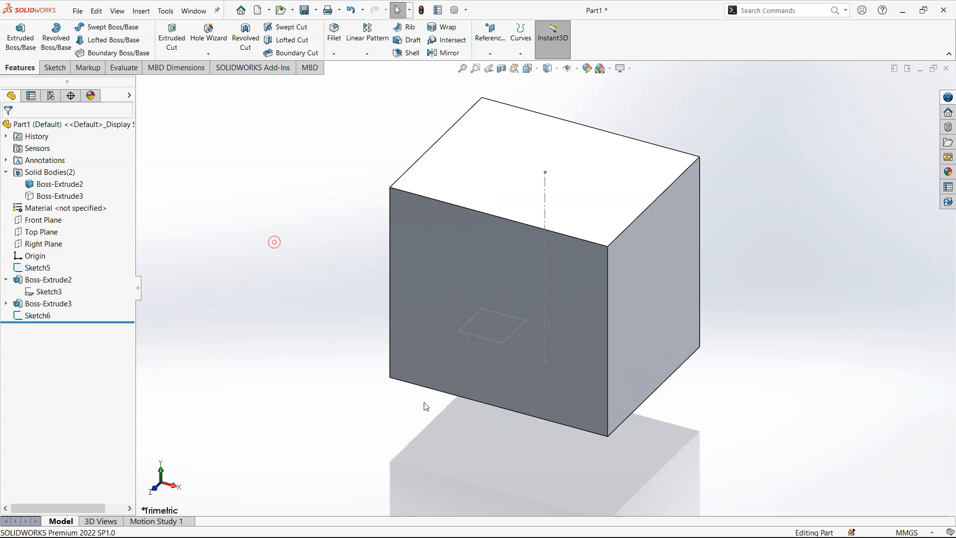
pyautogui.moveTo(423, 342); pyautogui.dragTo(433, 298, button='middle')
pyautogui.click(58, 196)
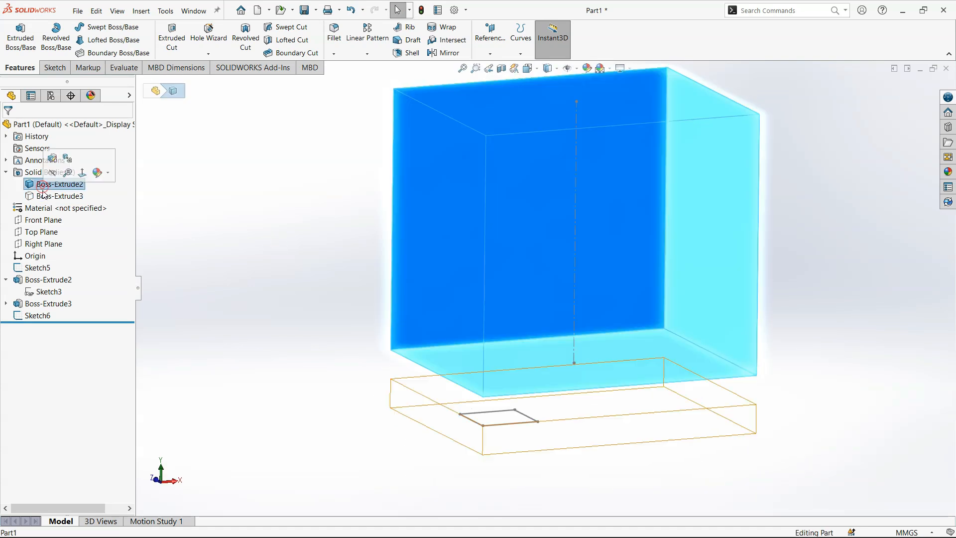
pyautogui.click(47, 183)
pyautogui.click(313, 371)
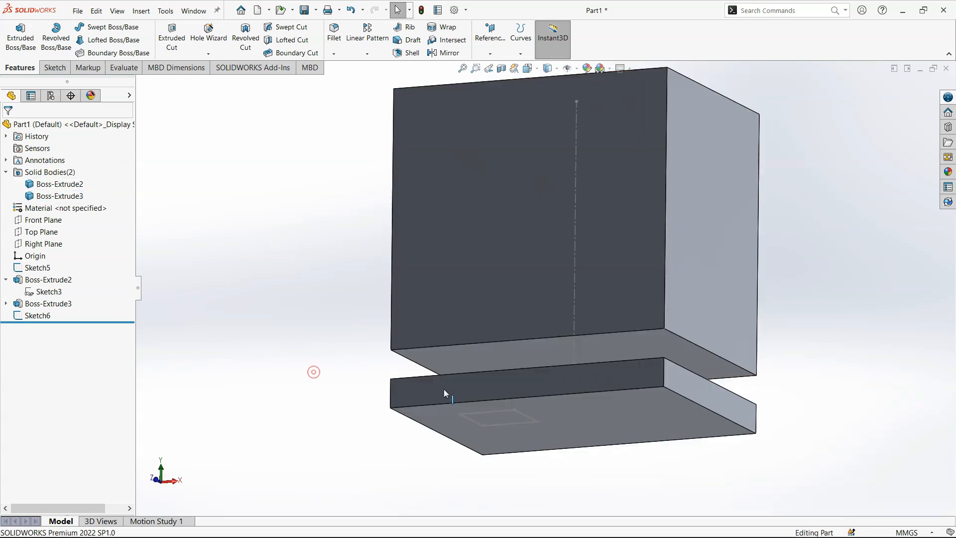
# Reopen the corner square's sketch and draw a vertical construction line about 28 mm long from the origin toward the rear edge
pyautogui.scroll(-2, 684, 390)
pyautogui.moveTo(684, 390); pyautogui.dragTo(678, 413, button='middle')
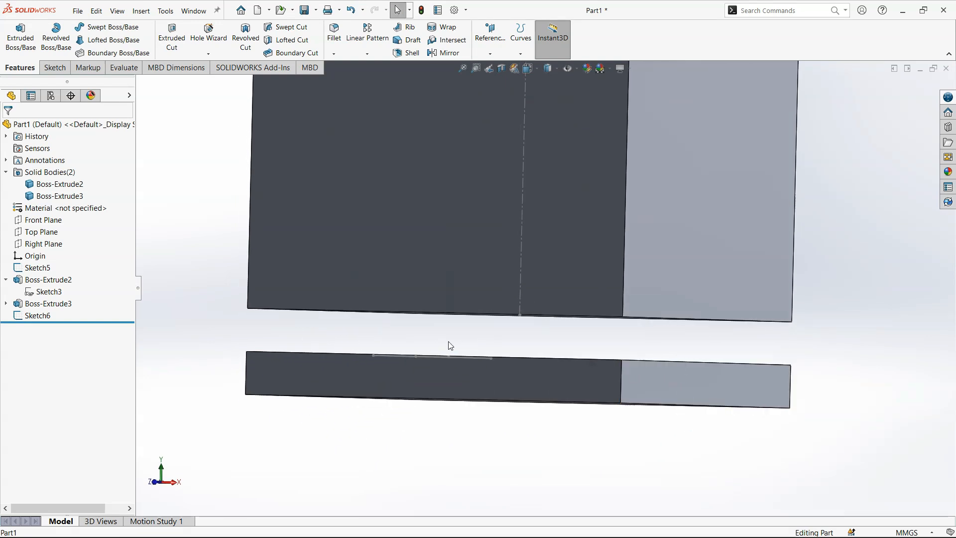
pyautogui.moveTo(461, 327); pyautogui.dragTo(427, 324, button='middle')
pyautogui.click(39, 315)
pyautogui.click(50, 281)
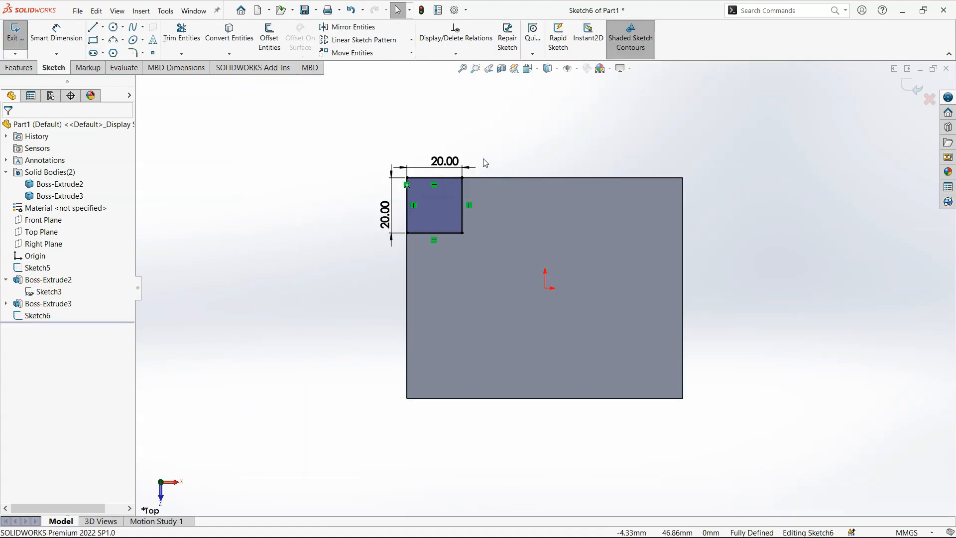
pyautogui.press('l')
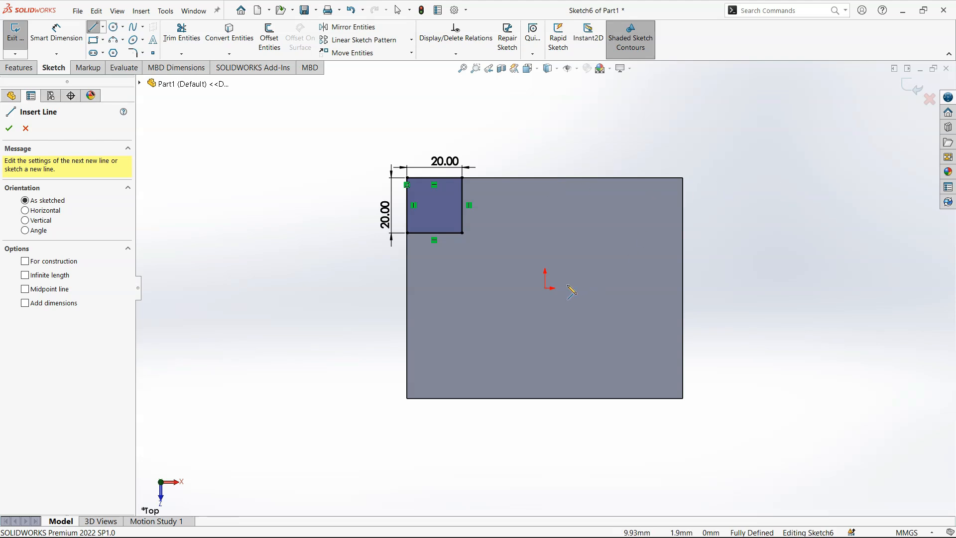
pyautogui.click(545, 288)
pyautogui.click(542, 213)
pyautogui.press('Escape')
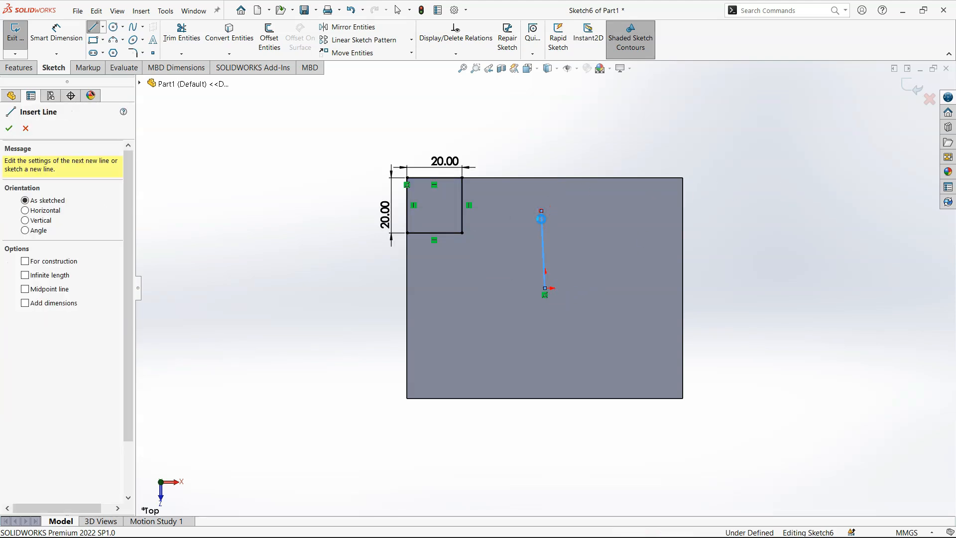
pyautogui.press('Escape')
pyautogui.click(542, 224)
pyautogui.click(586, 183)
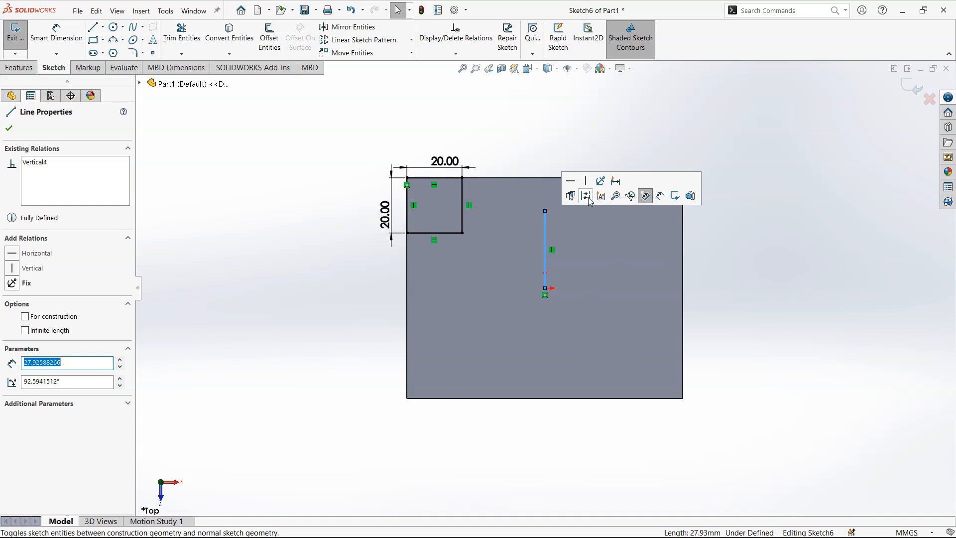
pyautogui.click(588, 197)
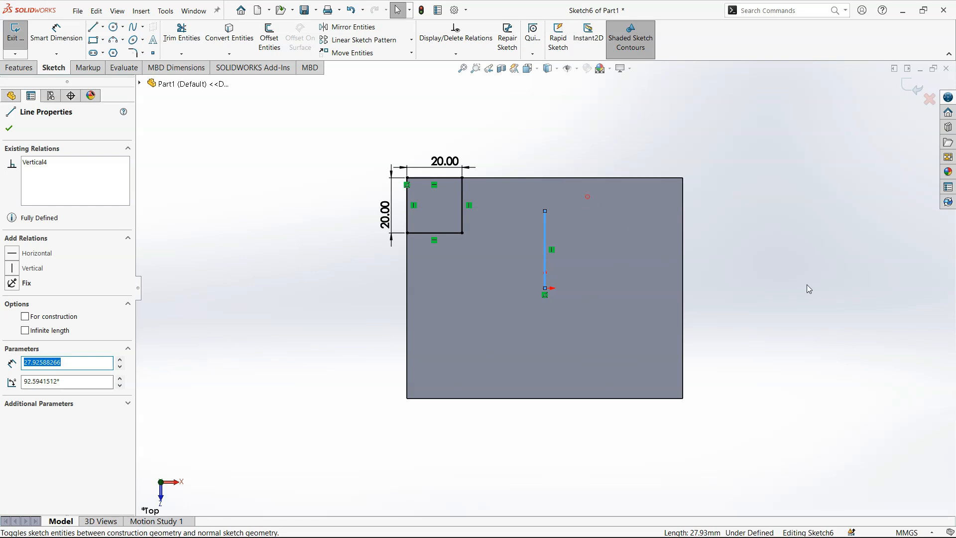
# Draw a horizontal construction line about 32 mm long from the origin toward the plate's left edge
pyautogui.press('l')
pyautogui.moveTo(546, 287); pyautogui.dragTo(469, 288)
pyautogui.press('Escape')
pyautogui.click(500, 287)
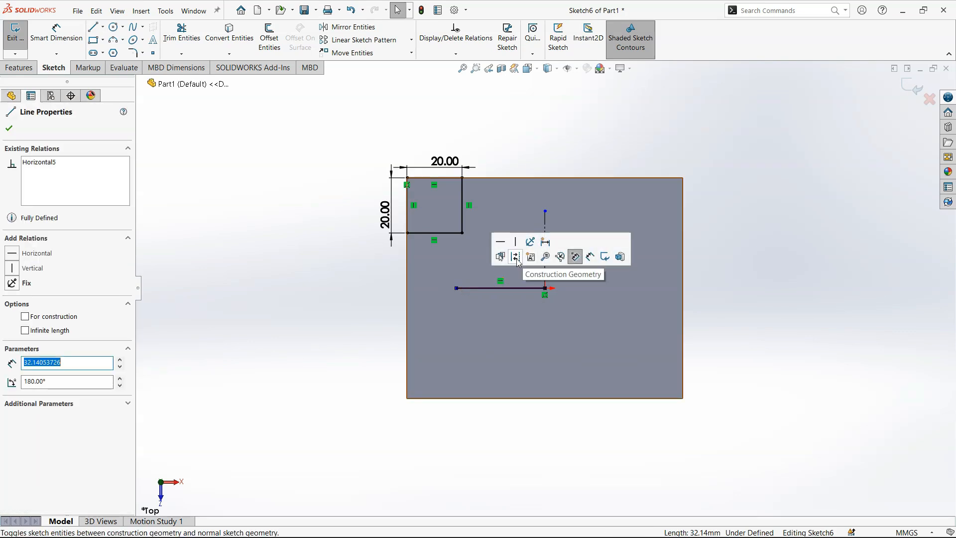
pyautogui.click(574, 257)
# Mirror the 20 mm square about the vertical construction line, and mirror both squares about the horizontal one
pyautogui.click(545, 252)
pyautogui.moveTo(495, 118); pyautogui.dragTo(368, 231)
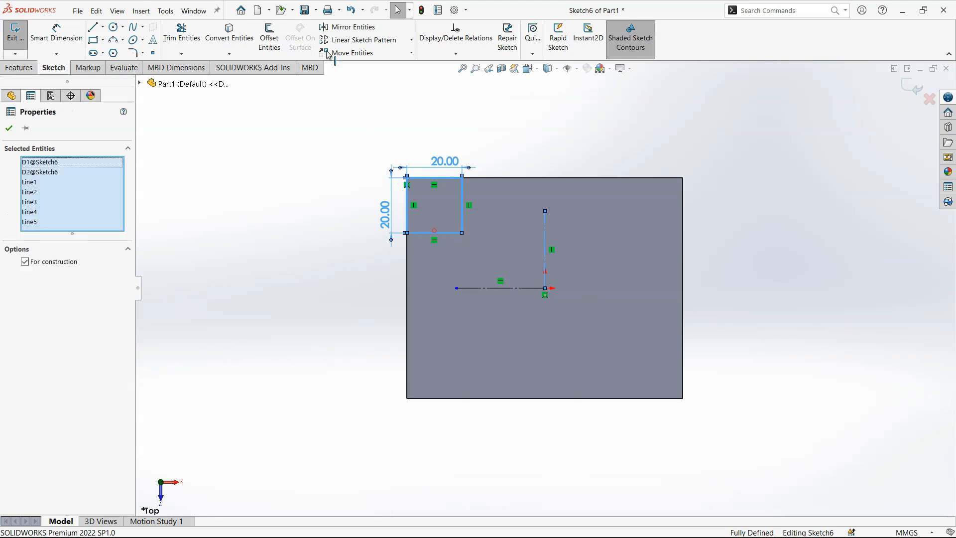
pyautogui.click(347, 27)
pyautogui.moveTo(734, 127); pyautogui.dragTo(625, 270)
pyautogui.moveTo(479, 143); pyautogui.dragTo(413, 272)
pyautogui.keyDown('ctrl'); pyautogui.click(475, 288); pyautogui.keyUp('ctrl')
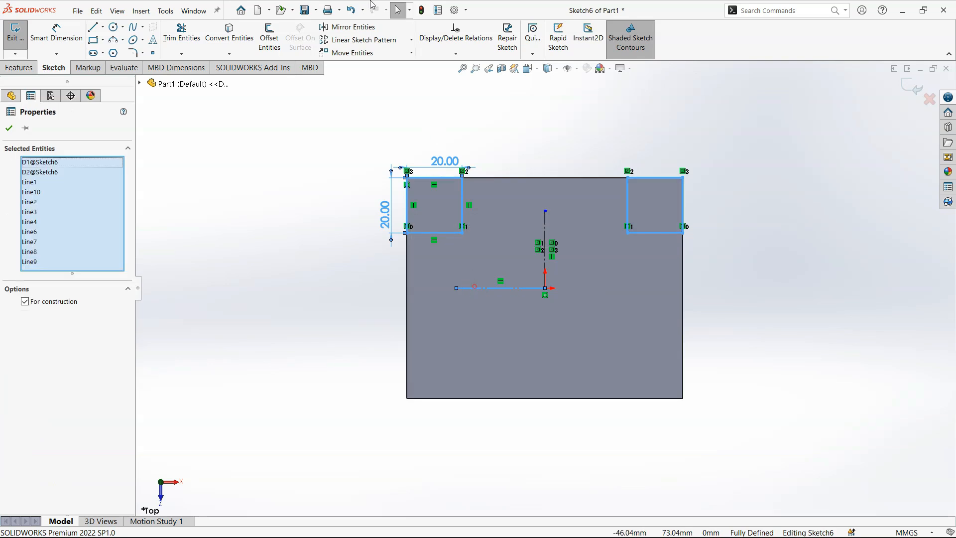
pyautogui.click(332, 29)
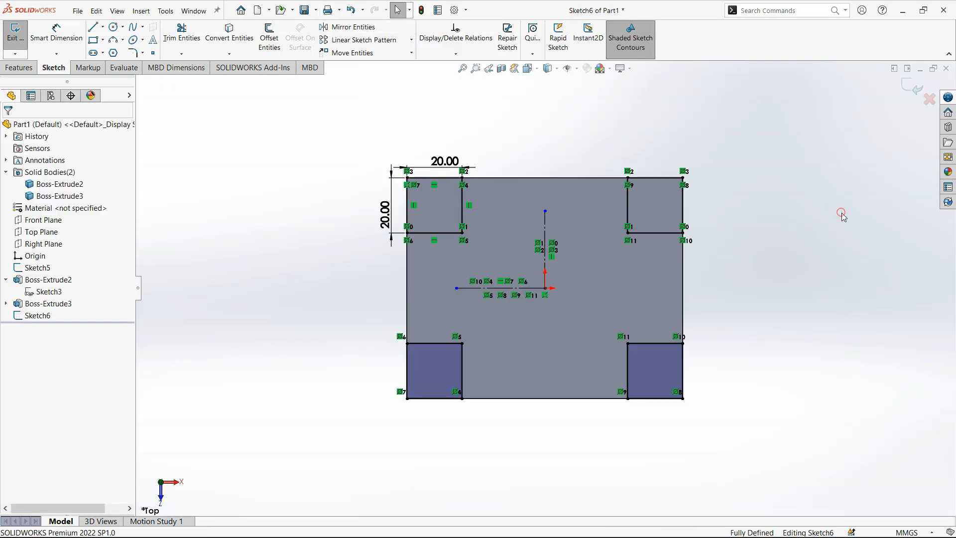
# Start a boss extrusion of the four corner squares from the sketch plane with a Through All end condition
pyautogui.click(18, 67)
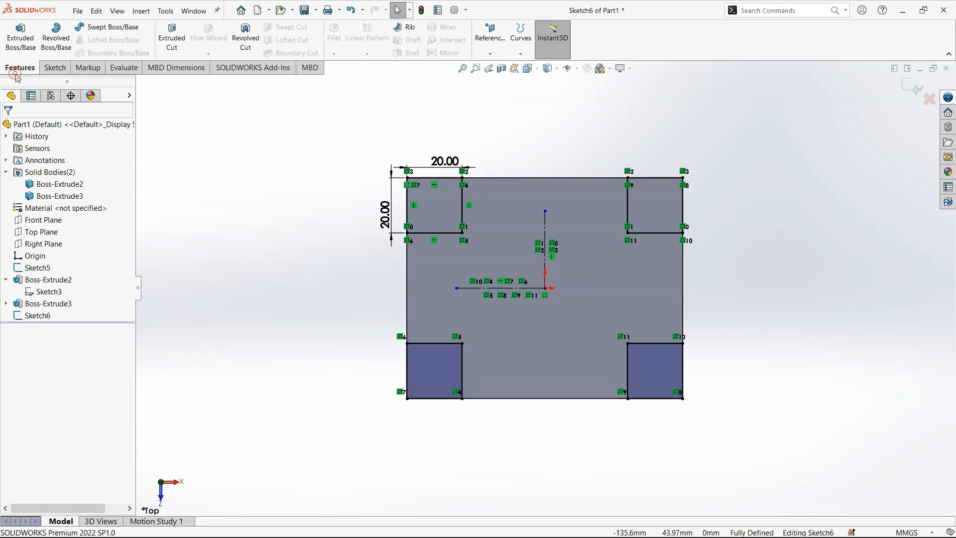
pyautogui.click(19, 42)
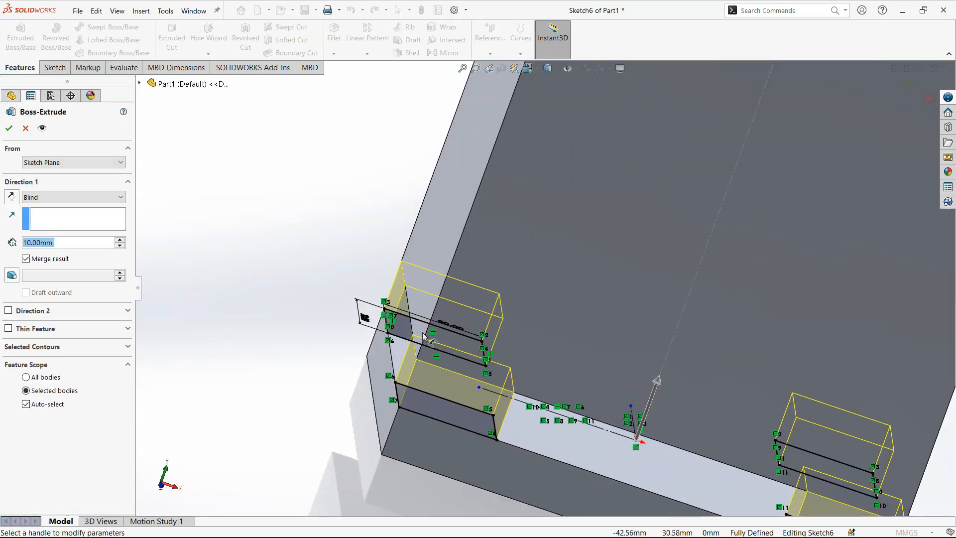
pyautogui.moveTo(422, 333); pyautogui.dragTo(396, 241, button='middle')
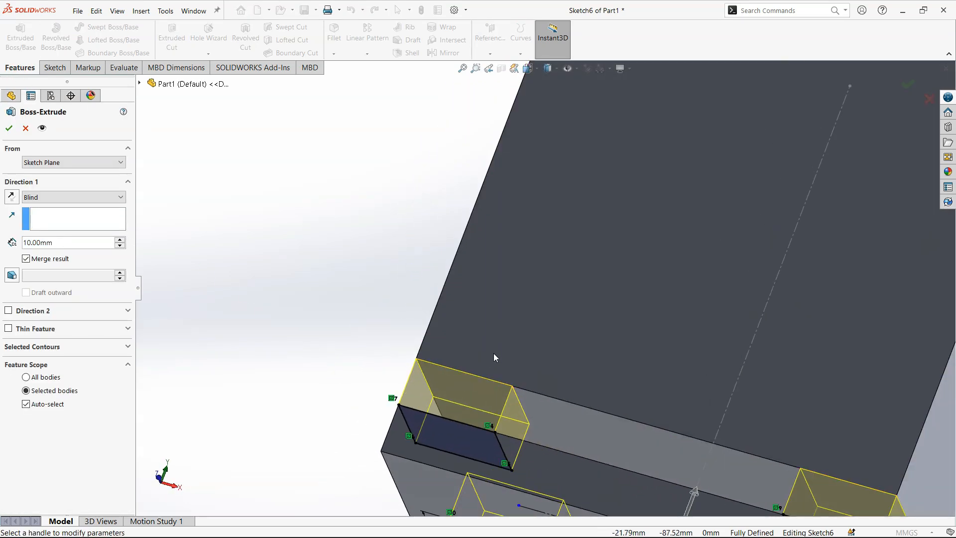
pyautogui.moveTo(494, 354); pyautogui.dragTo(490, 378, button='middle')
pyautogui.click(80, 197)
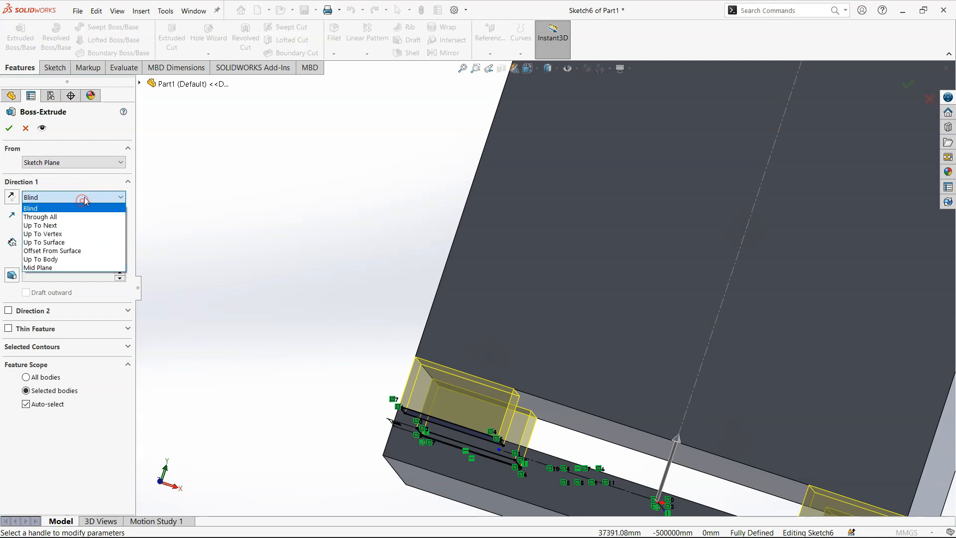
pyautogui.click(83, 217)
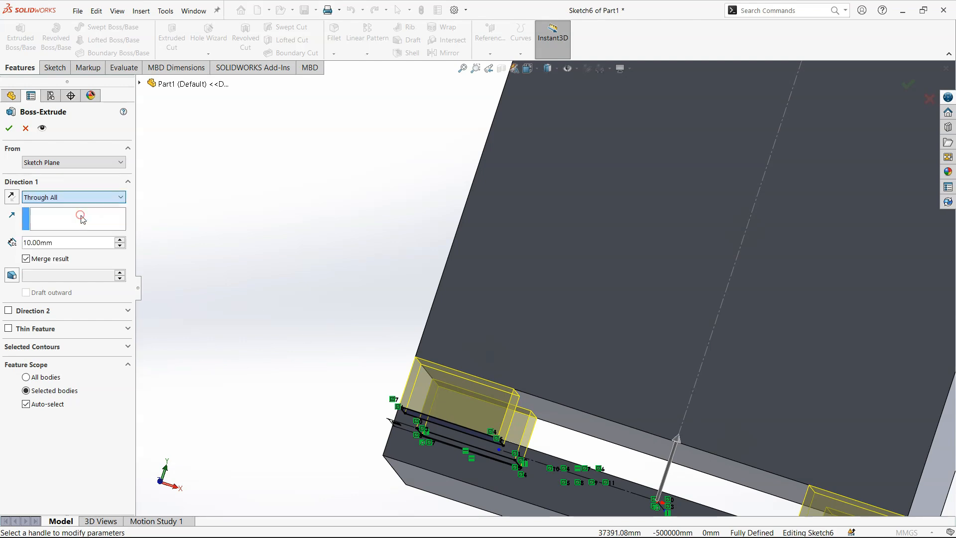
pyautogui.scroll(5, 646, 315)
pyautogui.moveTo(669, 239); pyautogui.dragTo(653, 269, button='middle')
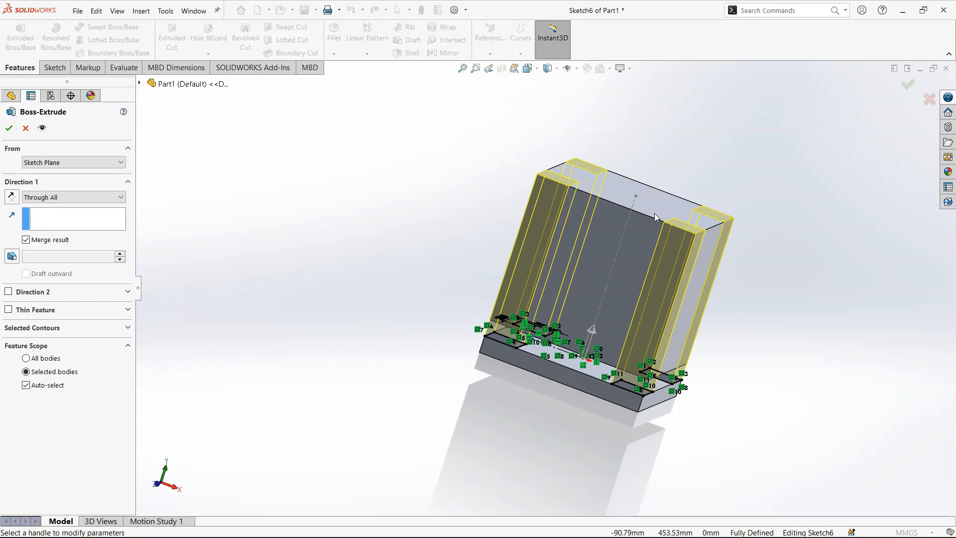
pyautogui.moveTo(647, 205); pyautogui.dragTo(668, 276, button='middle')
# Try the Up To Vertex end condition for the corner bosses, using the centerline's upper endpoint
pyautogui.click(114, 199)
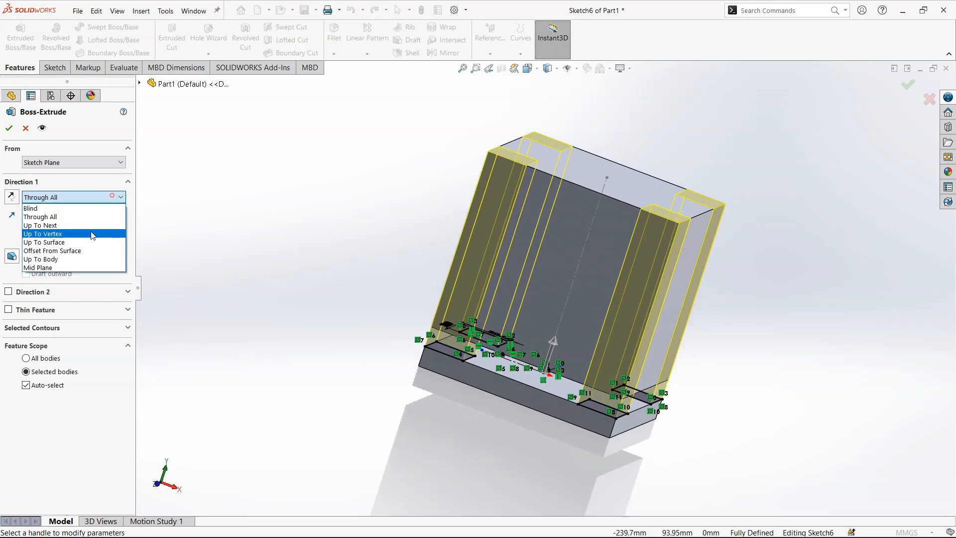
pyautogui.click(90, 232)
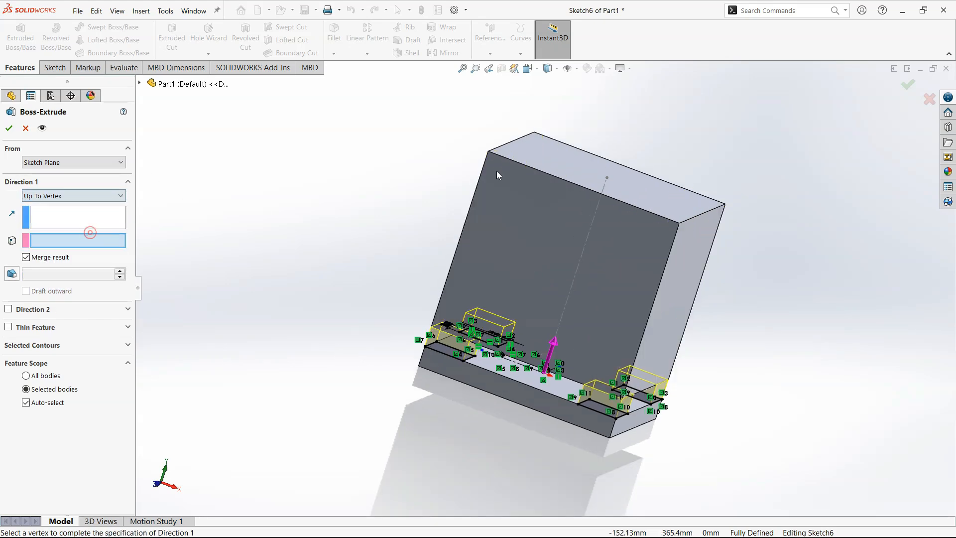
pyautogui.click(607, 177)
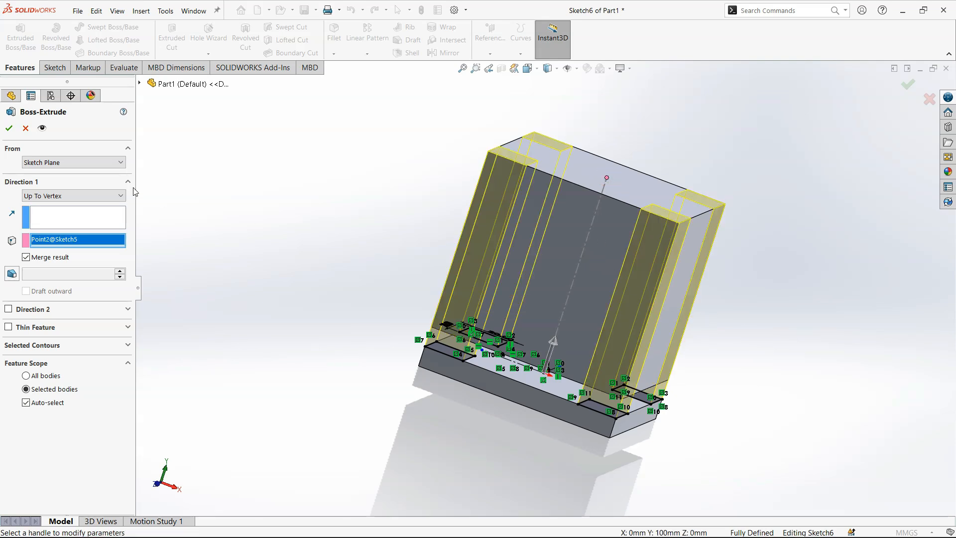
# Set the Direction 1 end condition to Up To Body and choose the large upper block as the target
pyautogui.click(109, 199)
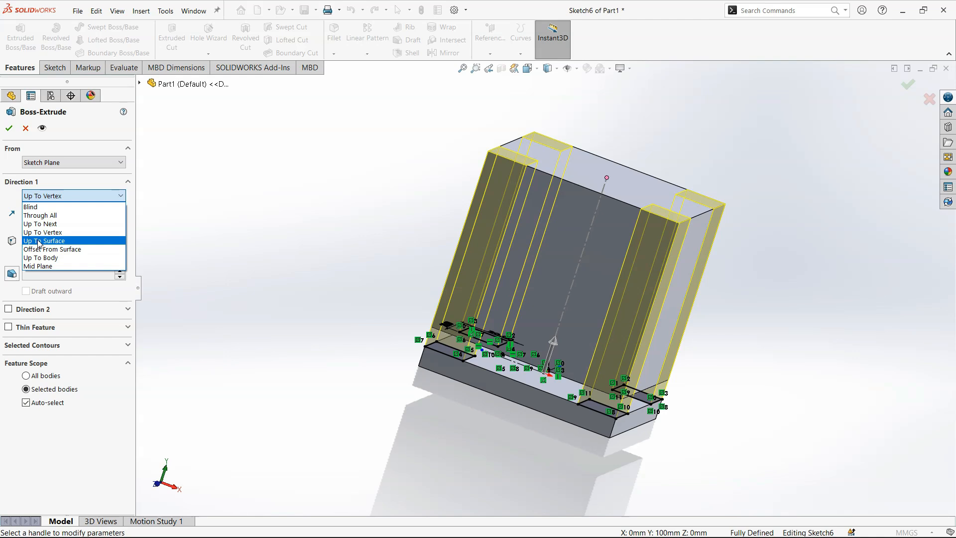
pyautogui.click(44, 258)
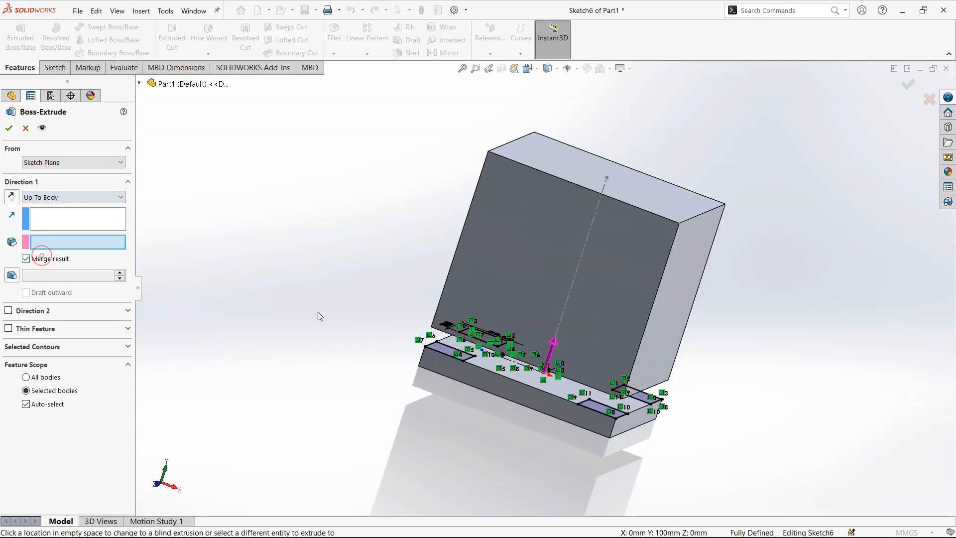
pyautogui.click(587, 350)
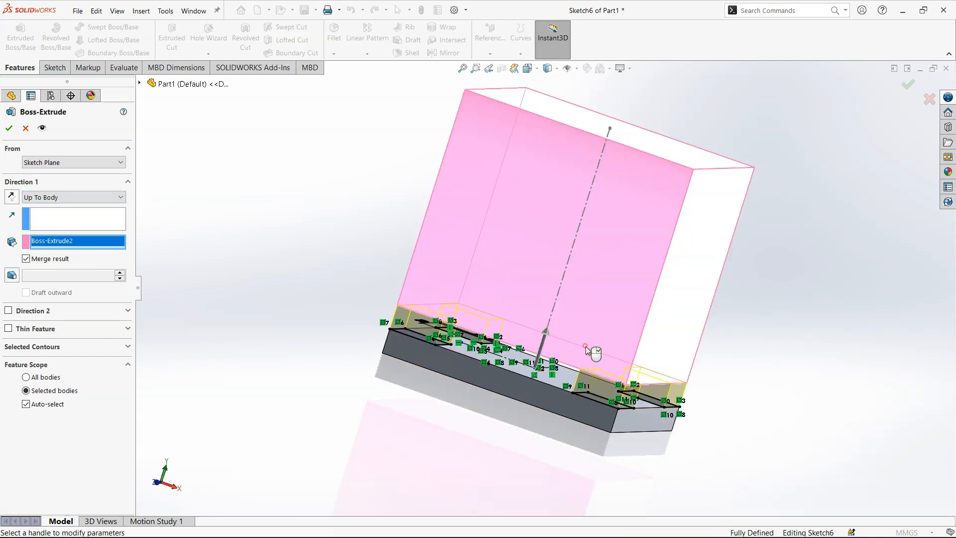
# Turn off Merge result for the Up To Body corner bosses and create them as separate bodies
pyautogui.scroll(-5, 477, 350)
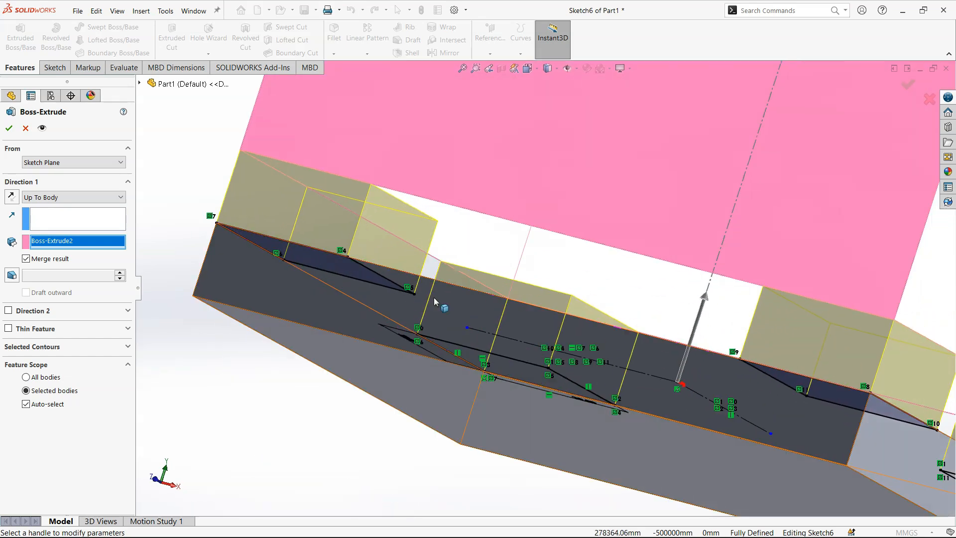
pyautogui.moveTo(428, 296); pyautogui.dragTo(408, 294, button='middle')
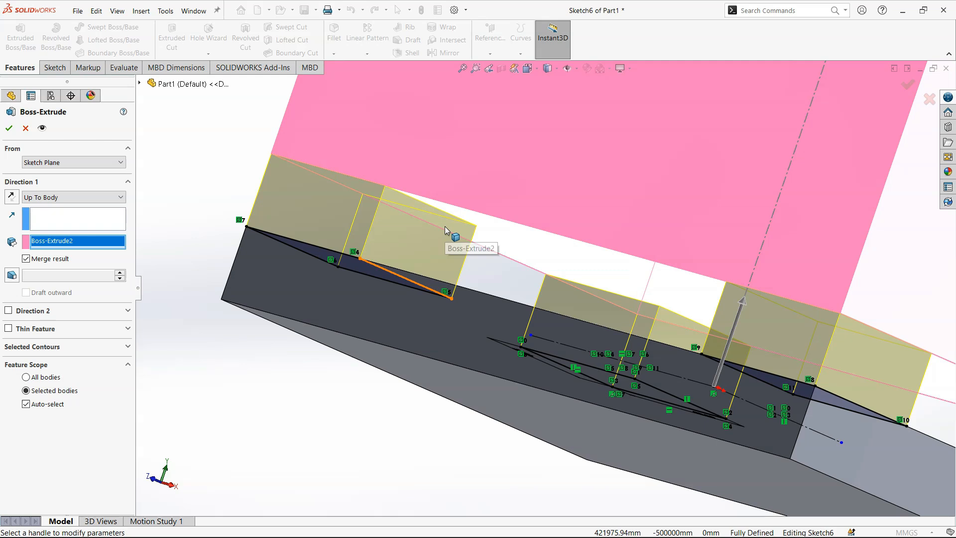
pyautogui.click(48, 264)
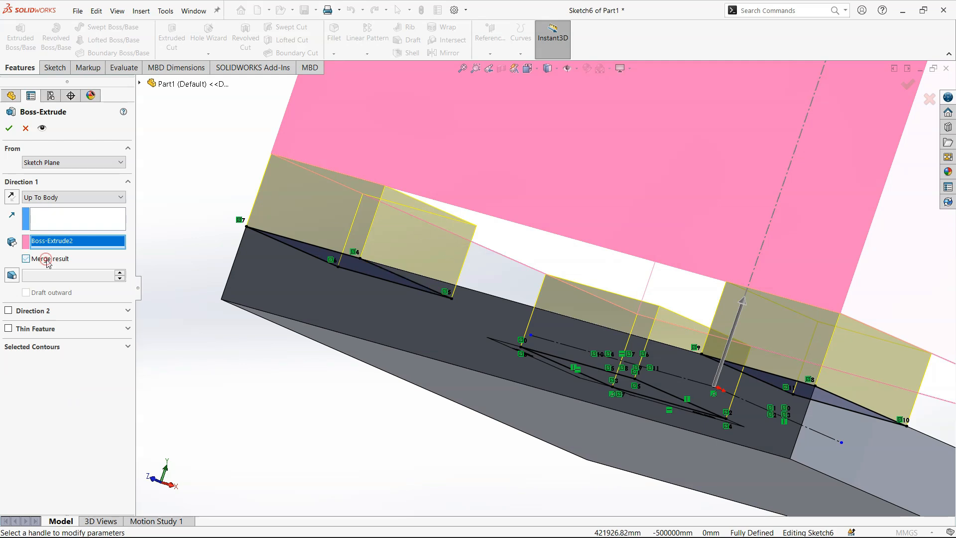
pyautogui.click(9, 129)
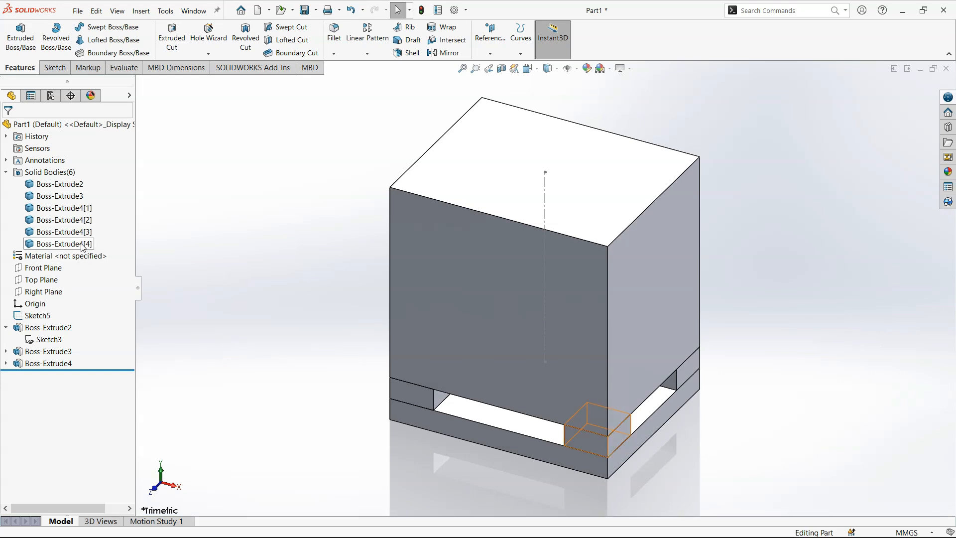
pyautogui.scroll(-5, 468, 395)
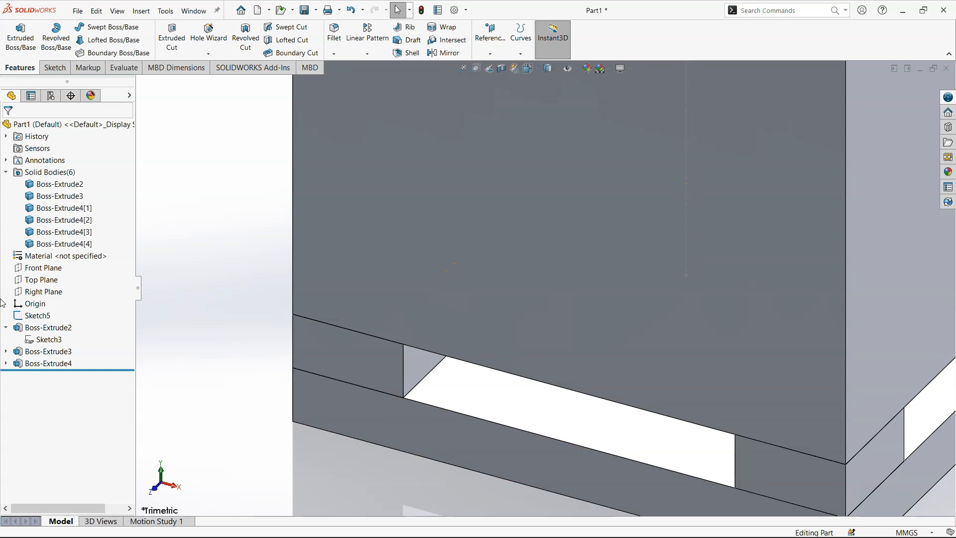
# Edit the corner boss extrusion and turn Merge result back on
pyautogui.click(38, 363)
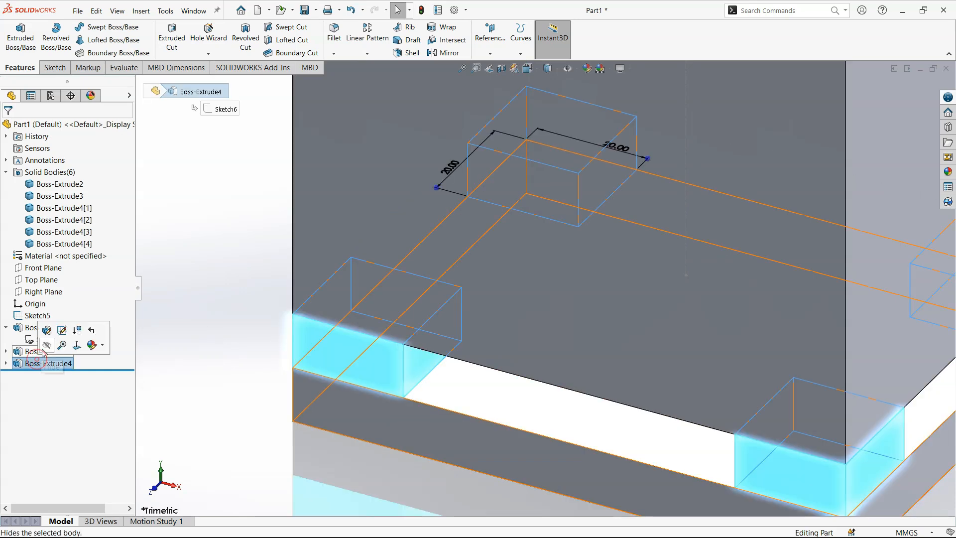
pyautogui.click(45, 334)
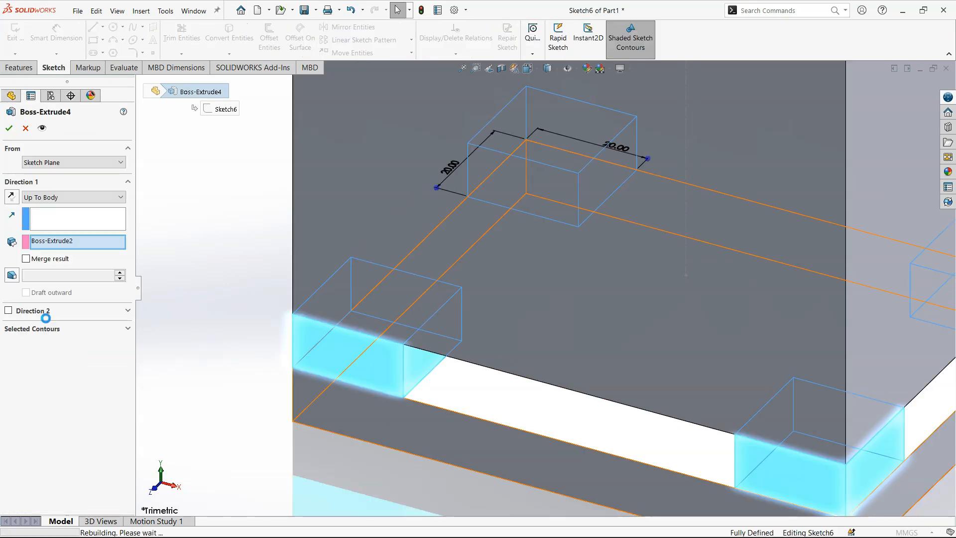
pyautogui.click(56, 260)
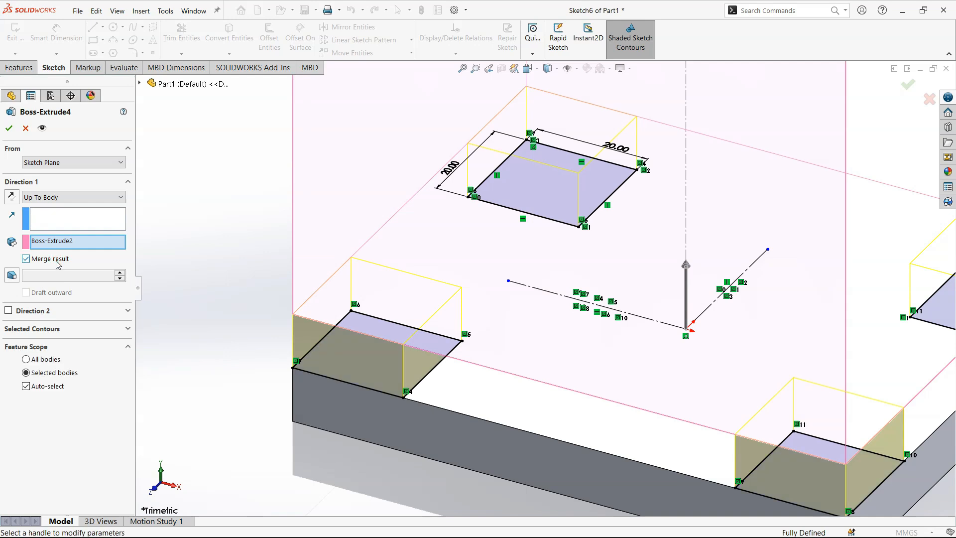
pyautogui.scroll(7, 568, 486)
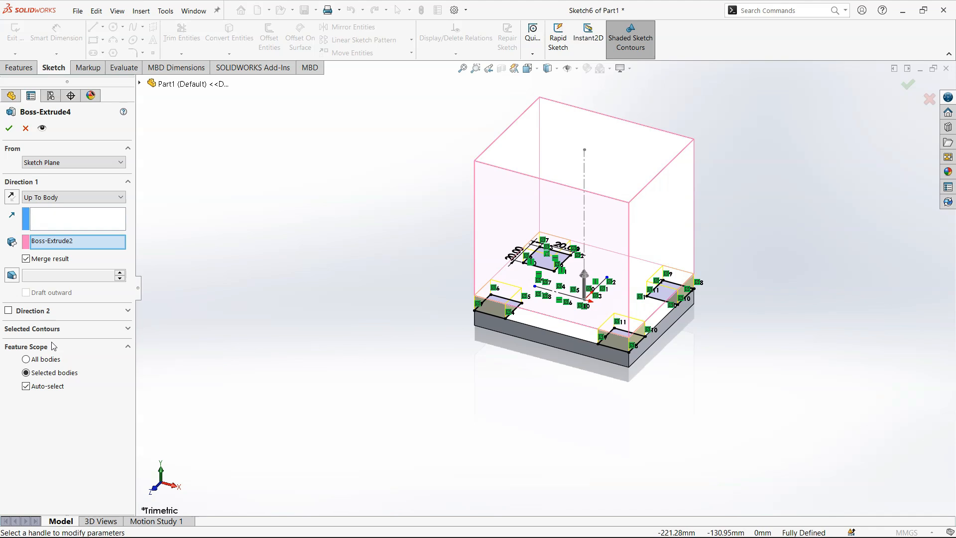
# Turn off Auto-select, limit the feature scope to the upper block, reselect that block as the Up To Body target, and apply
pyautogui.click(54, 387)
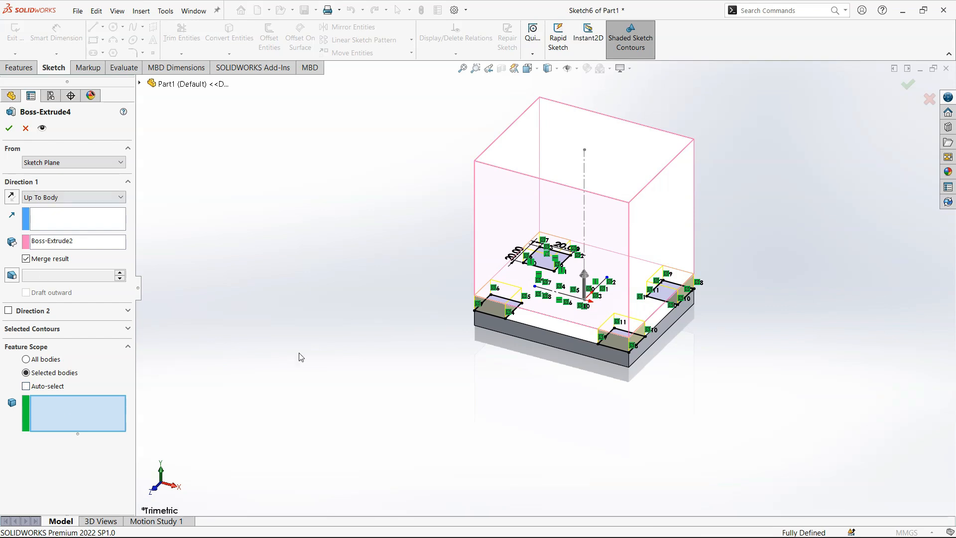
pyautogui.scroll(-5, 654, 291)
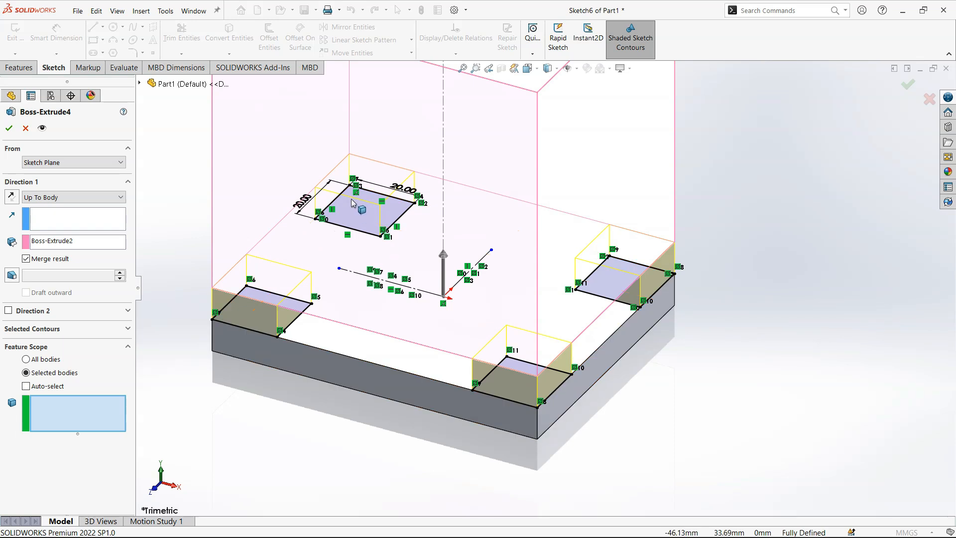
pyautogui.click(240, 186)
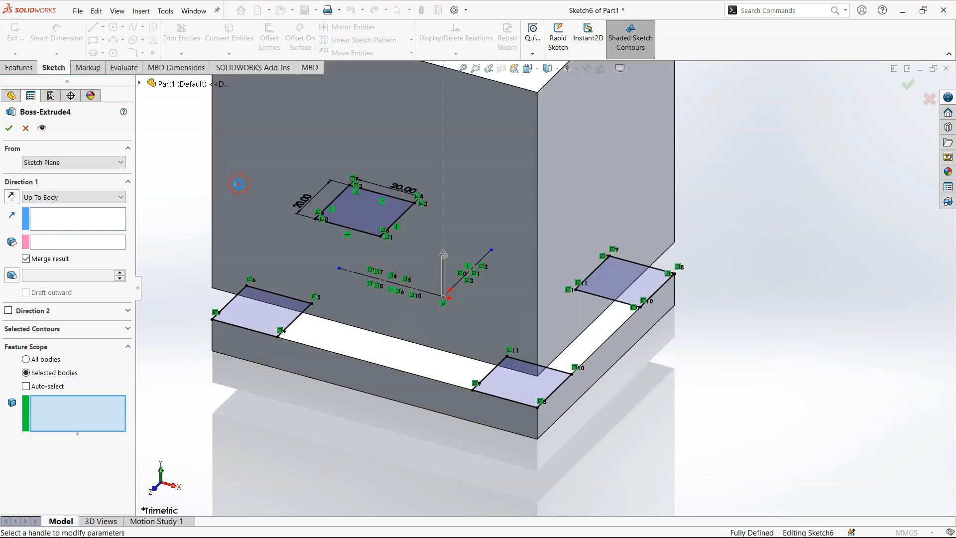
pyautogui.click(58, 426)
pyautogui.click(232, 217)
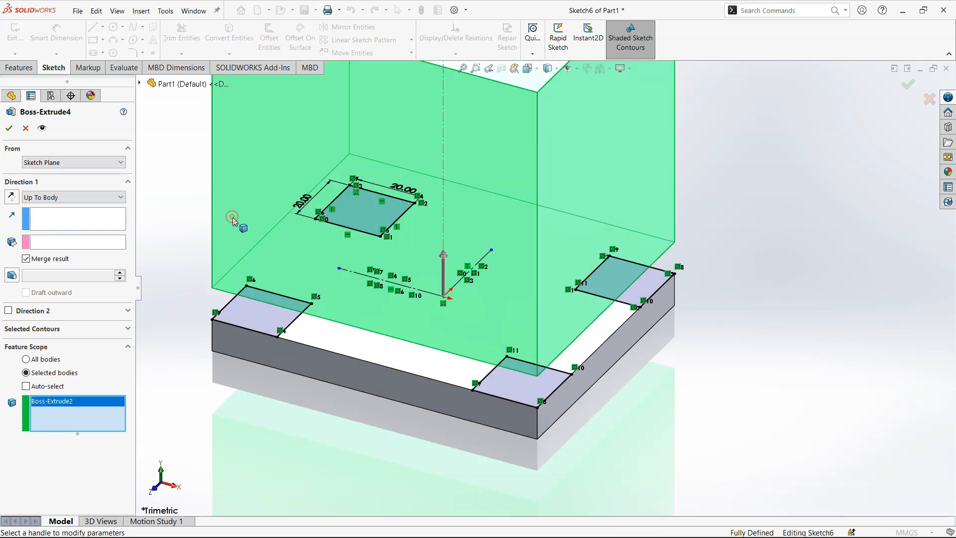
pyautogui.click(103, 244)
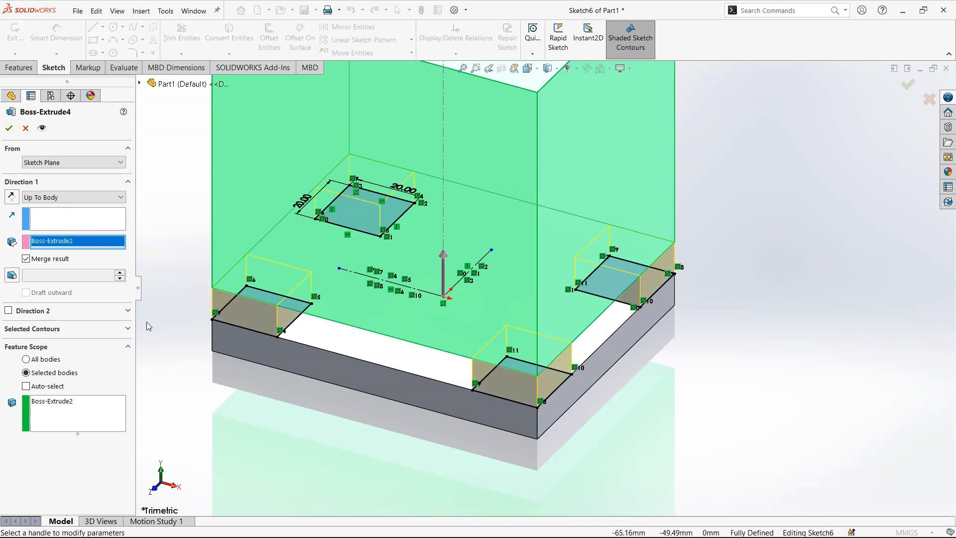
pyautogui.click(11, 128)
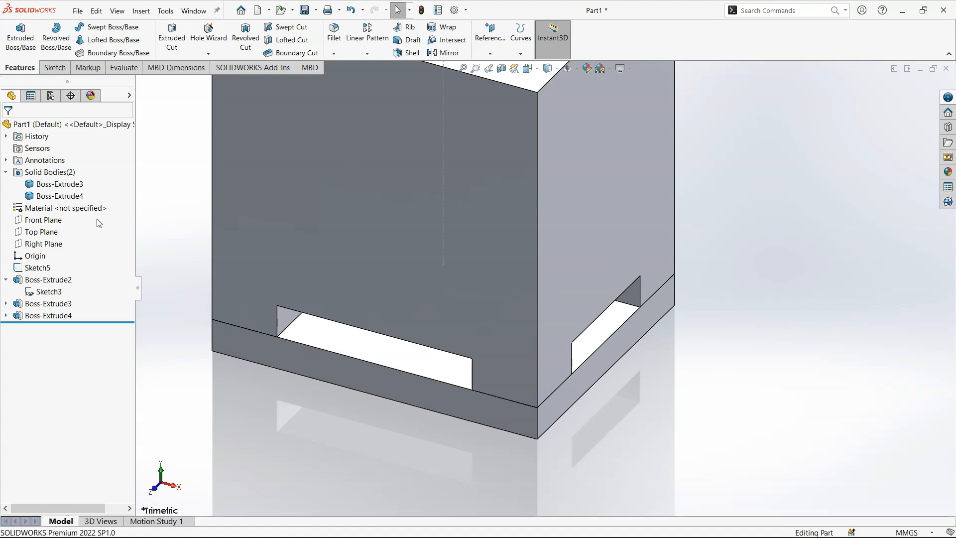
pyautogui.click(81, 184)
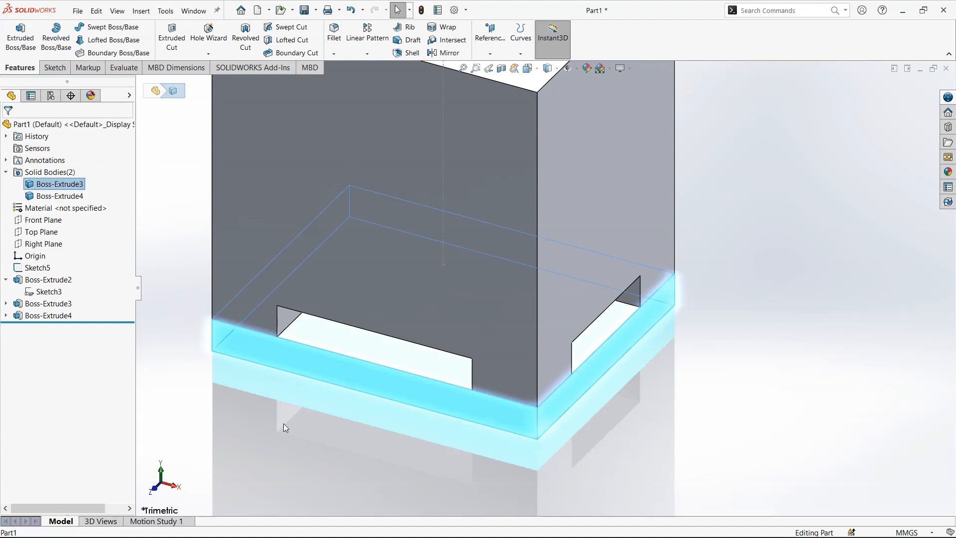
# Edit the corner boss extrusion to replace its feature scope with only the lower plate, and apply the change
pyautogui.click(49, 315)
pyautogui.click(53, 285)
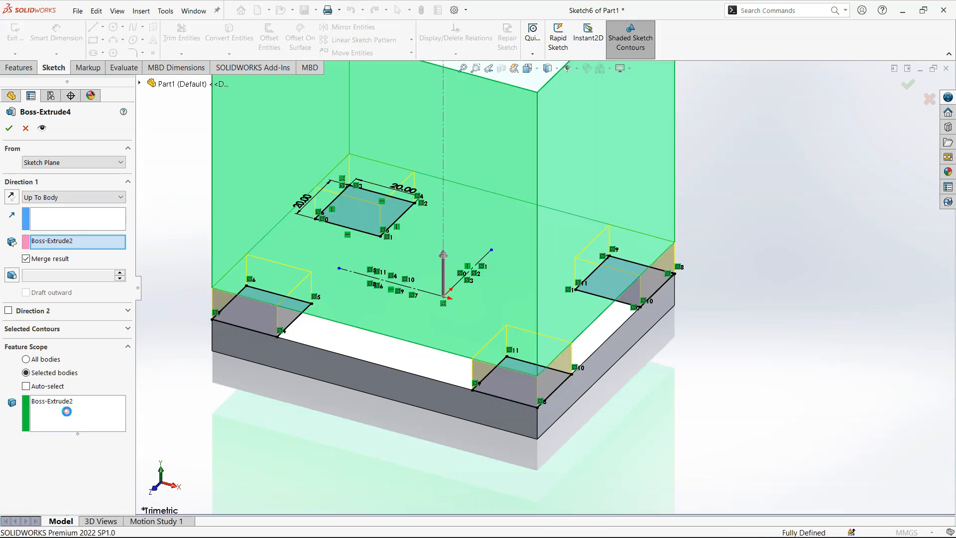
pyautogui.click(66, 413)
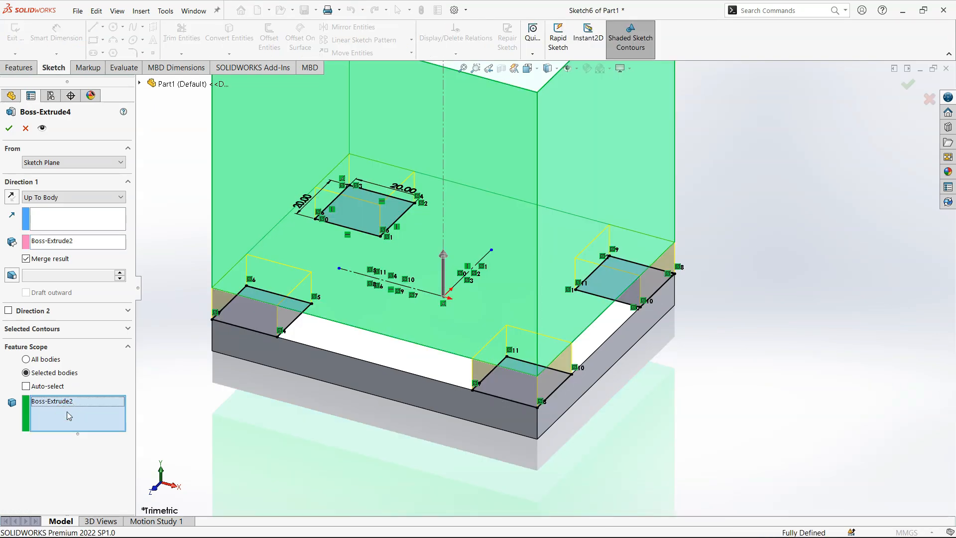
pyautogui.rightClick(67, 412)
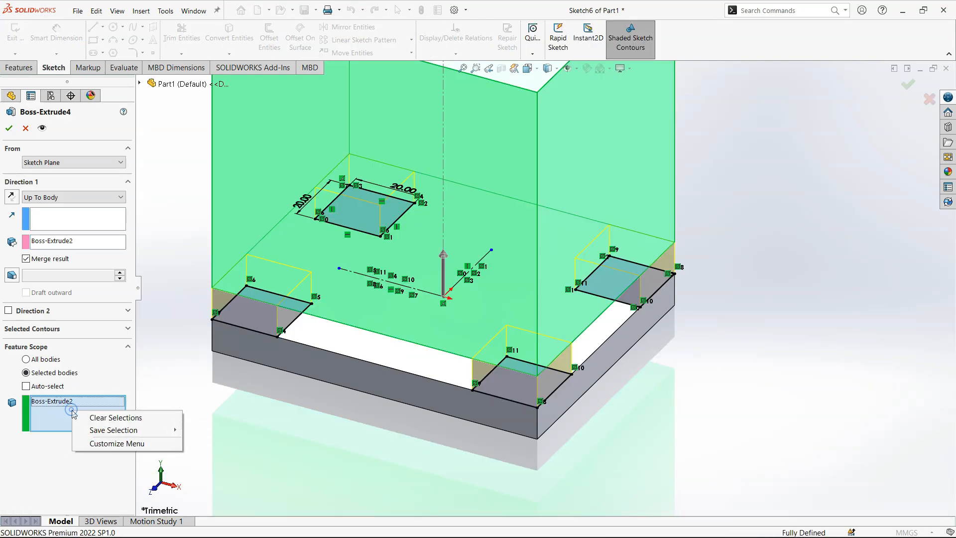
pyautogui.click(89, 416)
pyautogui.click(248, 353)
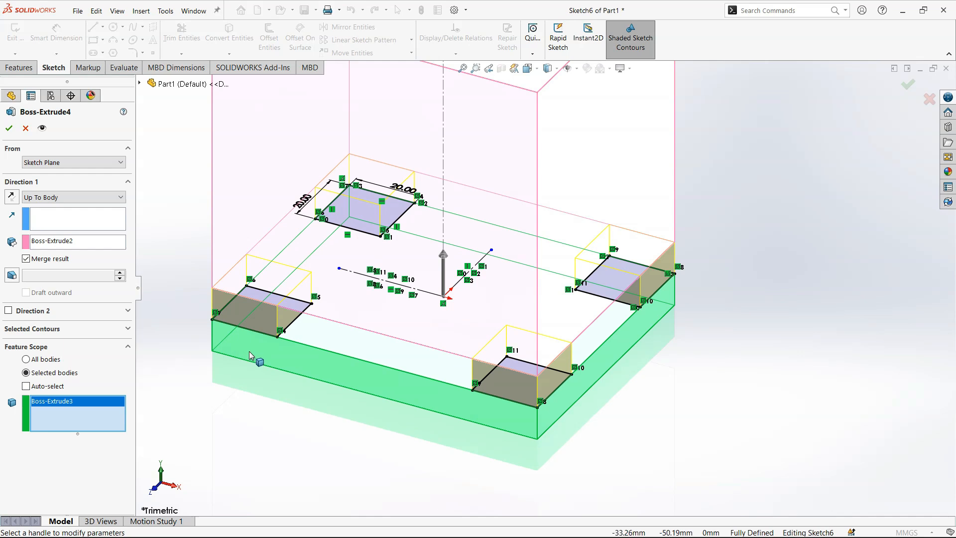
pyautogui.click(9, 128)
pyautogui.click(321, 420)
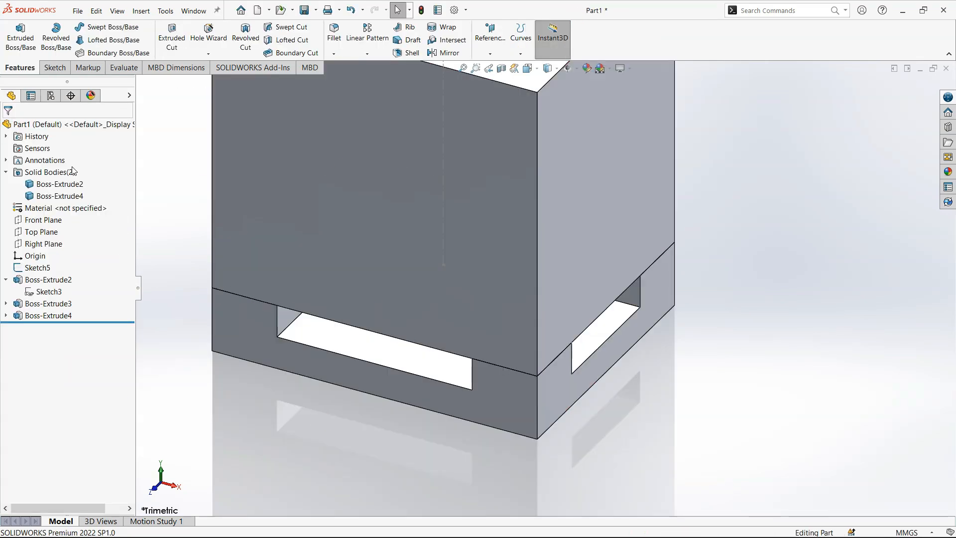
pyautogui.click(55, 184)
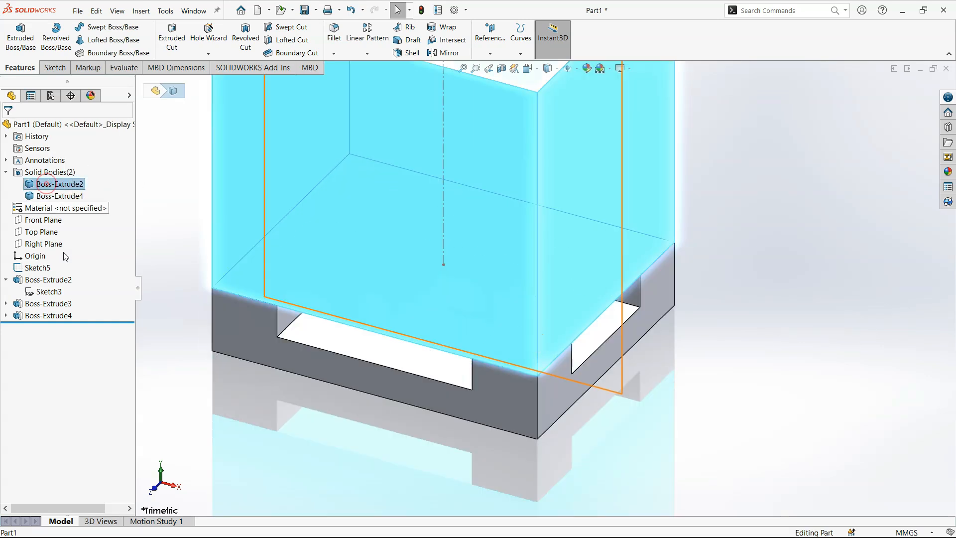
# Add the upper block to the corner bosses' feature scope alongside the lower plate, reselect it as the Up To Body target, and apply
pyautogui.click(70, 315)
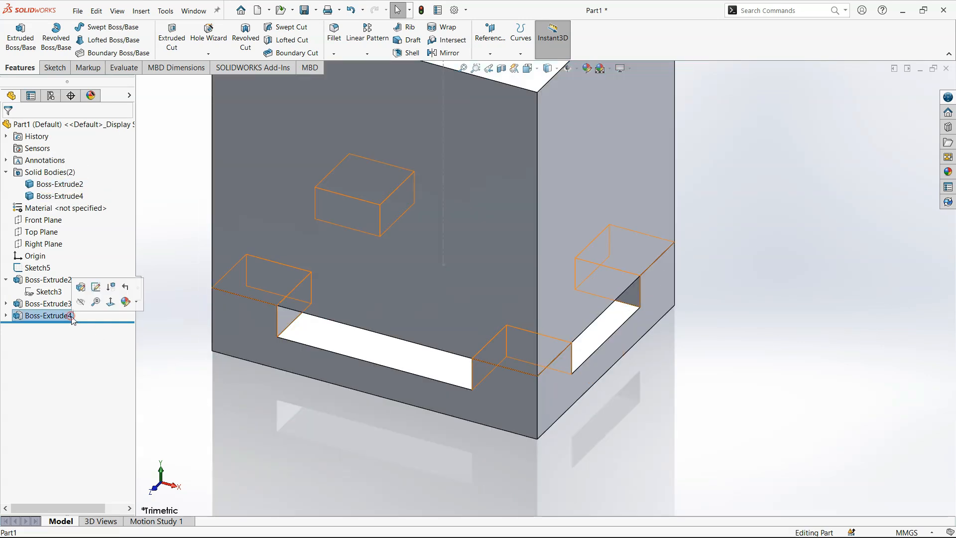
pyautogui.click(81, 287)
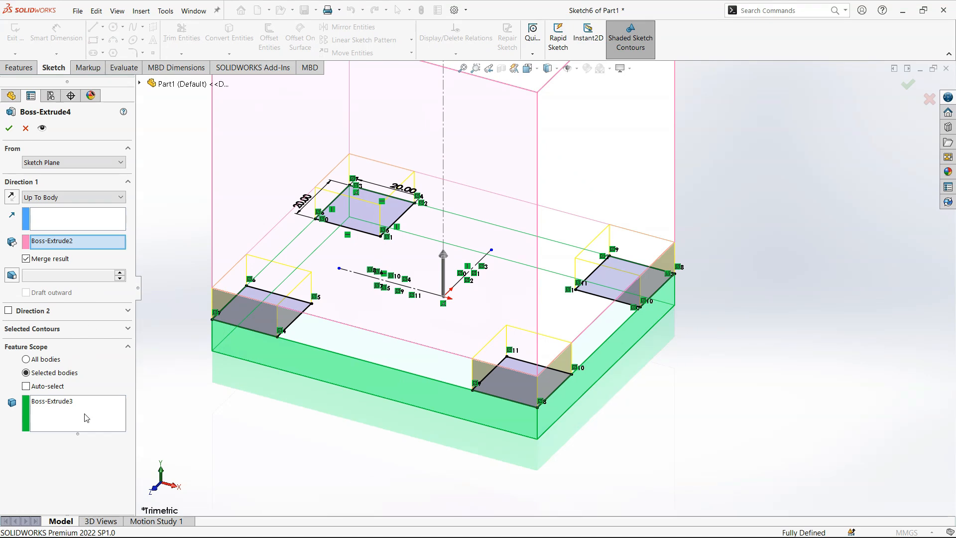
pyautogui.click(86, 417)
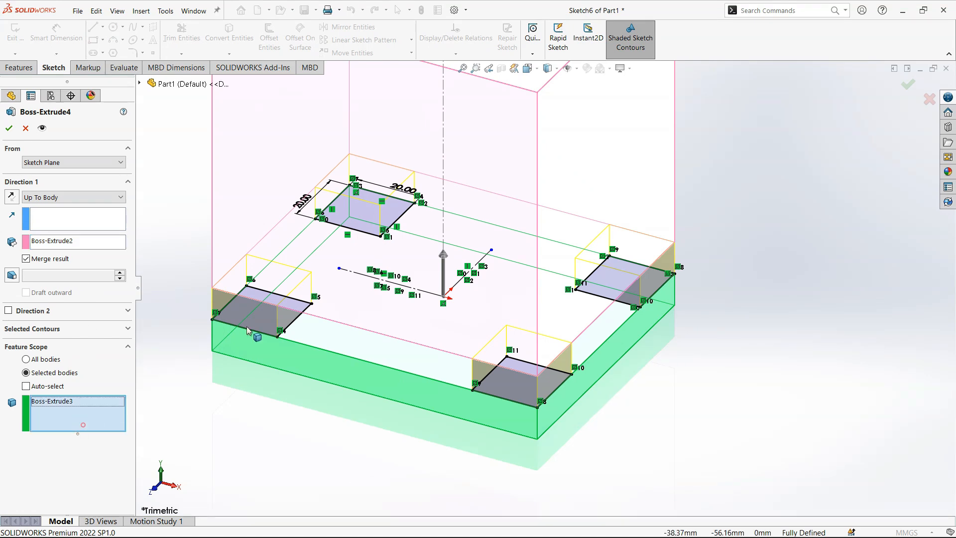
pyautogui.click(255, 172)
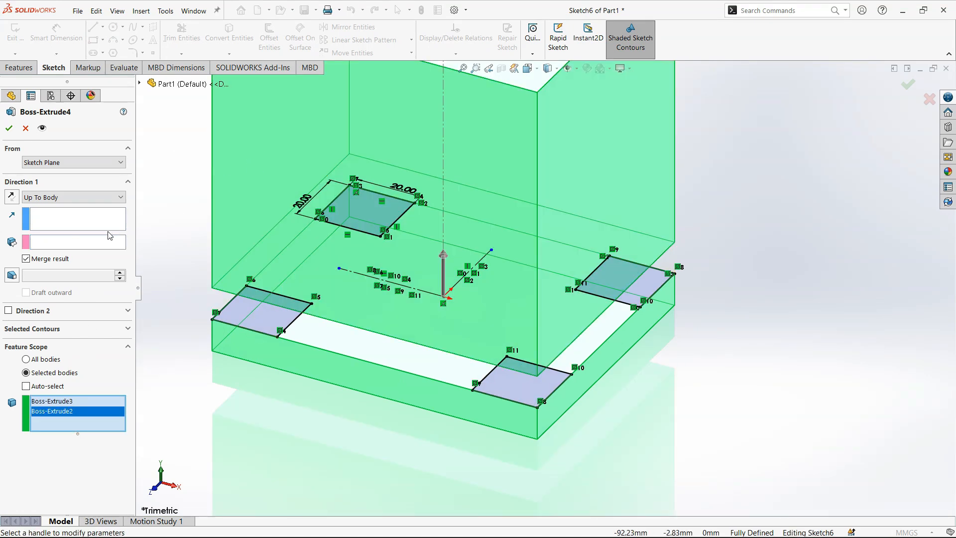
pyautogui.click(251, 175)
pyautogui.click(10, 129)
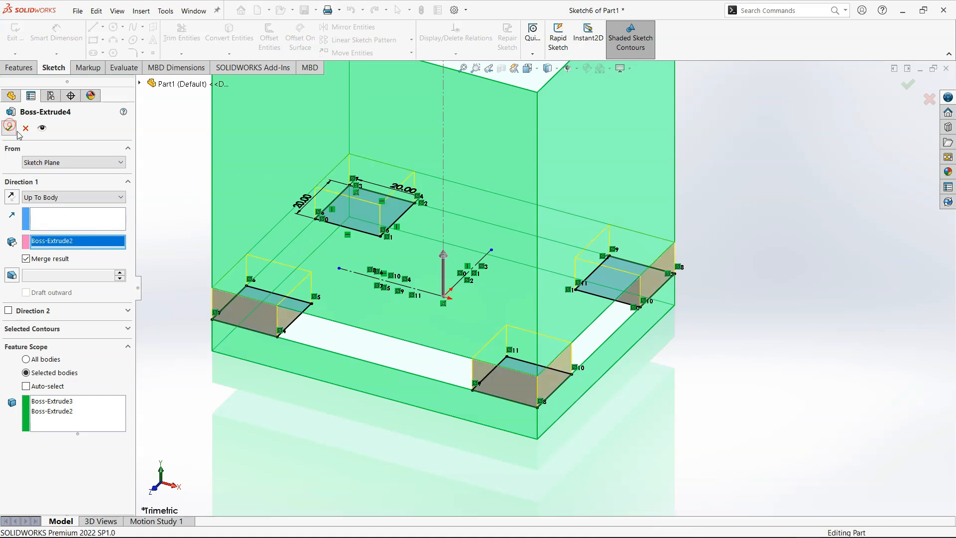
# Select the solid body and examine the part from several angles to check how the bosses join the plate and block
pyautogui.click(55, 184)
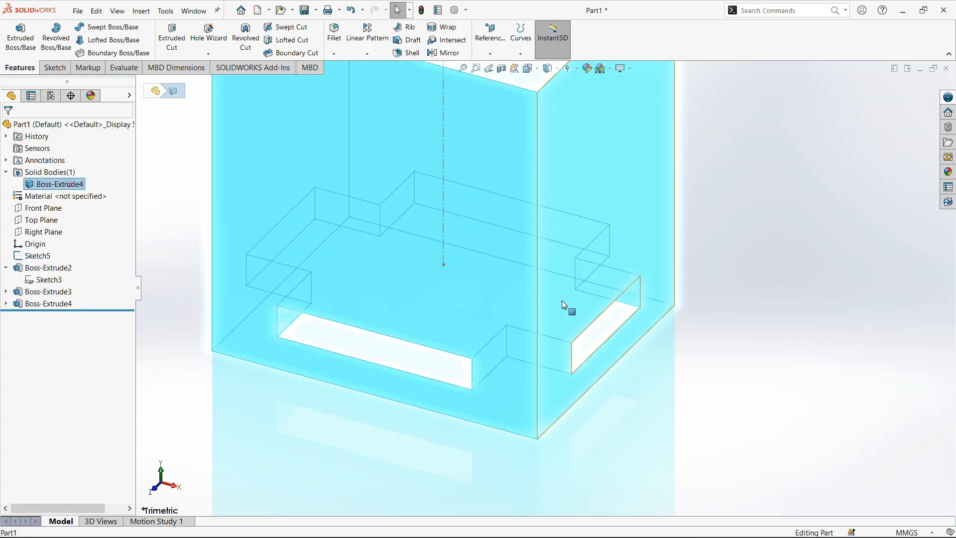
pyautogui.scroll(5, 562, 303)
pyautogui.moveTo(554, 351); pyautogui.dragTo(455, 410, button='middle')
pyautogui.click(360, 303)
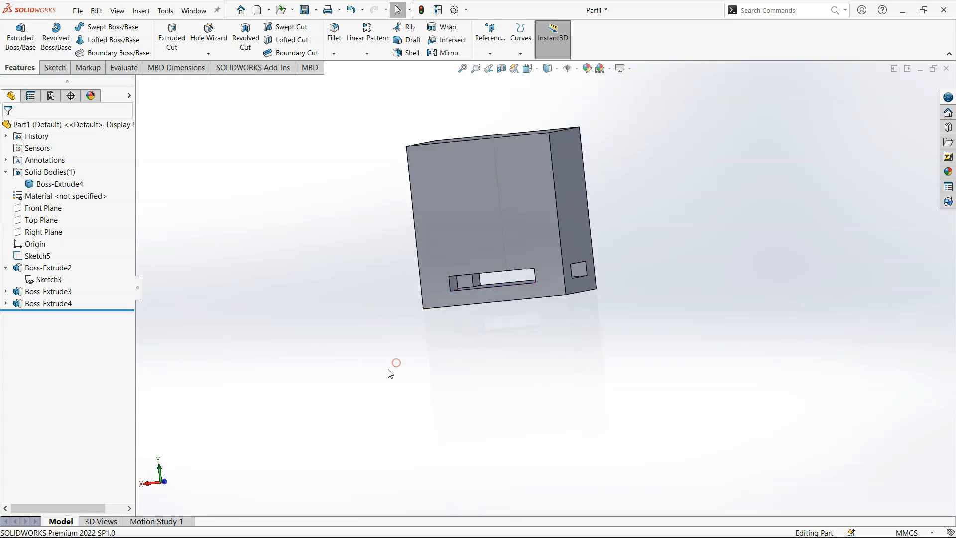
pyautogui.hotkey('ctrl', '7')
pyautogui.scroll(2, 773, 417)
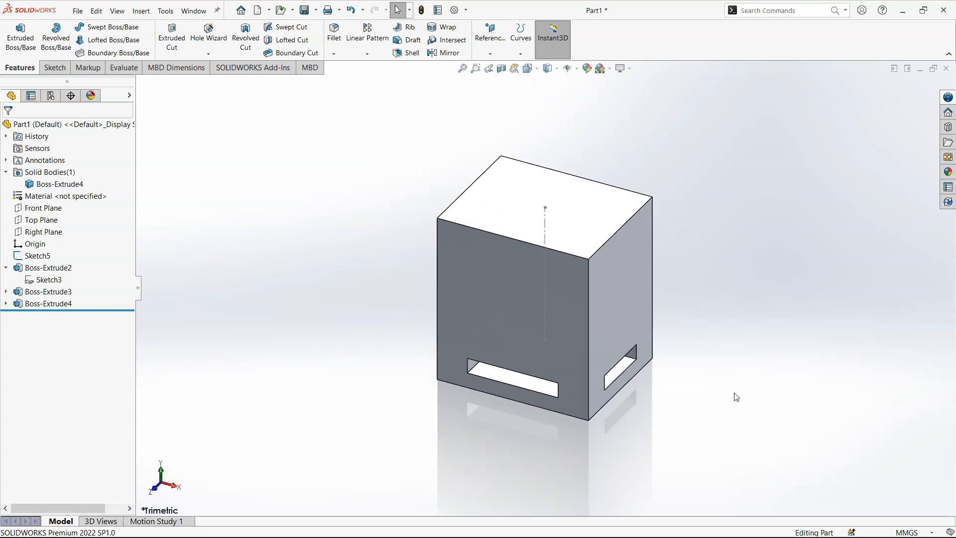
pyautogui.scroll(-3, 578, 349)
pyautogui.scroll(3, 511, 341)
pyautogui.scroll(-3, 487, 232)
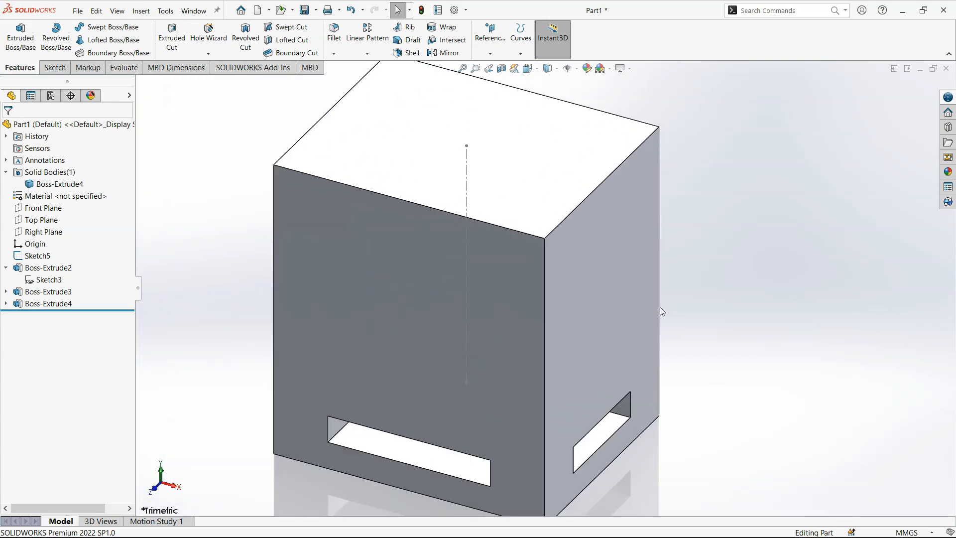
pyautogui.scroll(3, 660, 310)
pyautogui.scroll(-2, 592, 297)
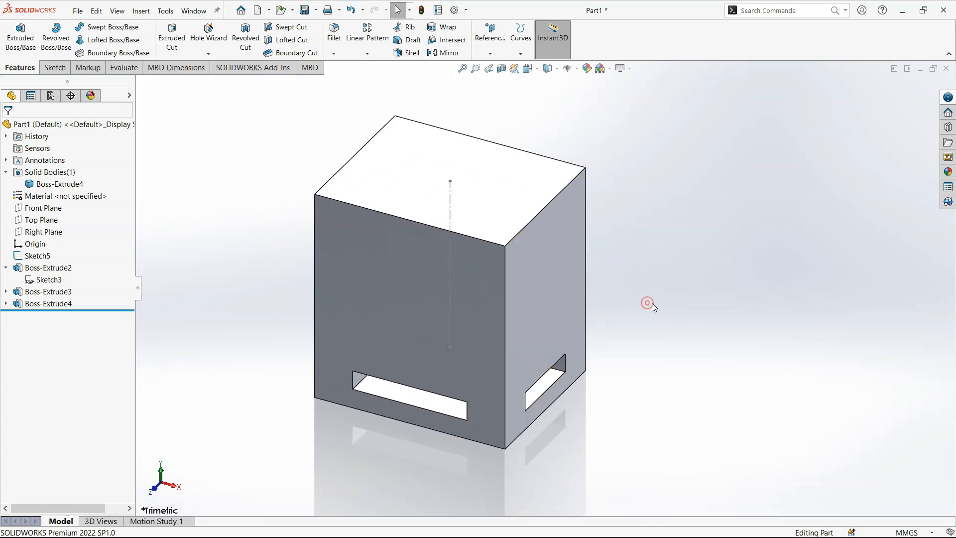
# Roll the feature history back to before Sketch5 and start a new sketch on the Top Plane
pyautogui.moveTo(117, 309); pyautogui.dragTo(117, 250)
pyautogui.click(56, 195)
pyautogui.click(47, 184)
pyautogui.click(47, 196)
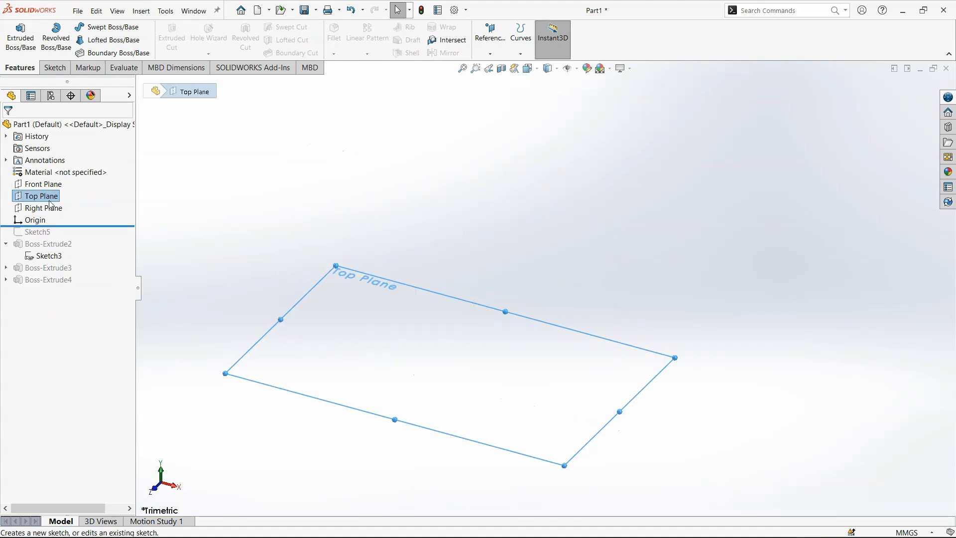
pyautogui.click(45, 184)
pyautogui.click(52, 195)
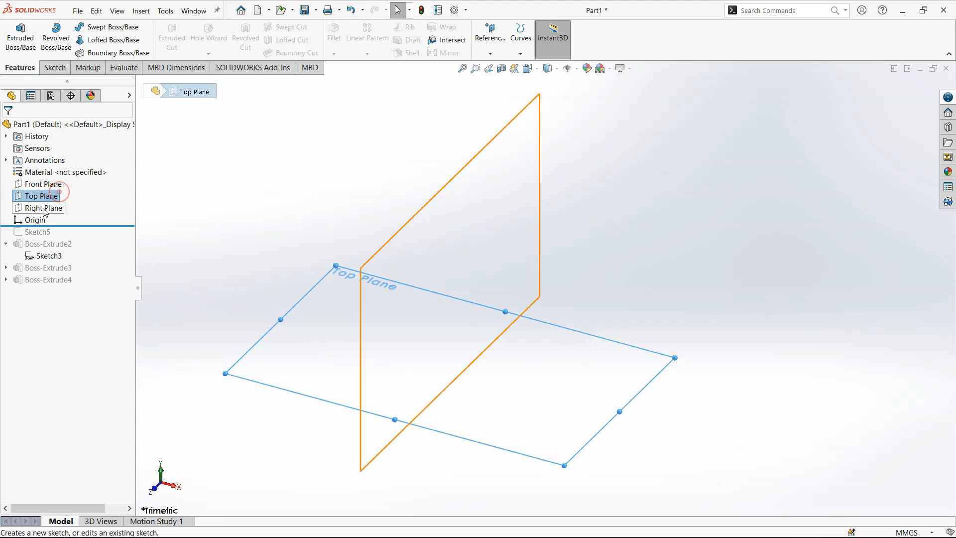
pyautogui.click(48, 196)
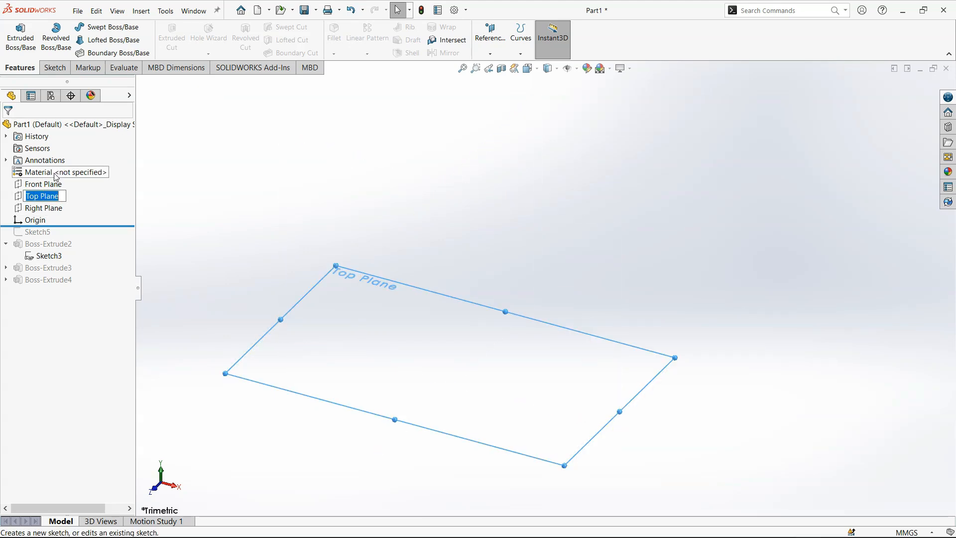
pyautogui.click(48, 183)
pyautogui.rightClick(42, 193)
pyautogui.click(51, 178)
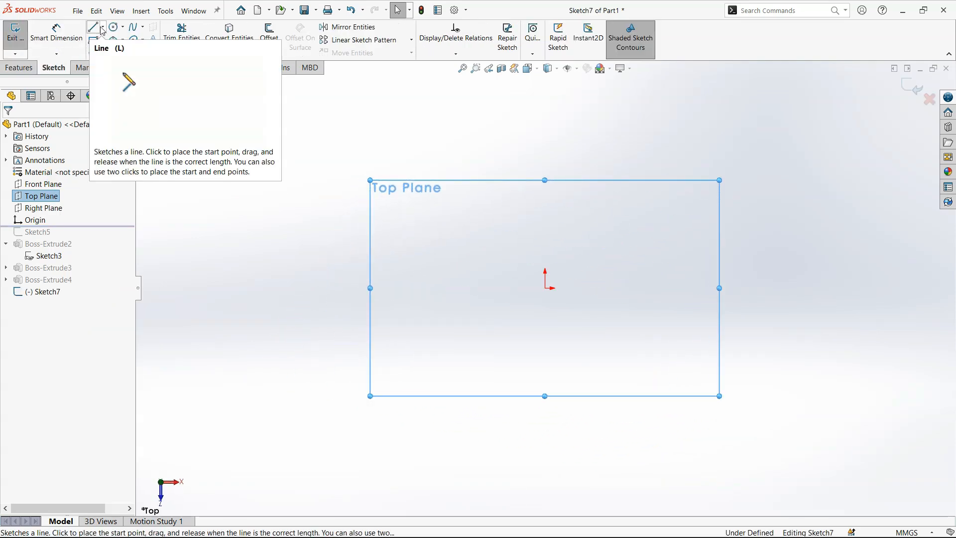
# Draw a horizontal midpoint construction line about 145 mm long, centred on the origin
pyautogui.click(103, 27)
pyautogui.click(120, 49)
pyautogui.click(53, 290)
pyautogui.click(545, 288)
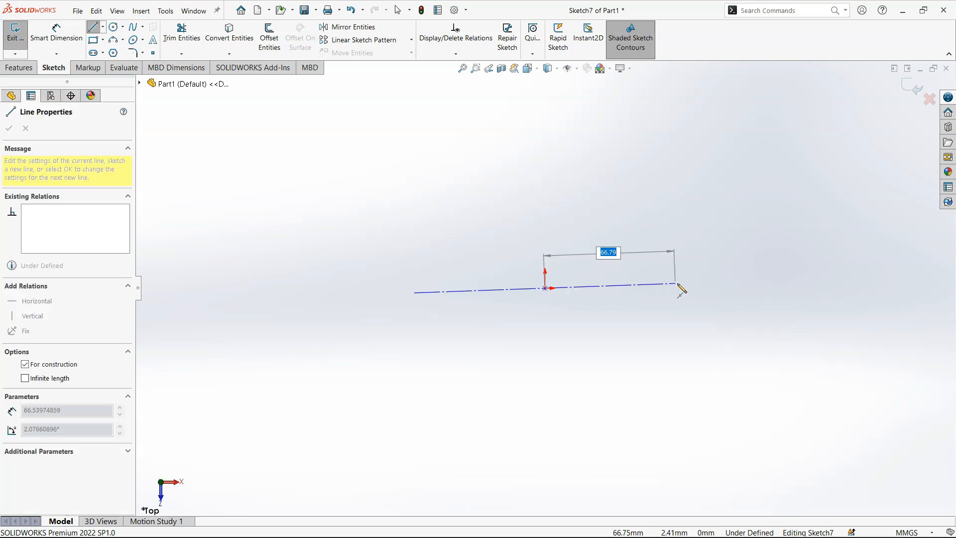
pyautogui.click(687, 287)
pyautogui.press('Escape')
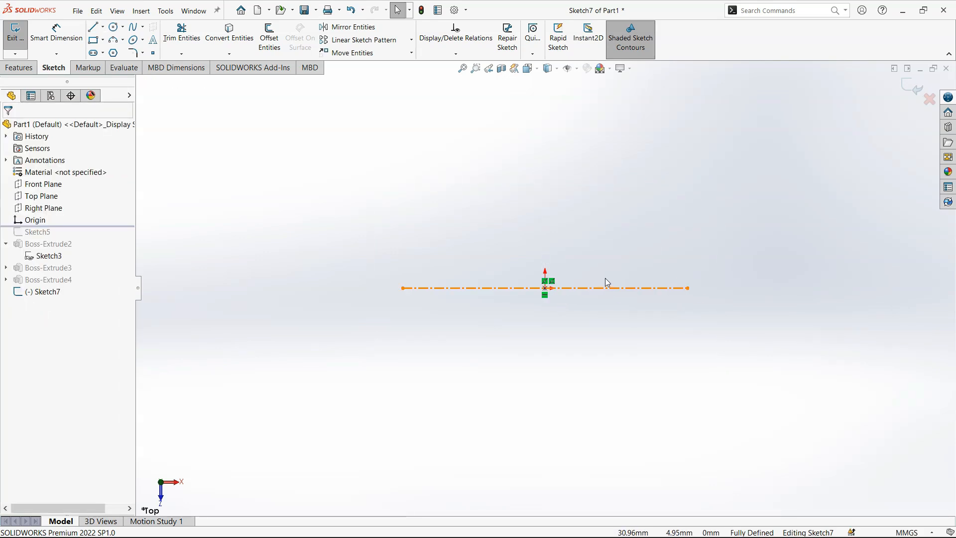
# Draw a circle about 43 mm in diameter at the construction line's left end and a larger circle at its right end
pyautogui.click(114, 27)
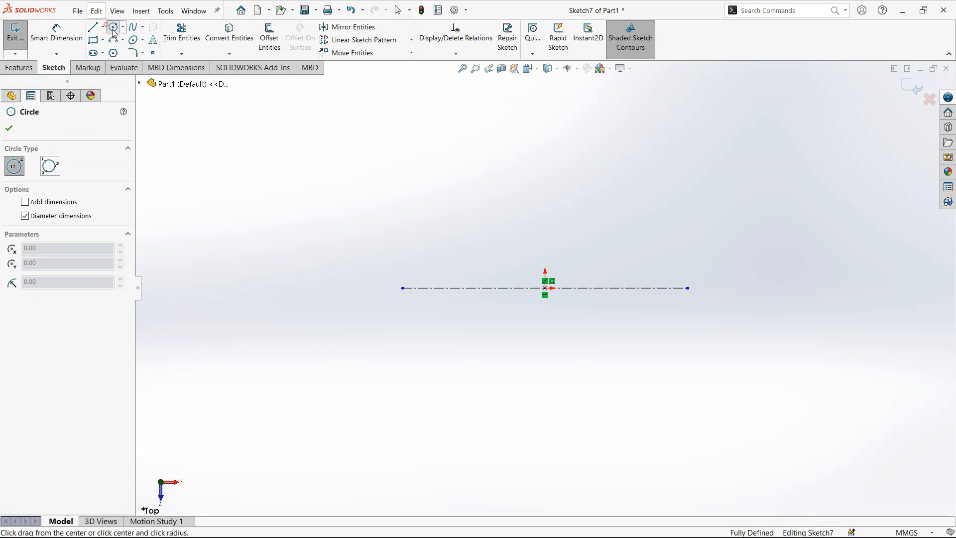
pyautogui.click(403, 288)
pyautogui.click(440, 277)
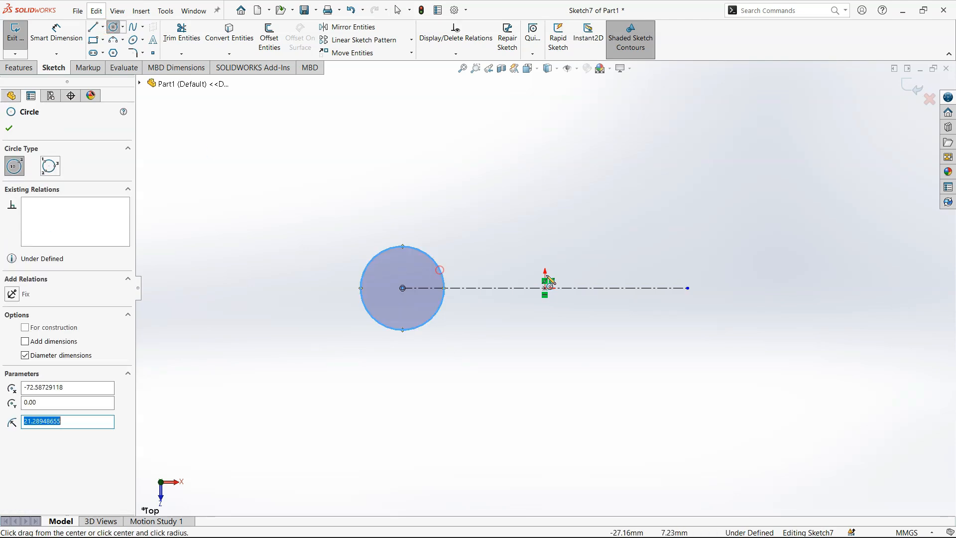
pyautogui.click(688, 288)
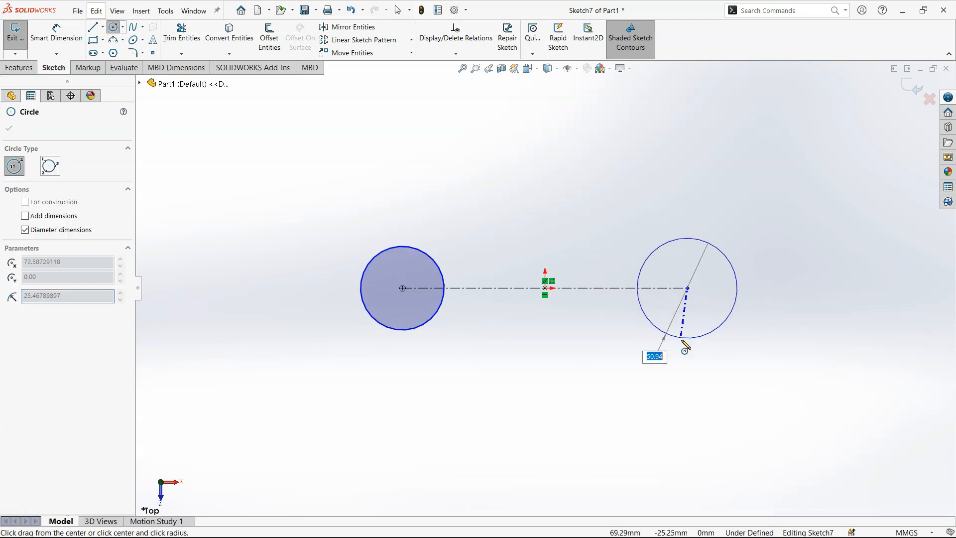
pyautogui.click(681, 340)
pyautogui.press('Escape')
# Dimension the left circle's diameter as 50 mm and the right circle's diameter as 70 mm
pyautogui.moveTo(480, 385); pyautogui.dragTo(468, 319, button='right')
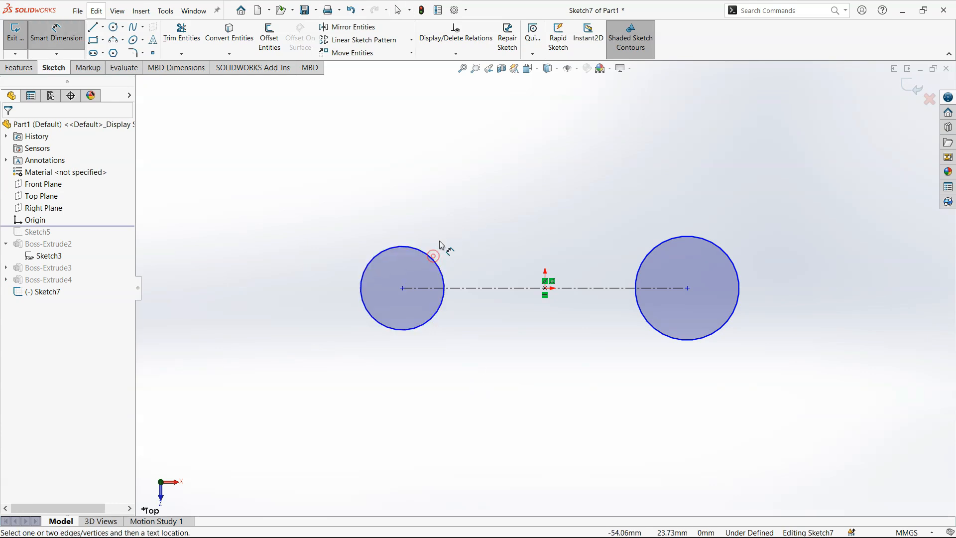
pyautogui.click(433, 260)
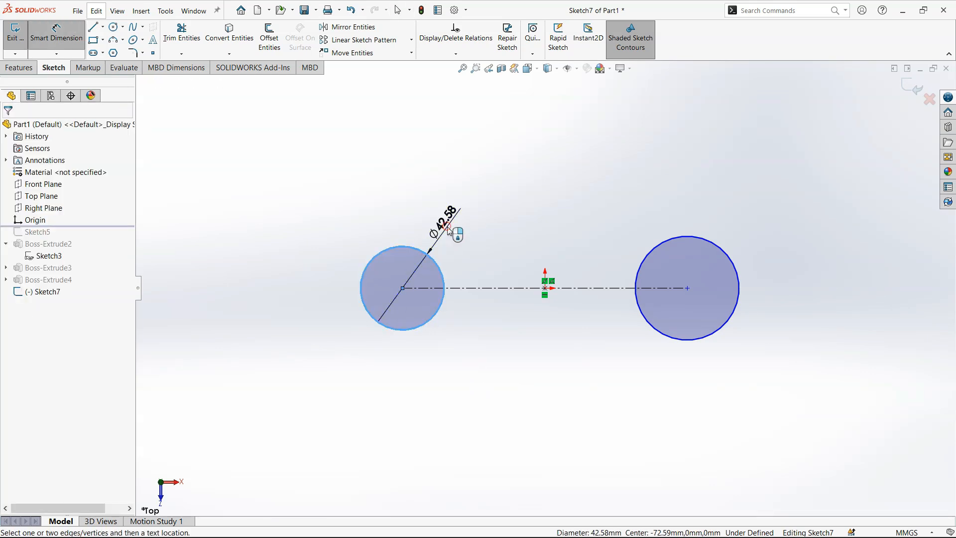
pyautogui.click(448, 226)
pyautogui.write('50')
pyautogui.press('Return')
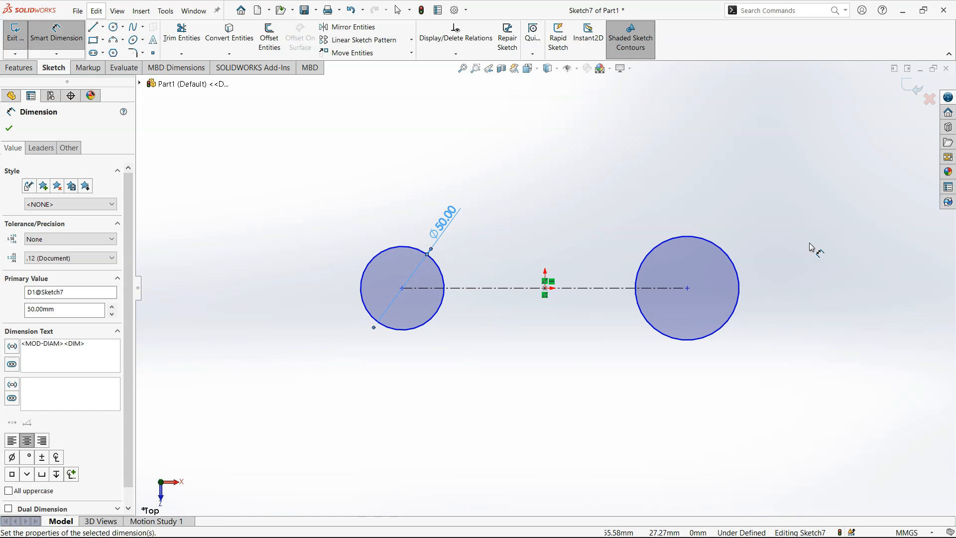
pyautogui.click(715, 244)
pyautogui.click(702, 200)
pyautogui.write('70')
pyautogui.press('Return')
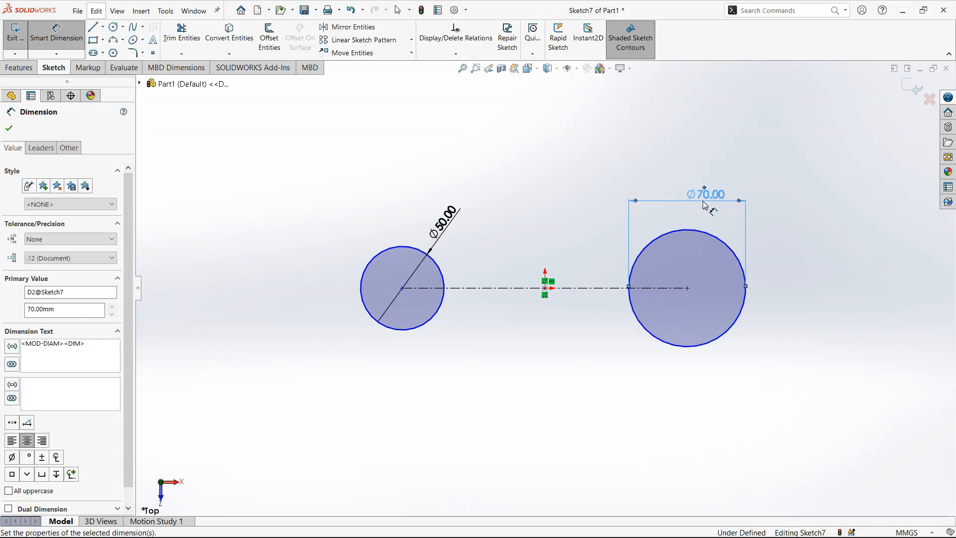
# Dimension the construction line between the circle centres as 200 mm and exit the sketch
pyautogui.click(676, 288)
pyautogui.click(566, 243)
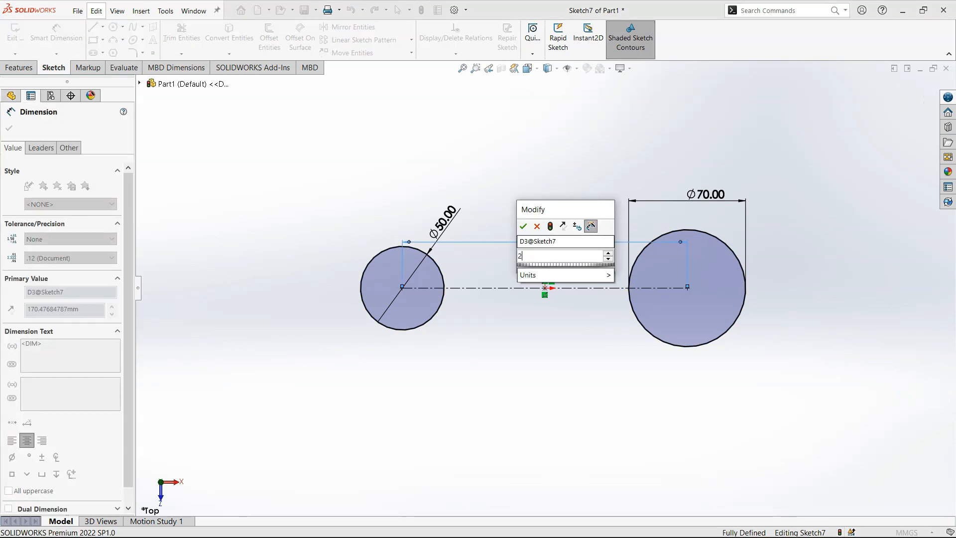
pyautogui.press('Return')
pyautogui.press('Escape')
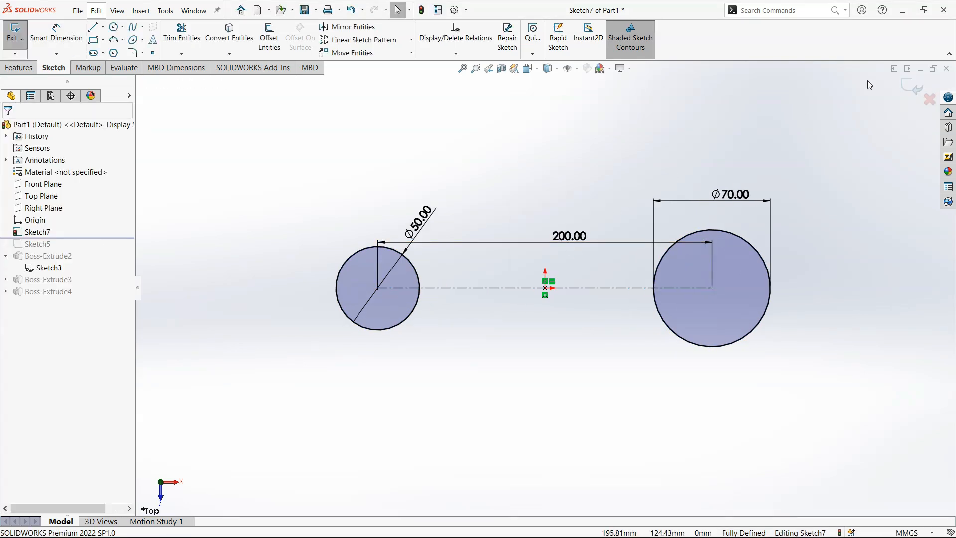
pyautogui.click(905, 90)
pyautogui.moveTo(634, 210); pyautogui.dragTo(706, 137, button='right')
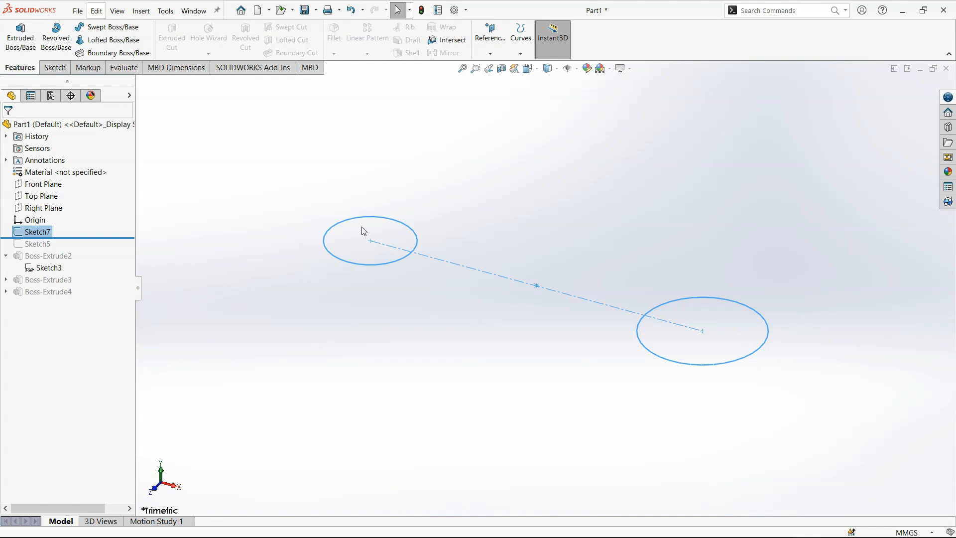
# Start a Blind boss extrusion of the two-circle sketch and clear its selected contours
pyautogui.click(381, 307)
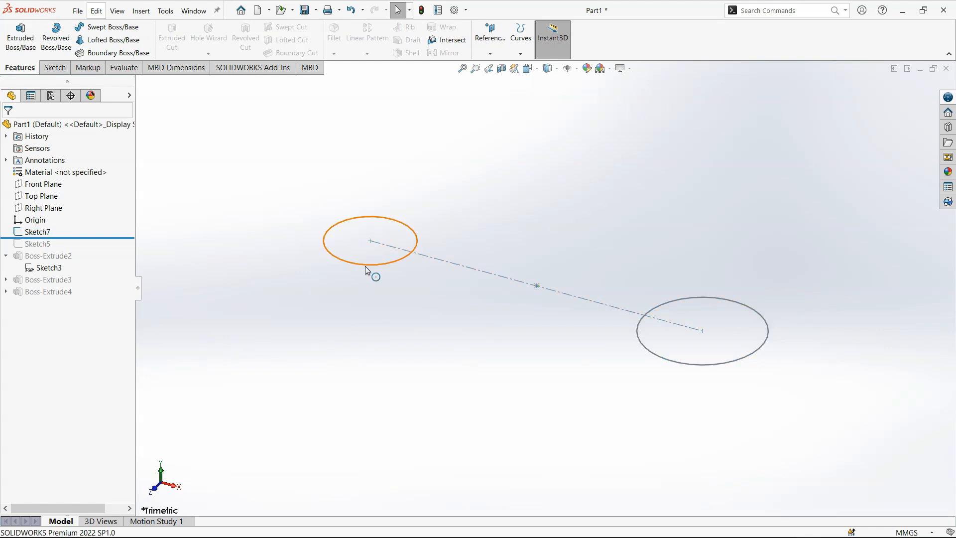
pyautogui.click(37, 231)
pyautogui.click(19, 39)
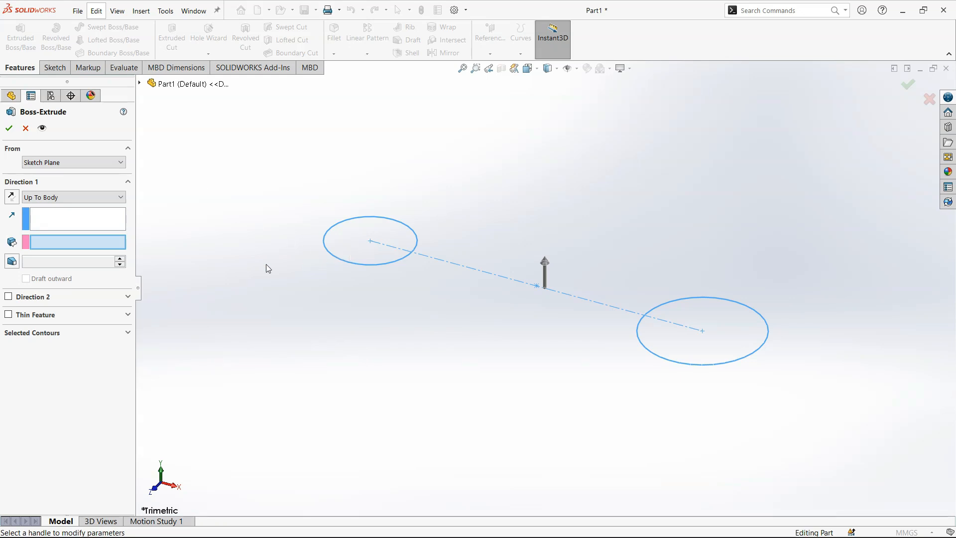
pyautogui.click(88, 197)
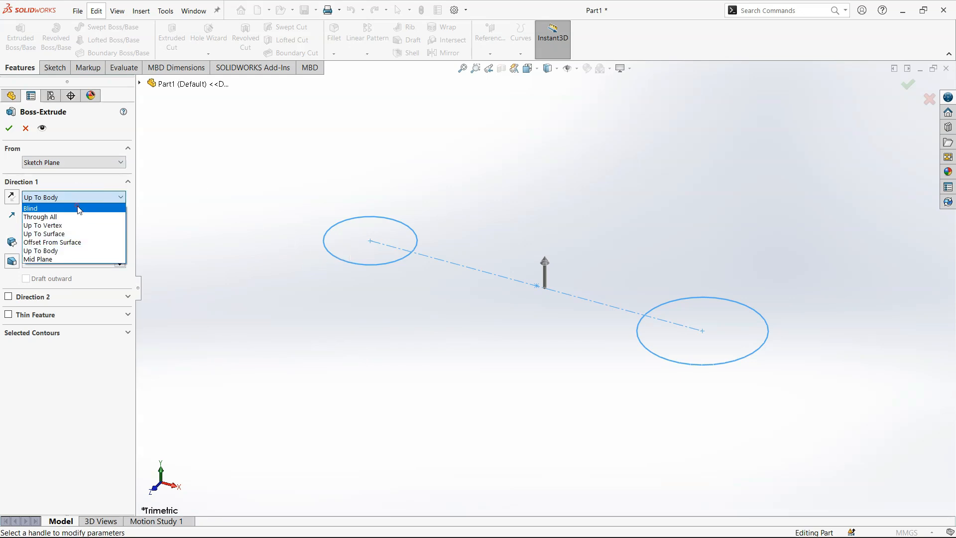
pyautogui.click(79, 206)
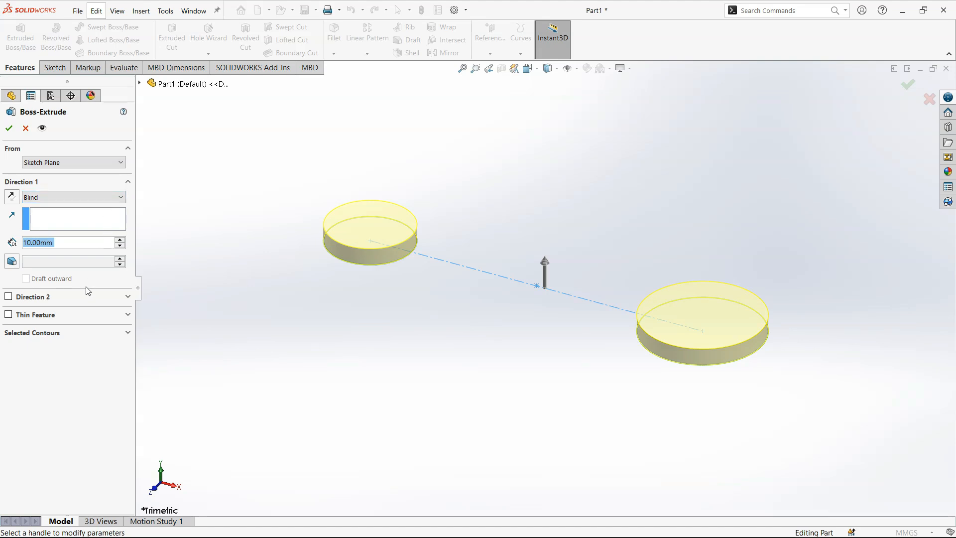
pyautogui.click(62, 333)
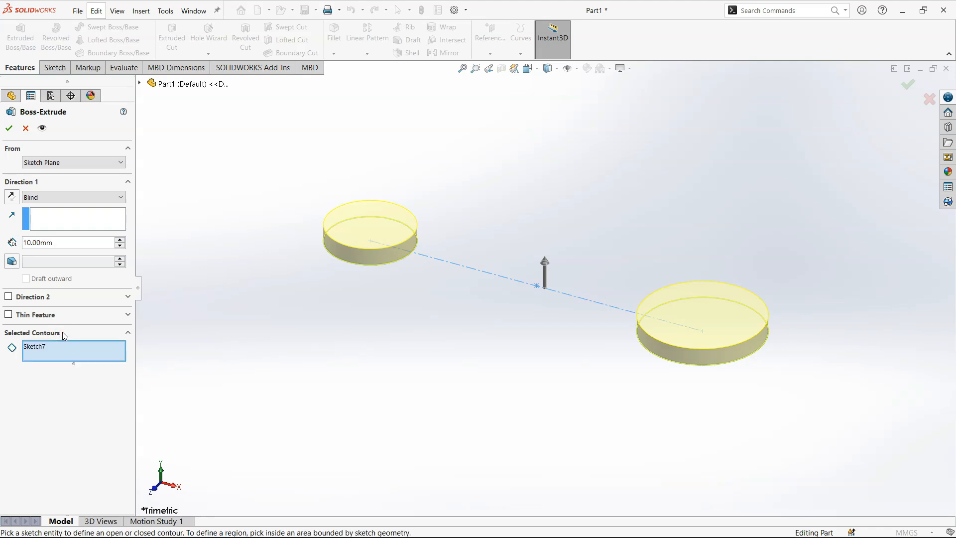
pyautogui.rightClick(73, 351)
pyautogui.click(86, 356)
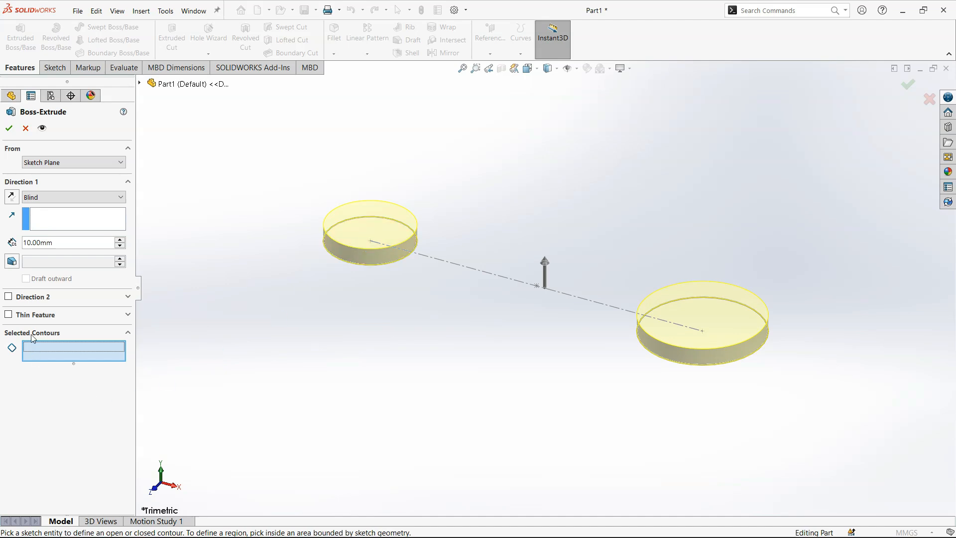
# Choose only the smaller circle's region as the contour and extrude it 10 mm with the Mid Plane end condition
pyautogui.click(351, 236)
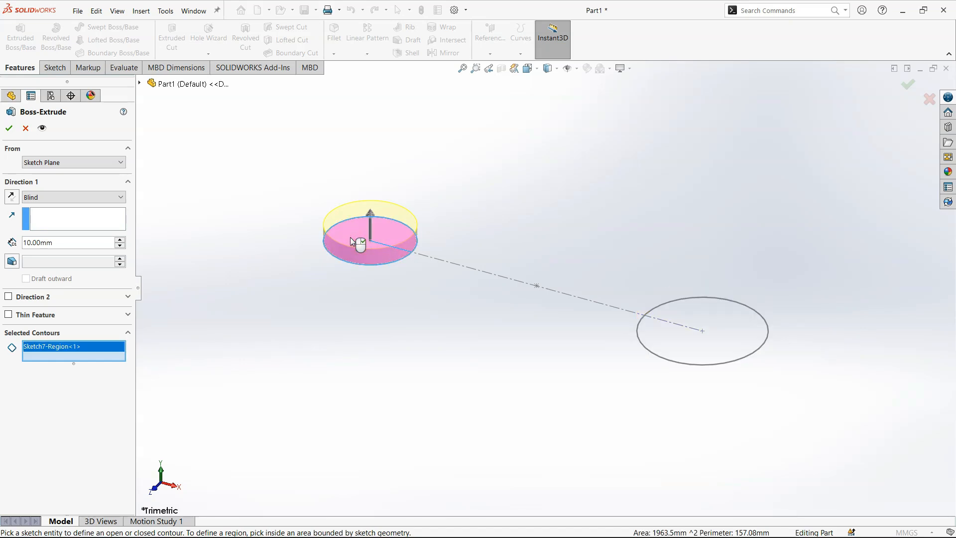
pyautogui.click(56, 197)
pyautogui.click(54, 260)
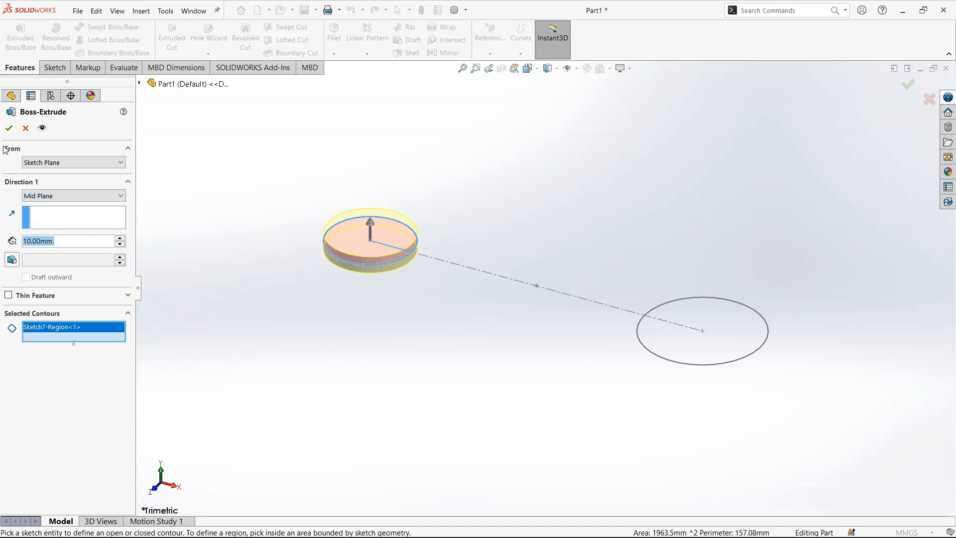
pyautogui.click(9, 128)
pyautogui.scroll(6, 580, 275)
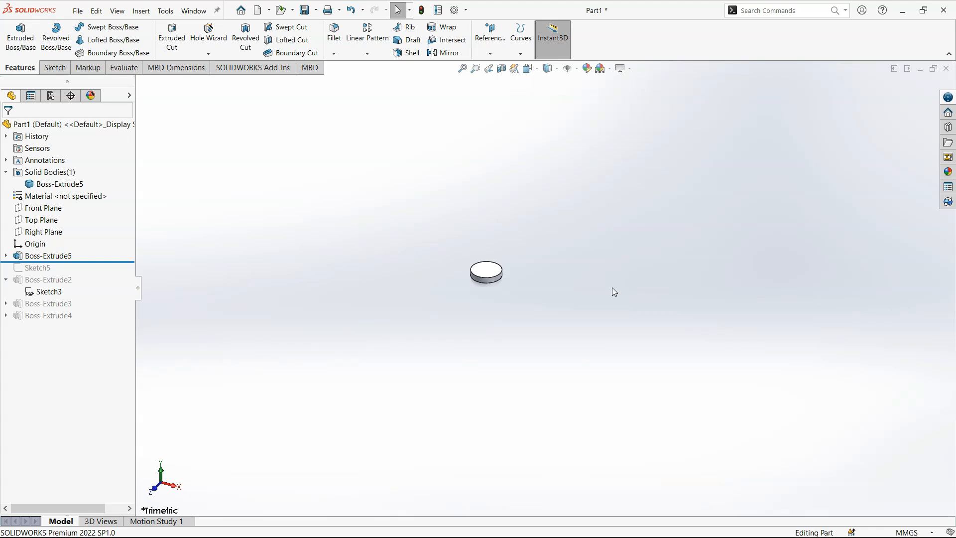
pyautogui.scroll(-4, 611, 287)
# Start a second boss extrusion from the same two-circle sketch and clear its selected contours
pyautogui.click(6, 256)
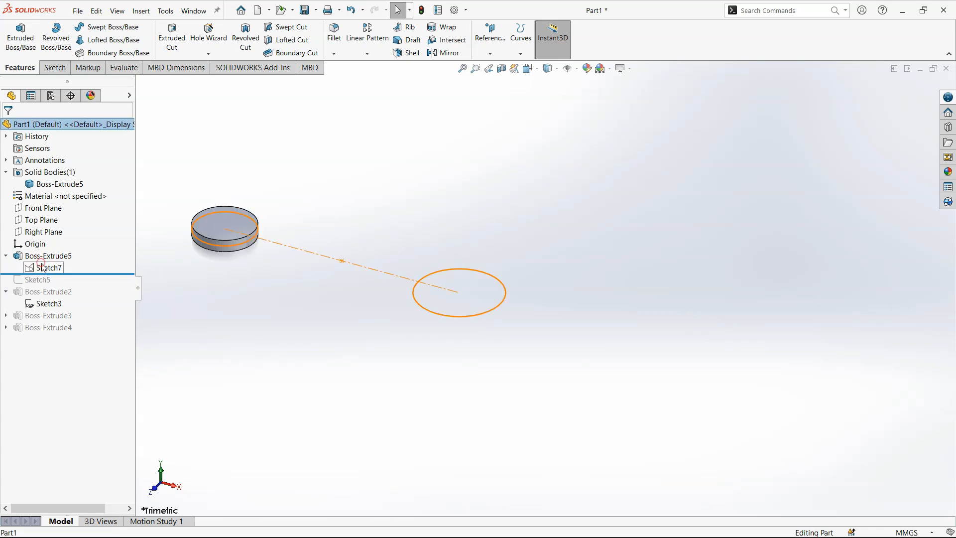
pyautogui.click(48, 267)
pyautogui.click(27, 47)
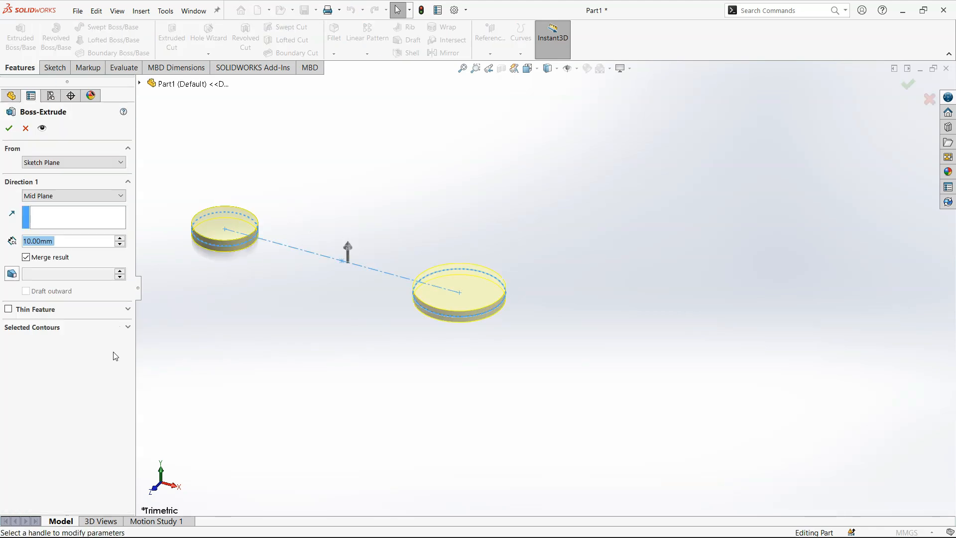
pyautogui.click(52, 328)
pyautogui.rightClick(49, 345)
pyautogui.click(61, 352)
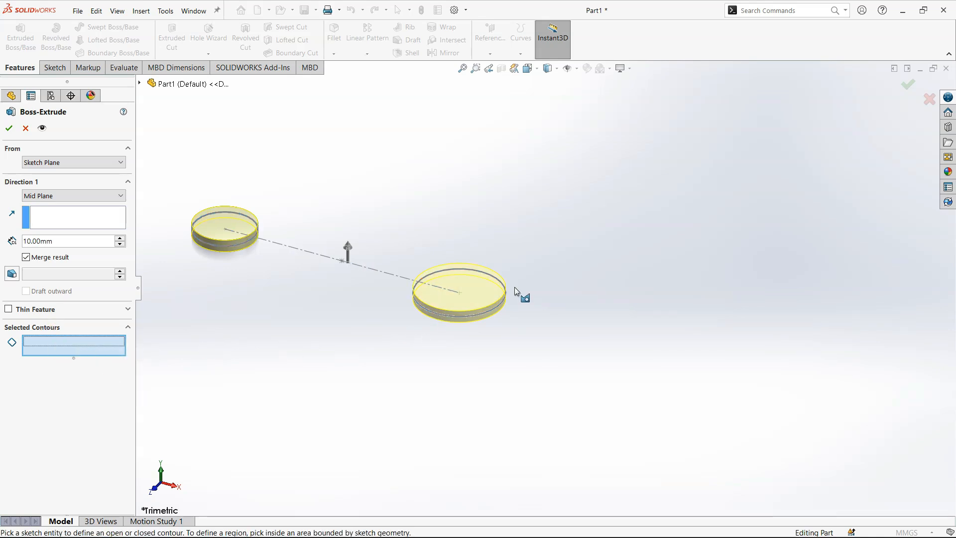
# Choose only the larger circle's region as the contour and extrude it 12 mm with the Mid Plane end condition
pyautogui.click(482, 301)
pyautogui.click(55, 195)
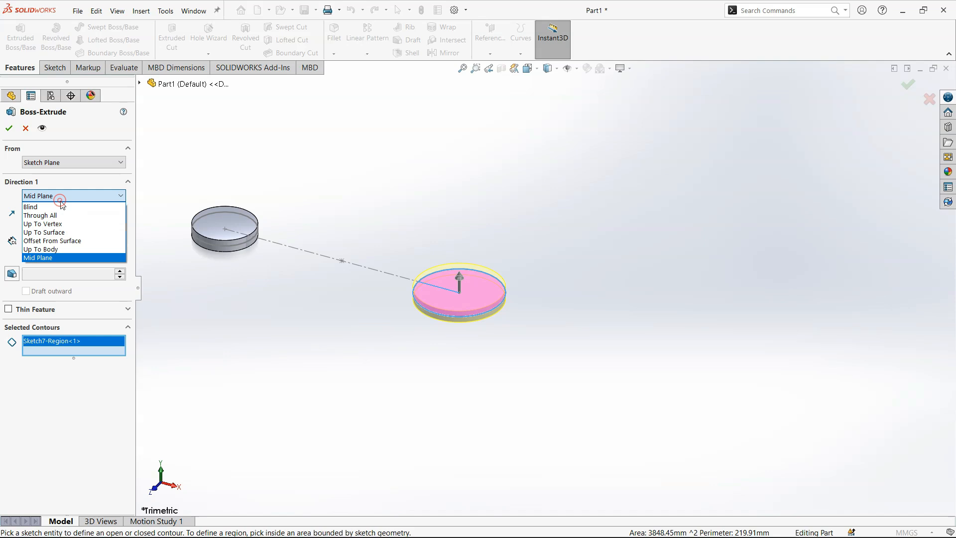
pyautogui.click(66, 258)
pyautogui.write('12')
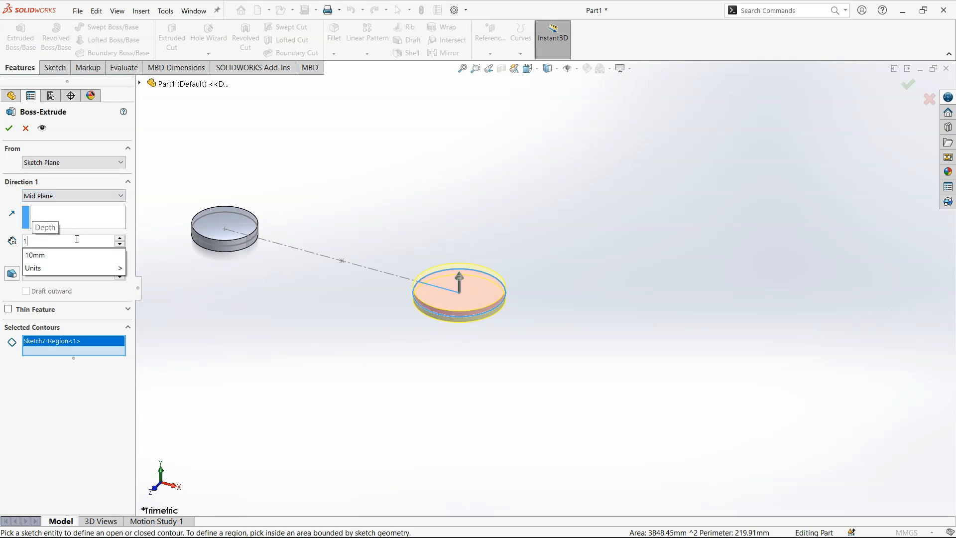
pyautogui.press('Return')
pyautogui.press('Return')
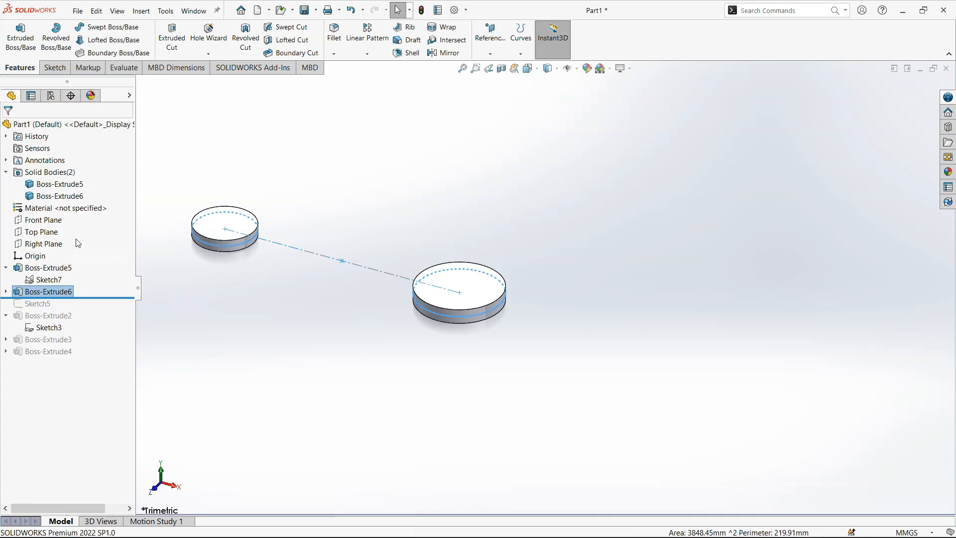
# Sketch a center rectangle about 28 mm wide on the Right Plane, centred on the origin
pyautogui.click(264, 365)
pyautogui.moveTo(277, 358); pyautogui.dragTo(454, 262, button='middle')
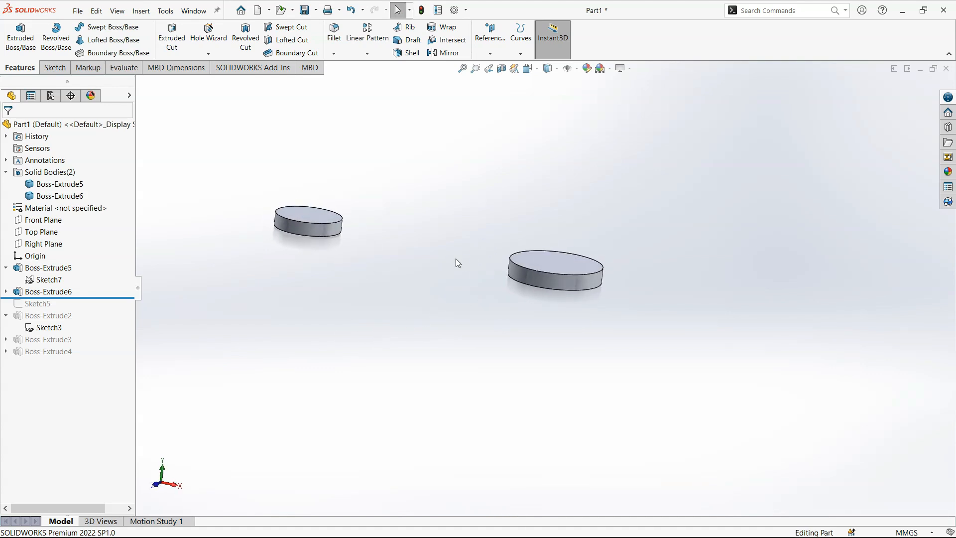
pyautogui.click(40, 244)
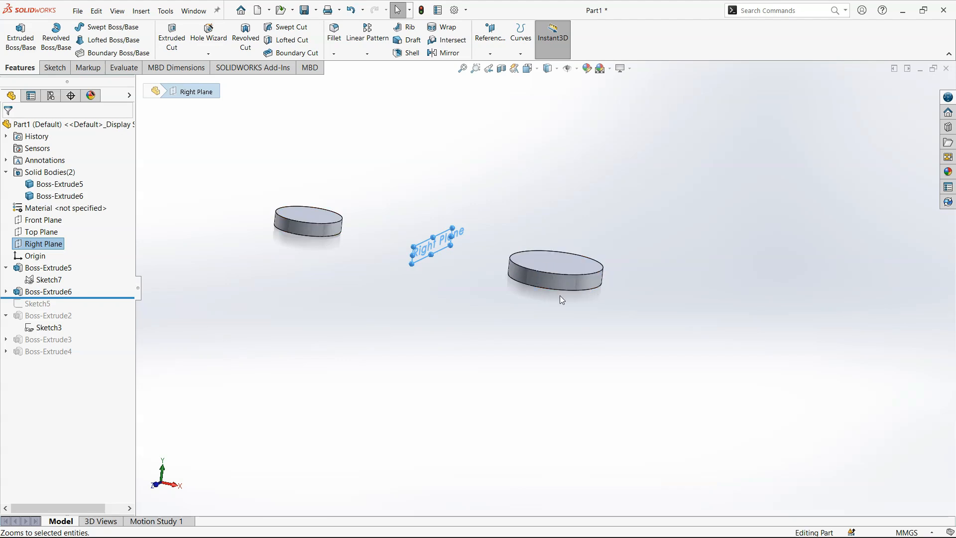
pyautogui.click(25, 240)
pyautogui.click(29, 217)
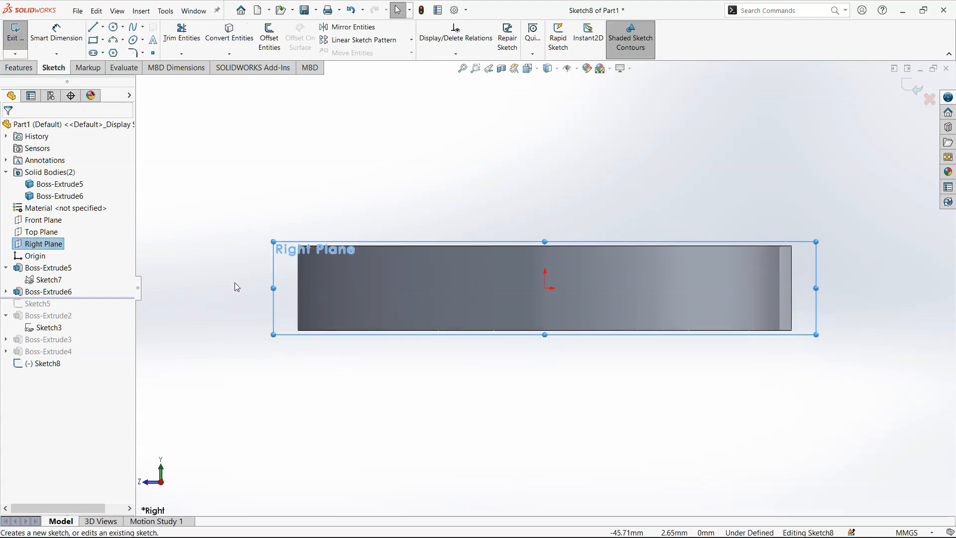
pyautogui.click(95, 41)
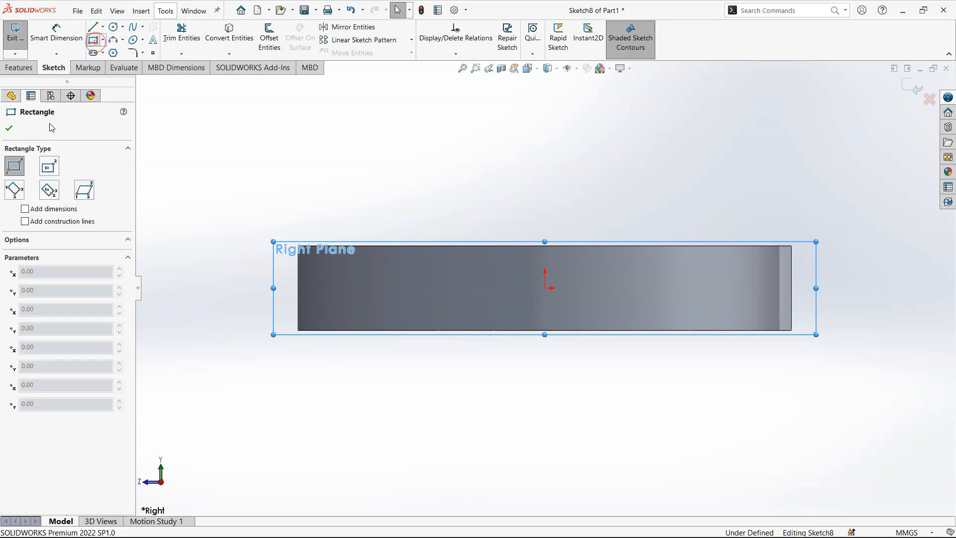
pyautogui.click(49, 166)
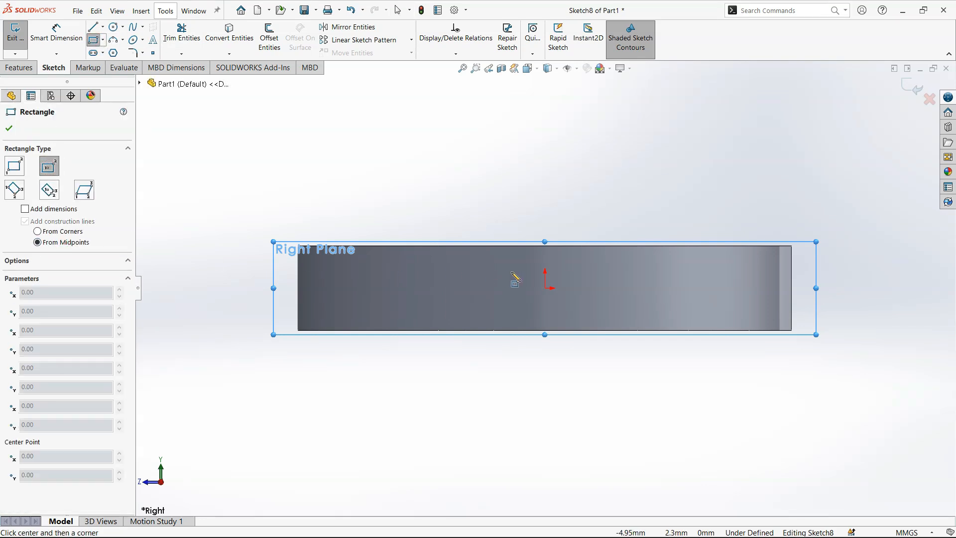
pyautogui.click(545, 288)
pyautogui.click(643, 257)
# Dimension the rectangle's width, entering 10 mm and correcting it to 15 mm
pyautogui.moveTo(623, 219); pyautogui.dragTo(625, 132, button='right')
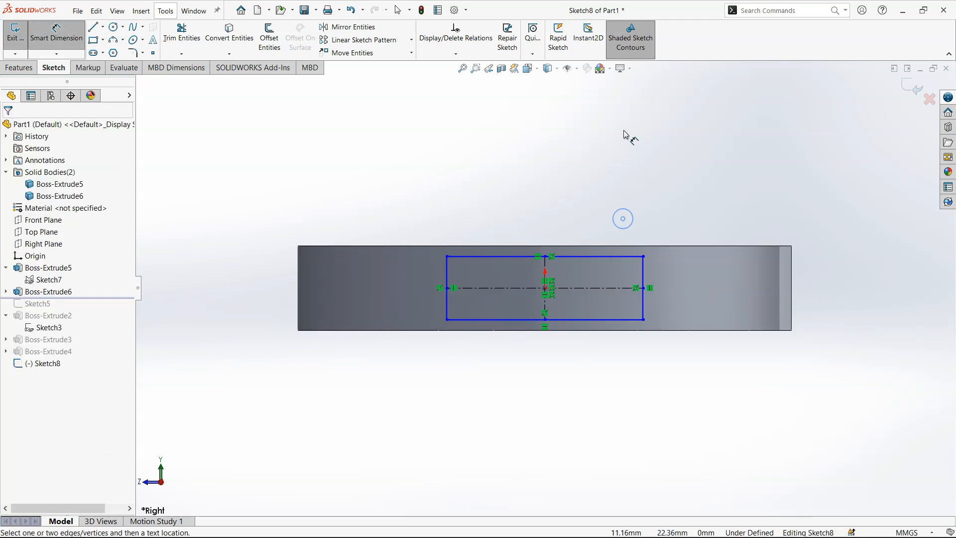
pyautogui.click(620, 257)
pyautogui.click(621, 219)
pyautogui.write('10')
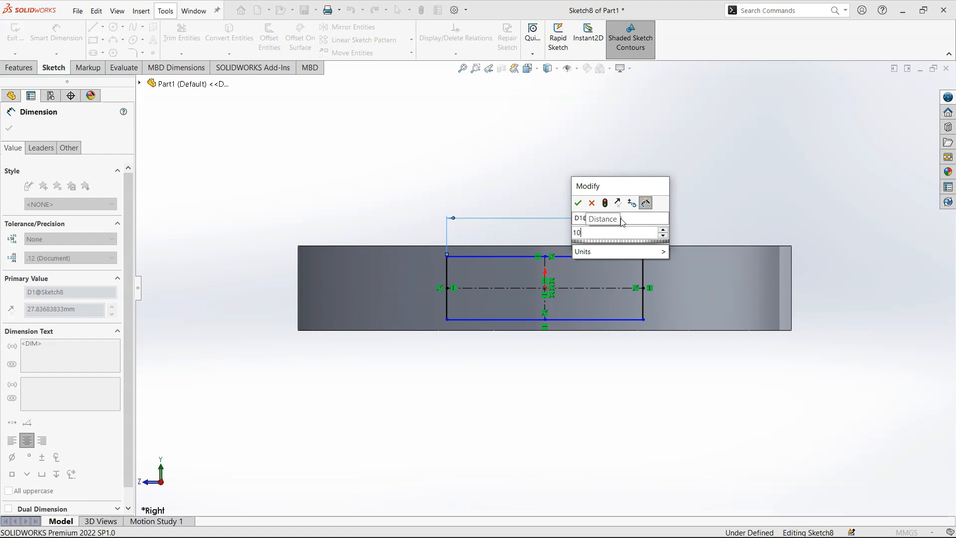
pyautogui.press('Return')
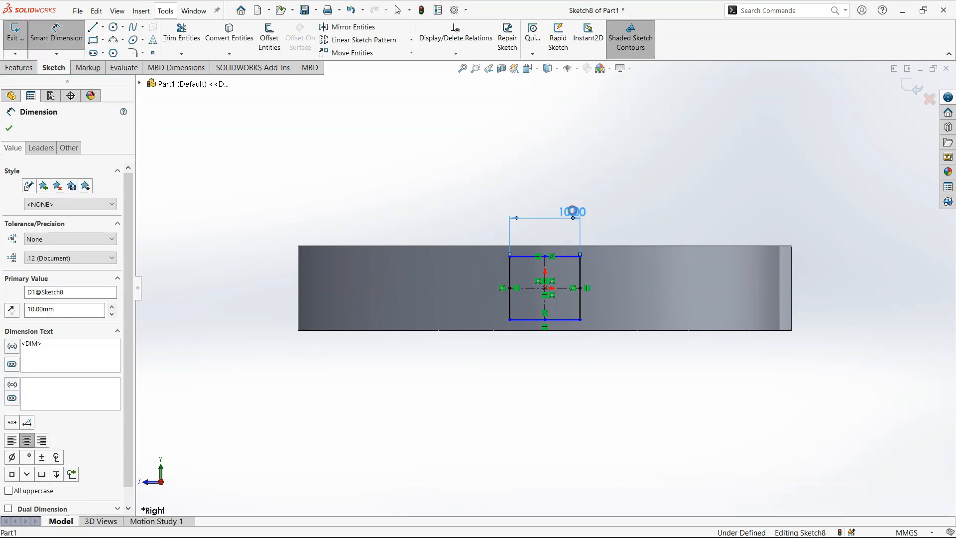
pyautogui.doubleClick(573, 213)
pyautogui.write('15')
pyautogui.press('Return')
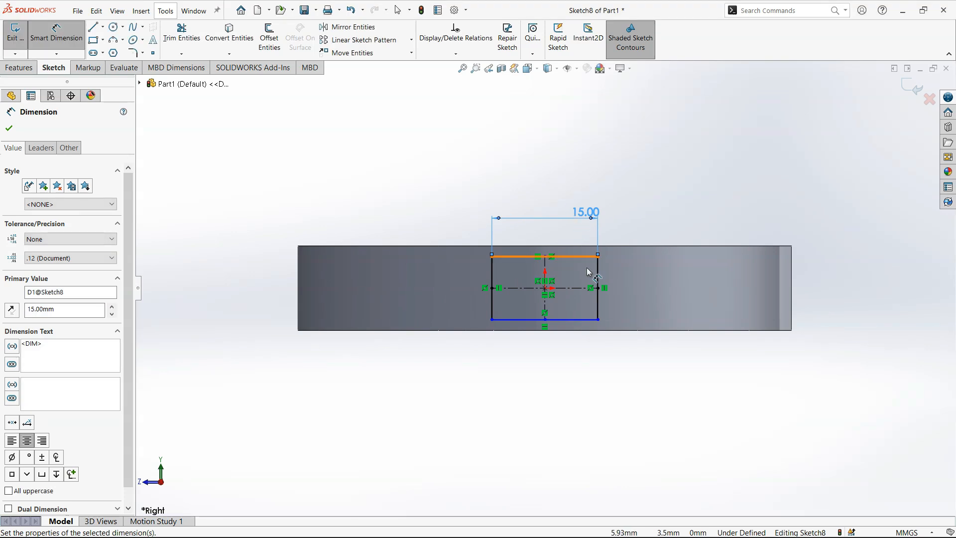
# Dimension the rectangle's height as 10 mm
pyautogui.click(600, 272)
pyautogui.click(635, 266)
pyautogui.write('10')
pyautogui.press('Return')
pyautogui.press('Escape')
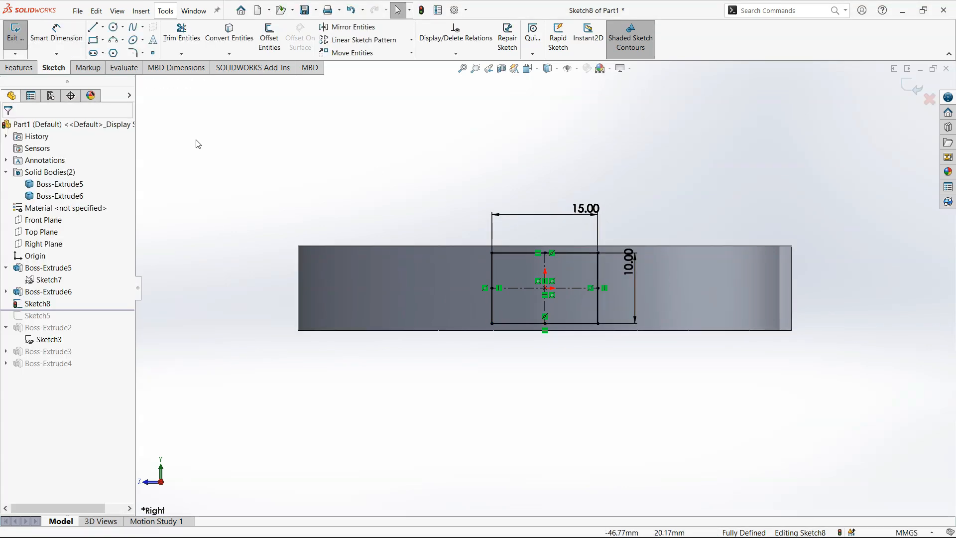
# Start a boss extrusion of the rectangle with the Blind end condition and a depth of 82 mm toward the larger disc
pyautogui.click(19, 67)
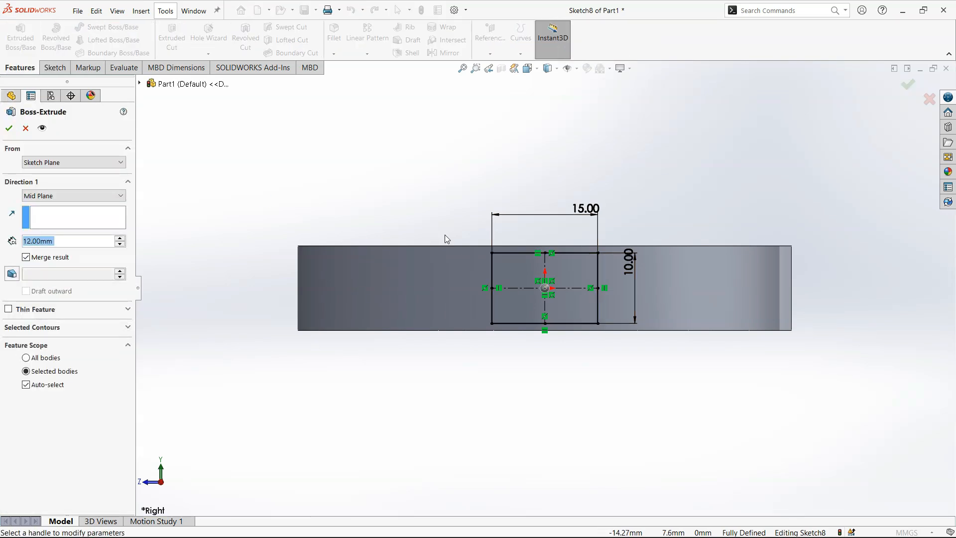
pyautogui.moveTo(444, 234); pyautogui.dragTo(504, 376, button='middle')
pyautogui.scroll(8, 506, 377)
pyautogui.scroll(-3, 576, 334)
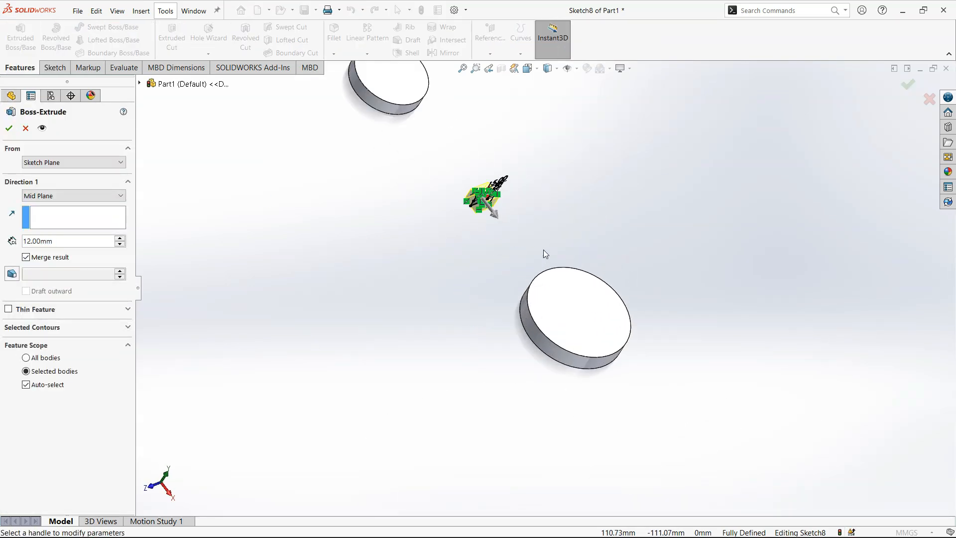
pyautogui.scroll(-3, 544, 253)
pyautogui.click(115, 200)
pyautogui.click(106, 205)
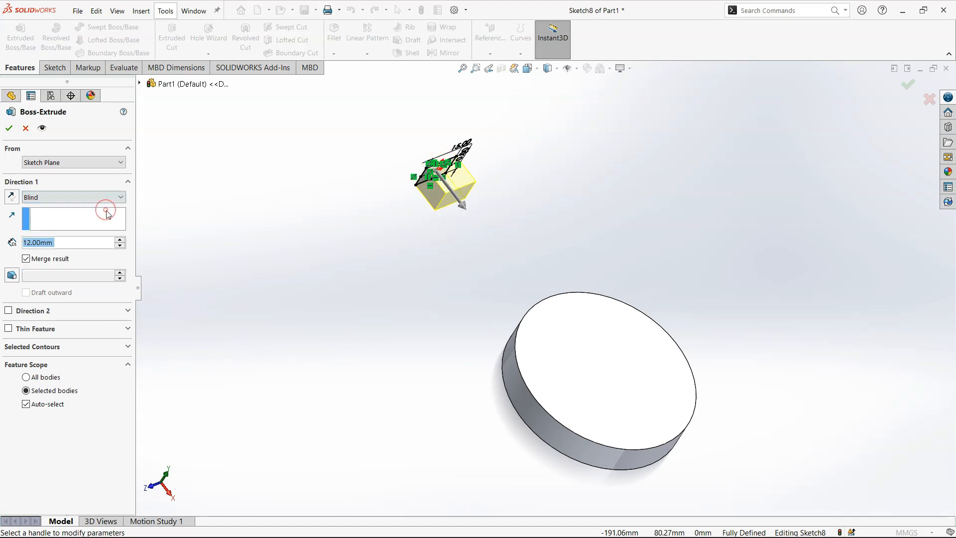
pyautogui.click(120, 239)
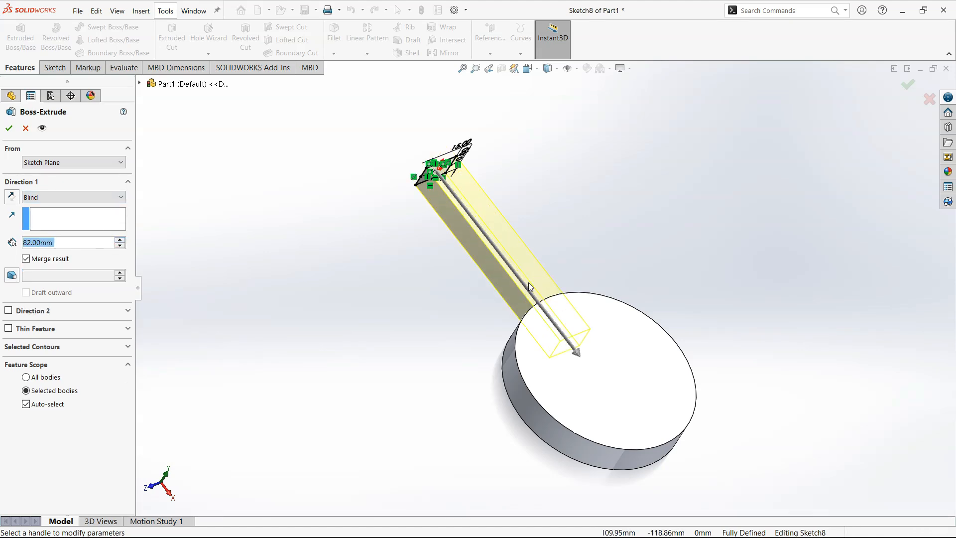
# Enable Direction 2 of the extrusion toward the smaller disc with a Blind depth of 92 mm
pyautogui.scroll(3, 608, 276)
pyautogui.moveTo(607, 277); pyautogui.dragTo(590, 261, button='middle')
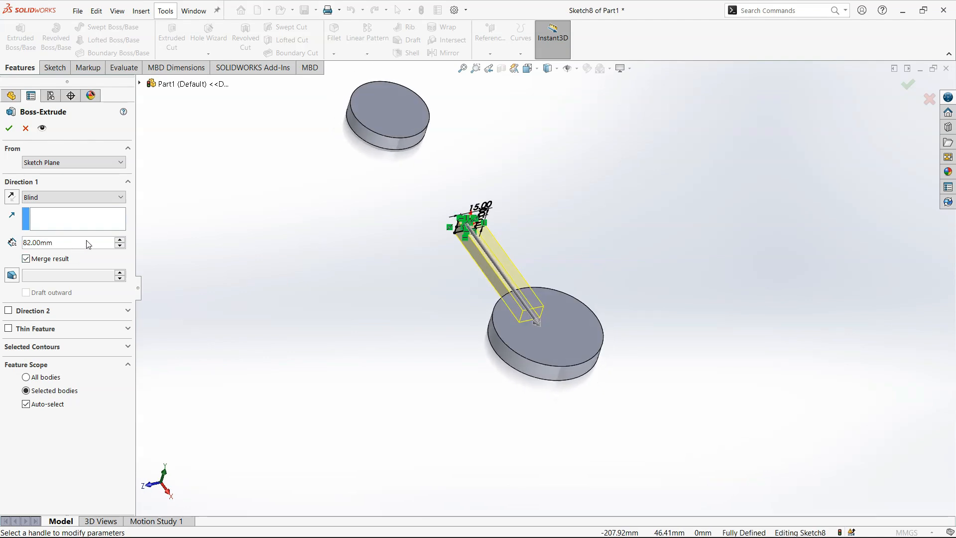
pyautogui.click(8, 310)
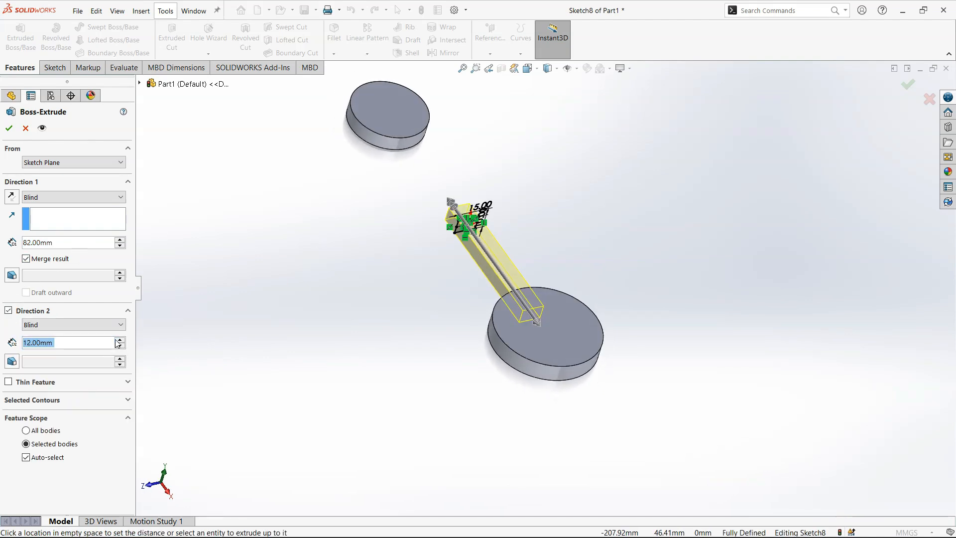
pyautogui.click(118, 339)
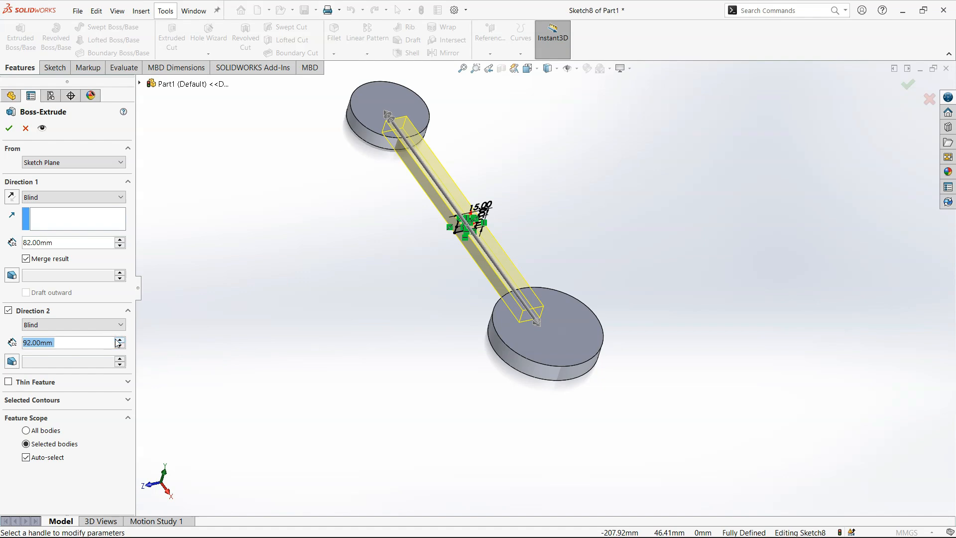
# Set both extrusion directions to Up To Next, check the preview against the discs from the Top view, and complete the extrusion
pyautogui.click(99, 197)
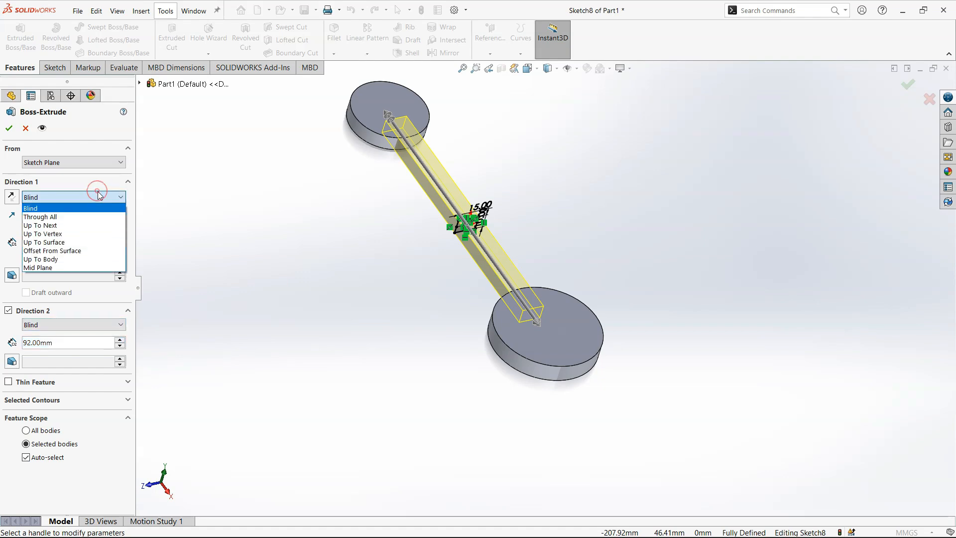
pyautogui.click(96, 226)
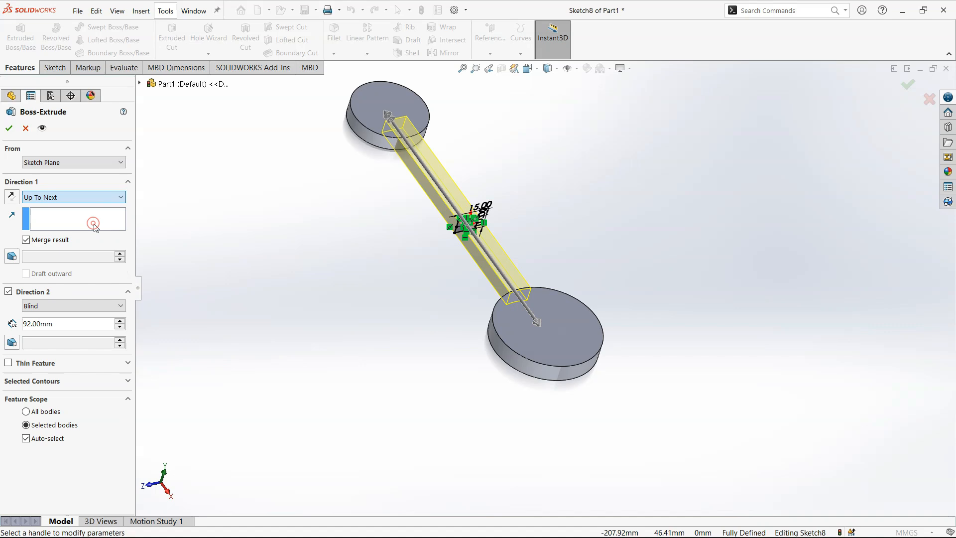
pyautogui.click(76, 314)
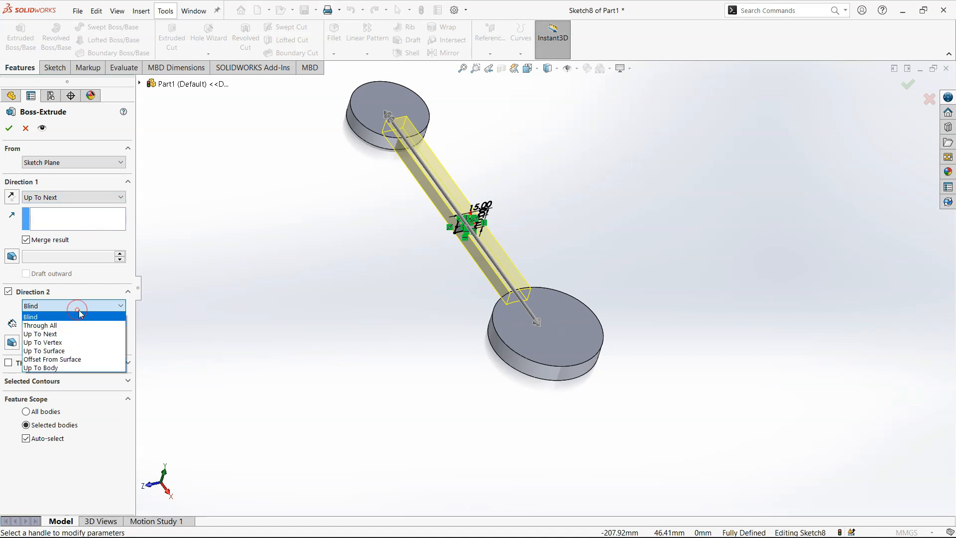
pyautogui.click(78, 335)
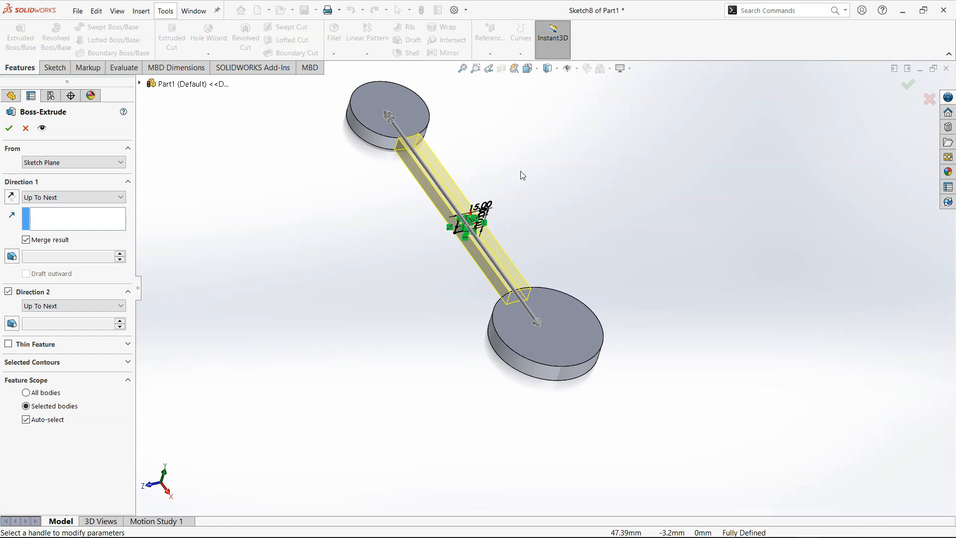
pyautogui.click(528, 69)
pyautogui.click(542, 95)
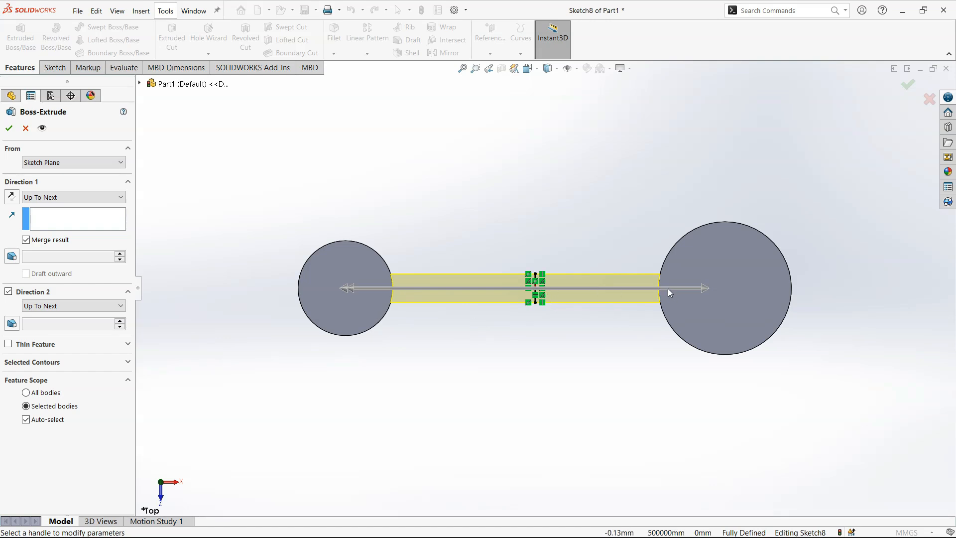
pyautogui.scroll(2, 667, 288)
pyautogui.scroll(-6, 644, 274)
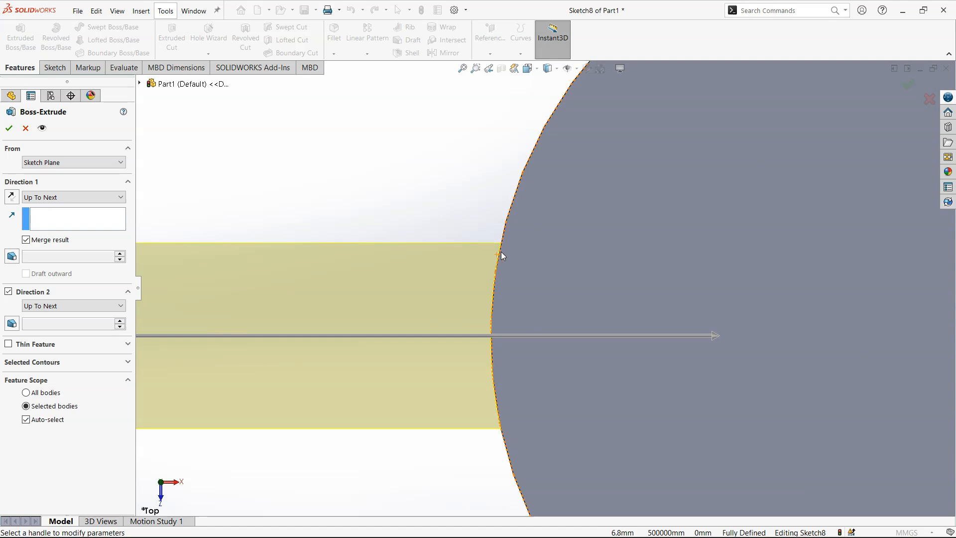
pyautogui.scroll(6, 480, 411)
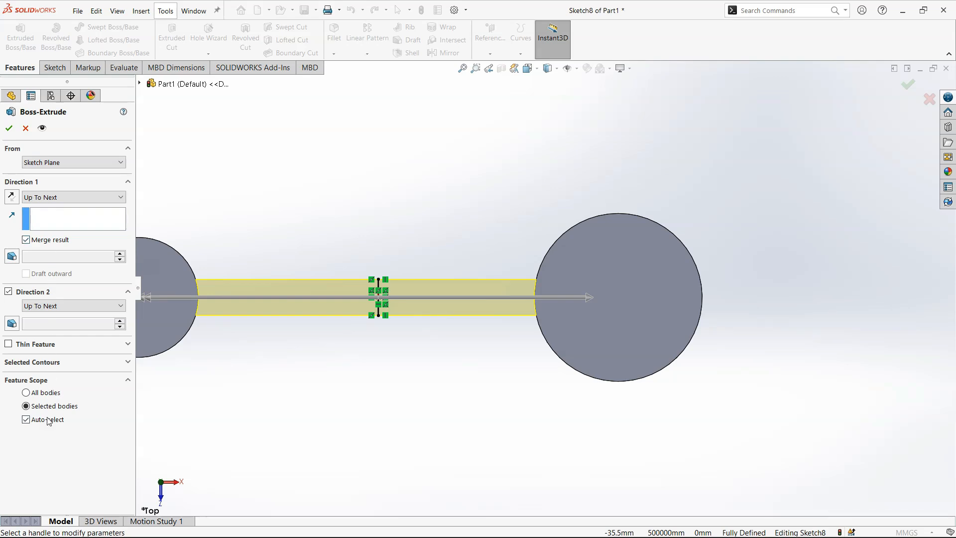
pyautogui.click(9, 128)
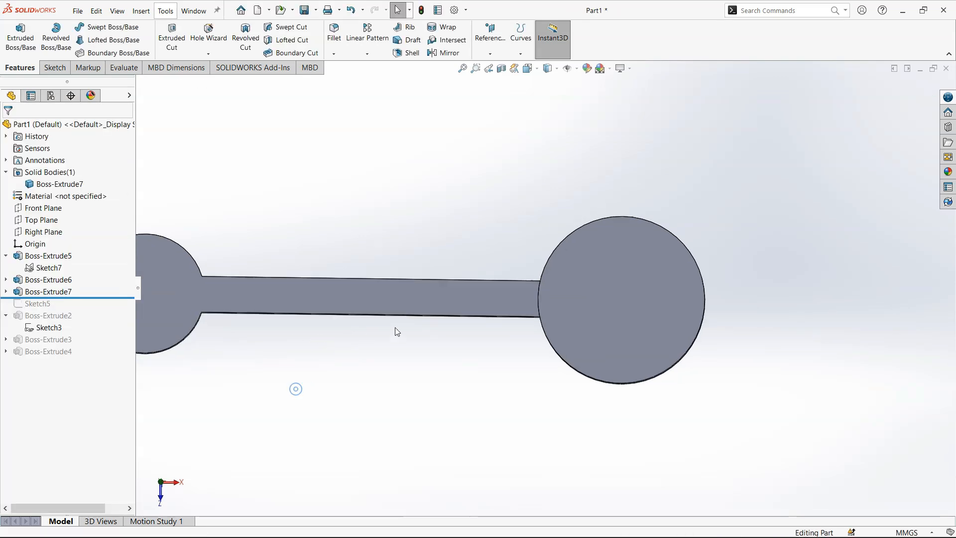
# Examine the joint between the connecting bar and the larger disc, and review the settings of the bar's extrusion
pyautogui.moveTo(769, 335); pyautogui.dragTo(816, 349, button='middle')
pyautogui.scroll(-6, 638, 299)
pyautogui.scroll(6, 518, 202)
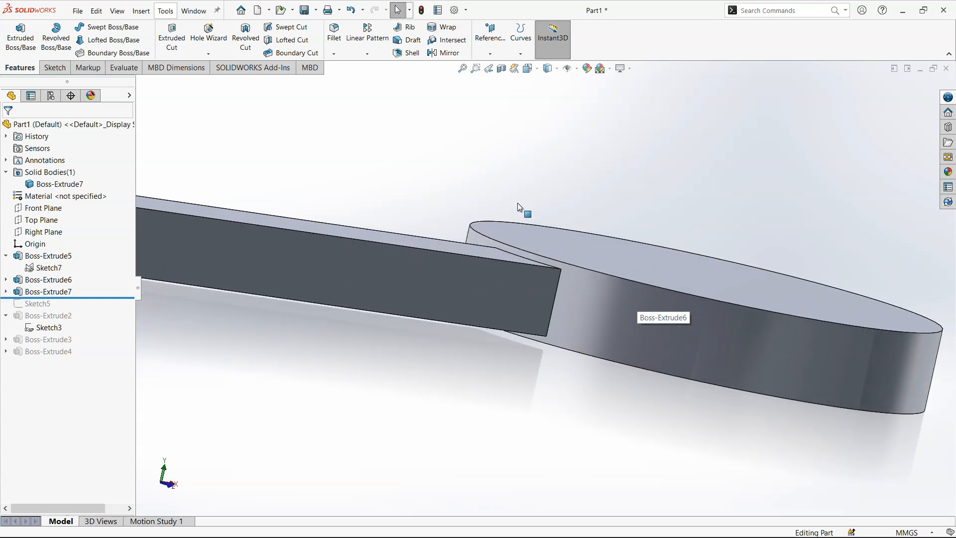
pyautogui.scroll(-2, 516, 203)
pyautogui.scroll(-3, 502, 355)
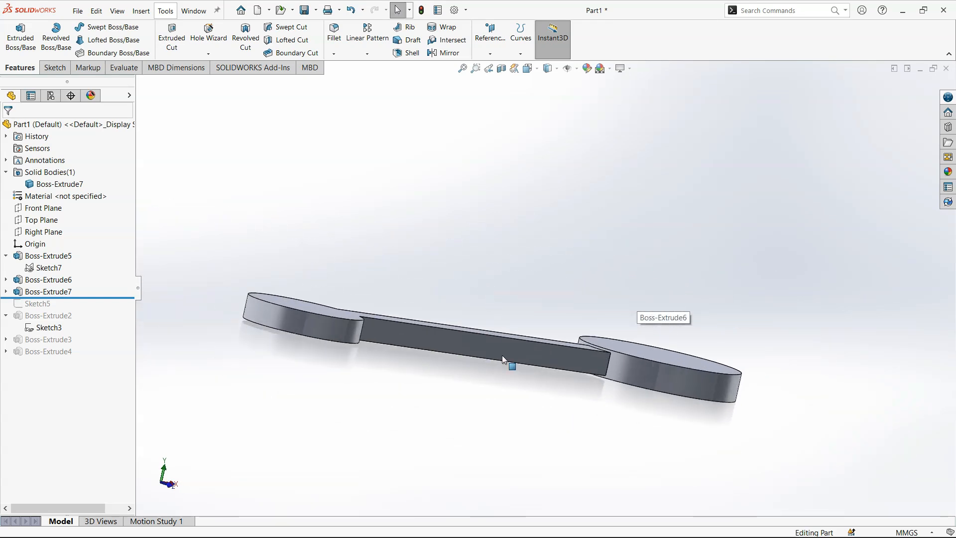
pyautogui.click(47, 292)
pyautogui.click(72, 265)
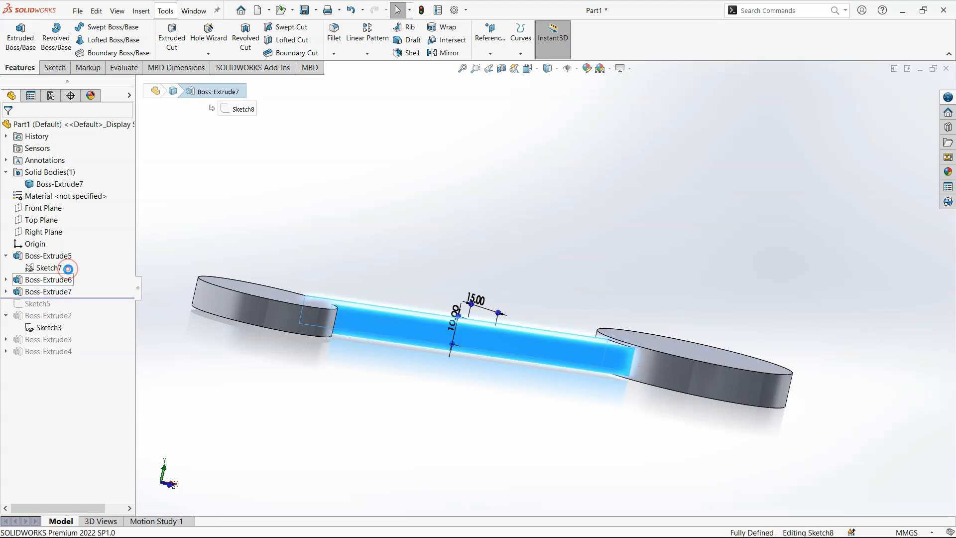
pyautogui.click(8, 128)
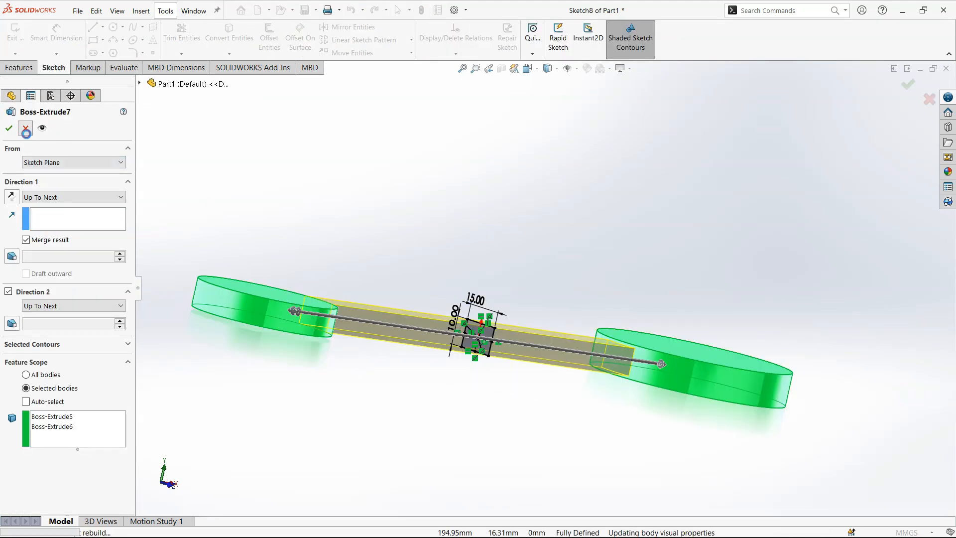
# In a new Front Plane sketch, draw a vertical line from the origin to the bar's top edge and a horizontal line along it to the larger disc
pyautogui.click(40, 208)
pyautogui.click(37, 197)
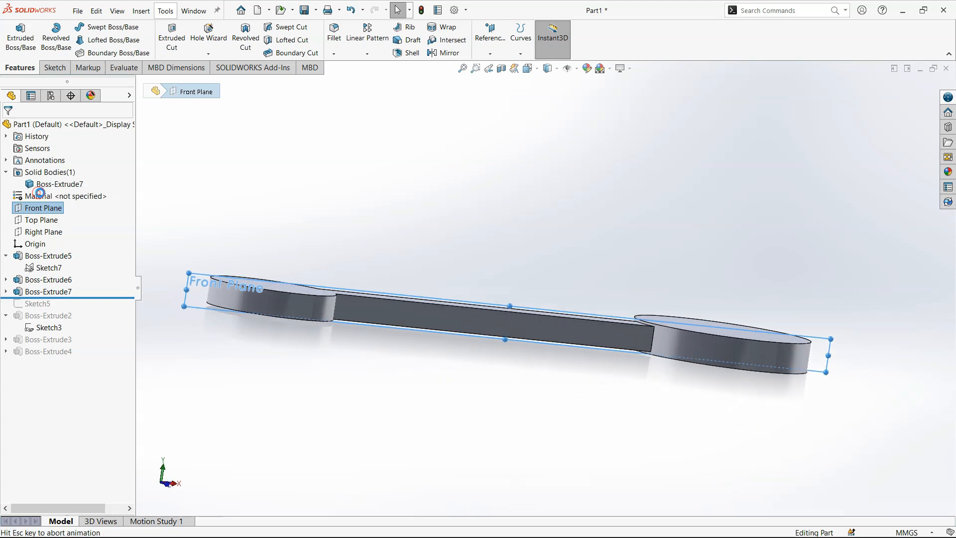
pyautogui.press('l')
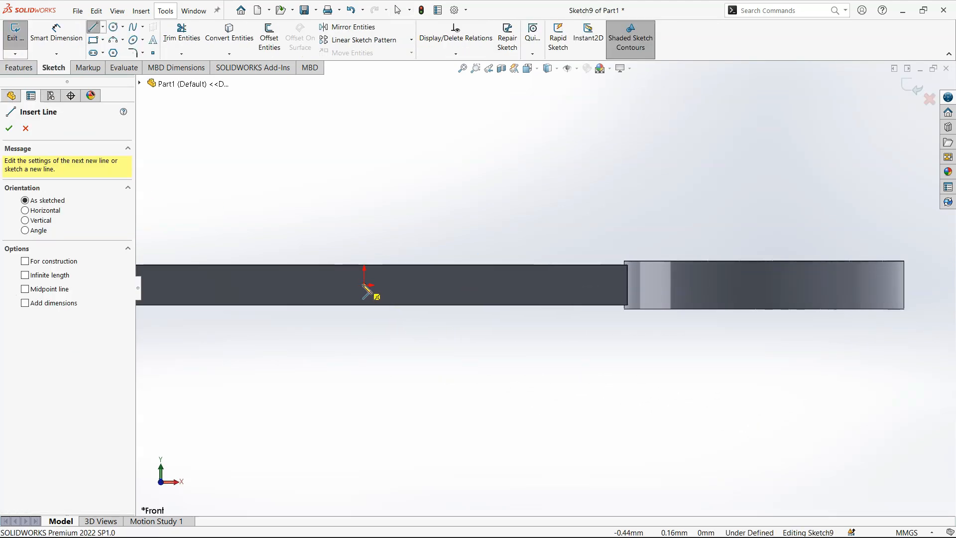
pyautogui.click(364, 265)
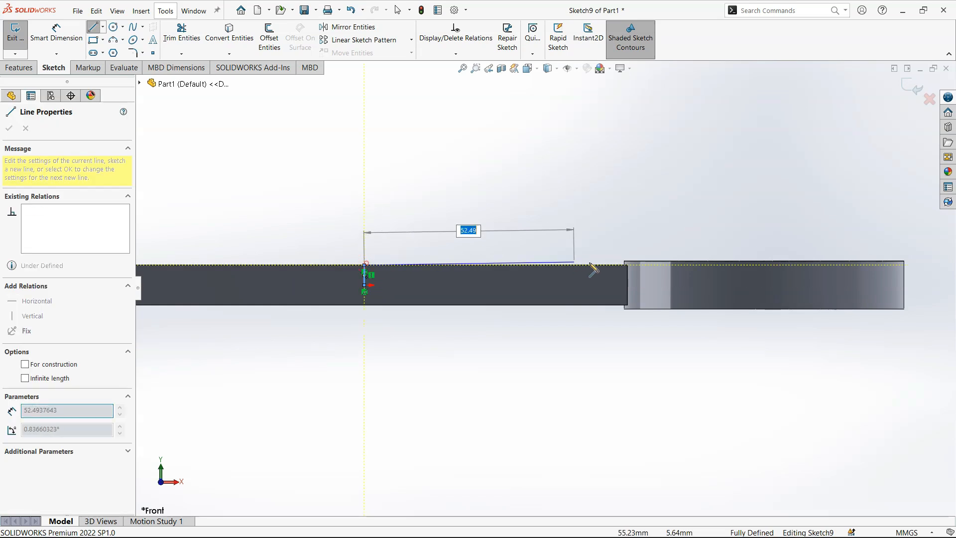
pyautogui.click(629, 265)
pyautogui.press('Escape')
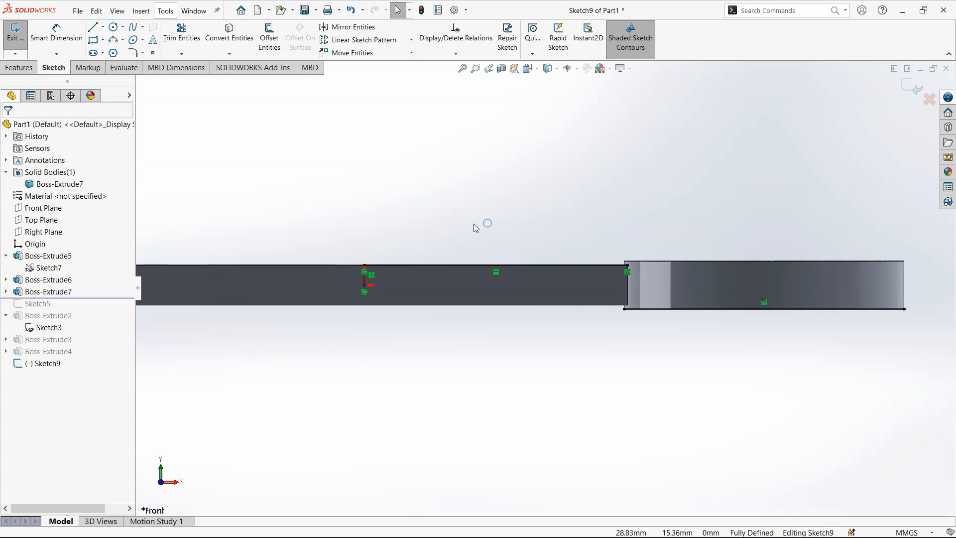
# Draw a sloped line from the top end of the vertical line to the upper corner of the larger disc
pyautogui.press('l')
pyautogui.click(364, 266)
pyautogui.scroll(-5, 622, 268)
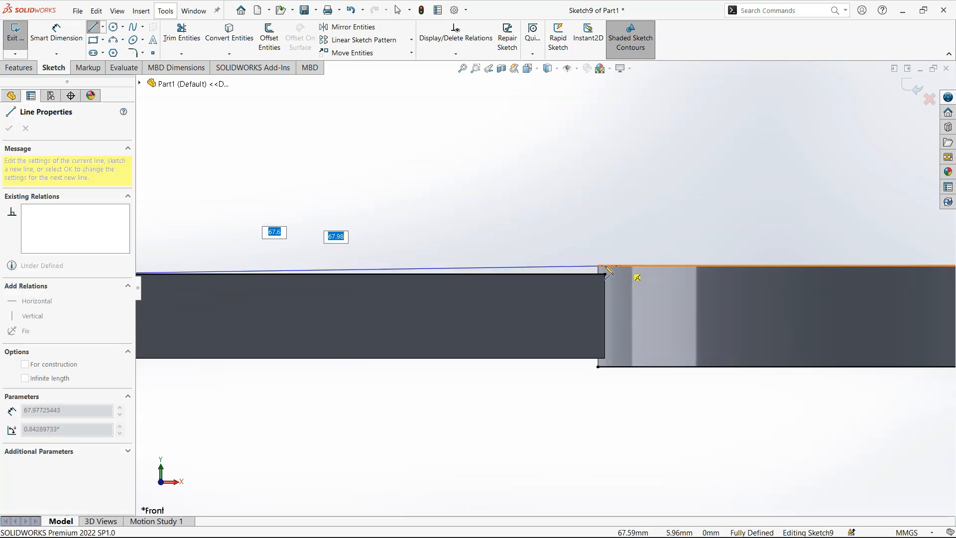
pyautogui.click(587, 269)
pyautogui.press('Escape')
# Measure the angle between the sloped and horizontal lines with a trial dimension, cancel it, and discard the sketch
pyautogui.press('d')
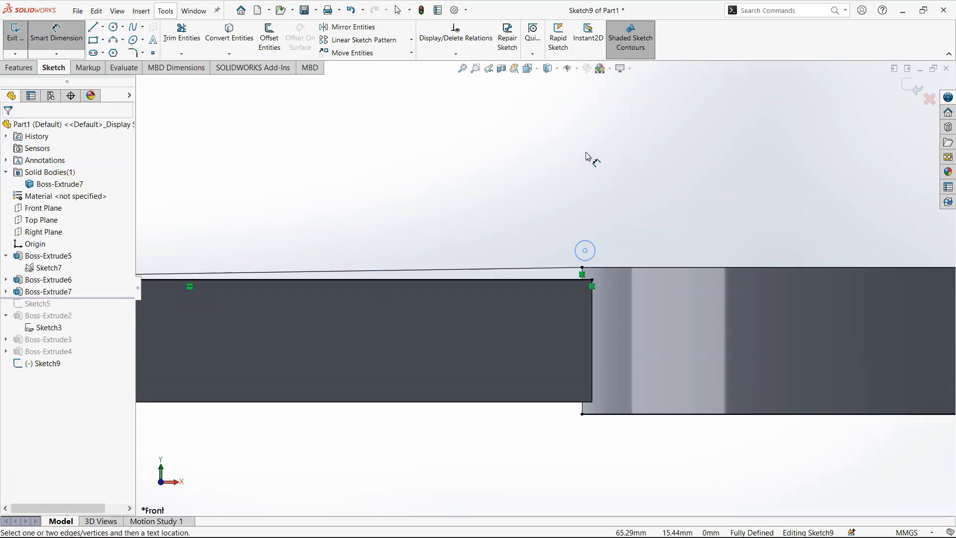
pyautogui.click(554, 269)
pyautogui.click(588, 271)
pyautogui.click(623, 279)
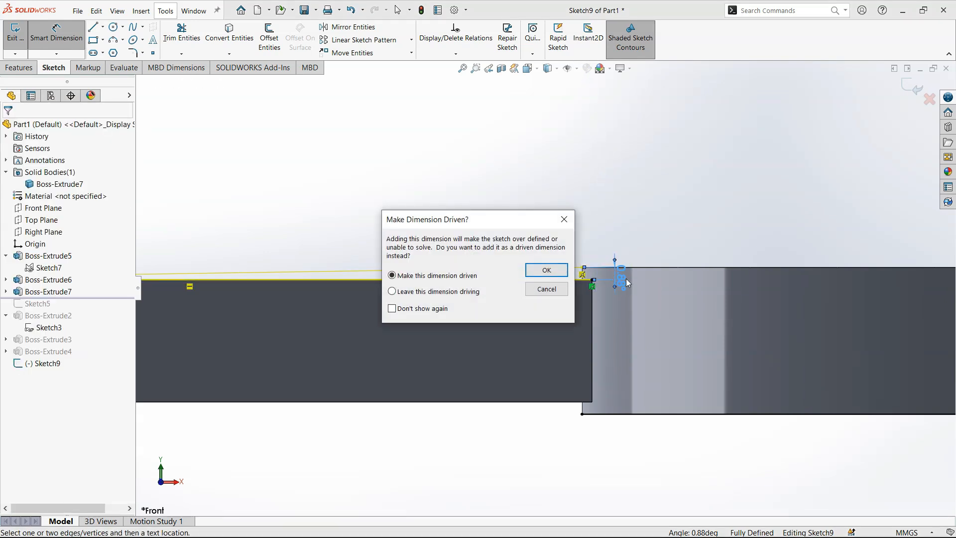
pyautogui.click(547, 290)
pyautogui.press('Escape')
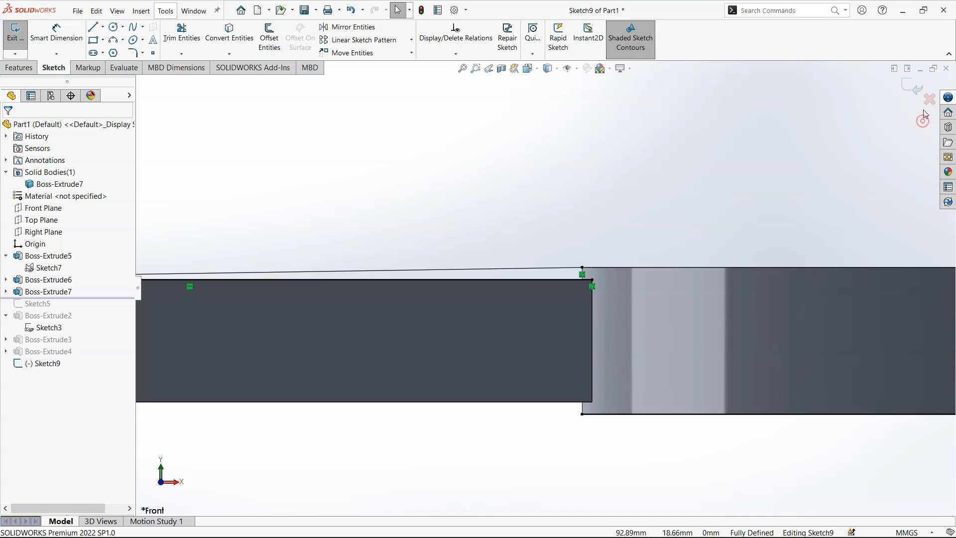
pyautogui.click(929, 98)
pyautogui.click(493, 280)
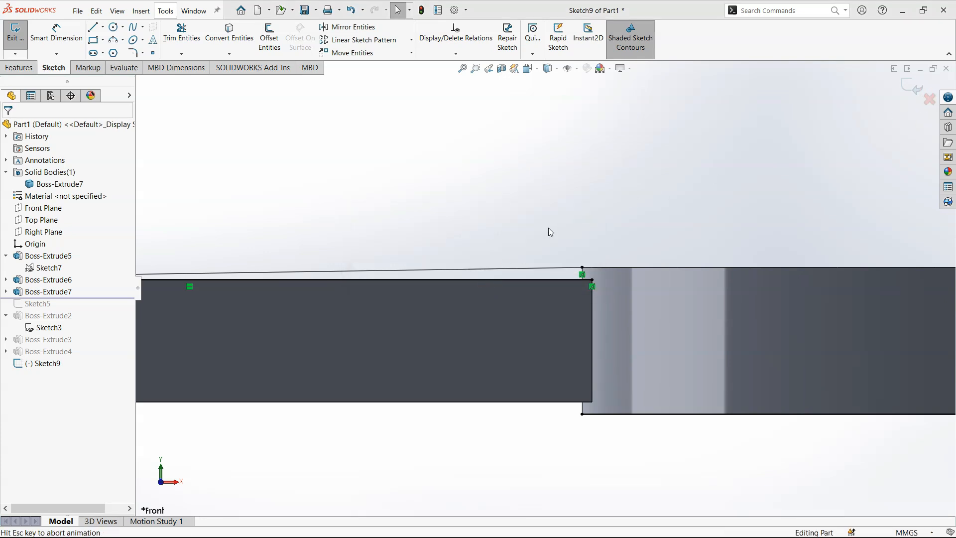
# Edit the connecting bar's extrusion and enable an outward draft in Direction 1
pyautogui.click(50, 291)
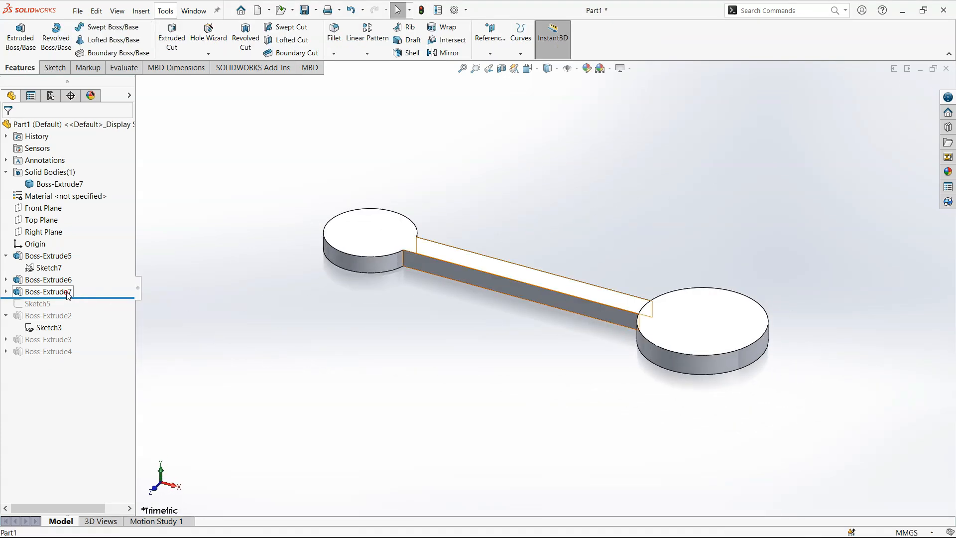
pyautogui.click(76, 264)
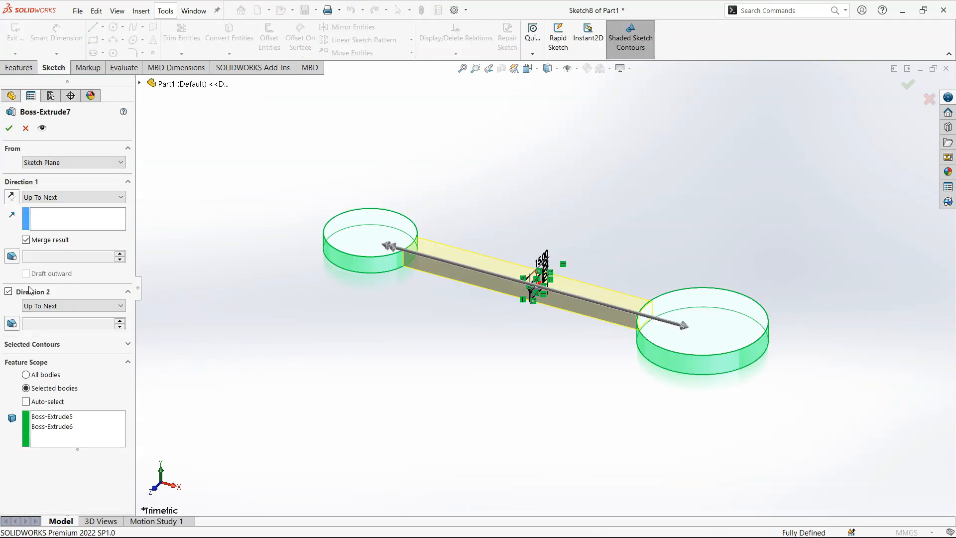
pyautogui.click(15, 199)
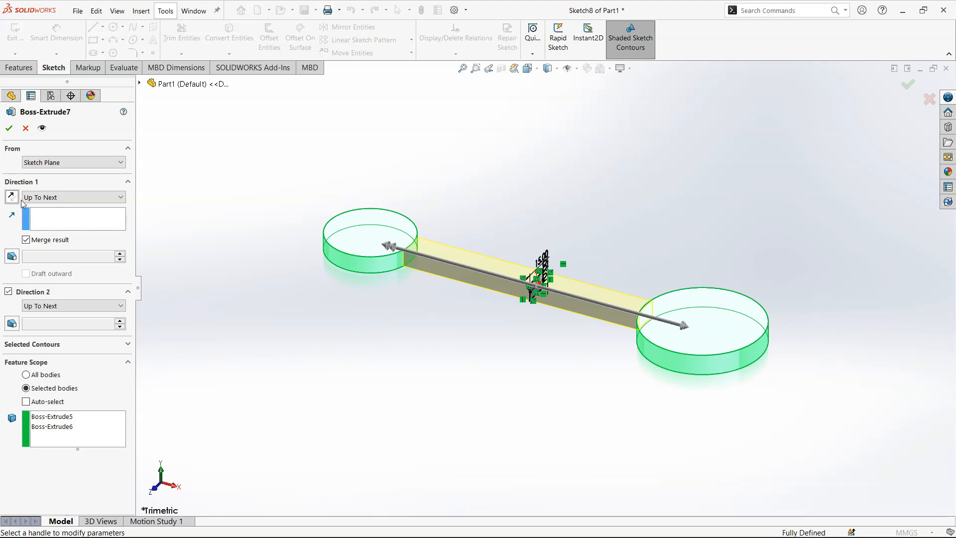
pyautogui.scroll(-5, 633, 328)
pyautogui.click(12, 255)
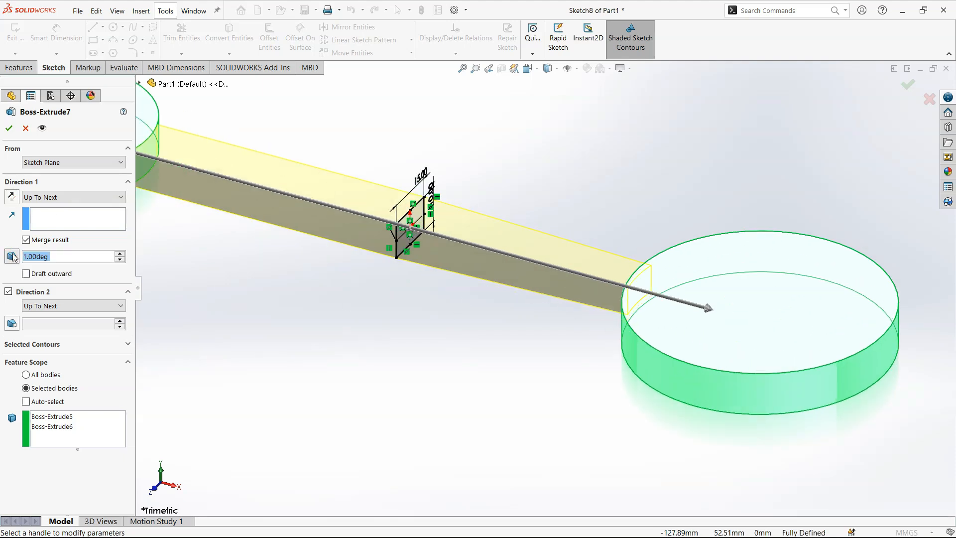
pyautogui.click(26, 274)
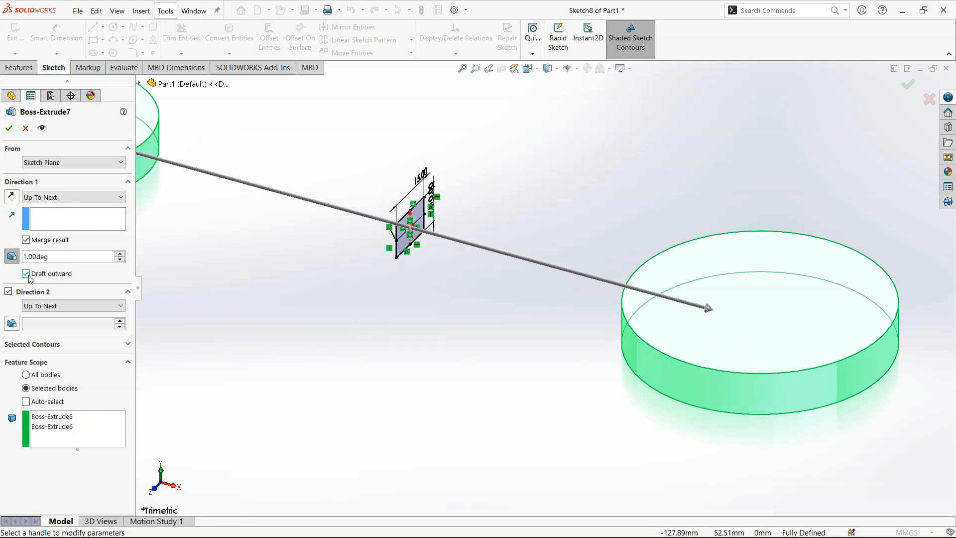
# Try Direction 1 draft angles of 0.88 and 0.5 degrees, checking the preview at the larger disc in the Front view
pyautogui.write('.88')
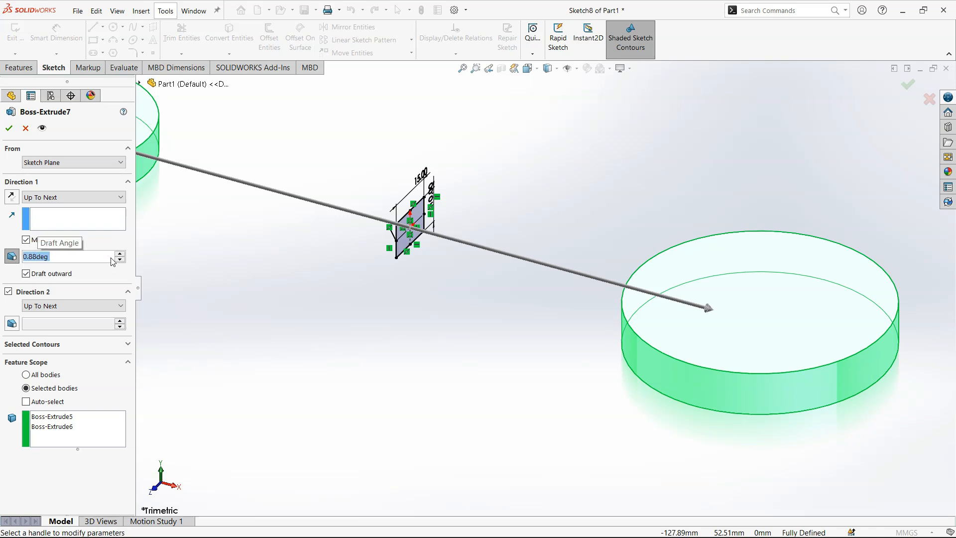
pyautogui.write('87')
pyautogui.press('Return')
pyautogui.write('.5')
pyautogui.press('Return')
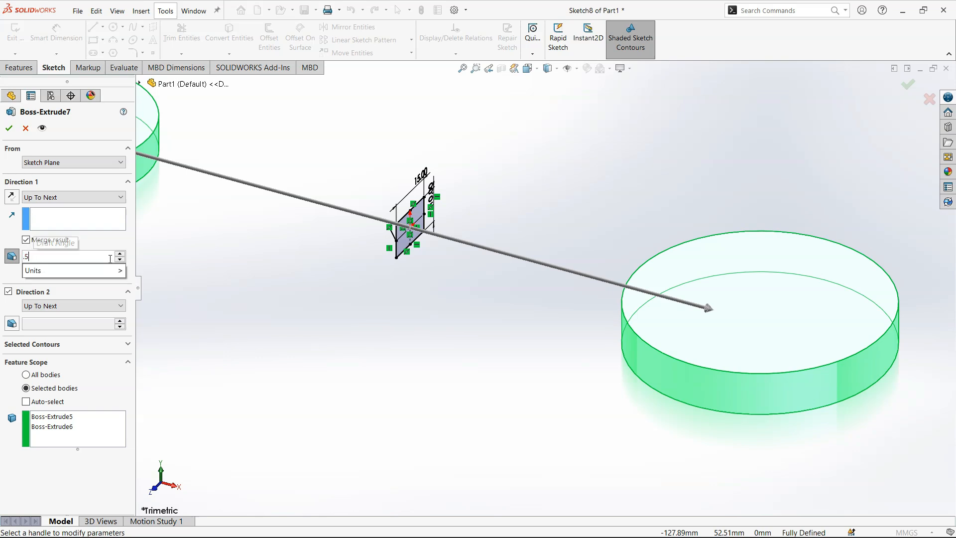
pyautogui.scroll(-3, 657, 258)
pyautogui.moveTo(651, 256); pyautogui.dragTo(694, 199, button='middle')
pyautogui.scroll(-3, 637, 275)
pyautogui.scroll(3, 543, 268)
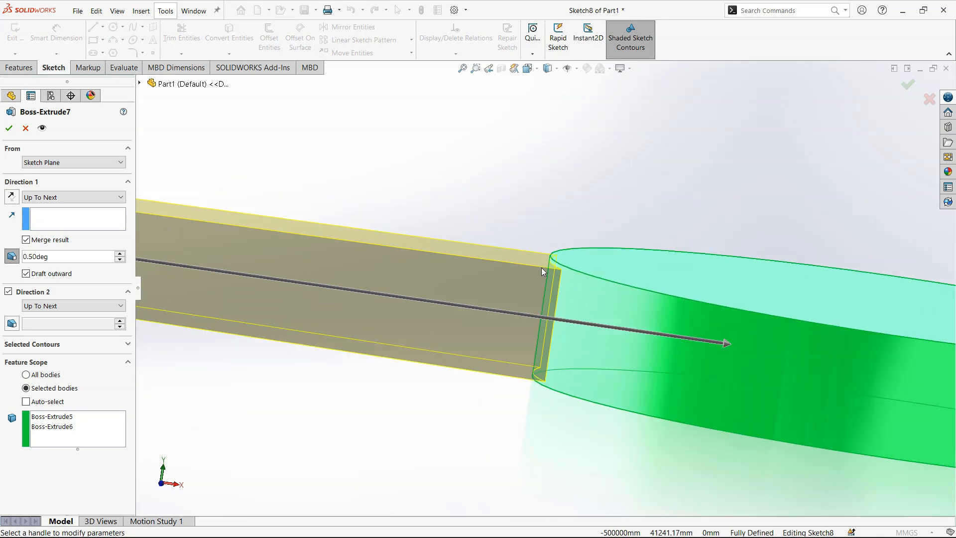
pyautogui.click(528, 69)
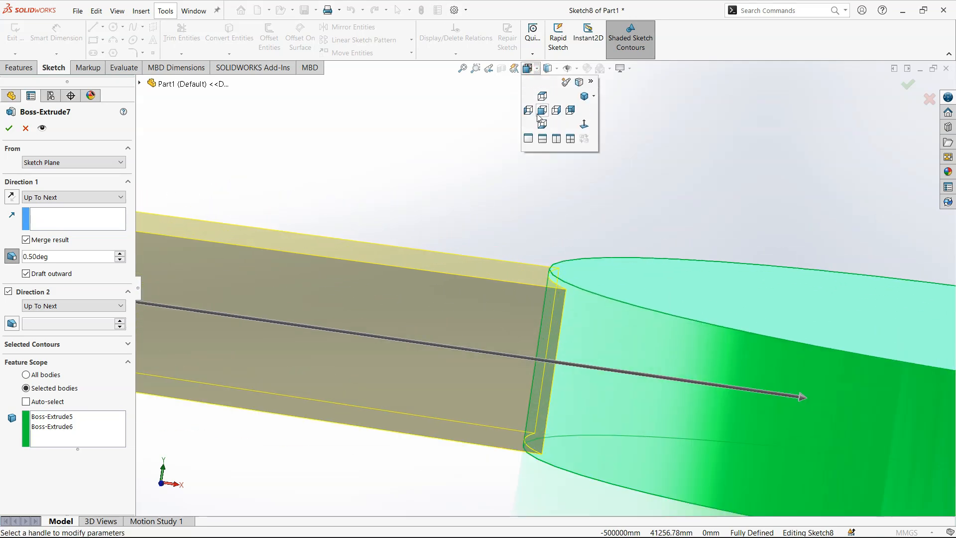
pyautogui.click(536, 113)
pyautogui.scroll(3, 679, 309)
pyautogui.scroll(-8, 489, 196)
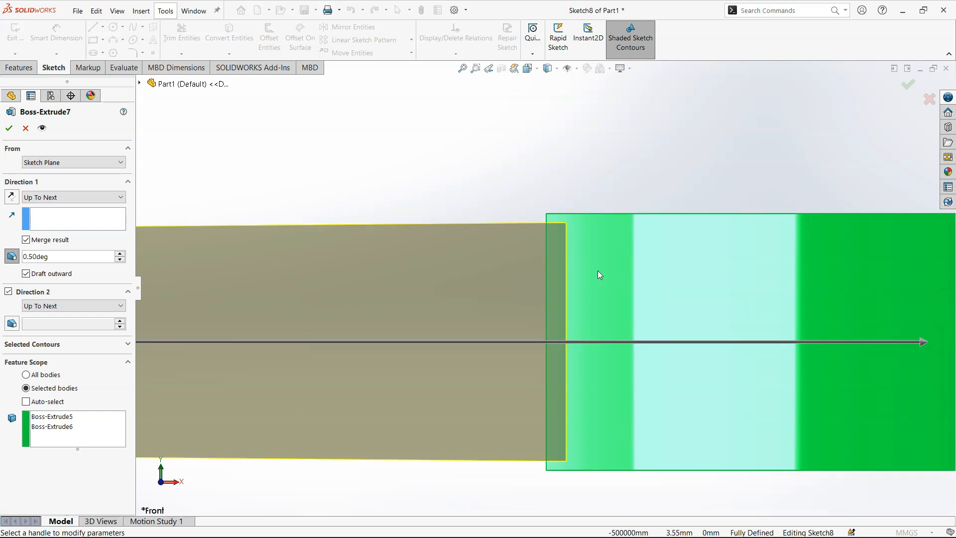
# Try Direction 1 draft angles of 0.6, 0.7 and 0.8 degrees in turn
pyautogui.click(33, 256)
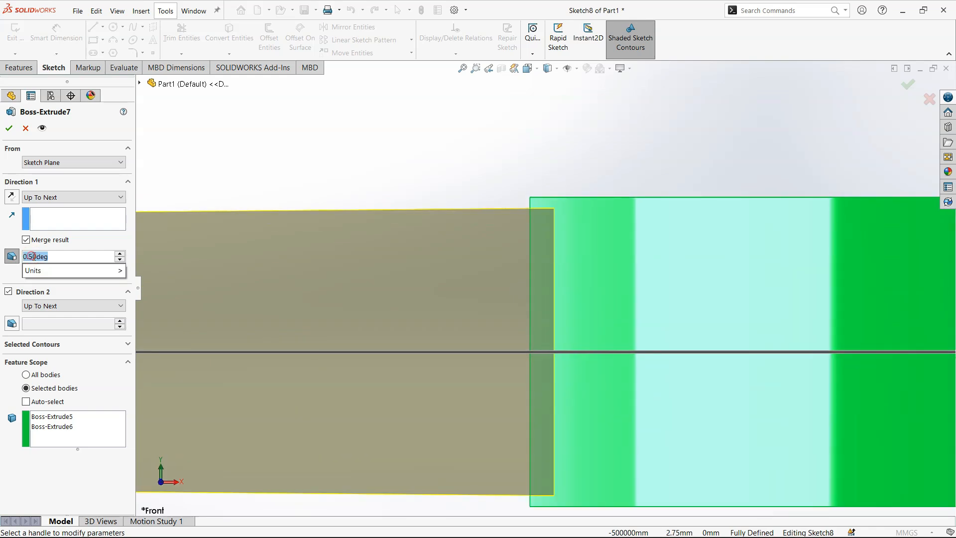
pyautogui.press('BackSpace')
pyautogui.write('.6')
pyautogui.press('Return')
pyautogui.write('.7')
pyautogui.press('Return')
pyautogui.write('.8')
pyautogui.press('Return')
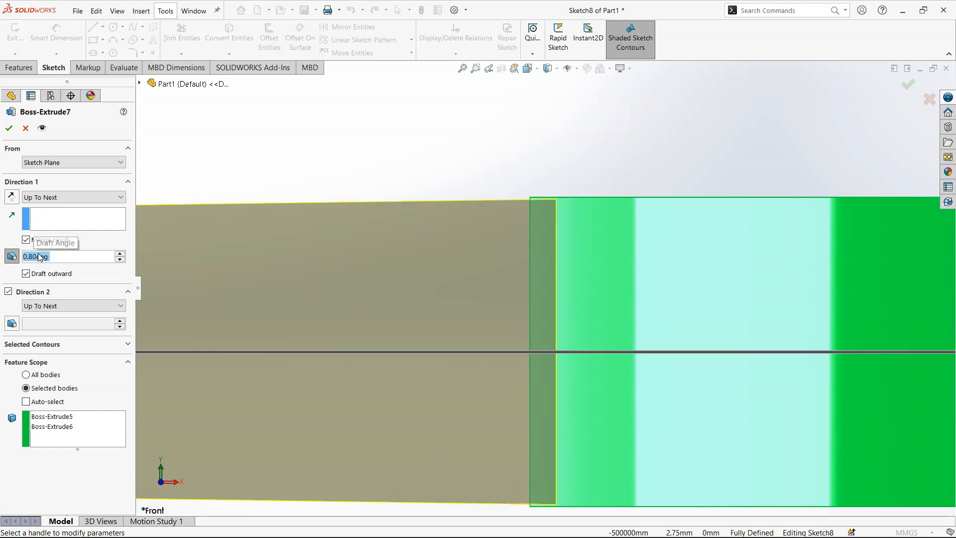
# Try Direction 1 draft angles of 0.88, 0.86 and 0.87 degrees in turn
pyautogui.write('.88')
pyautogui.press('Return')
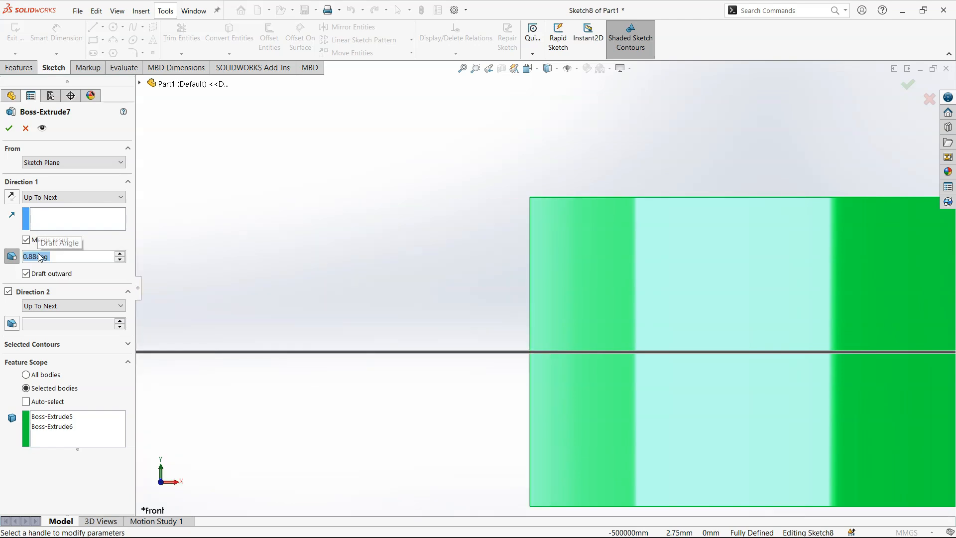
pyautogui.write('.86')
pyautogui.press('Return')
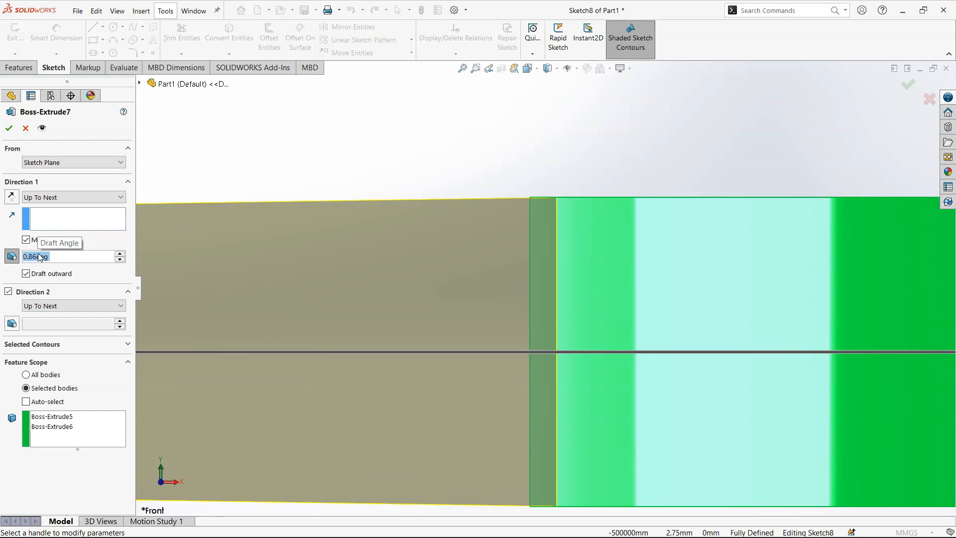
pyautogui.write('.87')
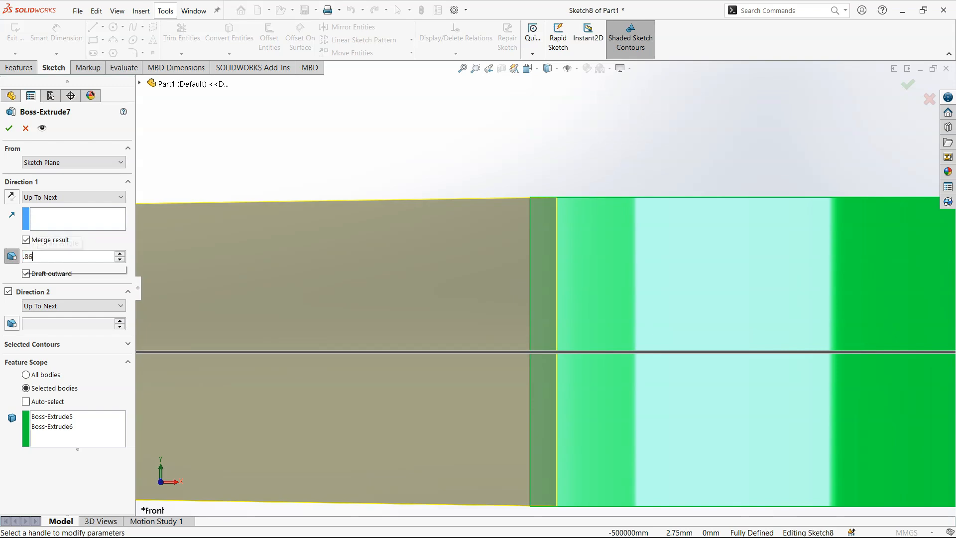
pyautogui.press('Return')
# Set the bar's Direction 1 outward draft angle to 0.867 degrees after trying 0.889 degrees
pyautogui.write('.889')
pyautogui.press('Return')
pyautogui.write('.96')
pyautogui.press('Return')
pyautogui.write('.867')
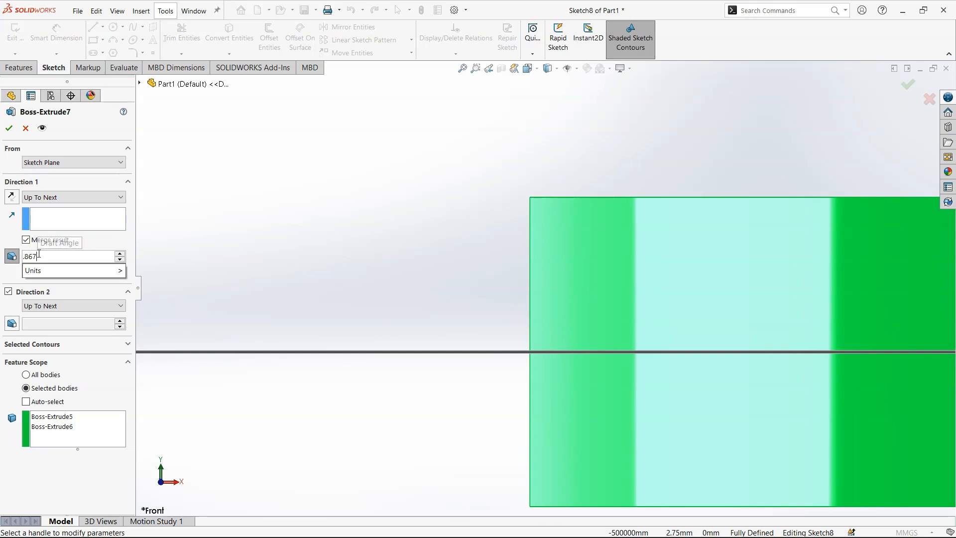
pyautogui.press('Return')
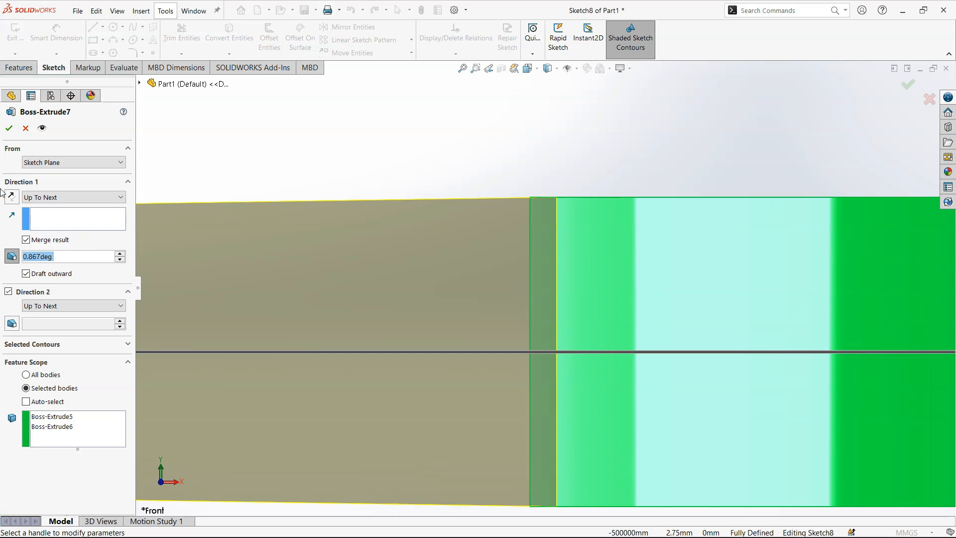
# Check the drafted bar's preview at both discs and complete the extrusion edit
pyautogui.scroll(3, 456, 251)
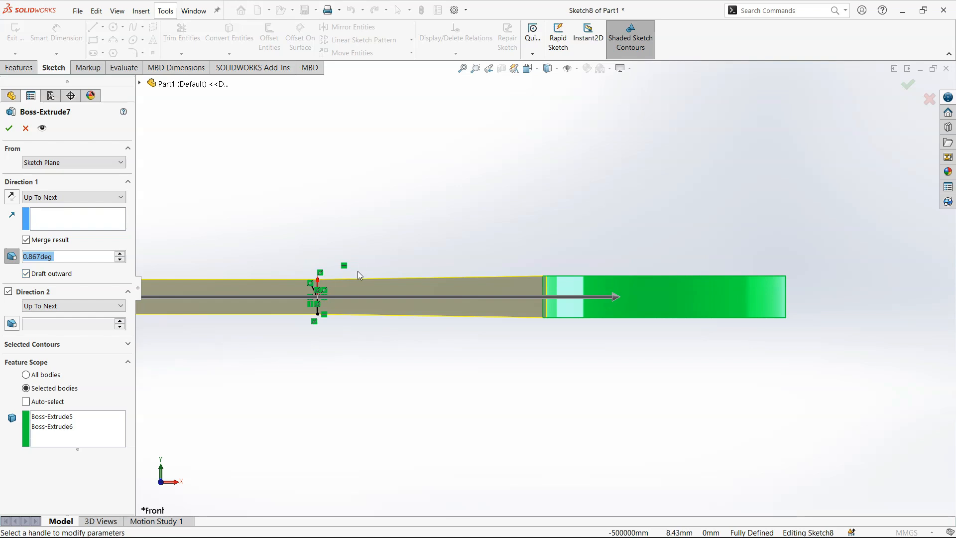
pyautogui.scroll(2, 335, 285)
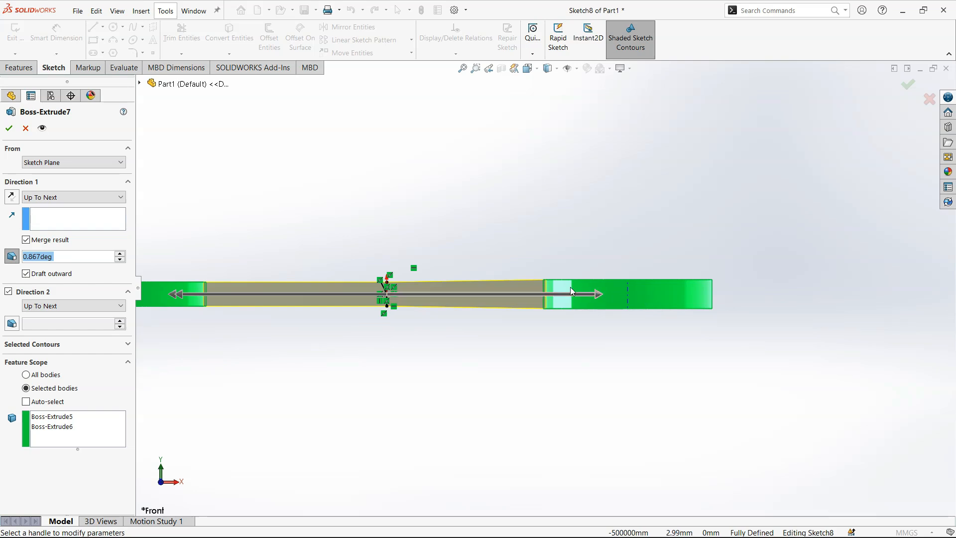
pyautogui.scroll(2, 560, 287)
pyautogui.scroll(-5, 560, 288)
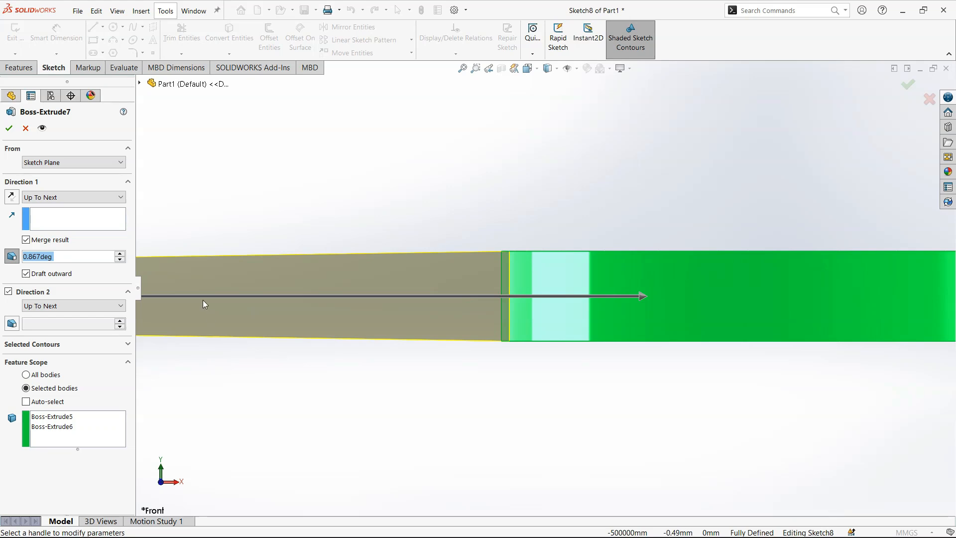
pyautogui.scroll(5, 523, 290)
pyautogui.scroll(-3, 522, 290)
pyautogui.scroll(-2, 524, 290)
pyautogui.press('Return')
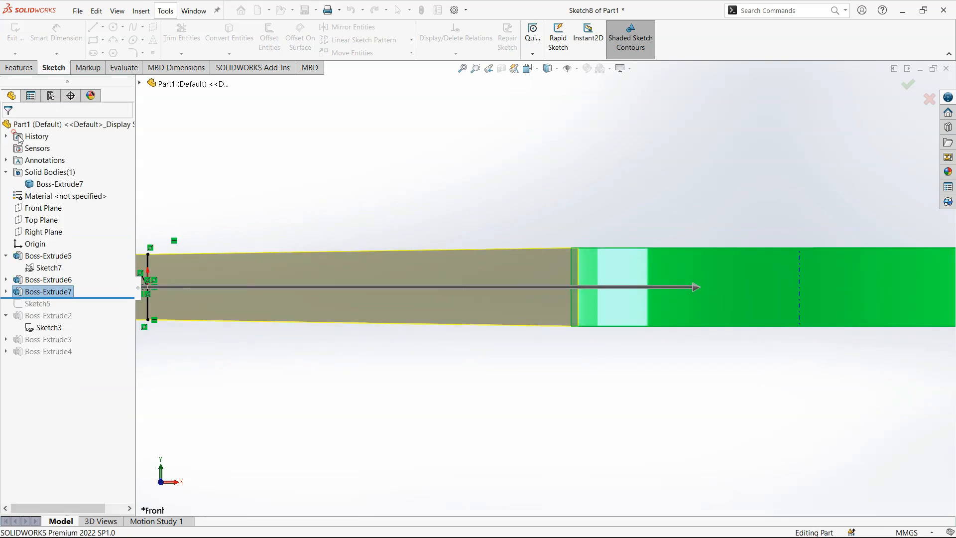
# Examine the tapered bar and its joint with the larger disc from several angles
pyautogui.click(514, 386)
pyautogui.hotkey('ctrl', '7')
pyautogui.scroll(-4, 665, 320)
pyautogui.scroll(-4, 397, 287)
pyautogui.moveTo(396, 287); pyautogui.dragTo(442, 254, button='middle')
pyautogui.scroll(2, 763, 316)
pyautogui.scroll(-5, 716, 296)
pyautogui.moveTo(701, 297); pyautogui.dragTo(674, 286, button='middle')
pyautogui.scroll(6, 531, 309)
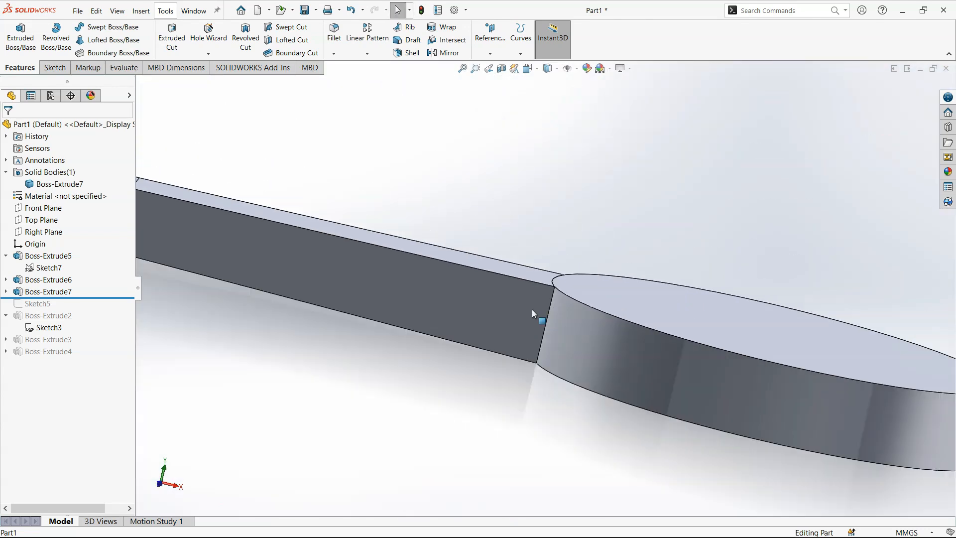
pyautogui.moveTo(470, 312); pyautogui.dragTo(390, 431, button='middle')
pyautogui.moveTo(383, 426)
pyautogui.mouseDown(button='right')
pyautogui.moveTo(421, 390)
pyautogui.moveTo(433, 351)
pyautogui.mouseUp(button='right')
pyautogui.click(756, 242)
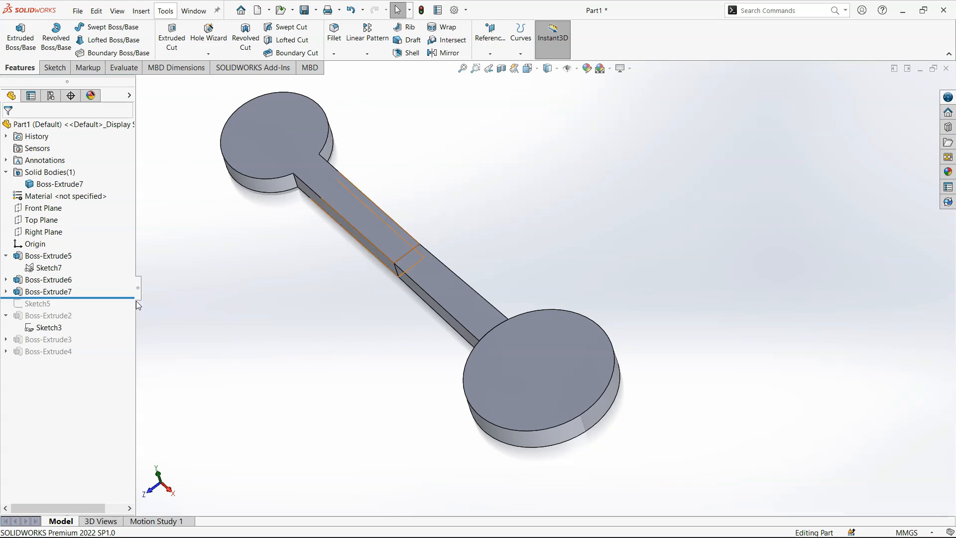
# Roll the model back to before the first disc extrusion and start a new sketch on the Front Plane
pyautogui.moveTo(88, 297); pyautogui.dragTo(90, 248)
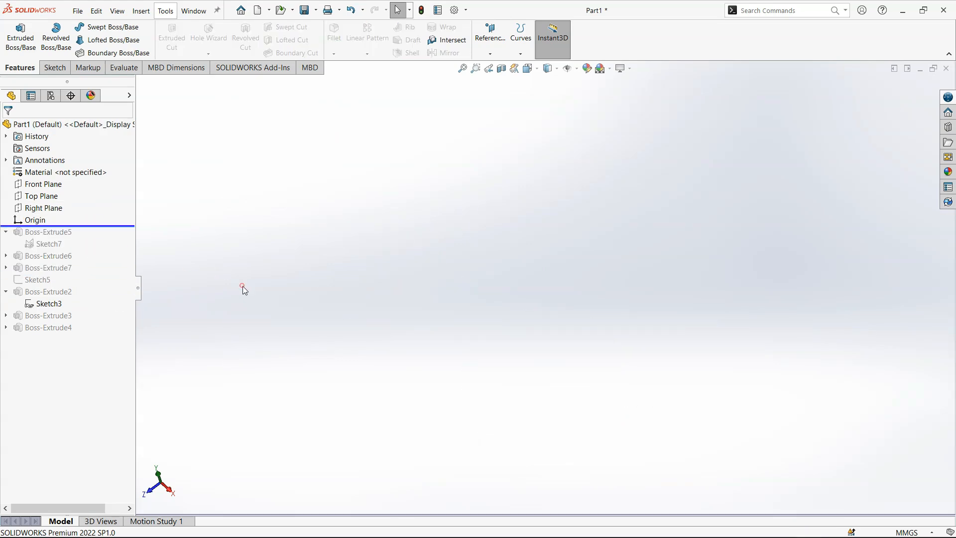
pyautogui.click(42, 198)
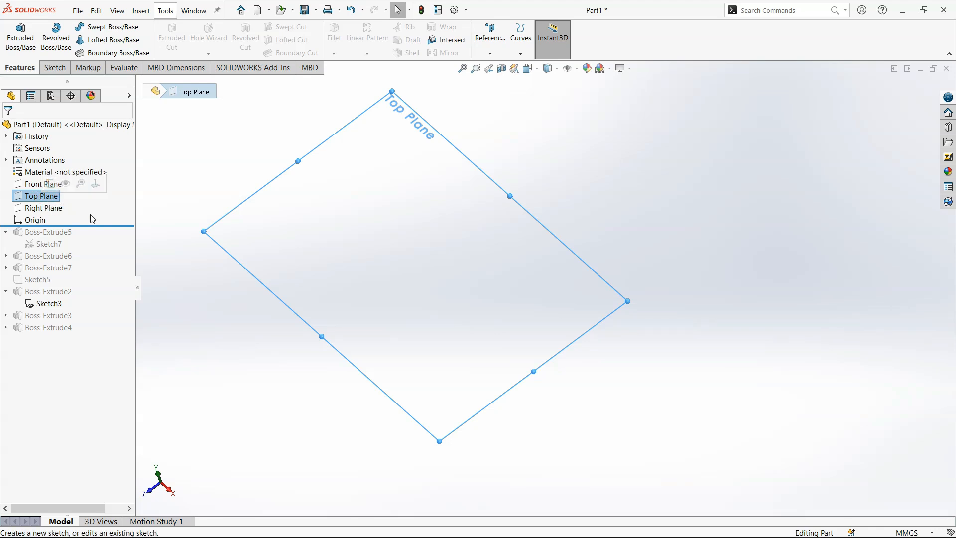
pyautogui.click(43, 195)
pyautogui.click(36, 184)
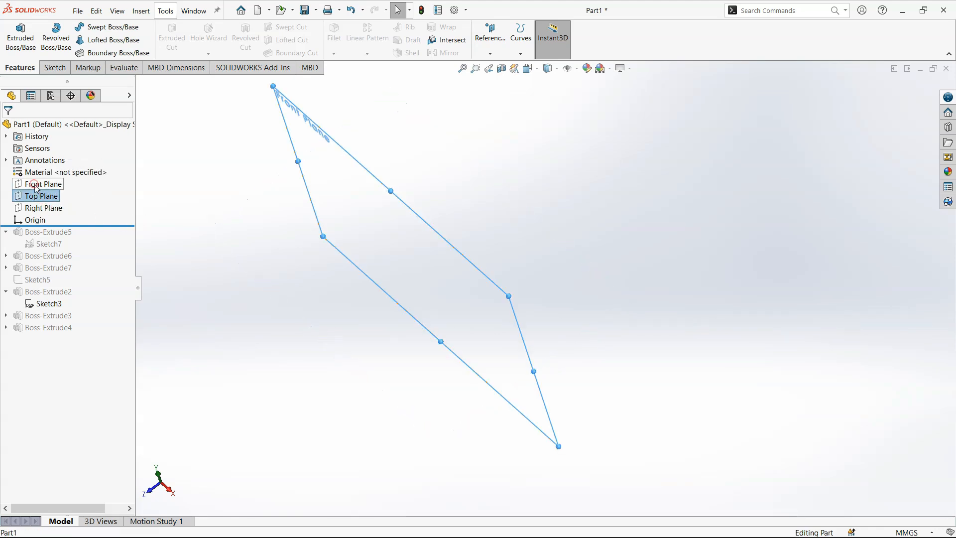
pyautogui.click(42, 169)
# Draw a closed four-line trapezoid with its shorter horizontal base running through the origin and its longer side above
pyautogui.click(93, 29)
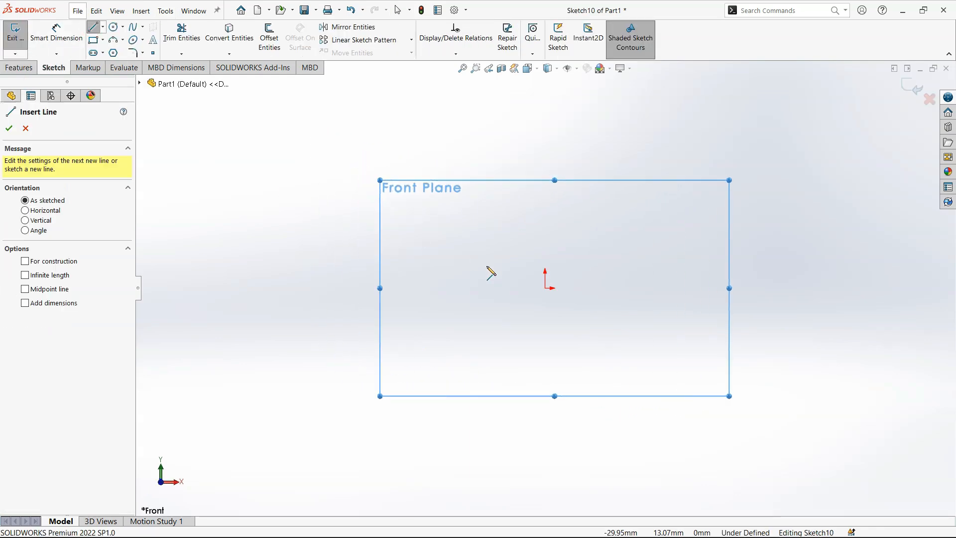
pyautogui.click(501, 288)
pyautogui.click(620, 287)
pyautogui.click(662, 184)
pyautogui.click(476, 184)
pyautogui.click(501, 288)
pyautogui.press('Escape')
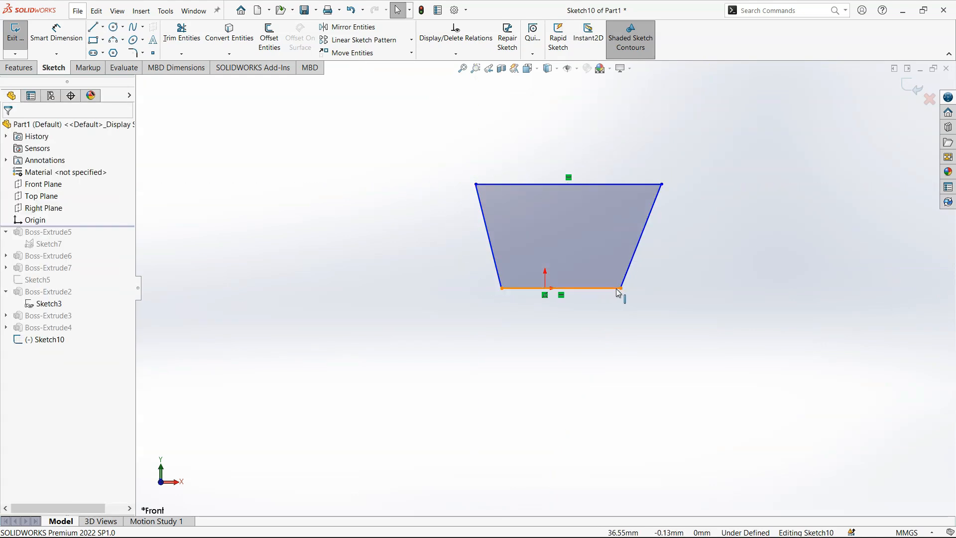
# Add a Midpoint relation between the trapezoid's base line and the origin
pyautogui.click(545, 288)
pyautogui.keyDown('ctrl'); pyautogui.click(572, 288); pyautogui.keyUp('ctrl')
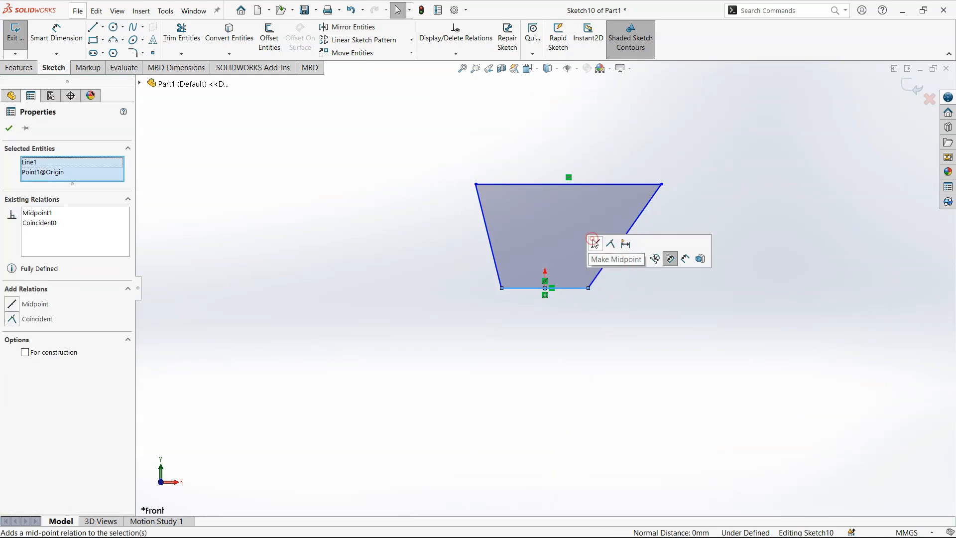
pyautogui.click(667, 256)
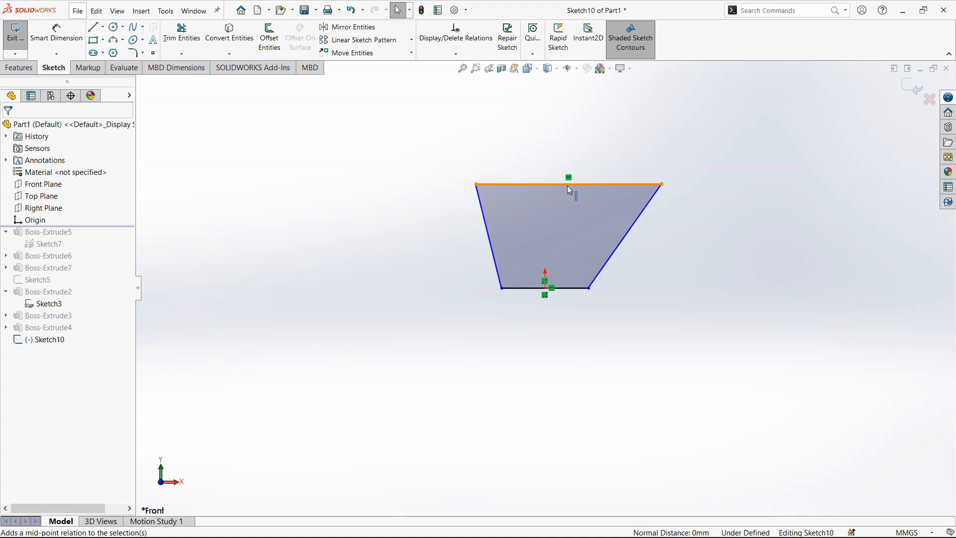
# Add a Vertical relation between the midpoint of the trapezoid's longer upper line and the origin
pyautogui.click(569, 184)
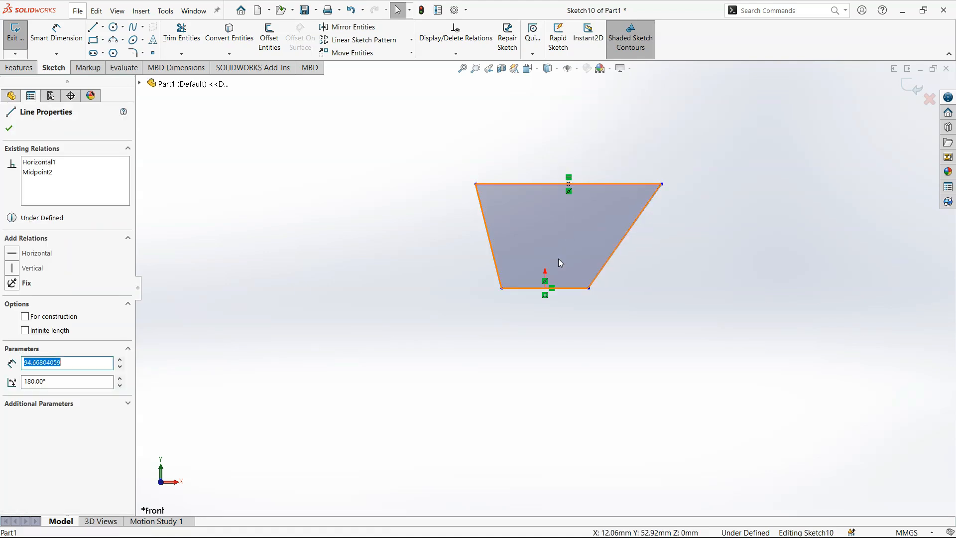
pyautogui.keyDown('ctrl'); pyautogui.click(545, 288); pyautogui.keyUp('ctrl')
pyautogui.click(589, 244)
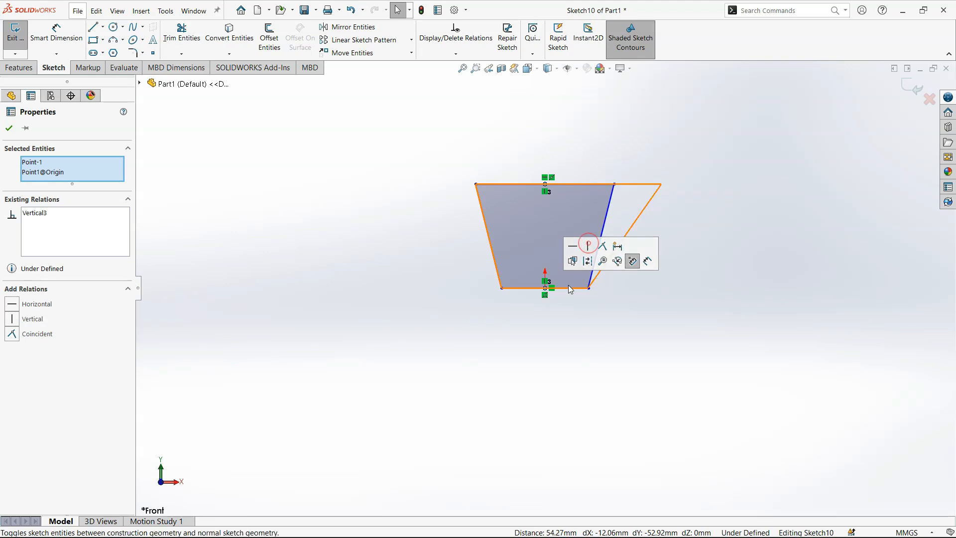
pyautogui.press('Escape')
# Dimension the trapezoid's vertical height as 60 mm
pyautogui.moveTo(608, 324); pyautogui.dragTo(609, 283, button='right')
pyautogui.click(607, 214)
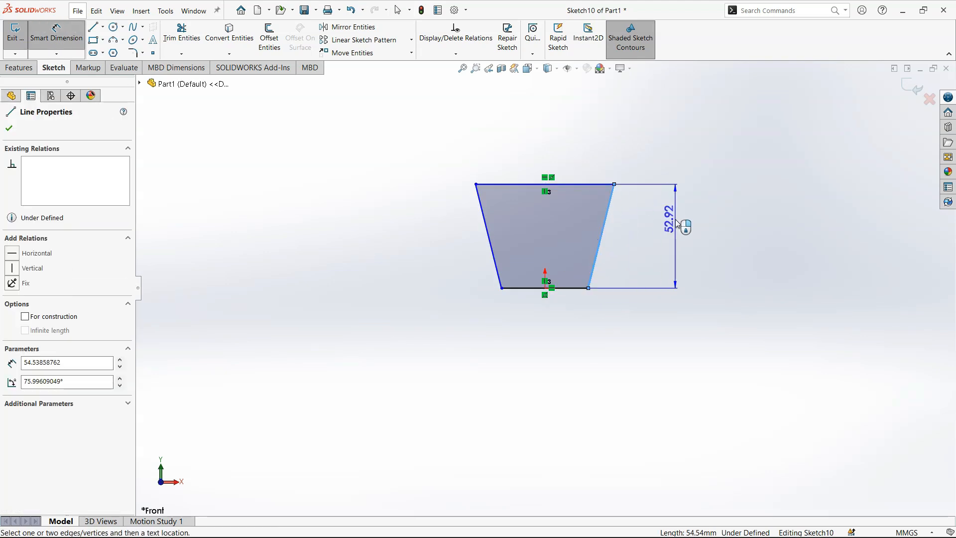
pyautogui.click(677, 222)
pyautogui.write('60')
pyautogui.press('Return')
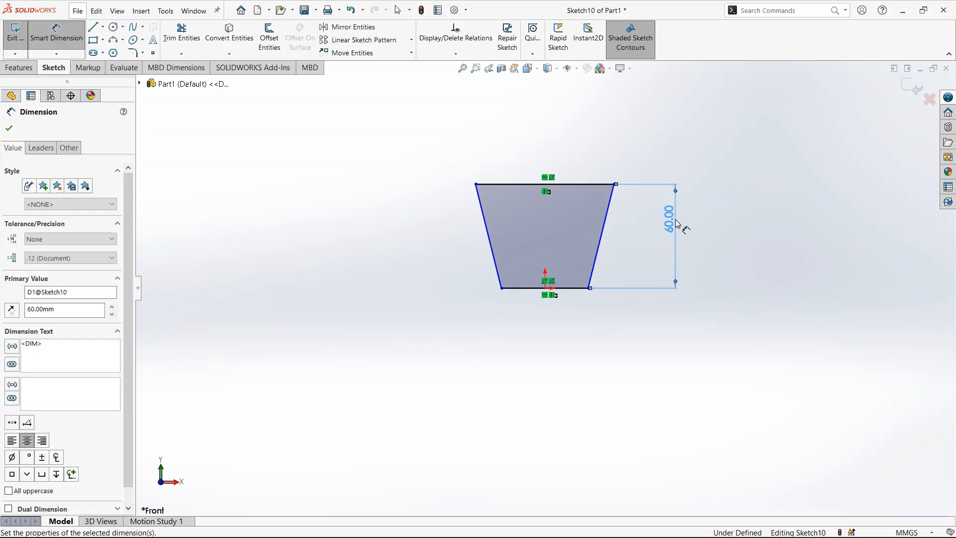
# Dimension the trapezoid's shorter base as 50 mm and its longer upper line as 80 mm
pyautogui.click(581, 287)
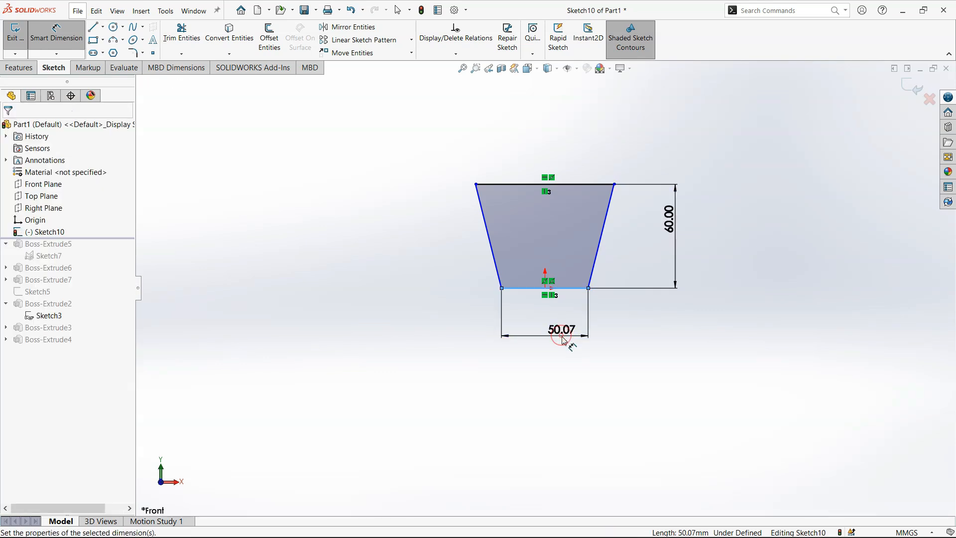
pyautogui.click(563, 340)
pyautogui.write('50')
pyautogui.press('Return')
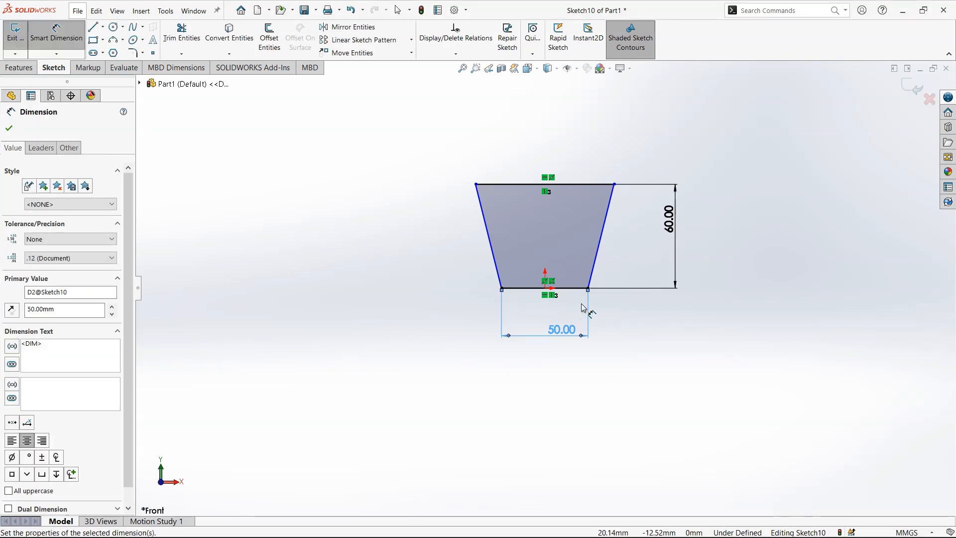
pyautogui.click(592, 185)
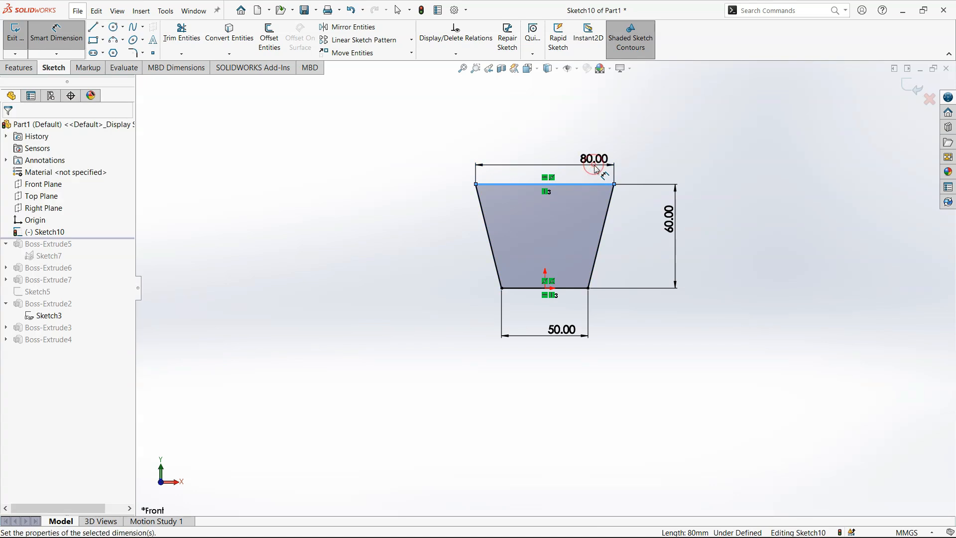
pyautogui.click(595, 166)
pyautogui.write('80')
pyautogui.press('Return')
pyautogui.press('Escape')
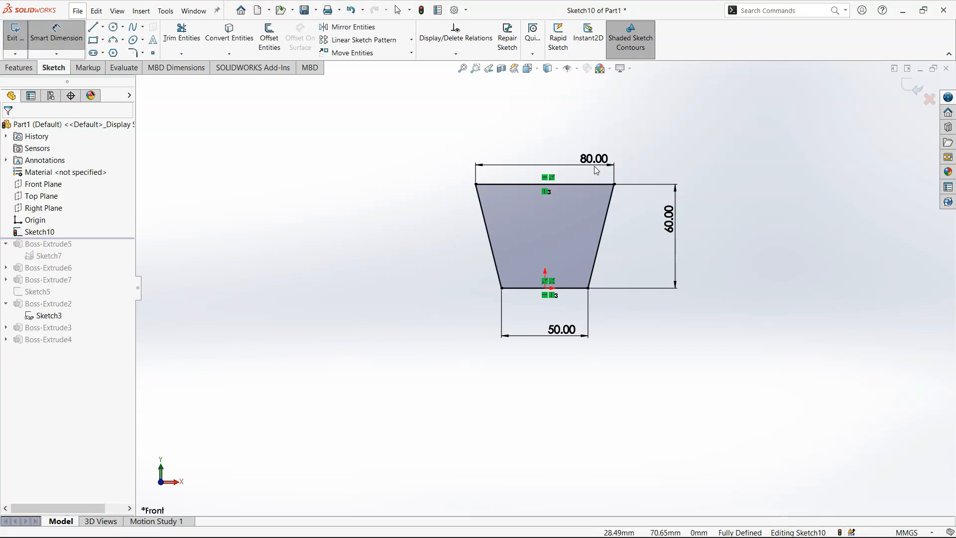
# Create a Blind boss extrusion of the trapezoid from the sketch plane with an 82 mm depth
pyautogui.click(11, 68)
pyautogui.click(21, 37)
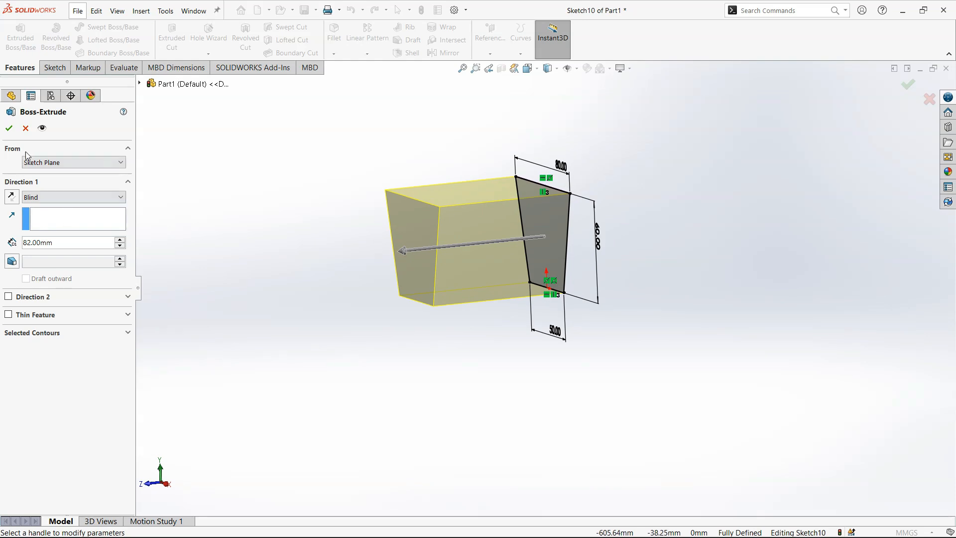
pyautogui.click(11, 129)
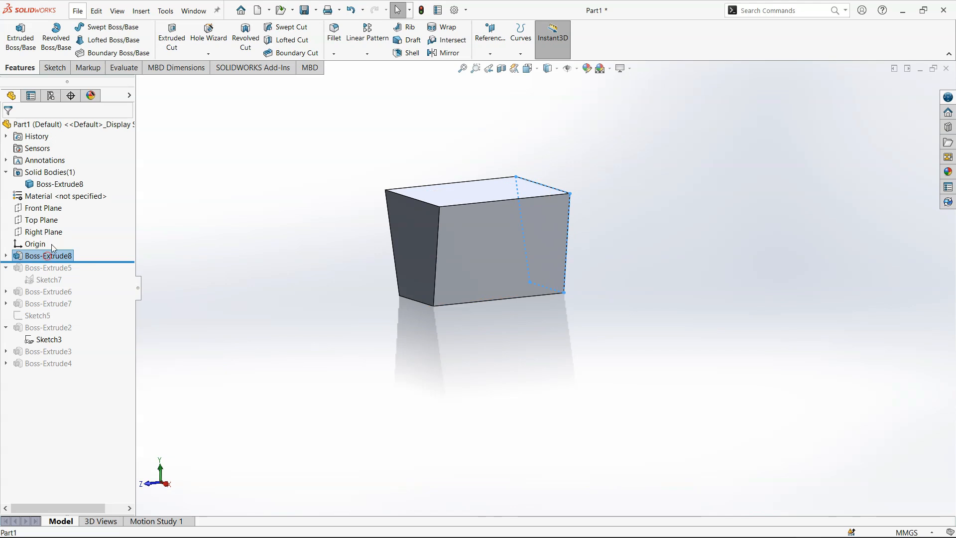
# Edit the trapezoidal boss extrusion and set its depth to 80 mm
pyautogui.click(52, 254)
pyautogui.click(55, 228)
pyautogui.write('80')
pyautogui.press('Return')
pyautogui.press('Return')
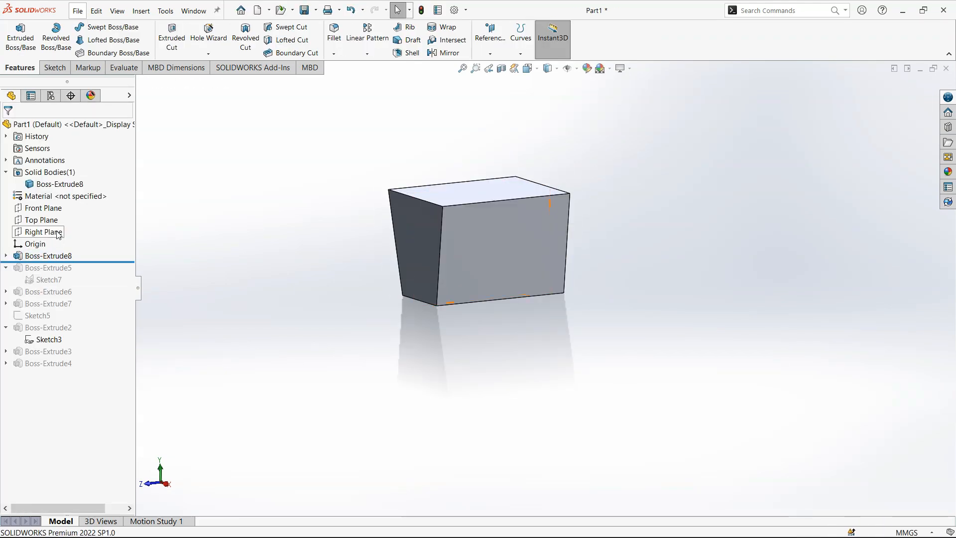
# Start a sketch on the Right Plane and draw connected lines from the block's upper front corner down to its bottom edge and partway along it
pyautogui.click(58, 232)
pyautogui.click(65, 214)
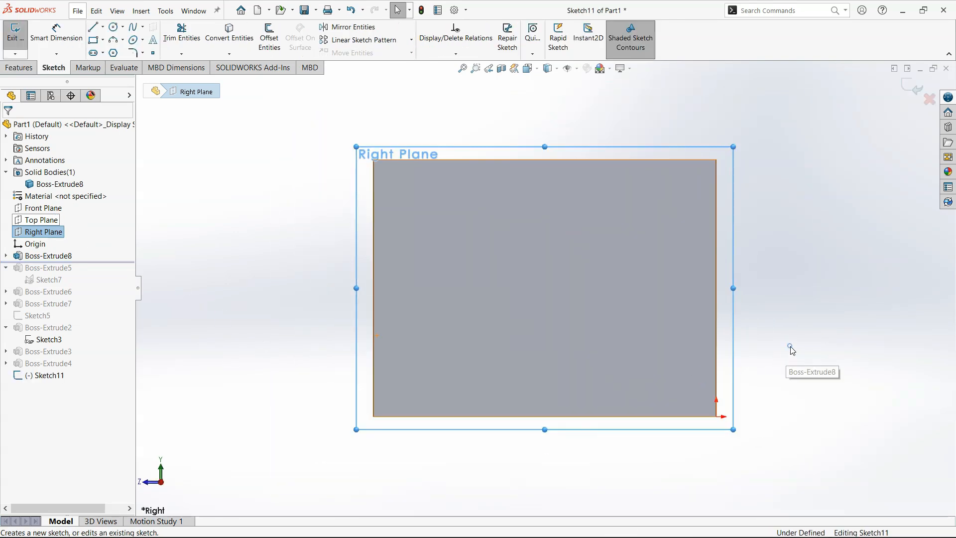
pyautogui.press('l')
pyautogui.click(374, 160)
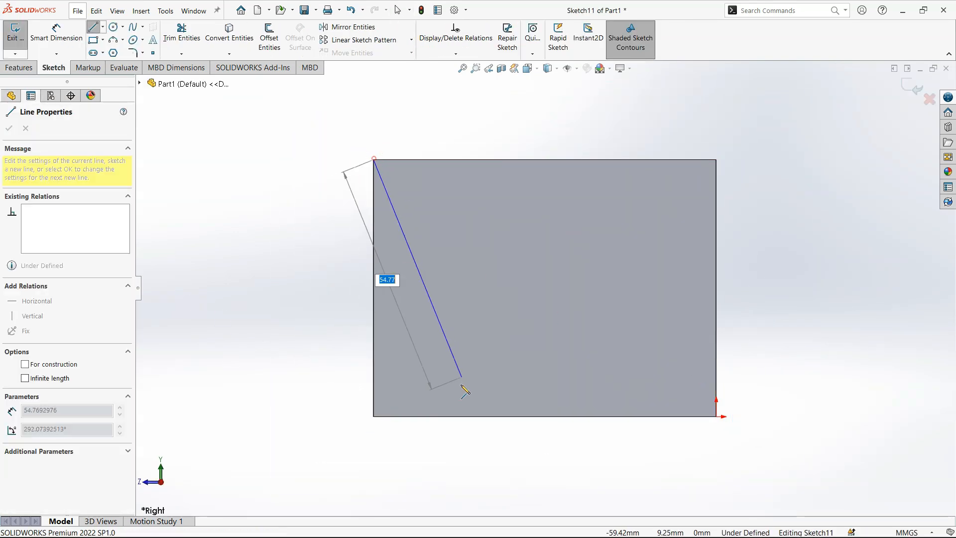
pyautogui.click(442, 417)
pyautogui.click(656, 416)
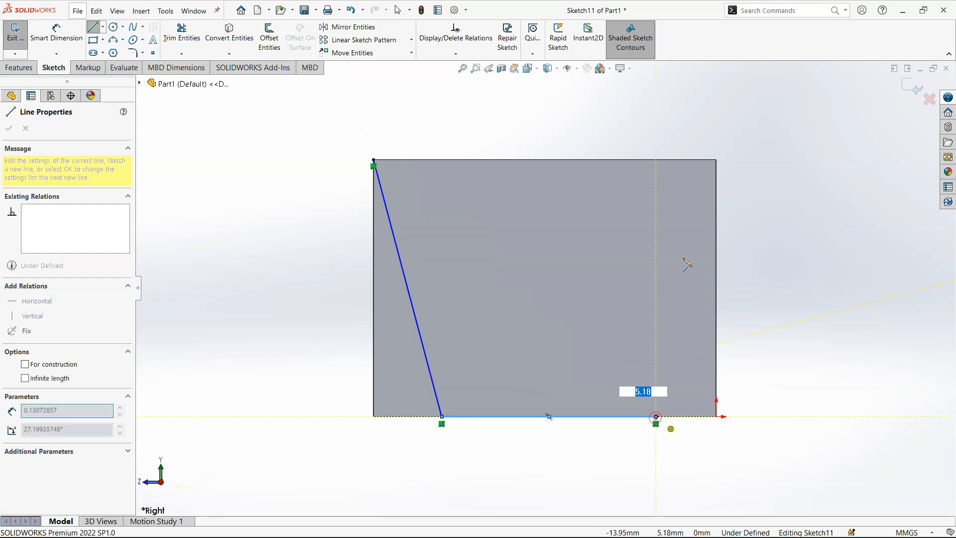
# Complete the sketch on the block's side face with the second slanted line and closing lines along the right, bottom and left edges
pyautogui.click(716, 159)
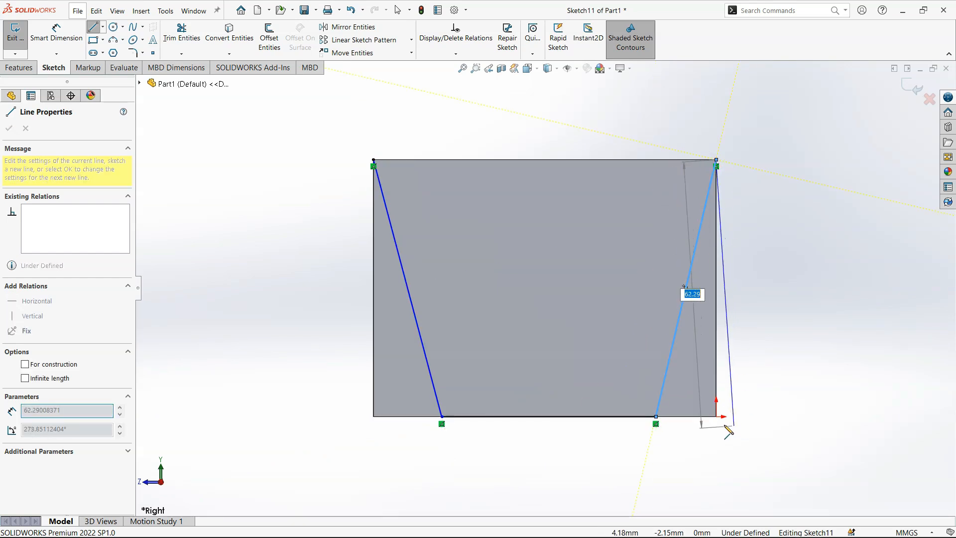
pyautogui.click(716, 416)
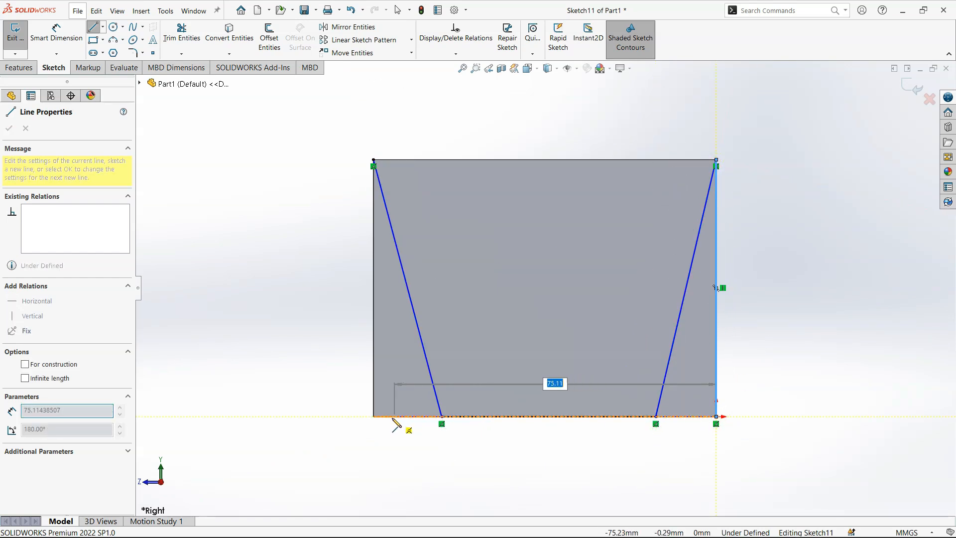
pyautogui.click(373, 416)
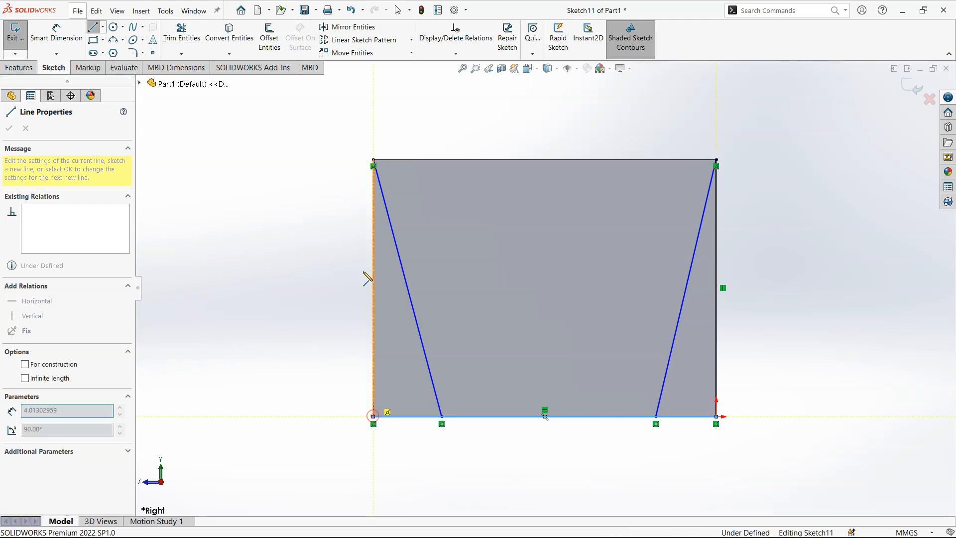
pyautogui.click(373, 160)
pyautogui.press('Escape')
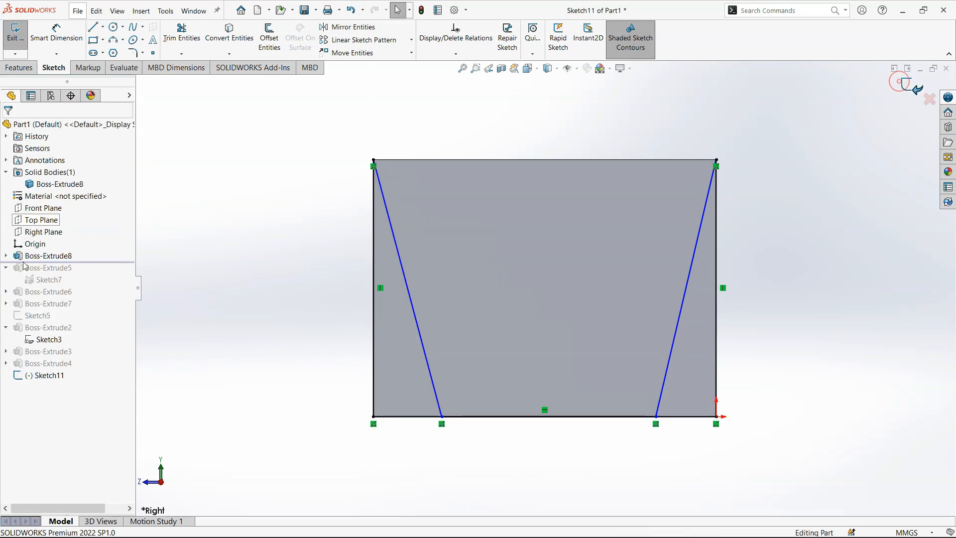
pyautogui.click(39, 252)
pyautogui.click(59, 223)
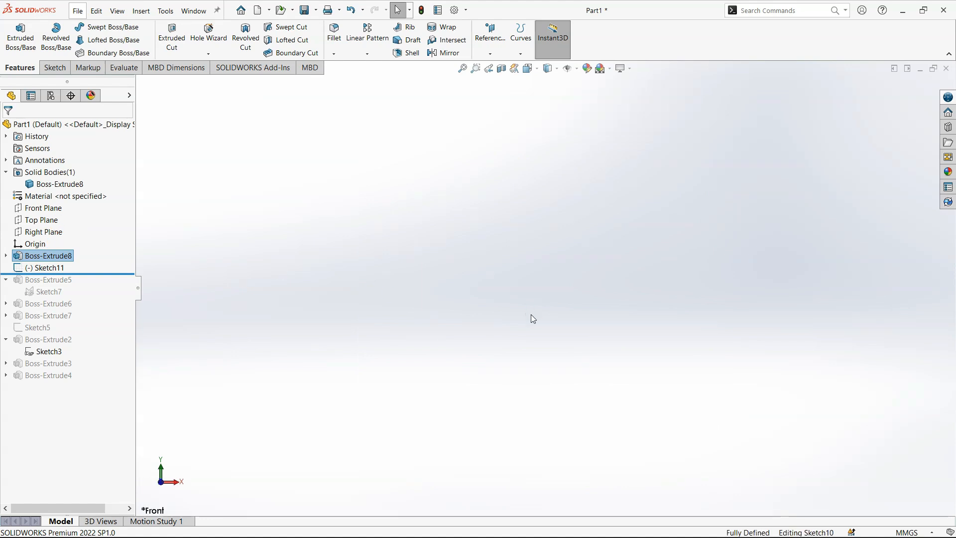
pyautogui.click(915, 89)
# In Sketch11, dimension the gap between the slanted lines' lower ends at 50 mm and trim away the bottom line between them
pyautogui.click(42, 267)
pyautogui.click(55, 235)
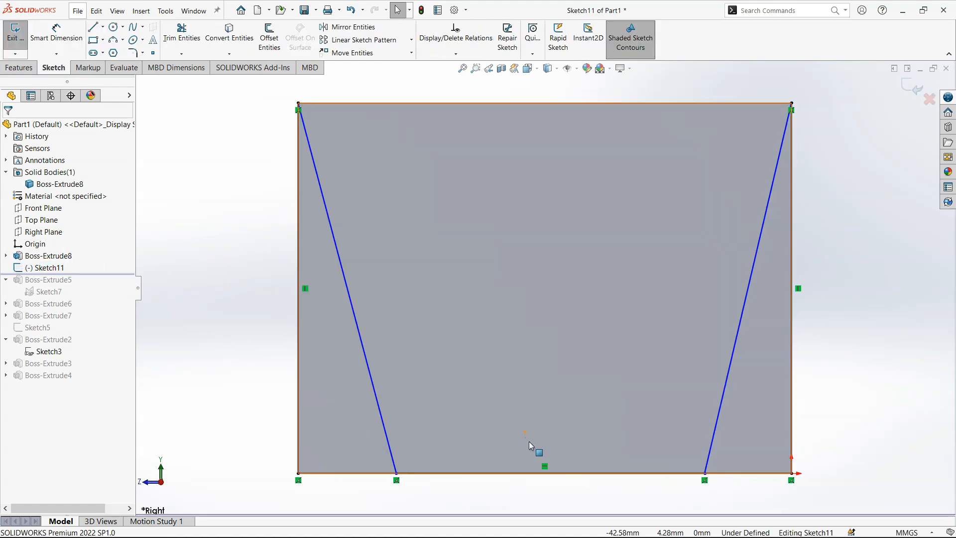
pyautogui.scroll(2, 543, 456)
pyautogui.moveTo(545, 458); pyautogui.dragTo(538, 349, button='right')
pyautogui.click(439, 419)
pyautogui.click(656, 417)
pyautogui.click(581, 459)
pyautogui.press('Return')
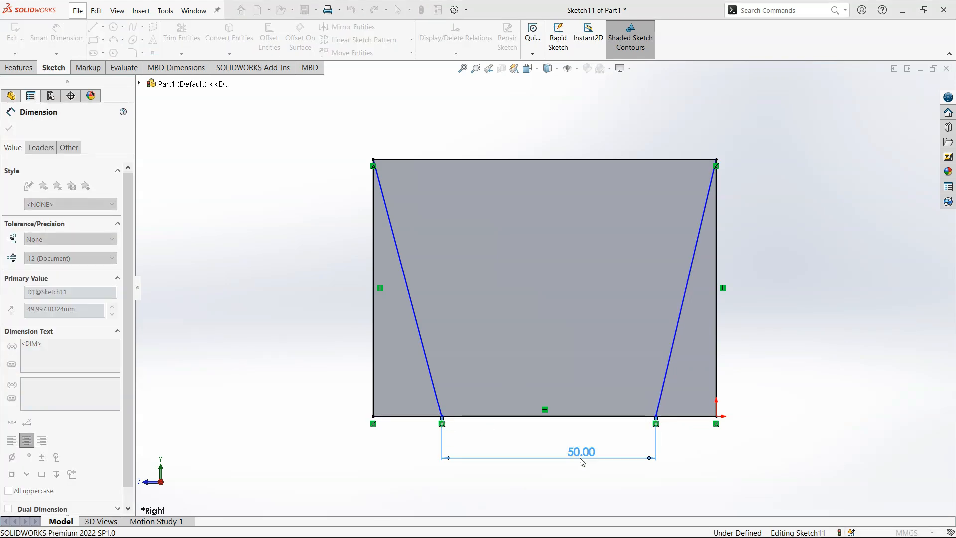
pyautogui.press('Escape')
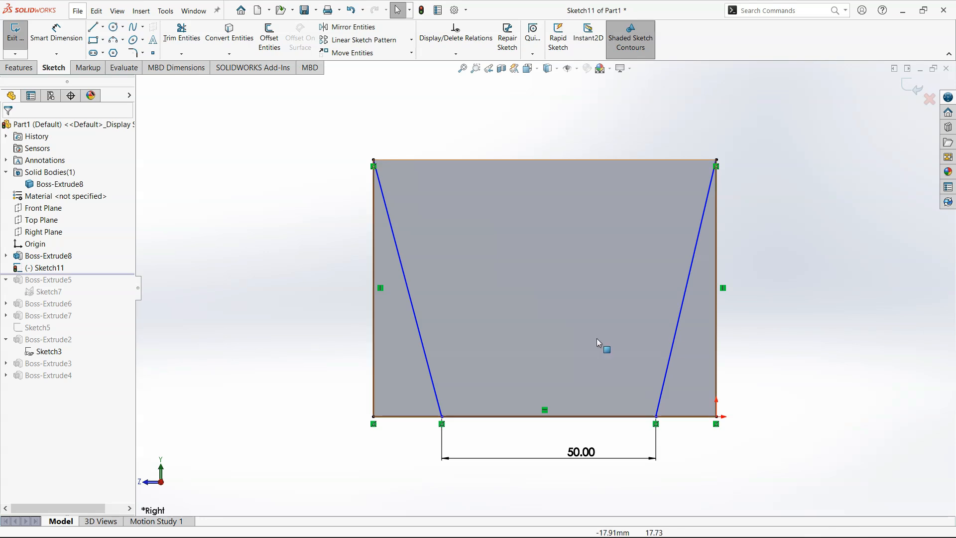
pyautogui.moveTo(817, 229); pyautogui.dragTo(777, 282, button='right')
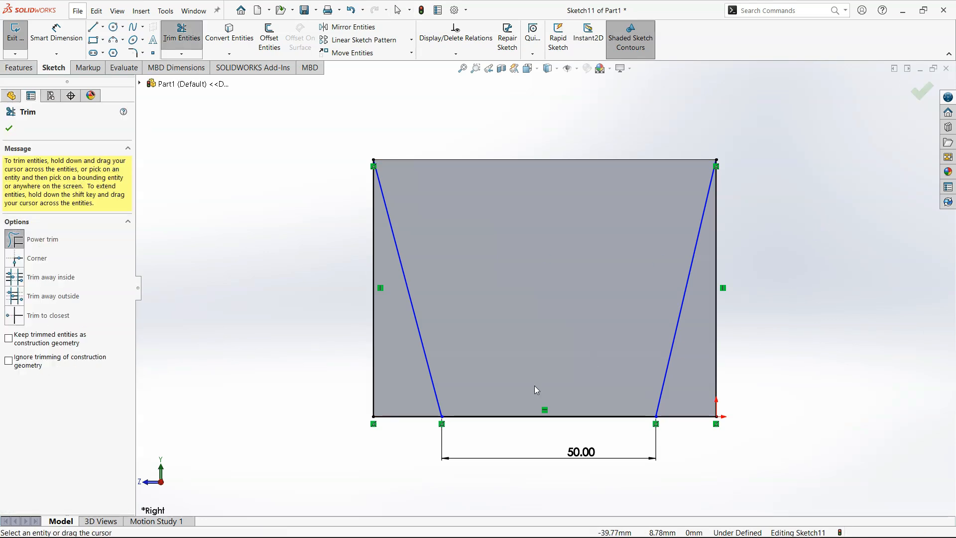
pyautogui.press('Escape')
# Start an extruded cut of the two corner triangles, with Direction 1 ending Up To Surface at one sloped side face
pyautogui.click(25, 69)
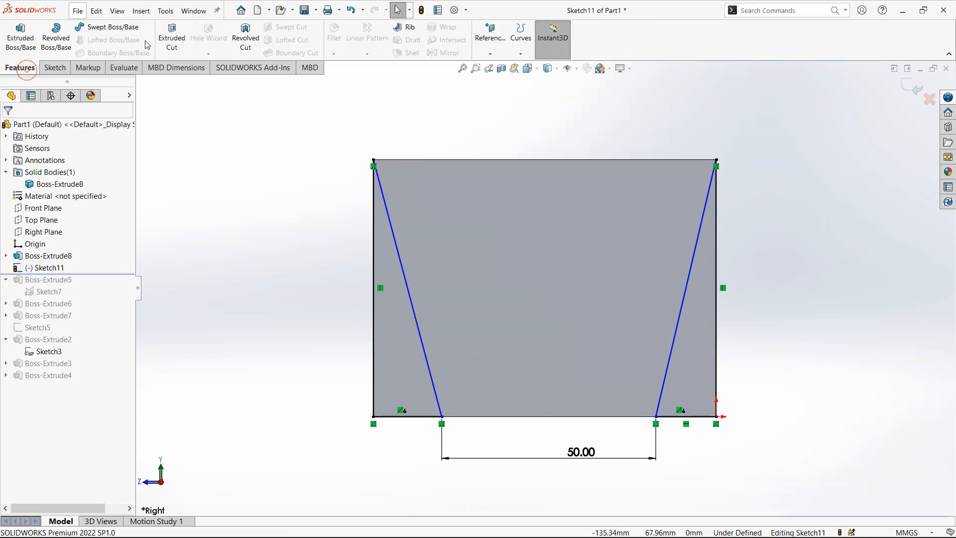
pyautogui.click(171, 38)
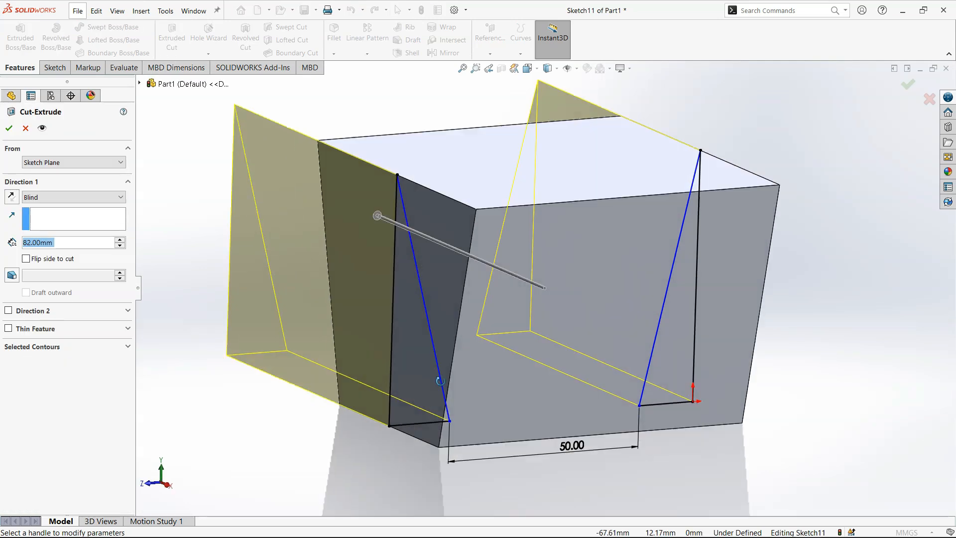
pyautogui.click(91, 197)
pyautogui.click(45, 233)
pyautogui.click(84, 197)
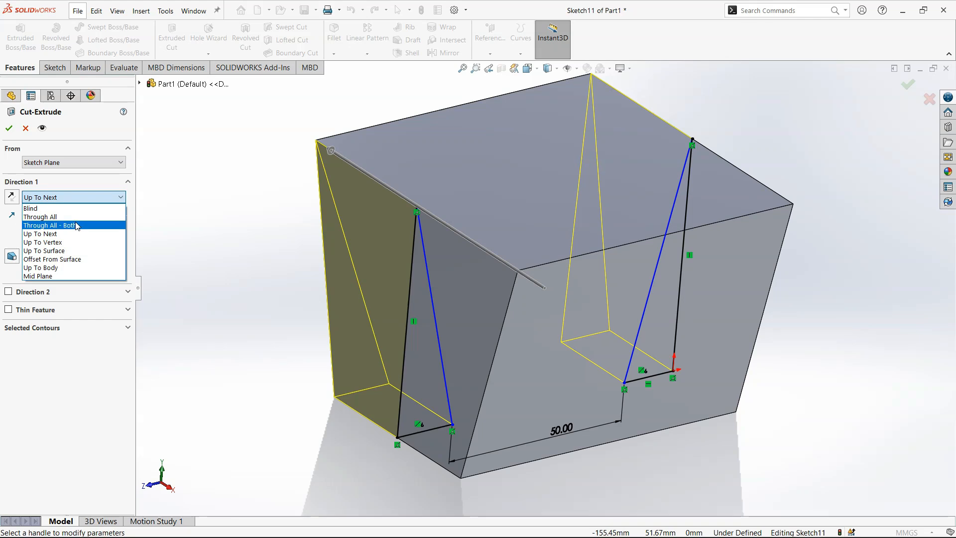
pyautogui.click(46, 197)
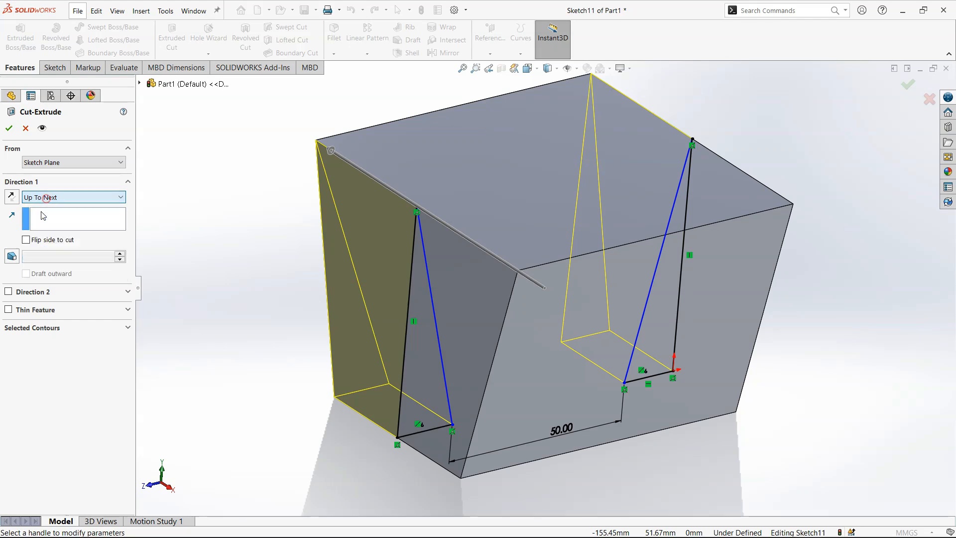
pyautogui.click(50, 197)
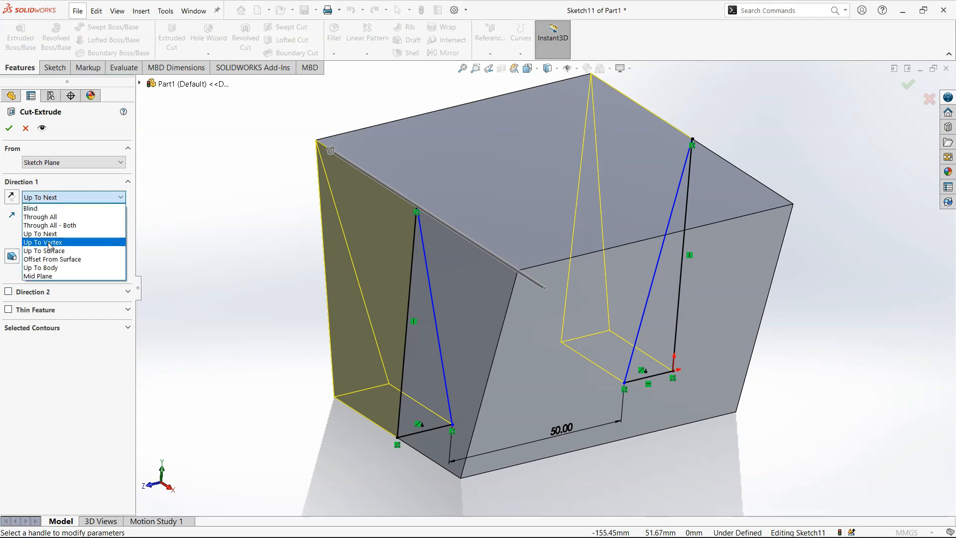
pyautogui.click(45, 251)
pyautogui.moveTo(368, 209)
pyautogui.mouseDown(button='middle')
pyautogui.moveTo(403, 167)
pyautogui.moveTo(443, 178)
pyautogui.moveTo(422, 155)
pyautogui.moveTo(375, 143)
pyautogui.mouseUp(button='middle')
pyautogui.click(443, 178)
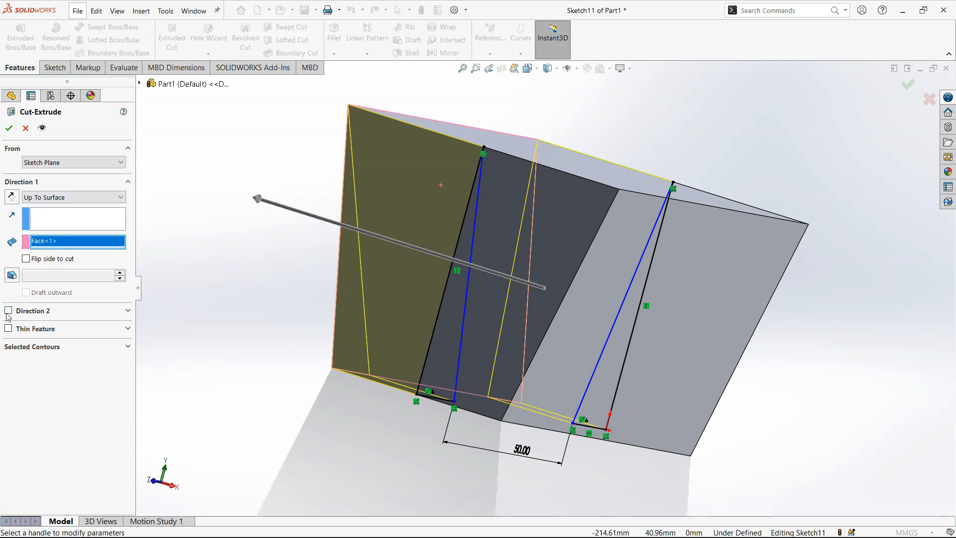
# Enable Direction 2 with Up To Surface at the opposite sloped side face and complete the cut
pyautogui.click(8, 311)
pyautogui.click(73, 324)
pyautogui.click(50, 365)
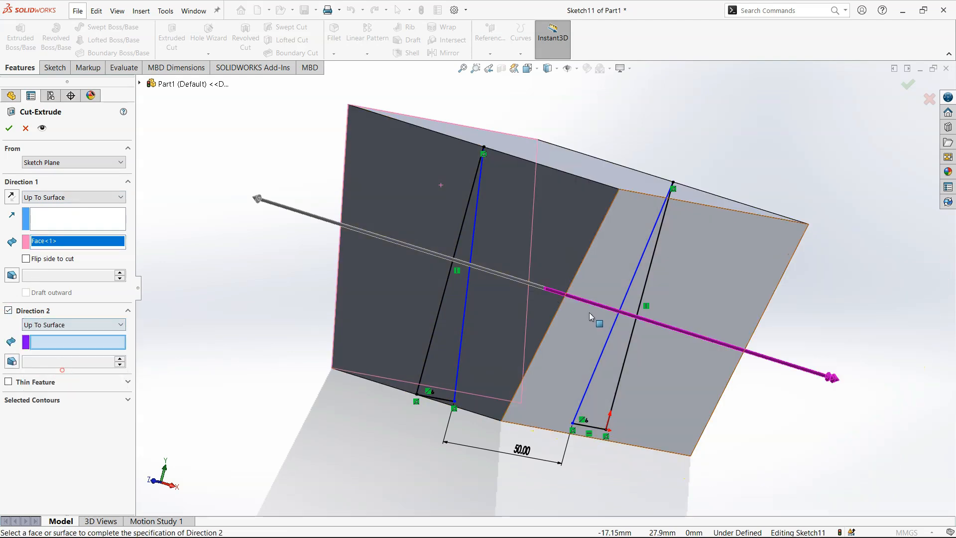
pyautogui.click(583, 326)
pyautogui.click(10, 127)
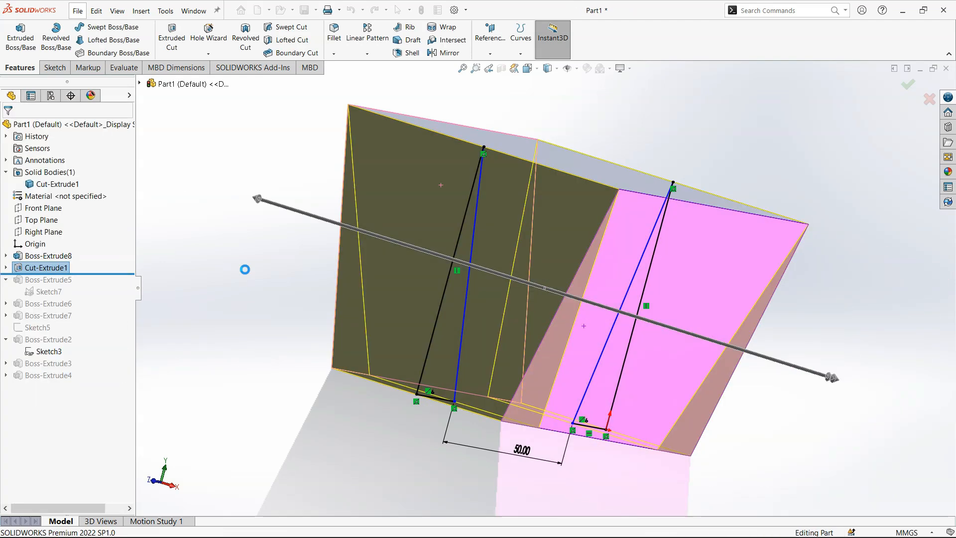
pyautogui.moveTo(258, 255); pyautogui.dragTo(273, 281, button='middle')
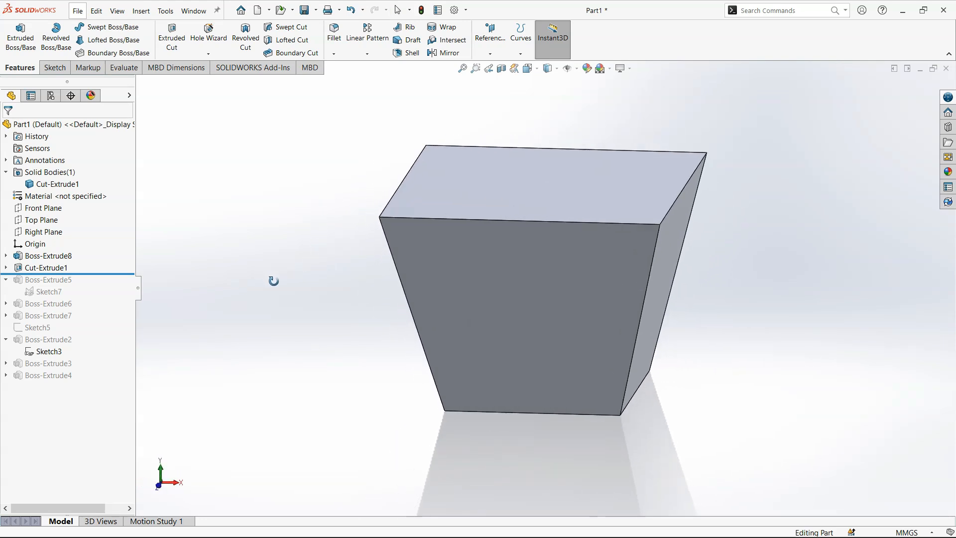
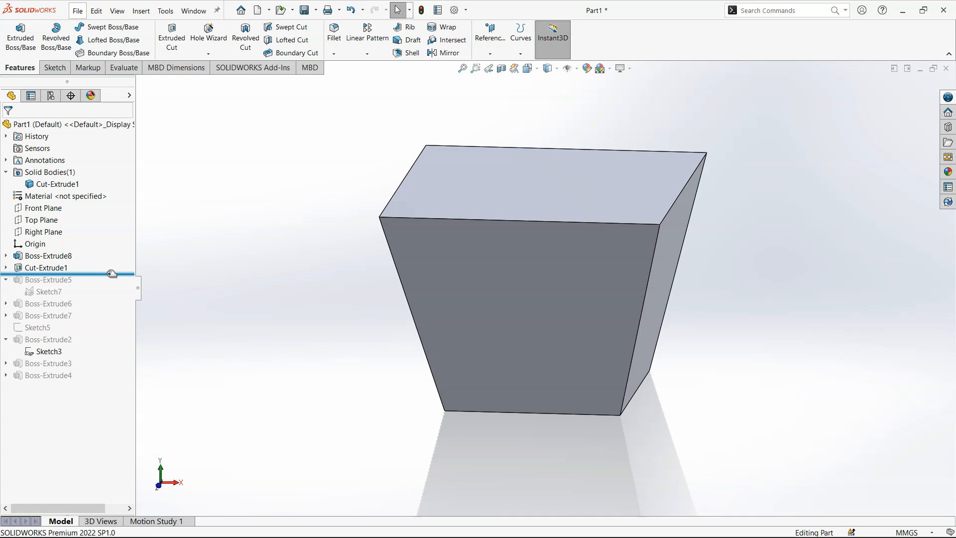
pyautogui.click(43, 207)
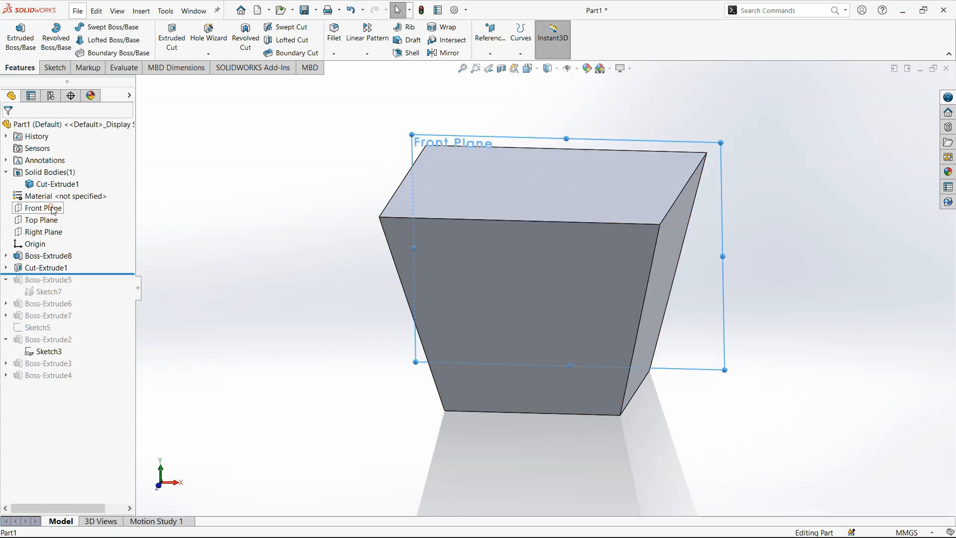
pyautogui.click(60, 193)
pyautogui.scroll(4, 510, 268)
pyautogui.scroll(-2, 627, 301)
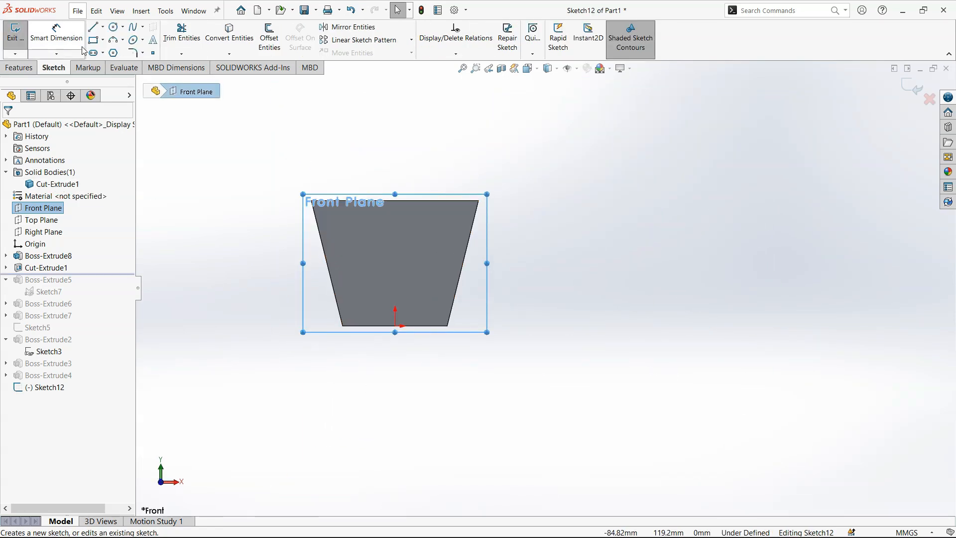
pyautogui.click(916, 90)
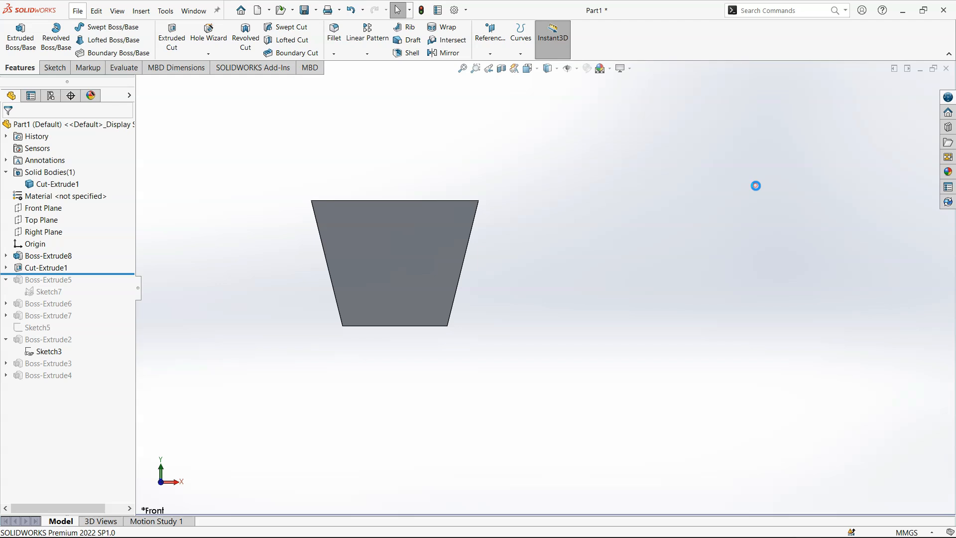
# Start a sketch on the Top Plane and draw a corner rectangle about 47 mm wide behind the block, near the origin
pyautogui.click(52, 220)
pyautogui.click(53, 204)
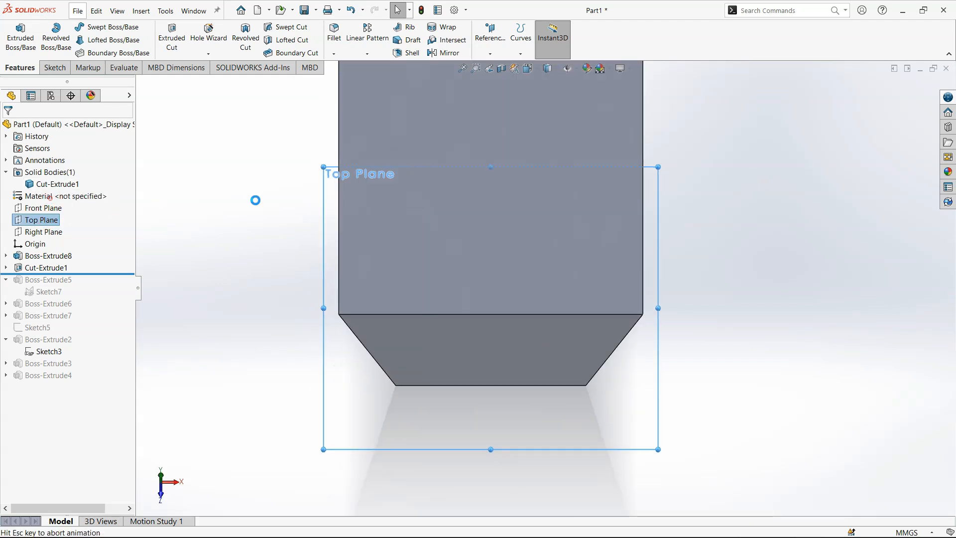
pyautogui.scroll(3, 476, 249)
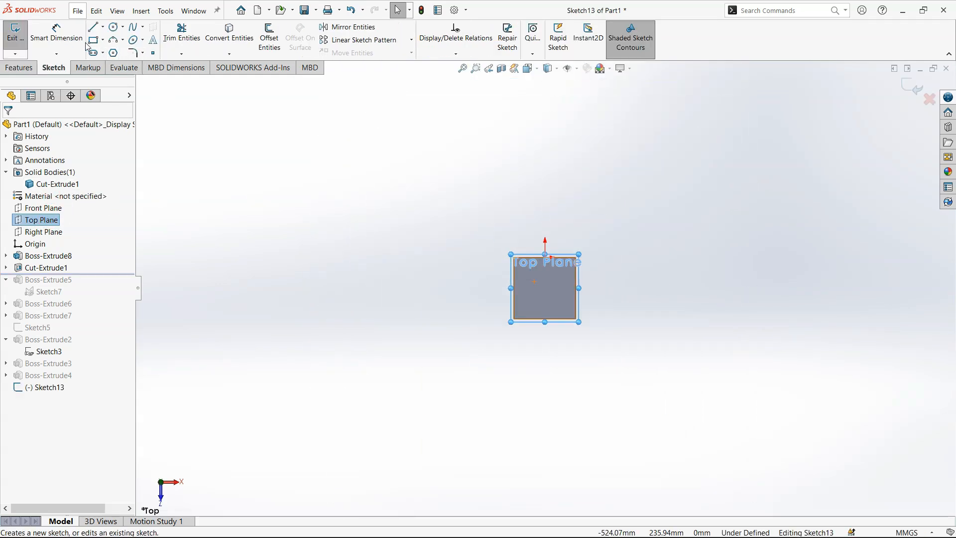
pyautogui.click(525, 228)
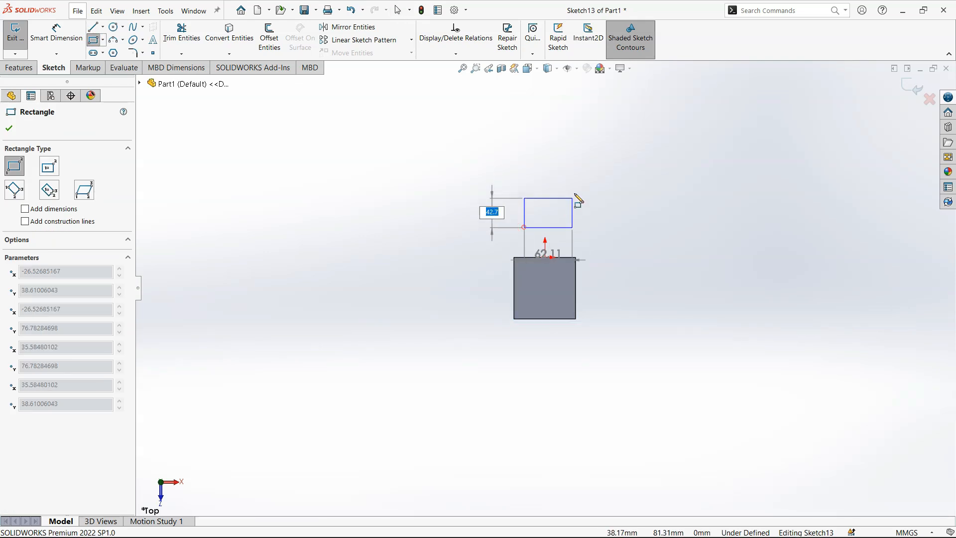
pyautogui.click(560, 193)
pyautogui.press('Escape')
# Dimension the rectangle's upper edge at 50 mm
pyautogui.scroll(-3, 563, 199)
pyautogui.click(616, 246)
pyautogui.moveTo(617, 247); pyautogui.dragTo(612, 215, button='right')
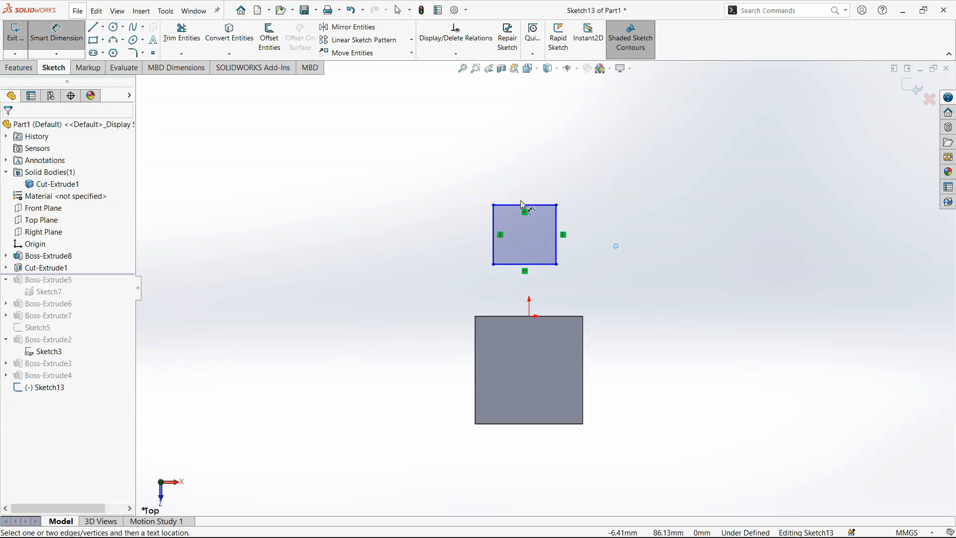
pyautogui.click(529, 199)
pyautogui.click(531, 193)
pyautogui.write('60')
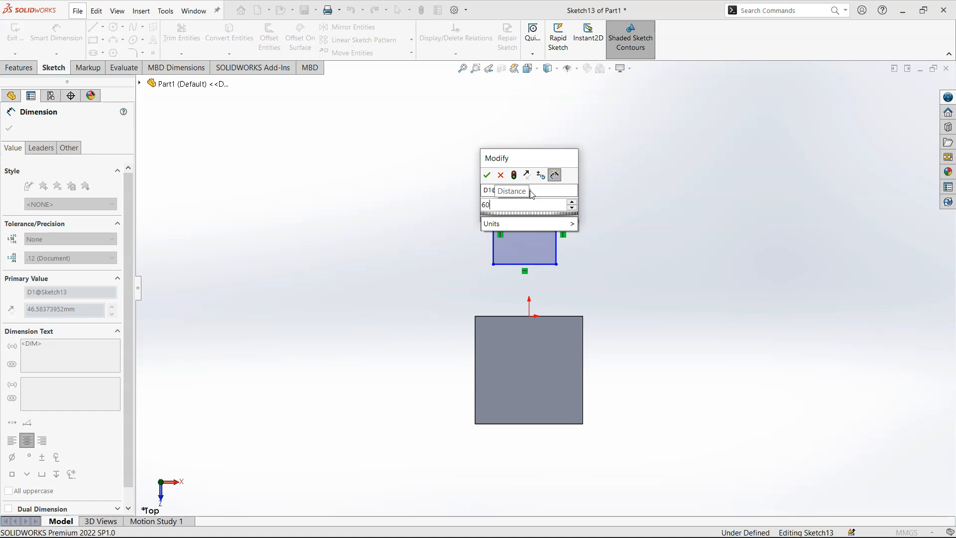
pyautogui.press('BackSpace')
pyautogui.write('0')
pyautogui.press('Return')
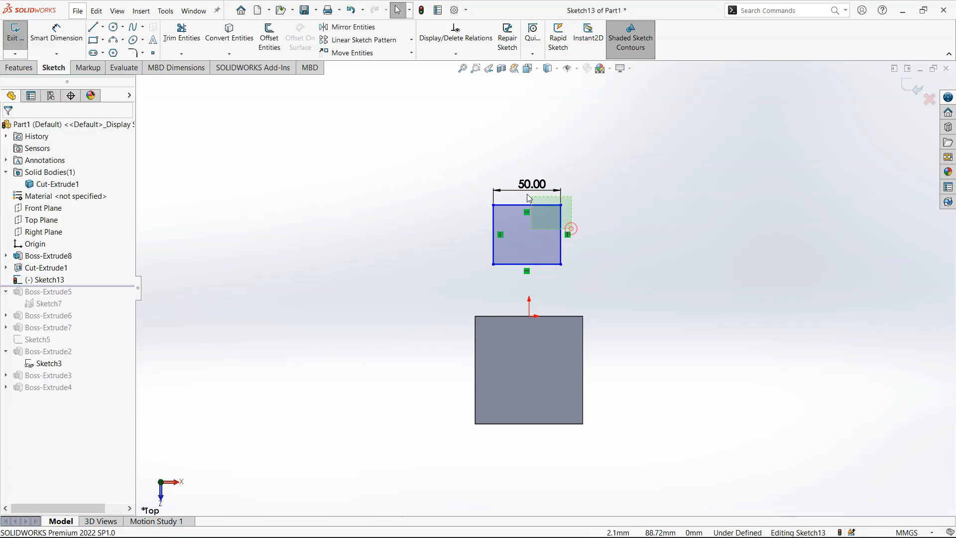
# Make all four sides of the rectangle equal in length
pyautogui.moveTo(530, 198); pyautogui.dragTo(529, 198)
pyautogui.moveTo(582, 285); pyautogui.dragTo(441, 124)
pyautogui.click(515, 132)
pyautogui.moveTo(586, 271); pyautogui.dragTo(477, 202)
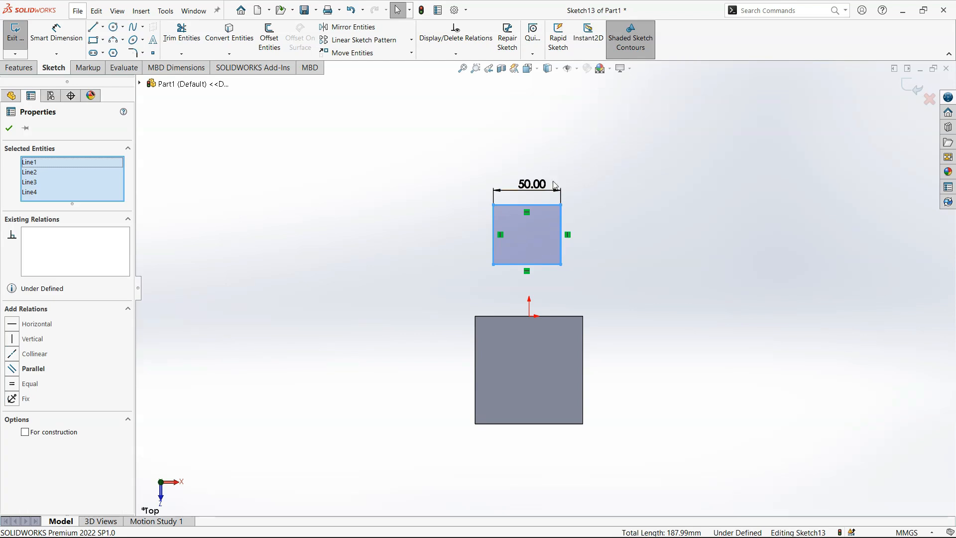
pyautogui.click(32, 381)
pyautogui.click(376, 220)
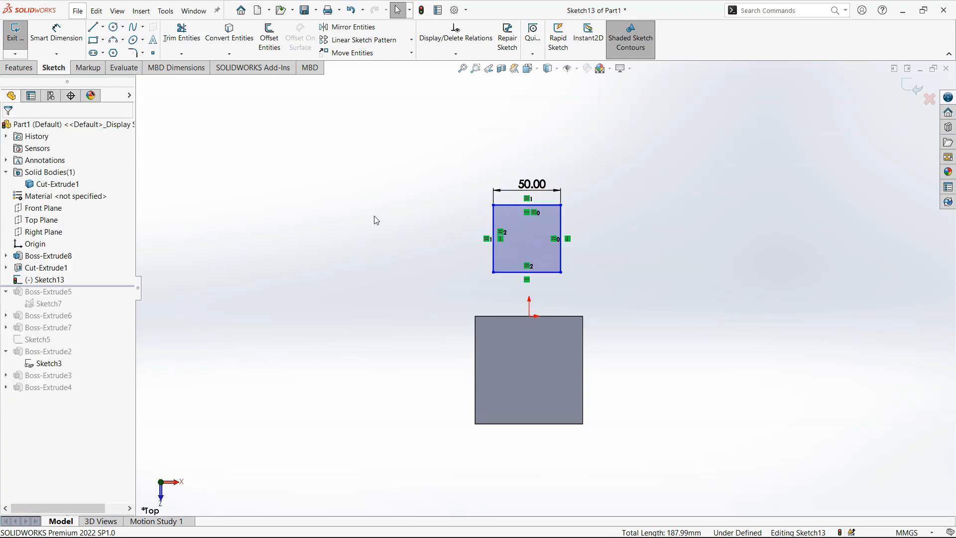
# Dimension the distance from the square's lower edge to the origin at 30 mm
pyautogui.moveTo(396, 287); pyautogui.dragTo(416, 236, button='right')
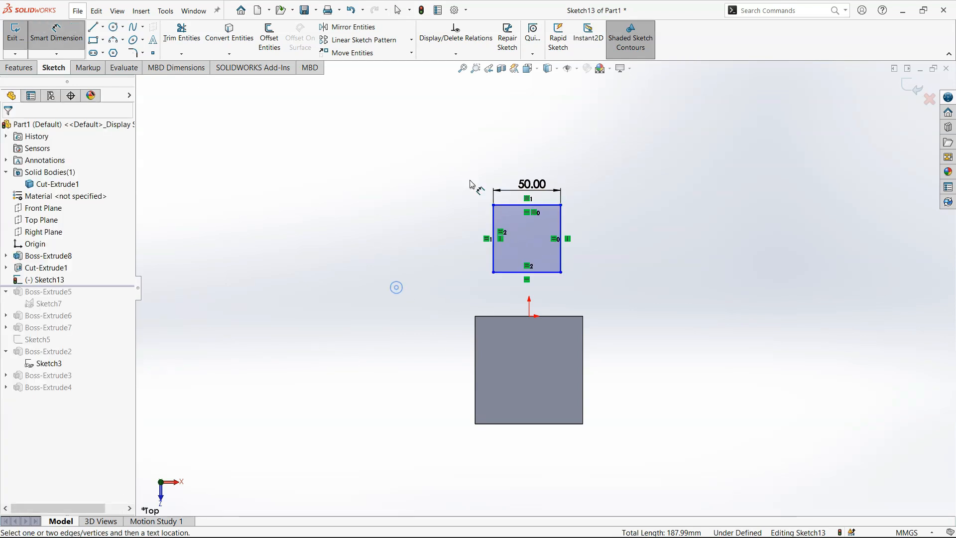
pyautogui.click(544, 273)
pyautogui.click(528, 316)
pyautogui.click(610, 287)
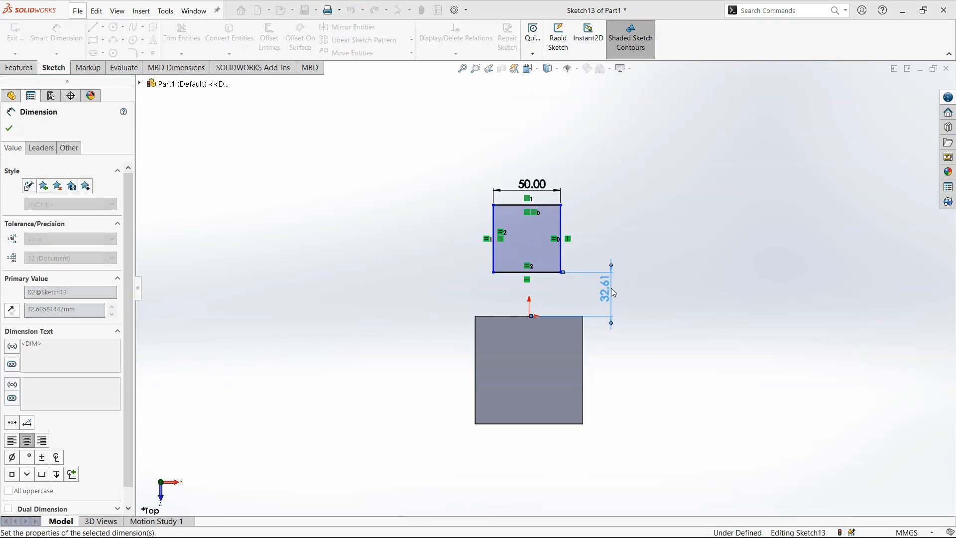
pyautogui.write('30')
pyautogui.press('Return')
pyautogui.press('Escape')
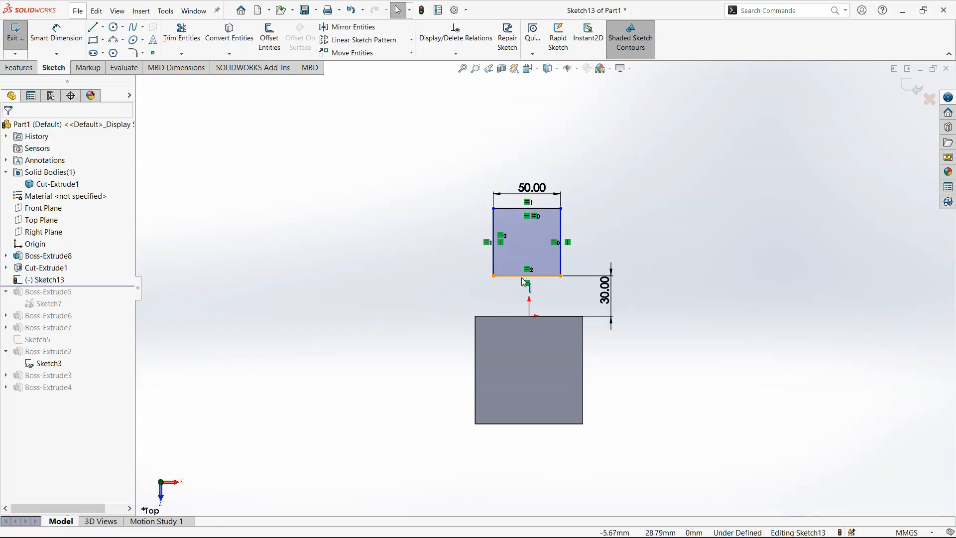
# Align the midpoint of the square's lower edge with the origin using a Vertical relation
pyautogui.click(529, 278)
pyautogui.keyDown('ctrl'); pyautogui.click(529, 315); pyautogui.keyUp('ctrl')
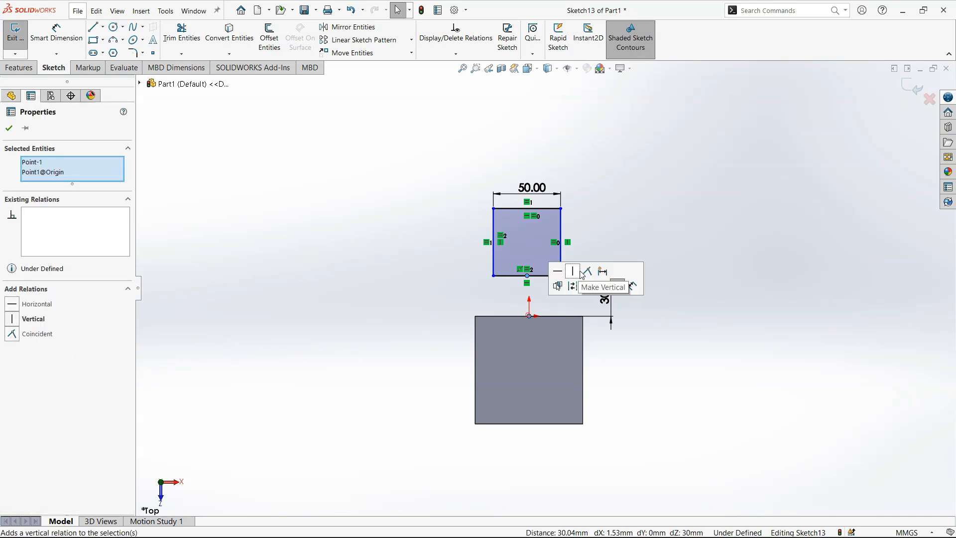
pyautogui.click(580, 274)
pyautogui.press('Escape')
# Start a Boss-Extrude of the 50 mm square and end it Up To Surface at the block's upper face
pyautogui.click(10, 68)
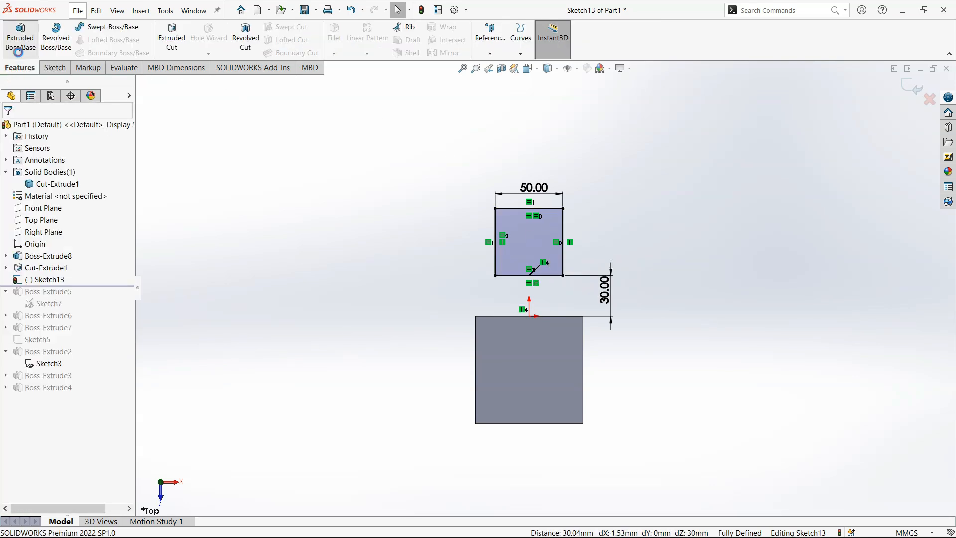
pyautogui.click(20, 37)
pyautogui.click(77, 194)
pyautogui.click(79, 196)
pyautogui.click(509, 351)
pyautogui.moveTo(509, 351); pyautogui.dragTo(525, 287, button='middle')
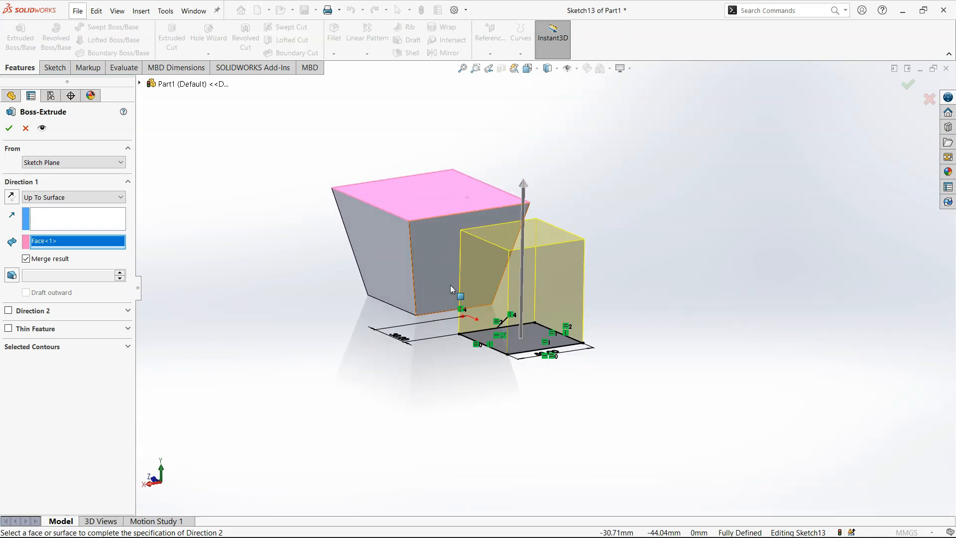
pyautogui.moveTo(424, 260)
pyautogui.mouseDown(button='middle')
pyautogui.moveTo(360, 270)
pyautogui.moveTo(366, 281)
pyautogui.moveTo(390, 218)
pyautogui.moveTo(413, 222)
pyautogui.mouseUp(button='middle')
# Enable an outward draft on the extrusion and raise its angle to 12°
pyautogui.click(13, 277)
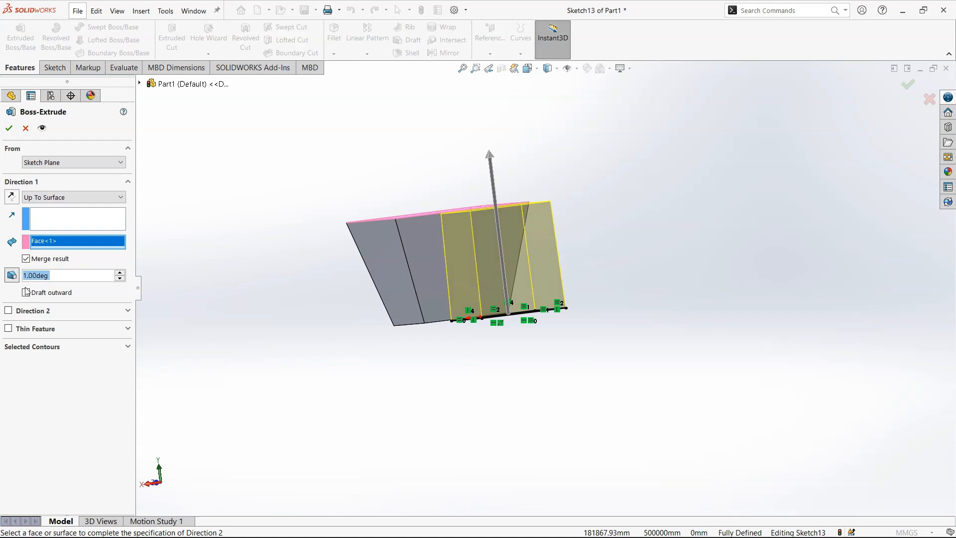
pyautogui.moveTo(382, 245); pyautogui.dragTo(443, 264, button='middle')
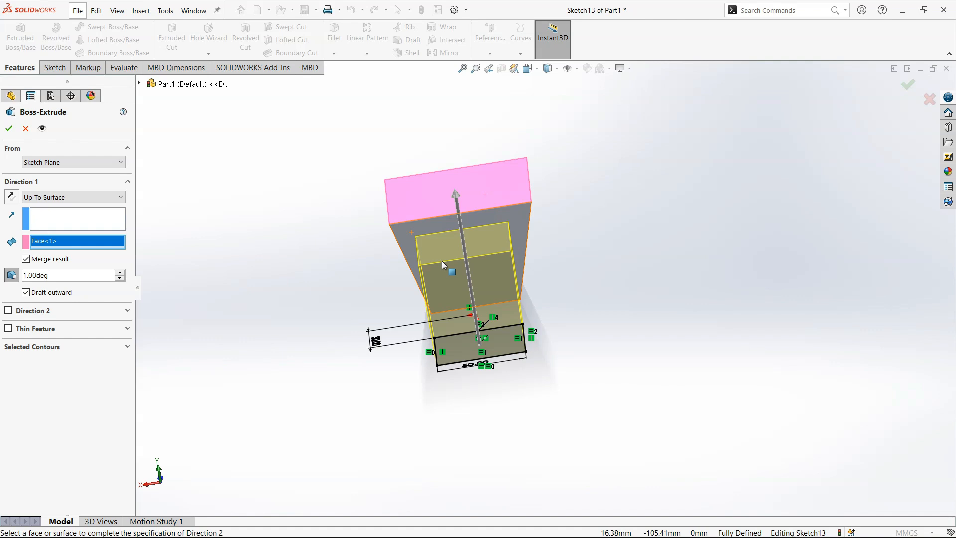
pyautogui.click(120, 272)
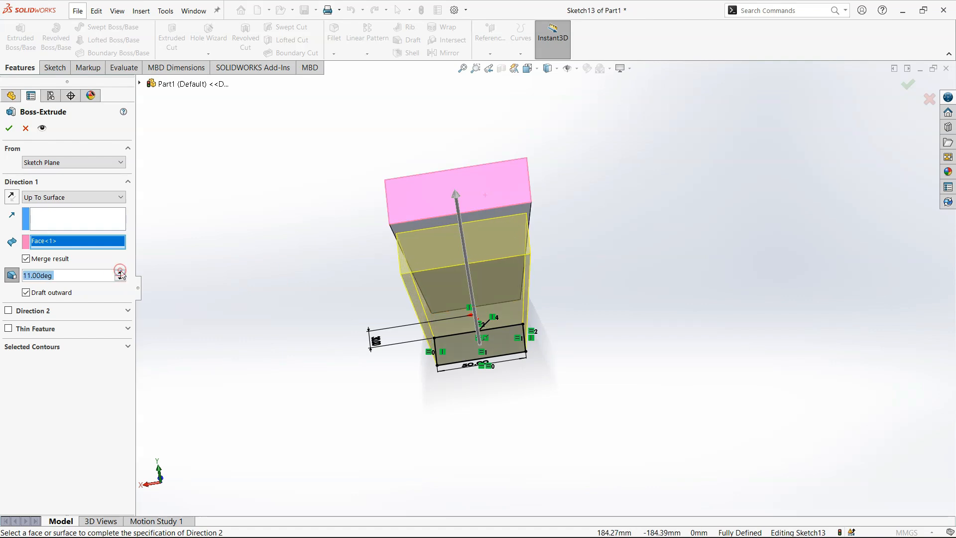
pyautogui.moveTo(477, 267); pyautogui.dragTo(469, 227, button='middle')
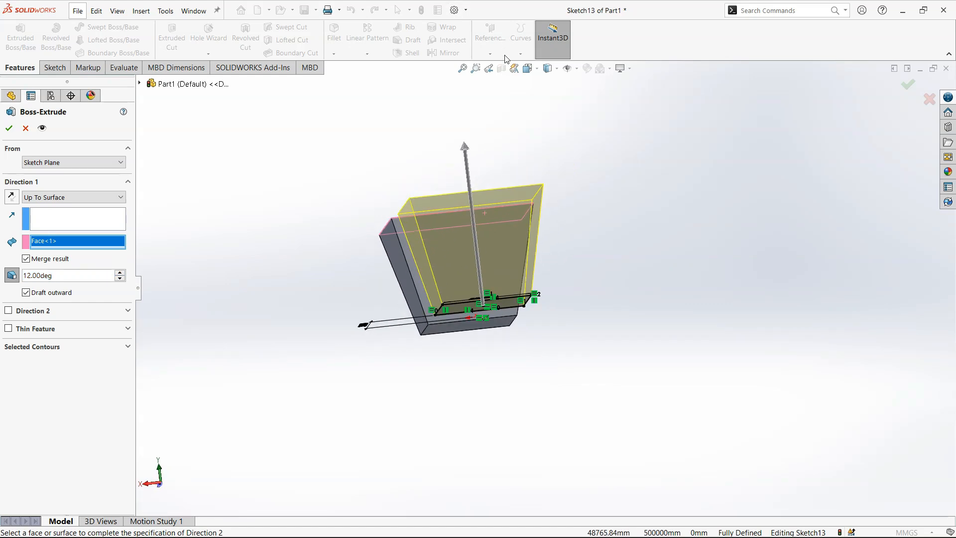
# Compare the taper with the block in right and front views, set the draft angle to 14° and finish the extrusion
pyautogui.click(531, 69)
pyautogui.click(557, 109)
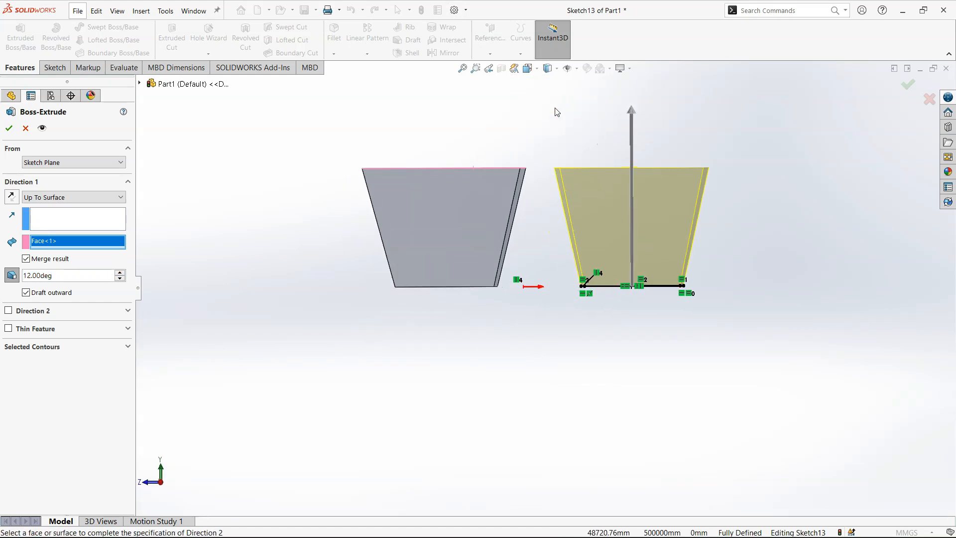
pyautogui.click(527, 69)
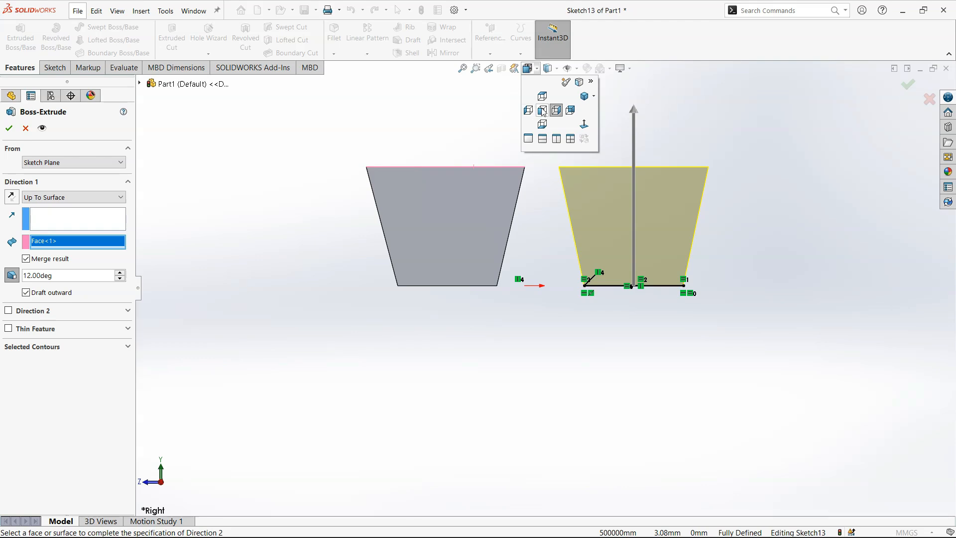
pyautogui.click(543, 110)
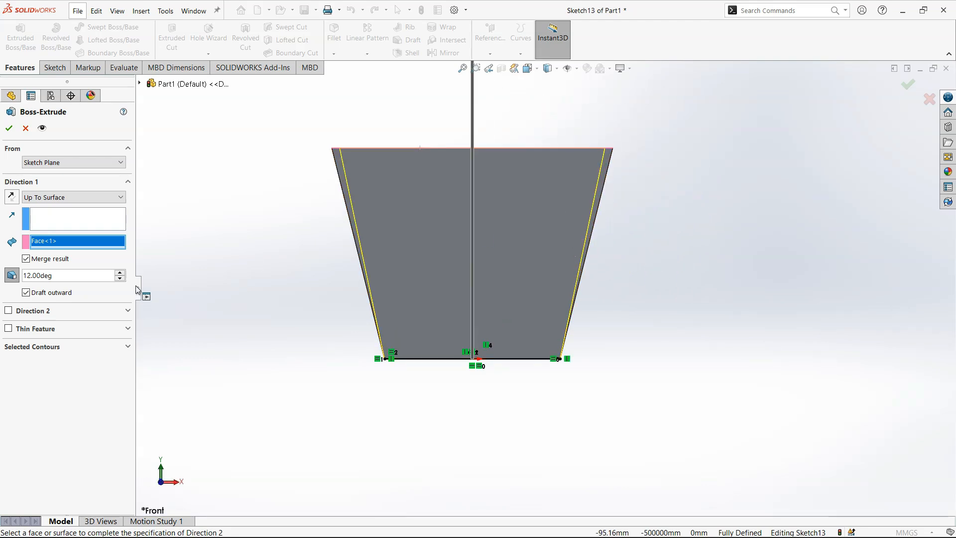
pyautogui.click(121, 273)
pyautogui.click(121, 273)
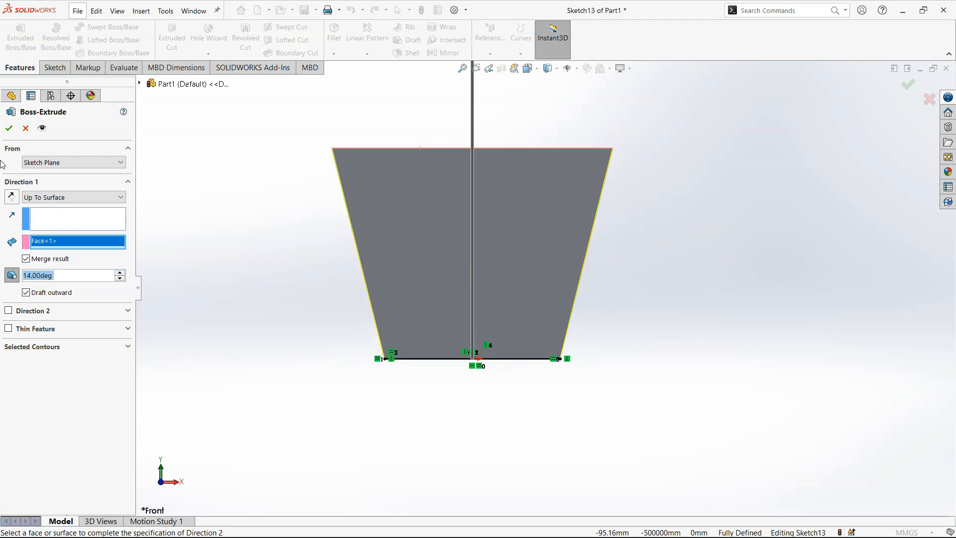
pyautogui.click(9, 128)
pyautogui.moveTo(243, 287); pyautogui.dragTo(208, 255, button='middle')
pyautogui.moveTo(193, 268); pyautogui.dragTo(272, 200, button='right')
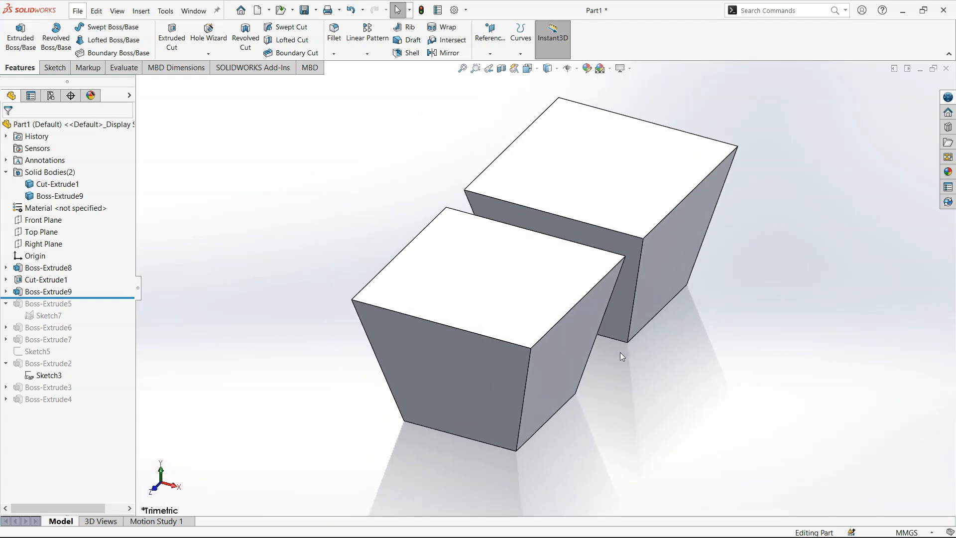
# Delete the rear tapered extrusion together with its square sketch
pyautogui.scroll(-2, 435, 422)
pyautogui.click(52, 292)
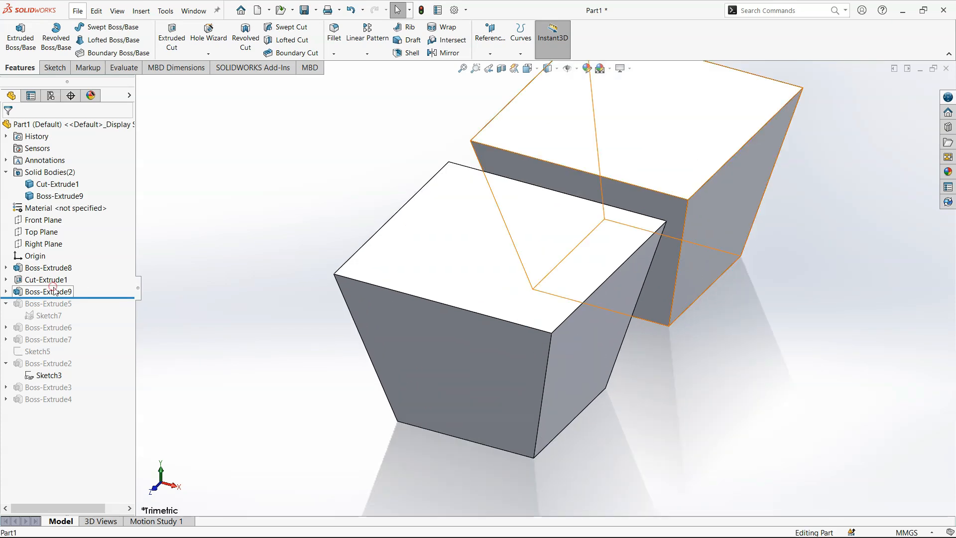
pyautogui.press('Delete')
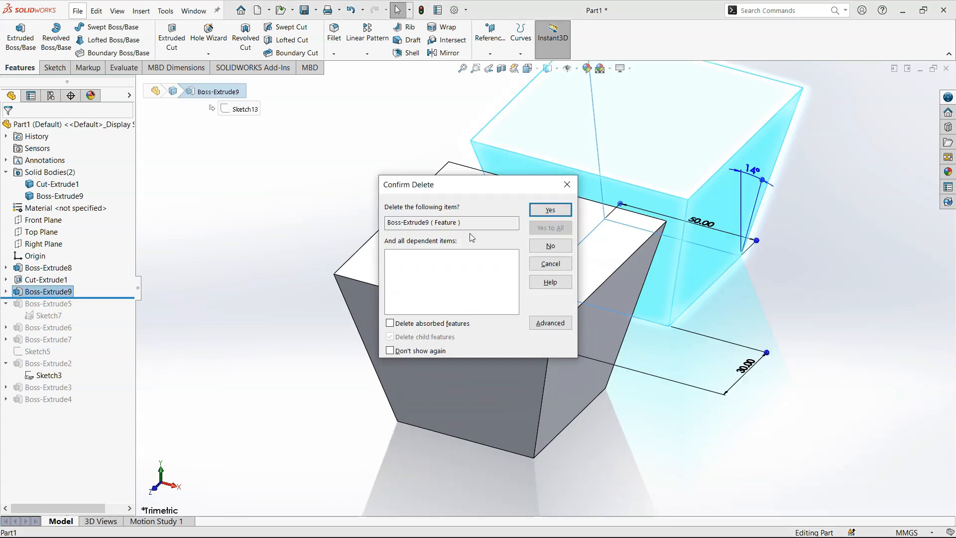
pyautogui.click(546, 207)
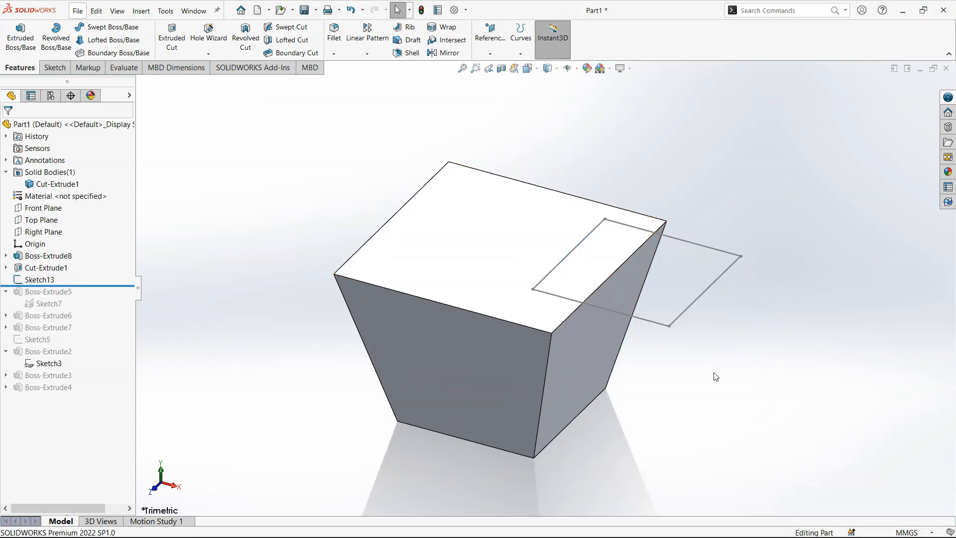
pyautogui.click(39, 280)
pyautogui.press('Delete')
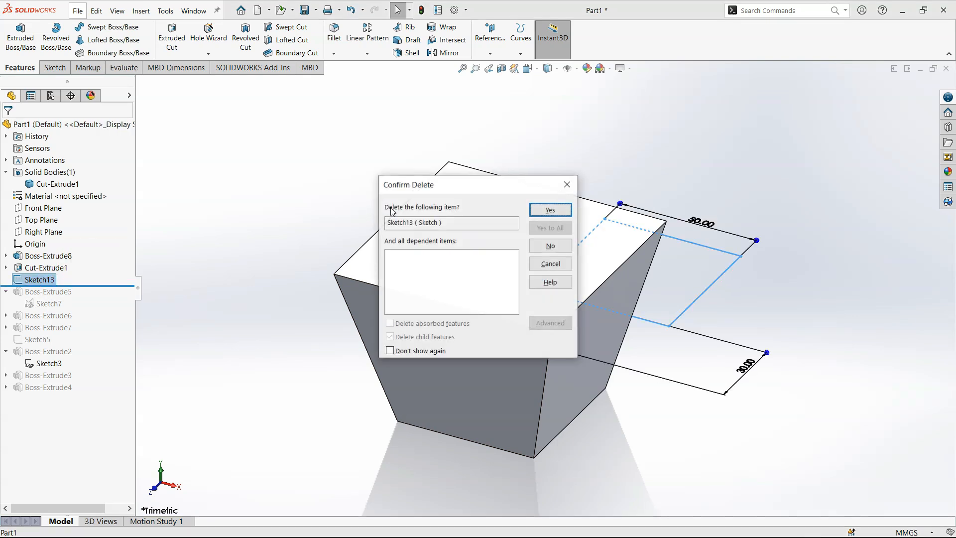
pyautogui.click(550, 209)
# Sketch a rectangle about 82 × 51 mm behind the block, on the plane of the block's upper face
pyautogui.click(558, 202)
pyautogui.click(534, 188)
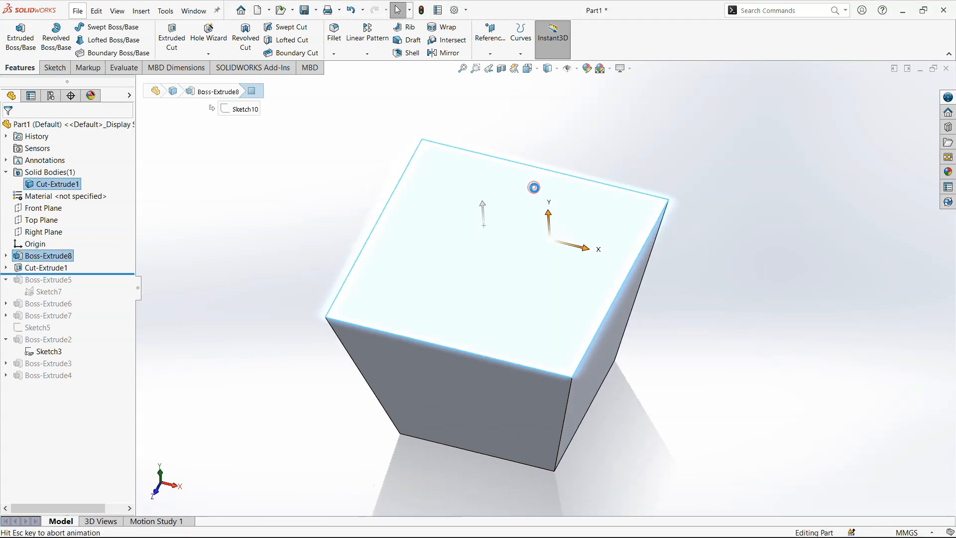
pyautogui.scroll(7, 627, 189)
pyautogui.scroll(-3, 593, 226)
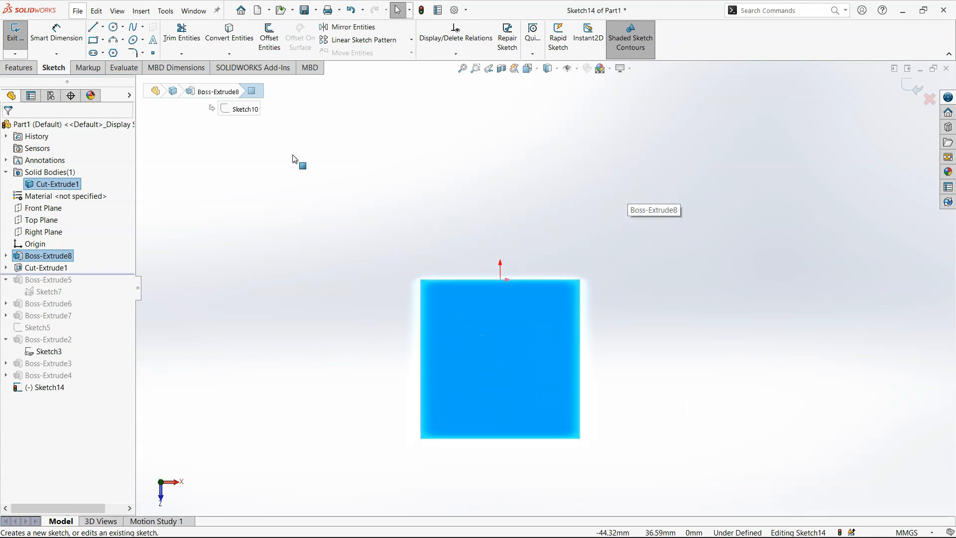
pyautogui.click(93, 40)
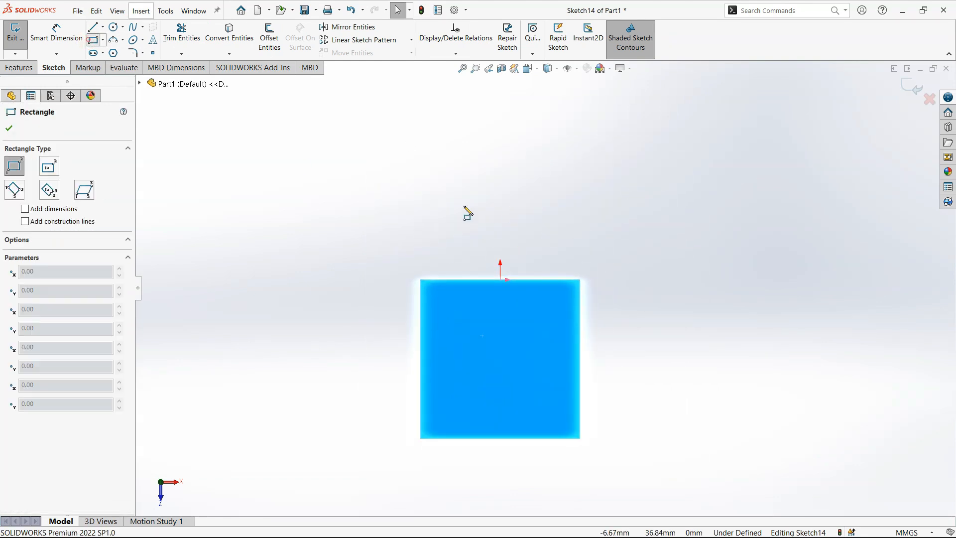
pyautogui.moveTo(413, 217)
pyautogui.mouseDown()
pyautogui.moveTo(561, 169)
pyautogui.moveTo(576, 115)
pyautogui.mouseUp()
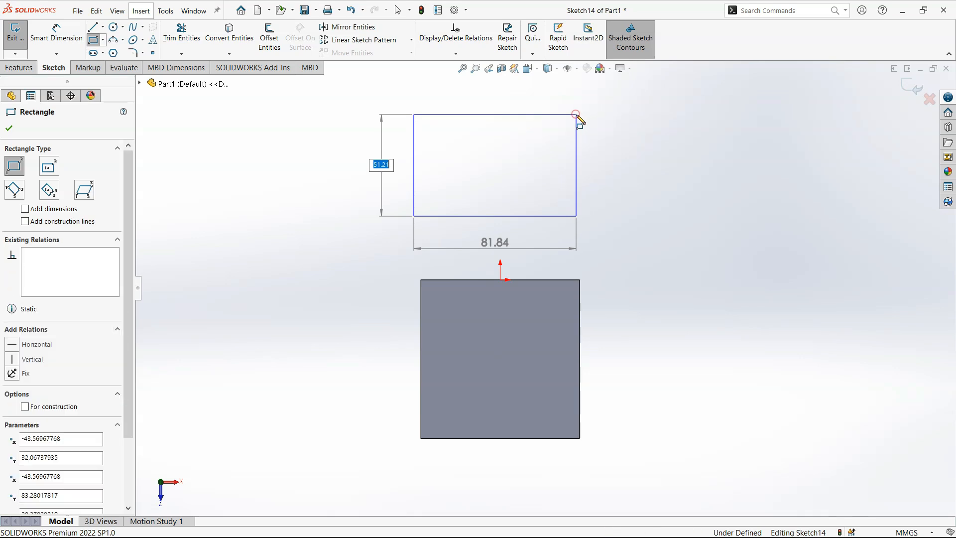
pyautogui.press('Escape')
# Make all four sides of the new rectangle equal in length
pyautogui.click(576, 207)
pyautogui.press('Escape')
pyautogui.click(507, 171)
pyautogui.keyDown('ctrl'); pyautogui.click(510, 313); pyautogui.keyUp('ctrl')
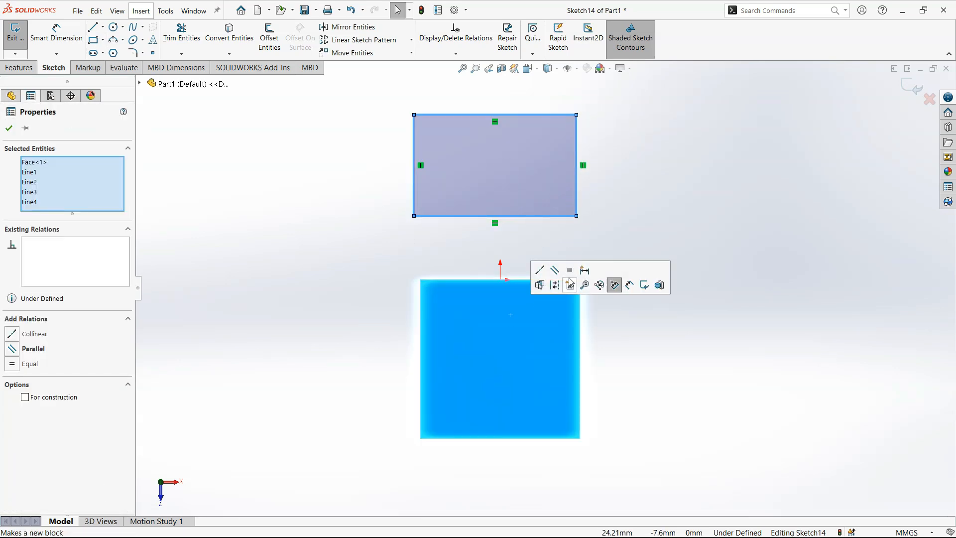
pyautogui.click(569, 273)
pyautogui.click(553, 275)
pyautogui.press('Escape')
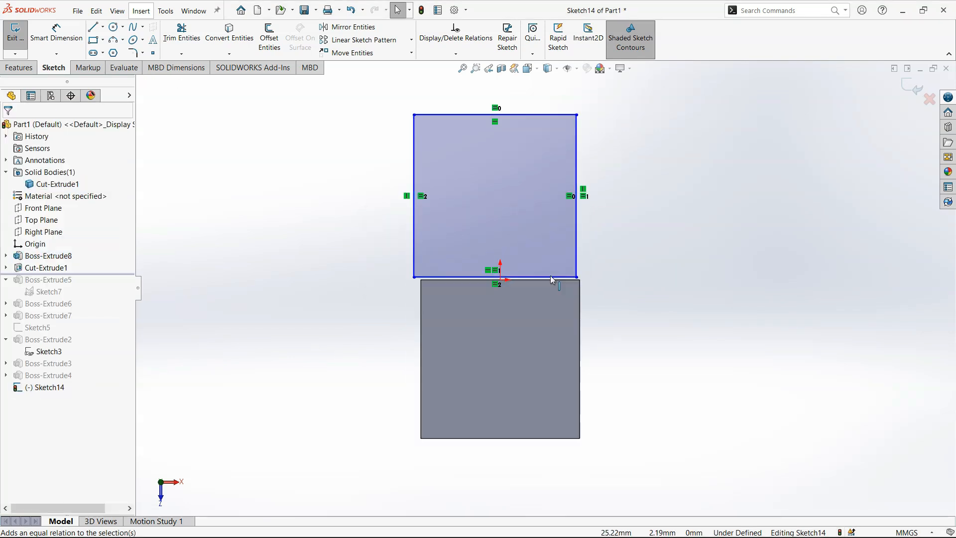
# Move the square away from the block and dimension the gap to the block's rear edge at 30 mm
pyautogui.moveTo(559, 256); pyautogui.dragTo(570, 211)
pyautogui.click(640, 306)
pyautogui.moveTo(639, 306); pyautogui.dragTo(637, 269, button='right')
pyautogui.click(536, 231)
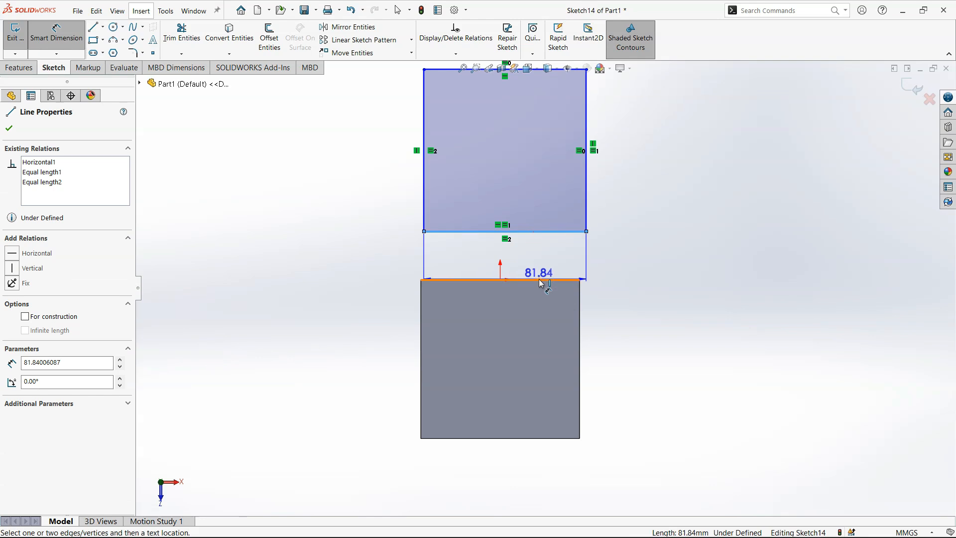
pyautogui.click(538, 280)
pyautogui.click(613, 265)
pyautogui.write('30')
pyautogui.press('Return')
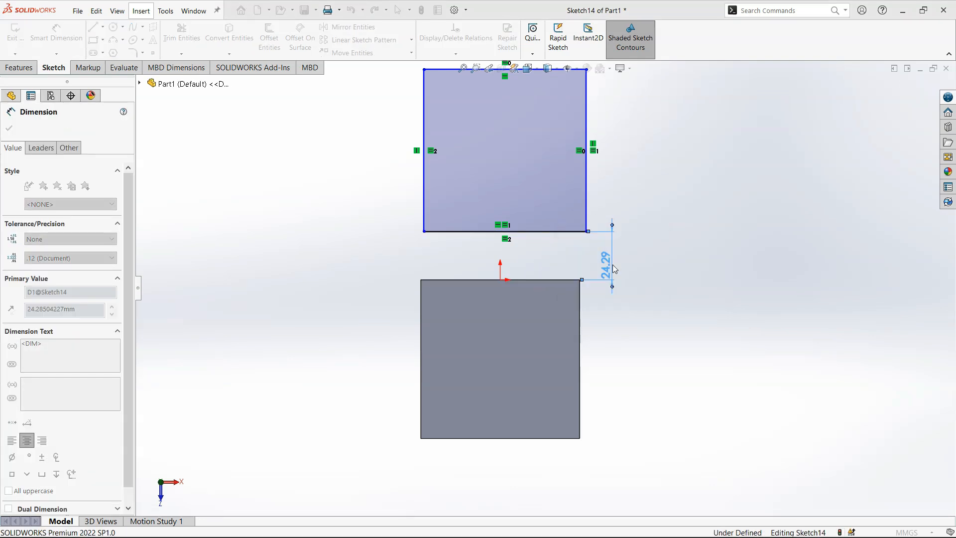
pyautogui.press('Escape')
# Make the square's right side collinear with the block's right edge
pyautogui.click(583, 214)
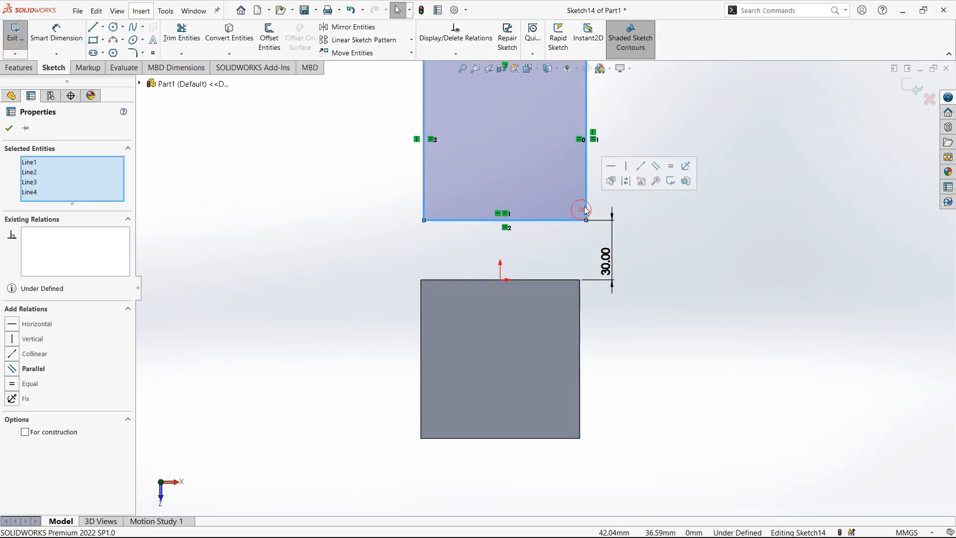
pyautogui.click(592, 210)
pyautogui.click(589, 213)
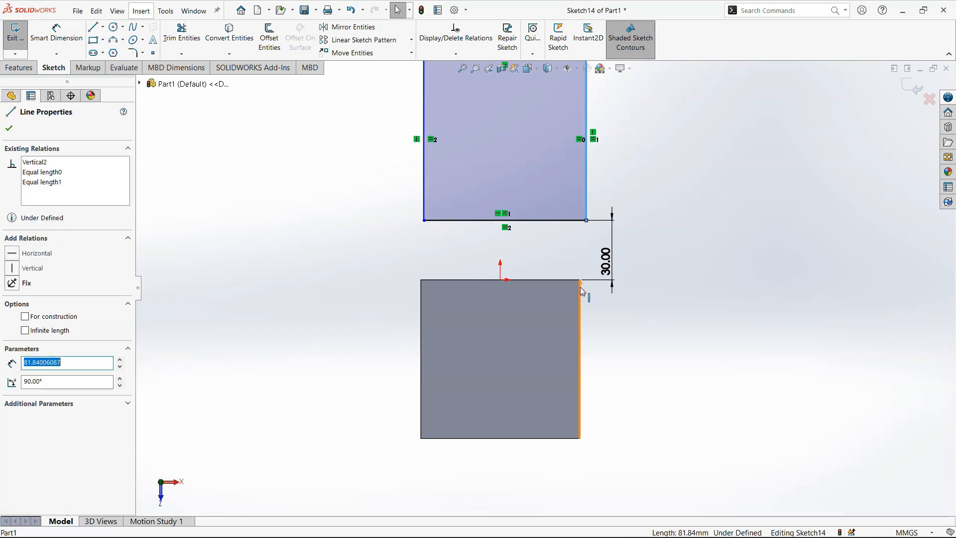
pyautogui.keyDown('ctrl'); pyautogui.click(581, 293); pyautogui.keyUp('ctrl')
pyautogui.click(621, 258)
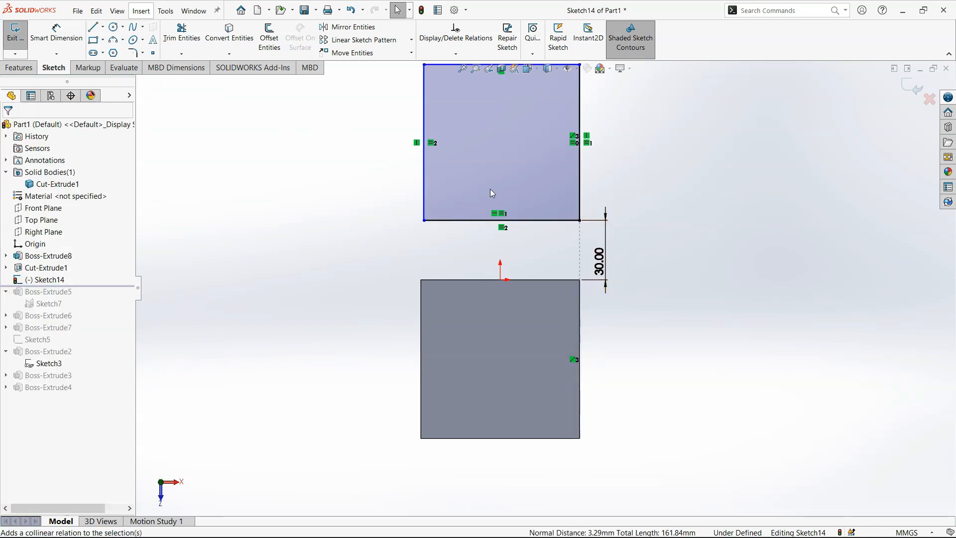
# Make the square's left side collinear with the block's left edge
pyautogui.scroll(2, 485, 205)
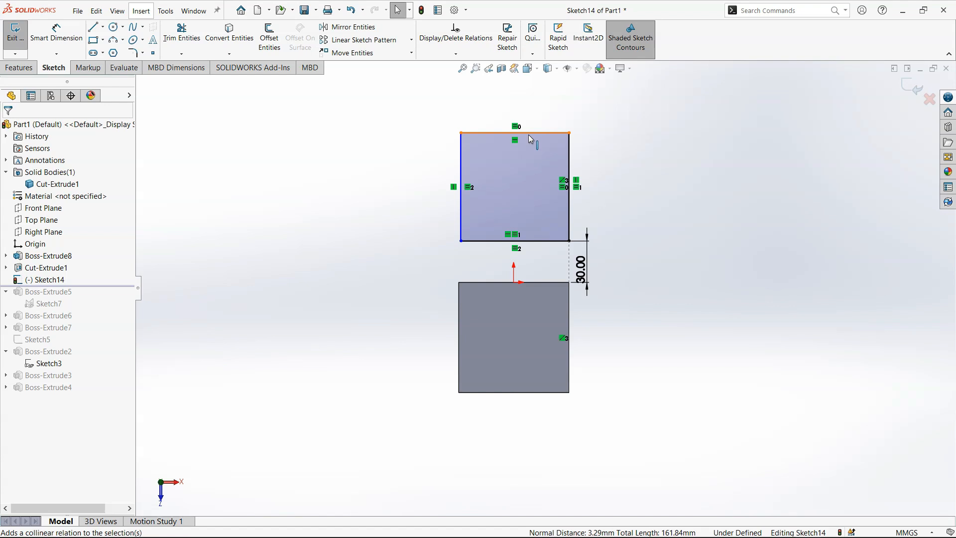
pyautogui.click(460, 228)
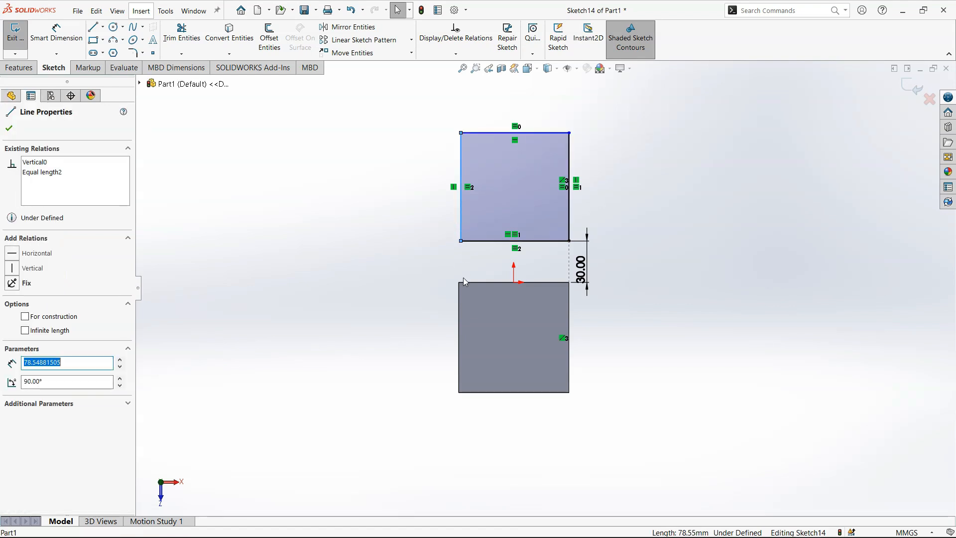
pyautogui.keyDown('ctrl'); pyautogui.click(459, 299); pyautogui.keyUp('ctrl')
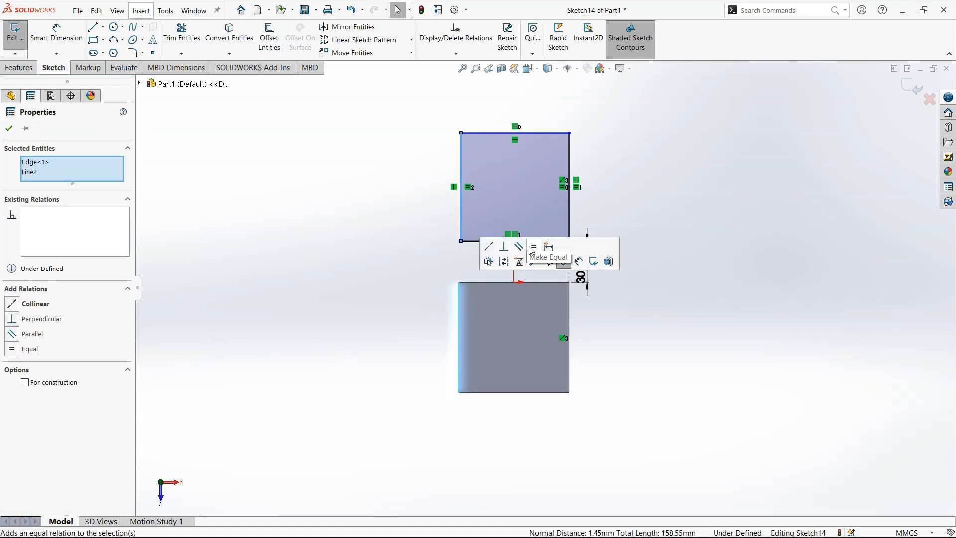
pyautogui.click(487, 246)
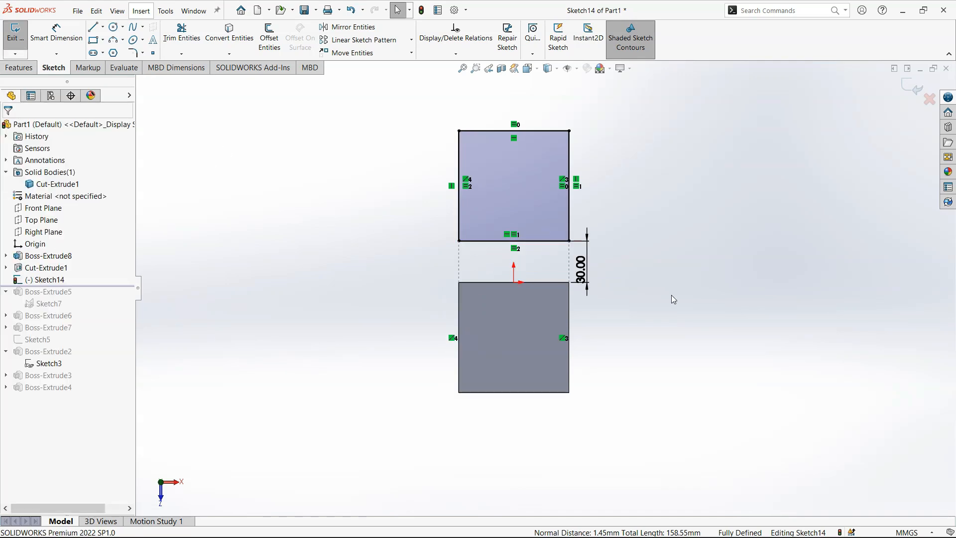
pyautogui.moveTo(671, 295); pyautogui.dragTo(629, 170, button='right')
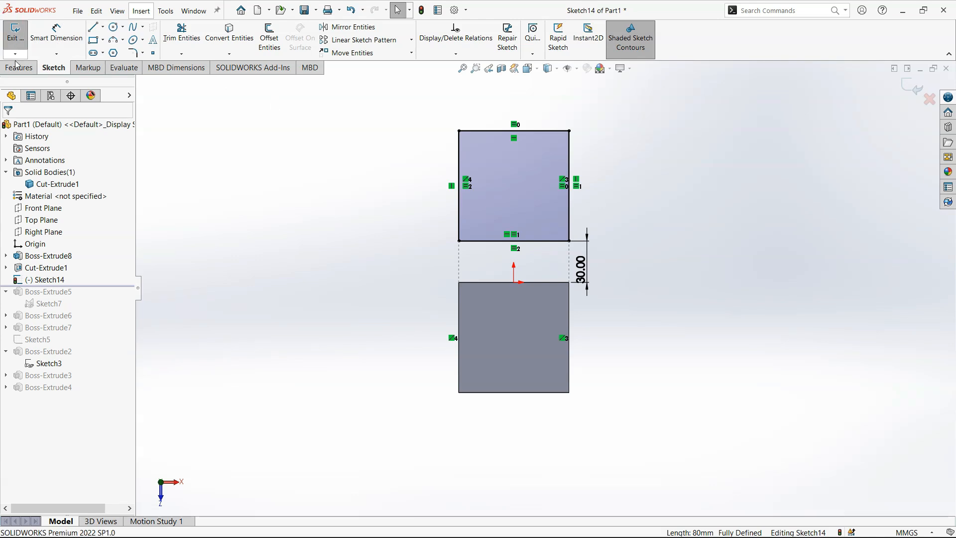
# Start a Boss-Extrude of the square downward, ending Up To Surface at the block's lower face
pyautogui.click(19, 67)
pyautogui.click(20, 38)
pyautogui.moveTo(602, 297); pyautogui.dragTo(461, 345, button='middle')
pyautogui.click(461, 345)
pyautogui.moveTo(525, 249); pyautogui.dragTo(497, 427, button='middle')
pyautogui.scroll(-3, 560, 285)
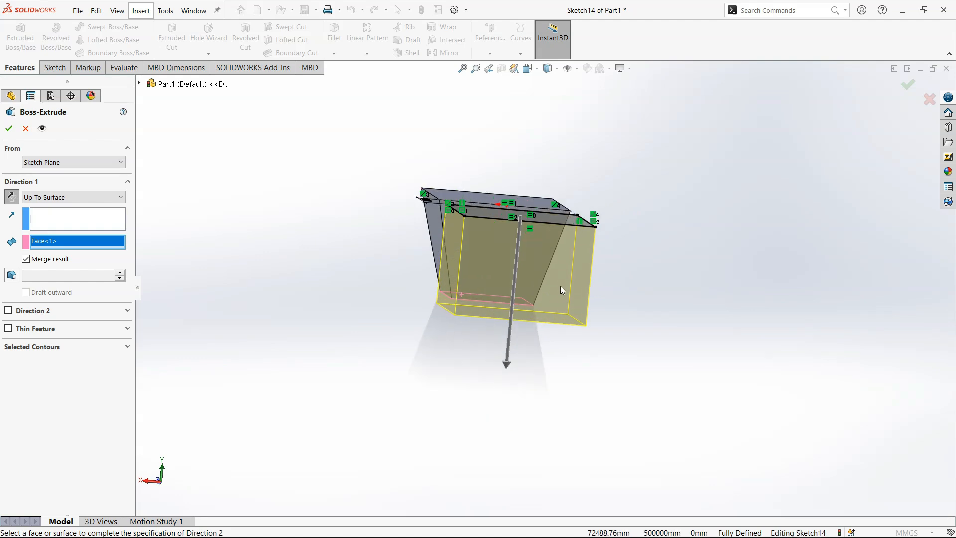
# Apply a 14° inward draft to the extrusion, finish it and show the part in trimetric view
pyautogui.click(14, 276)
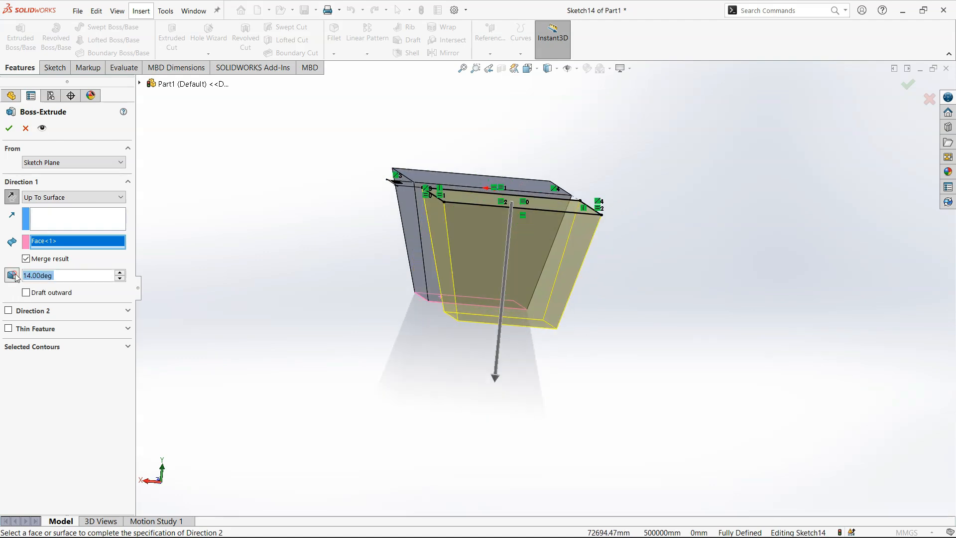
pyautogui.scroll(-1, 534, 337)
pyautogui.moveTo(534, 338)
pyautogui.mouseDown(button='middle')
pyautogui.moveTo(509, 305)
pyautogui.moveTo(443, 327)
pyautogui.moveTo(246, 300)
pyautogui.moveTo(134, 309)
pyautogui.moveTo(115, 321)
pyautogui.mouseUp(button='middle')
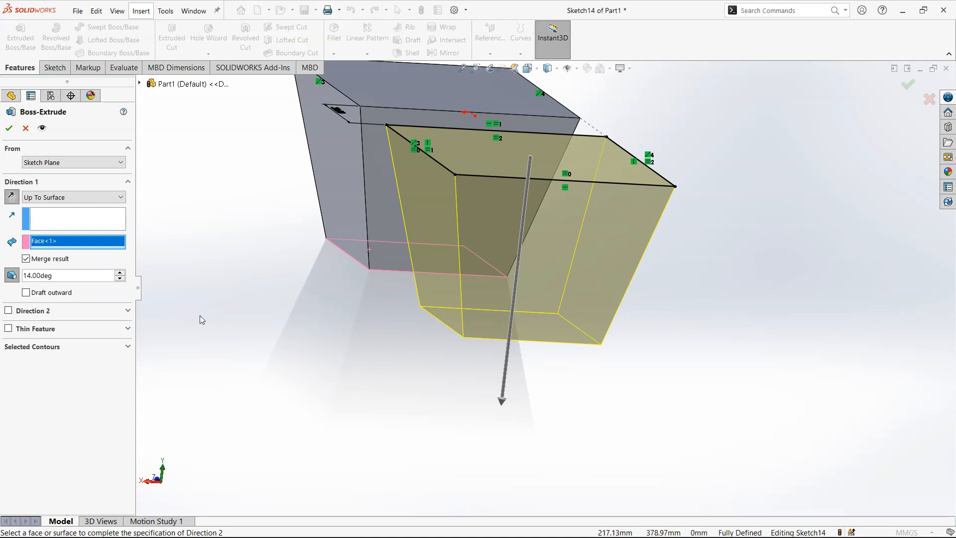
pyautogui.press('Return')
pyautogui.moveTo(500, 192); pyautogui.dragTo(264, 203, button='middle')
pyautogui.hotkey('ctrl', '7')
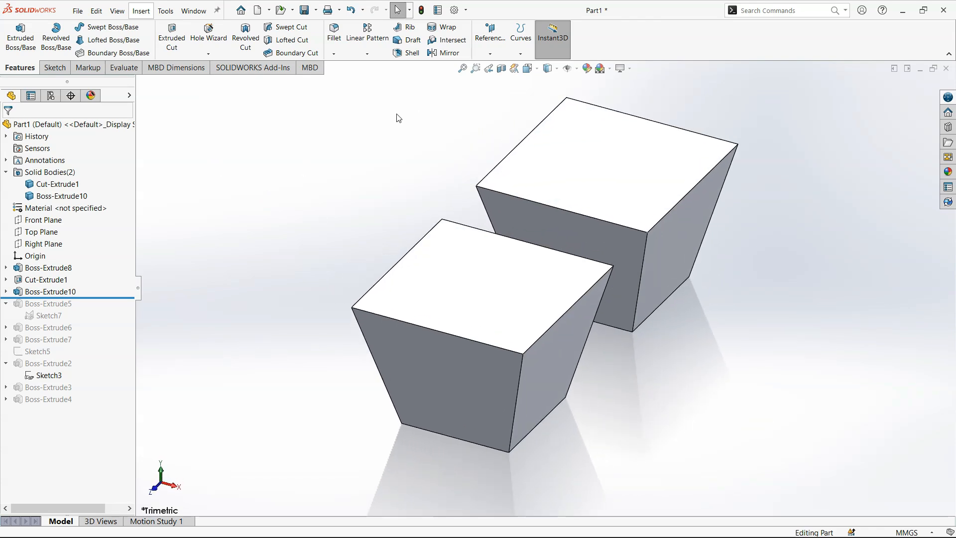
# Reopen the rear block's extrusion, review its available end conditions and close it with Up To Surface kept
pyautogui.click(63, 292)
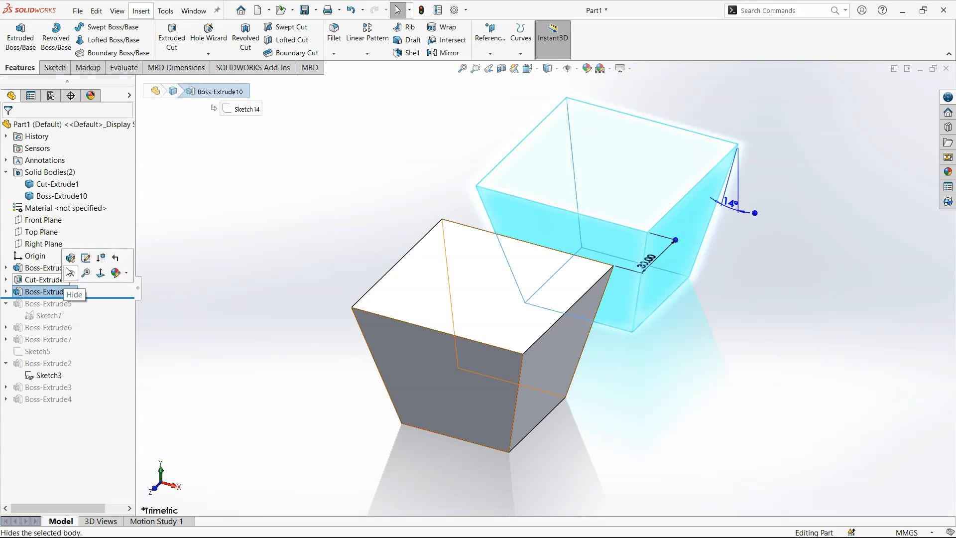
pyautogui.click(70, 254)
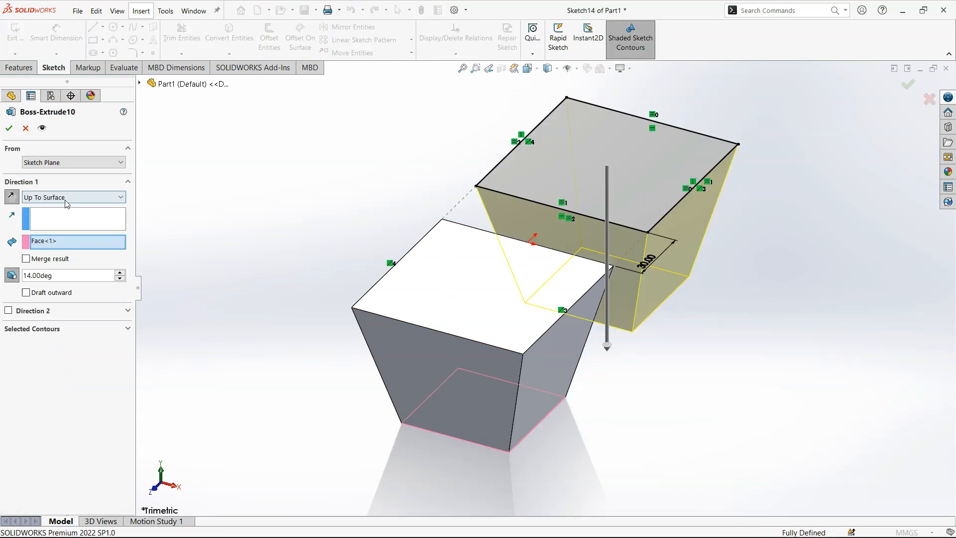
pyautogui.click(65, 201)
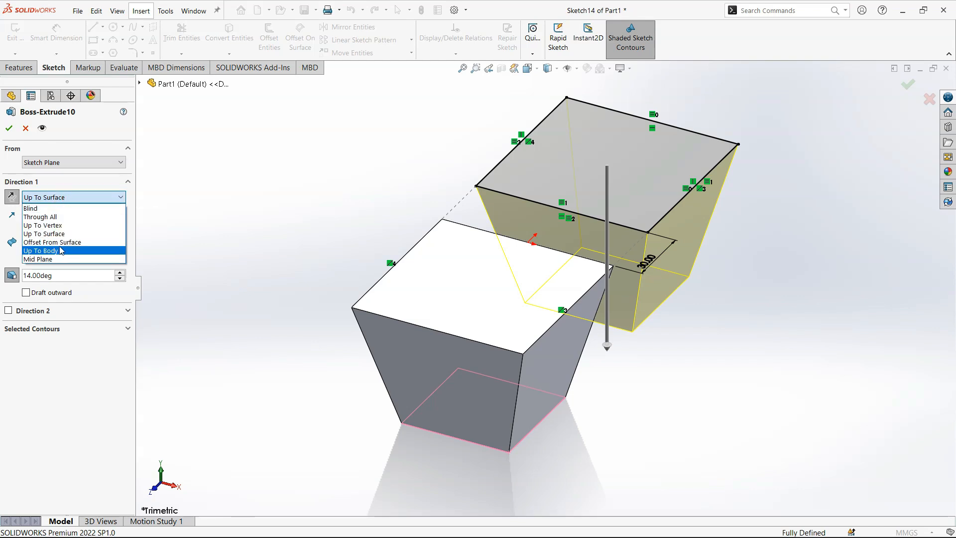
pyautogui.click(68, 195)
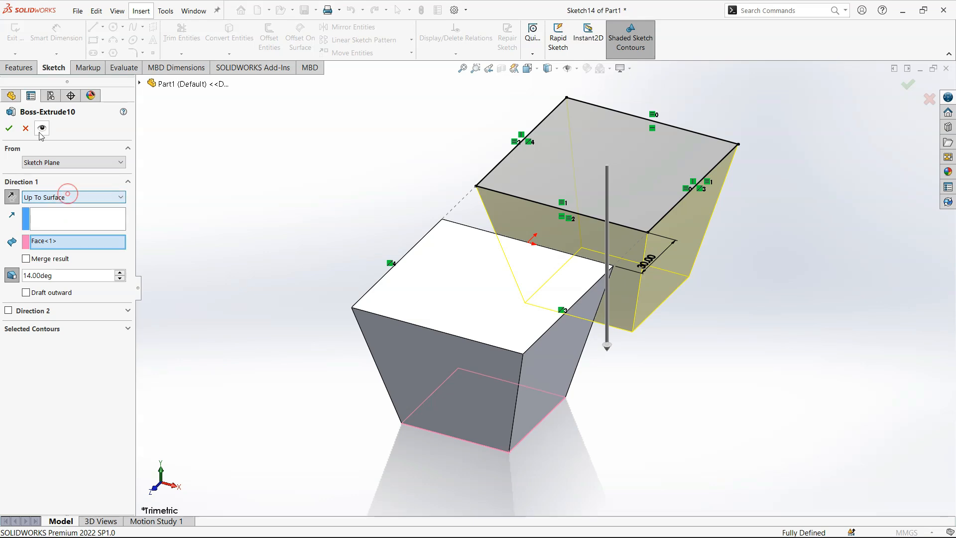
pyautogui.click(9, 128)
pyautogui.click(219, 185)
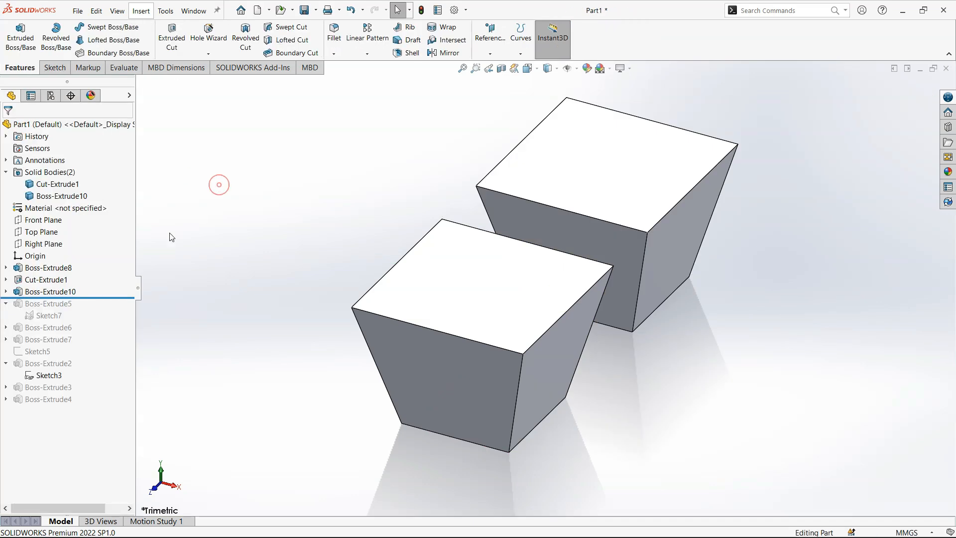
# Delete all the extrude and cut features from the part
pyautogui.moveTo(86, 290); pyautogui.dragTo(40, 270)
pyautogui.click(231, 292)
pyautogui.moveTo(104, 297); pyautogui.dragTo(53, 269)
pyautogui.rightClick(54, 271)
pyautogui.click(69, 305)
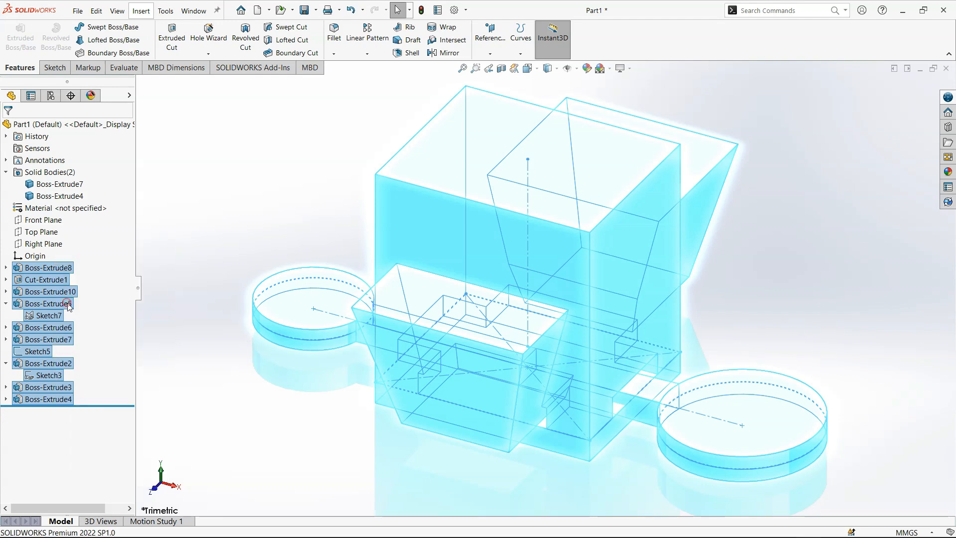
pyautogui.click(550, 273)
pyautogui.click(543, 229)
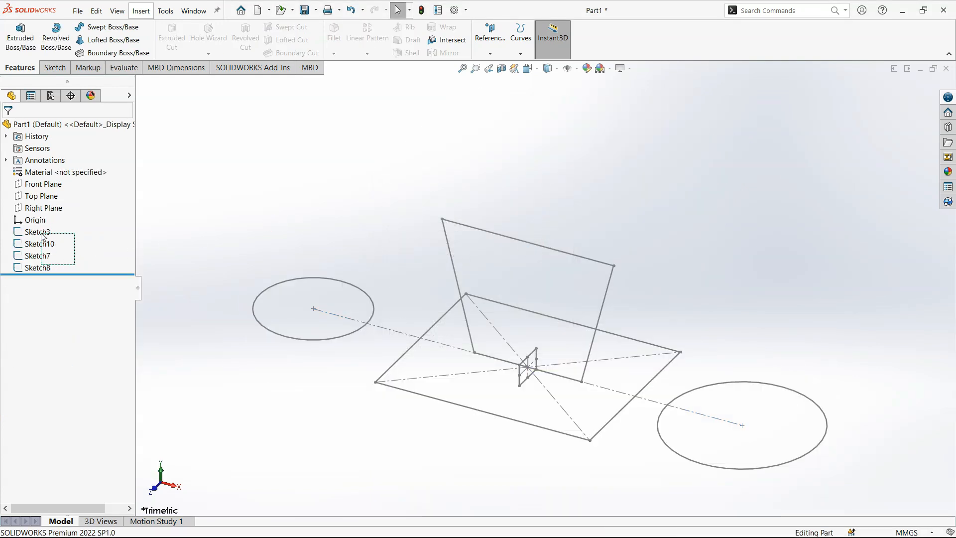
# Delete the four leftover sketches to empty the part
pyautogui.moveTo(42, 234); pyautogui.dragTo(42, 234)
pyautogui.rightClick(42, 234)
pyautogui.click(92, 264)
pyautogui.click(543, 228)
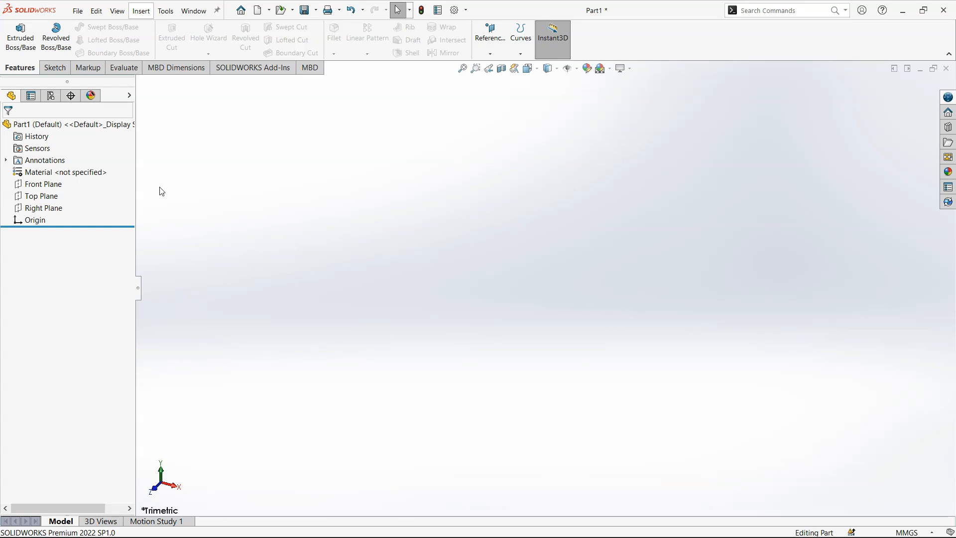
# Sketch a circle centred on the origin on the Top Plane and dimension its diameter to 40 mm
pyautogui.click(42, 196)
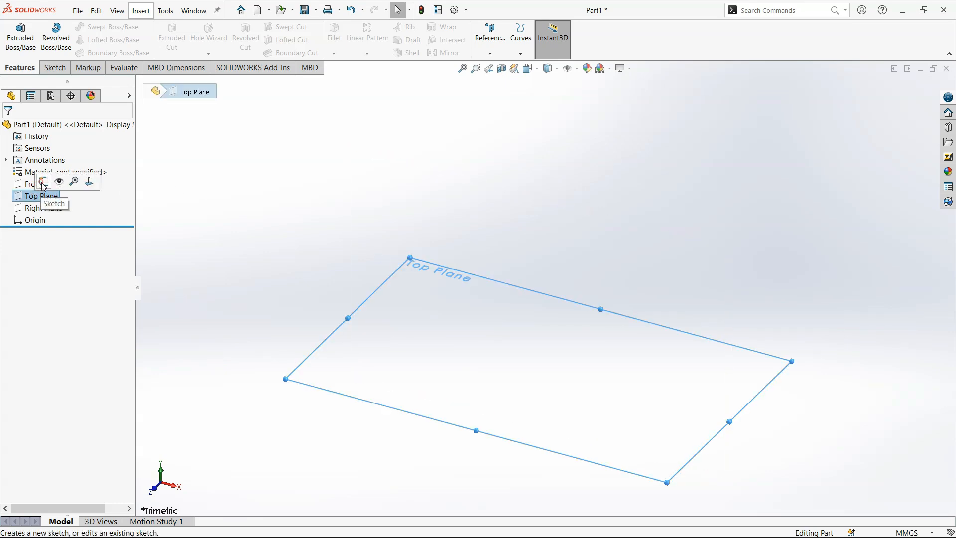
pyautogui.click(59, 180)
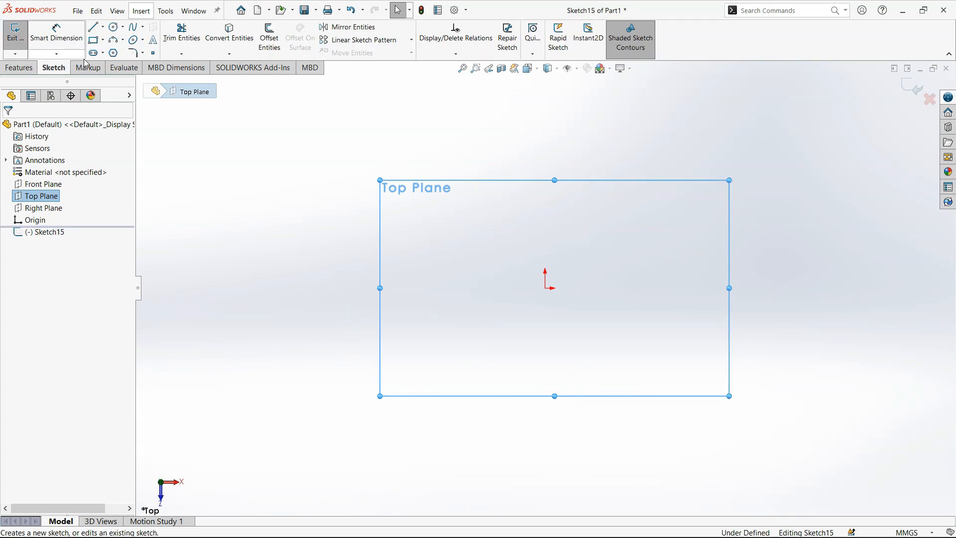
pyautogui.click(114, 26)
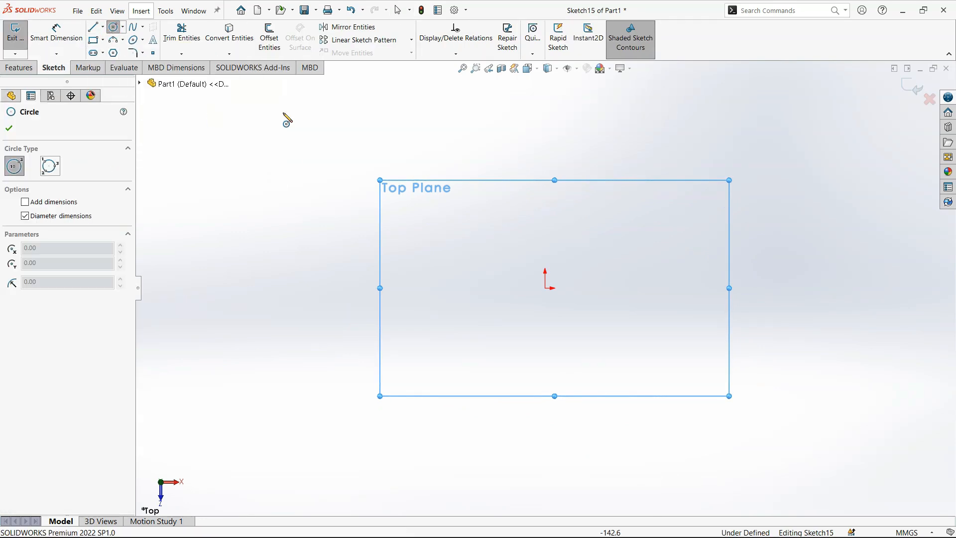
pyautogui.click(544, 288)
pyautogui.click(570, 269)
pyautogui.moveTo(604, 305); pyautogui.dragTo(603, 268, button='right')
pyautogui.click(575, 295)
pyautogui.click(595, 309)
pyautogui.write('40')
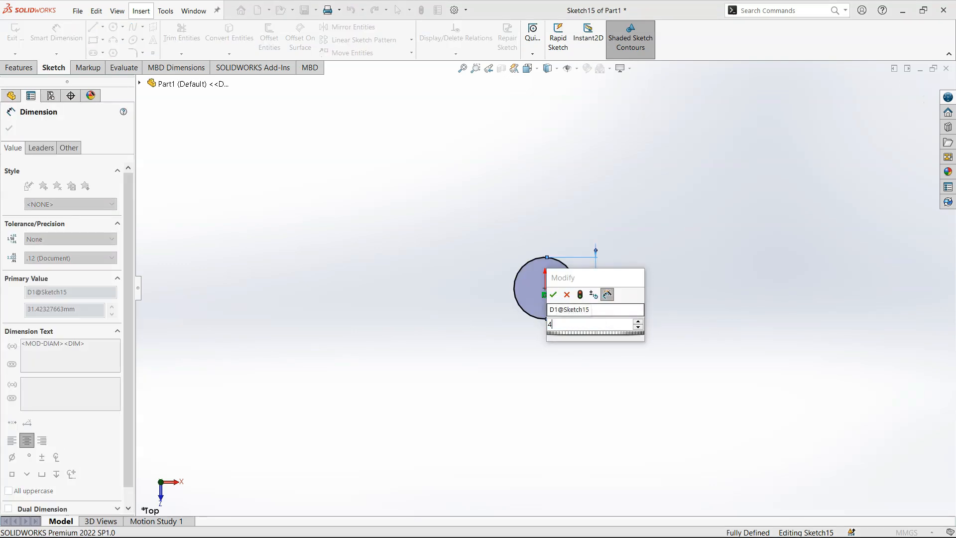
pyautogui.press('Return')
pyautogui.press('Escape')
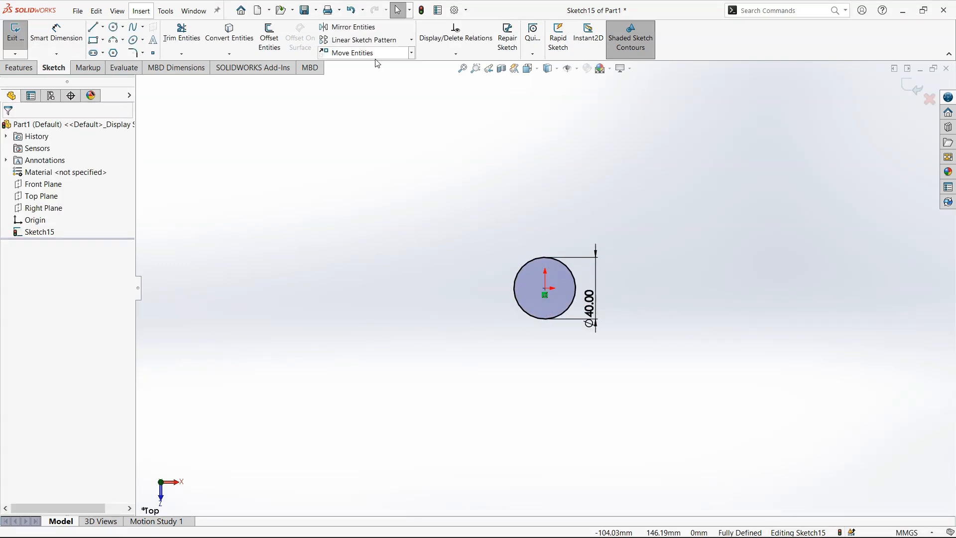
# Pattern the circle linearly along the X-axis with 50 mm spacing and 4 instances
pyautogui.moveTo(477, 182); pyautogui.dragTo(619, 375)
pyautogui.click(357, 40)
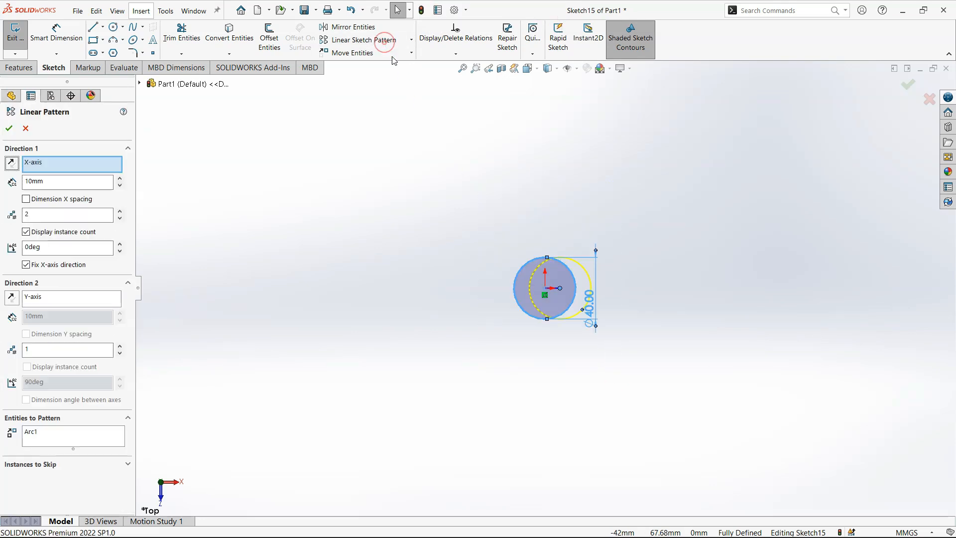
pyautogui.click(119, 177)
pyautogui.click(119, 177)
pyautogui.click(119, 177)
pyautogui.click(119, 211)
pyautogui.click(119, 211)
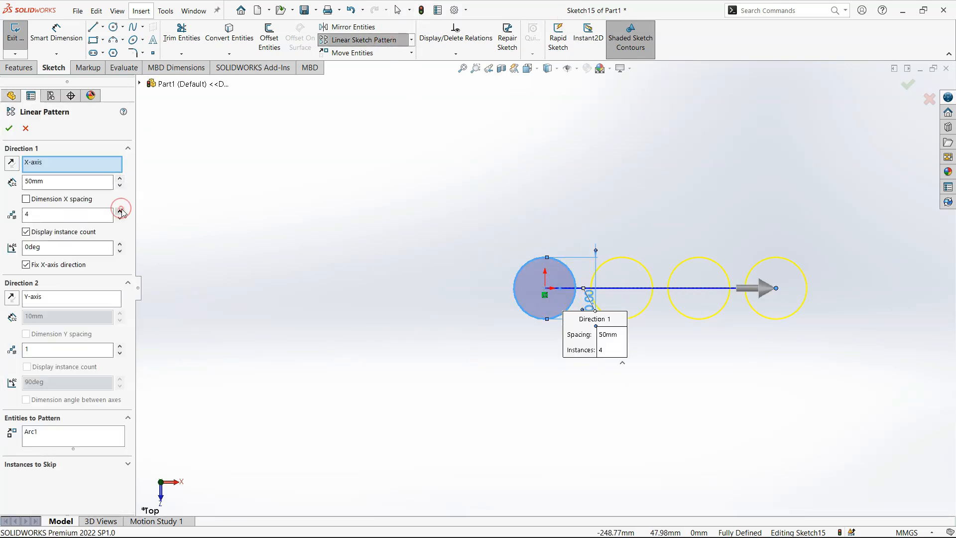
pyautogui.click(10, 129)
pyautogui.press('f')
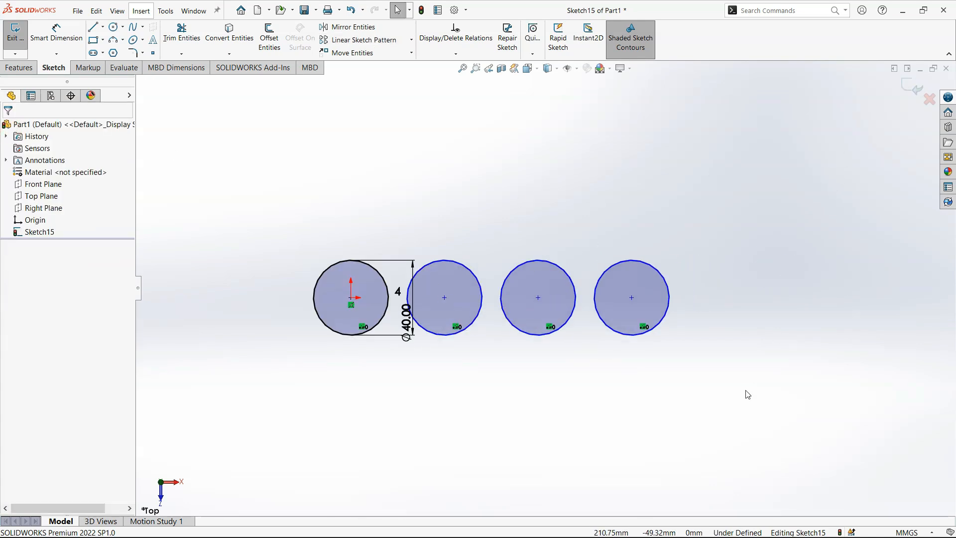
# Dimension the centre distance between the first two circles at 50 mm and finish the sketch
pyautogui.press('d')
pyautogui.click(421, 323)
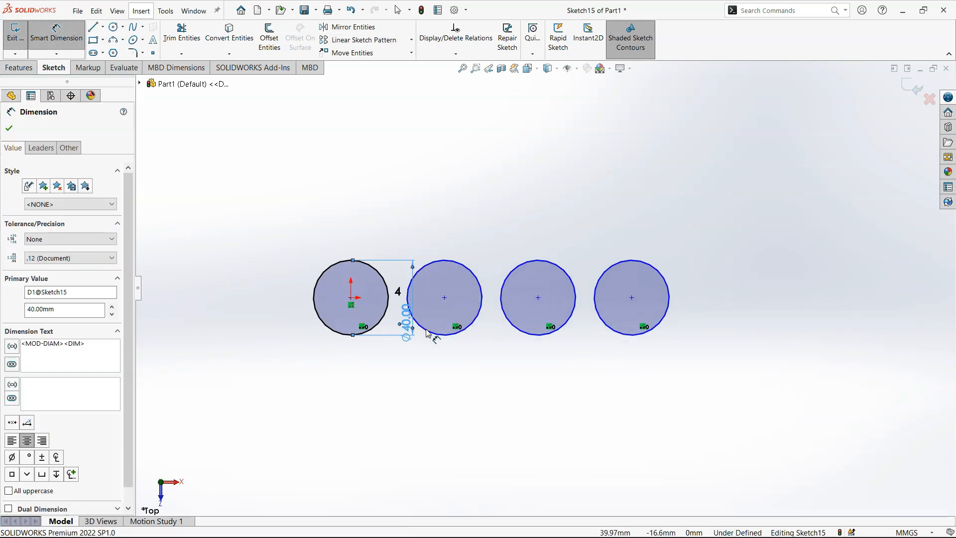
pyautogui.press('Escape')
pyautogui.moveTo(458, 397); pyautogui.dragTo(450, 338, button='right')
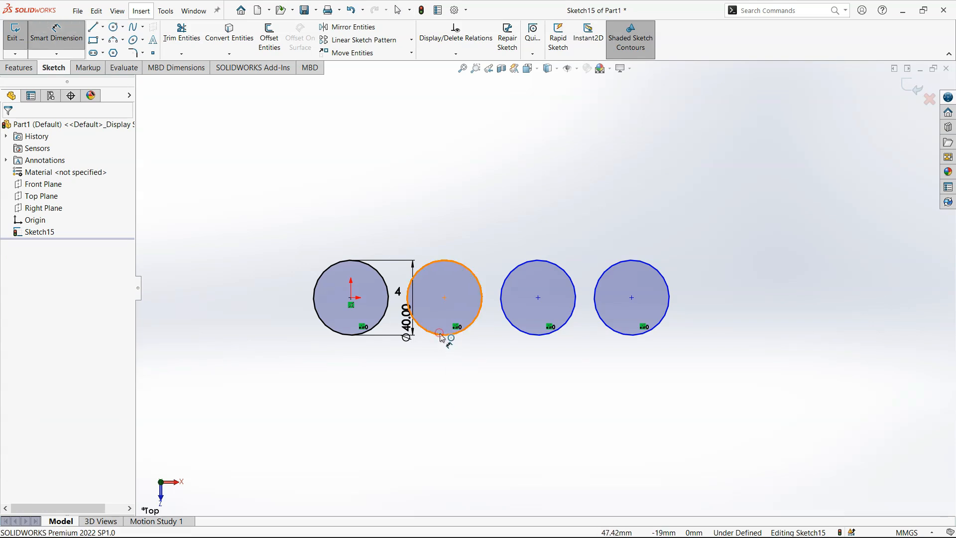
pyautogui.click(442, 337)
pyautogui.click(386, 311)
pyautogui.click(396, 224)
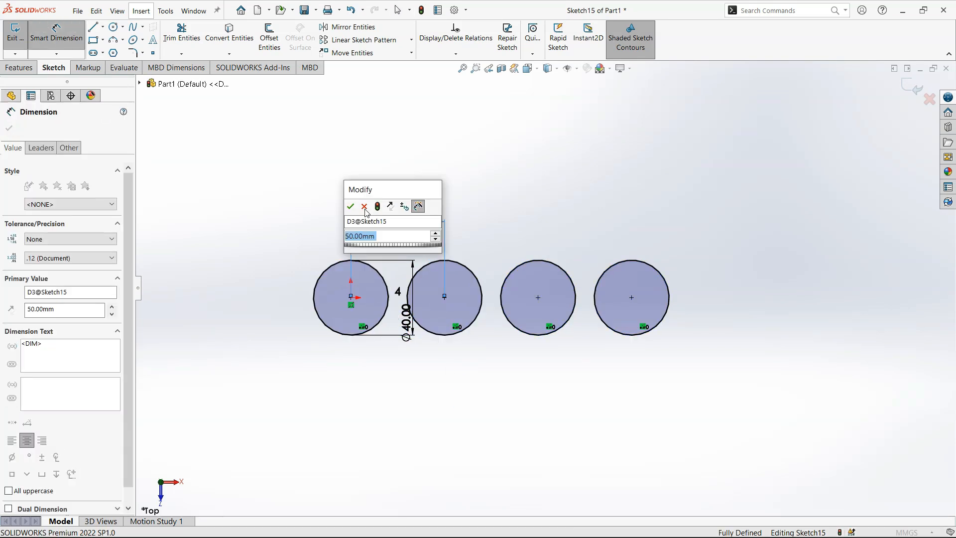
pyautogui.click(350, 206)
pyautogui.press('Escape')
pyautogui.click(913, 87)
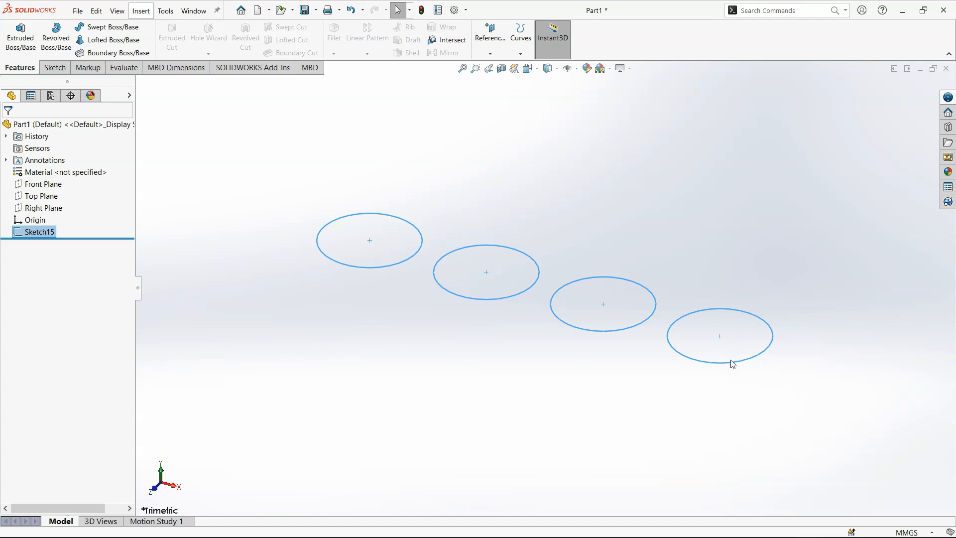
# Extrude only the region of the circle at the origin as a Blind boss 100 mm high
pyautogui.scroll(2, 510, 394)
pyautogui.click(751, 300)
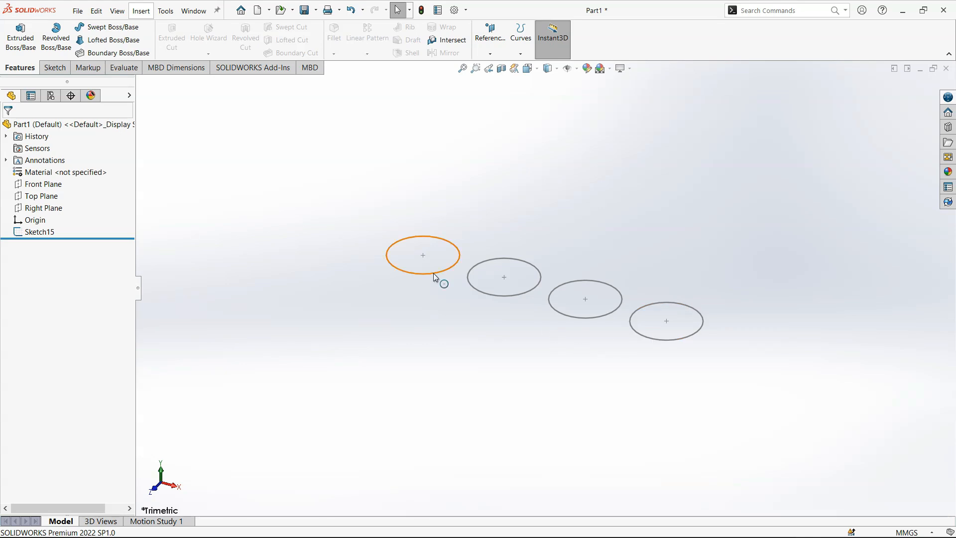
pyautogui.click(21, 36)
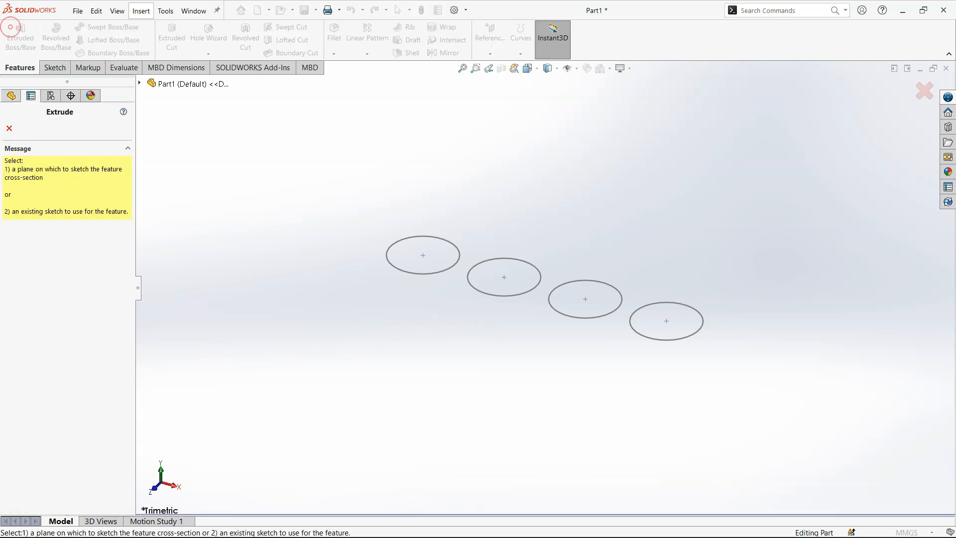
pyautogui.click(396, 268)
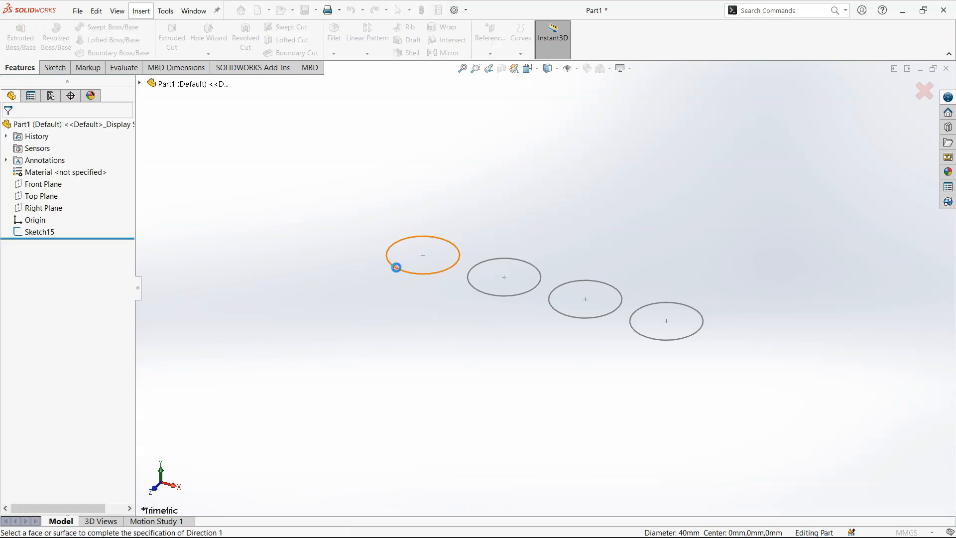
pyautogui.rightClick(57, 360)
pyautogui.click(84, 362)
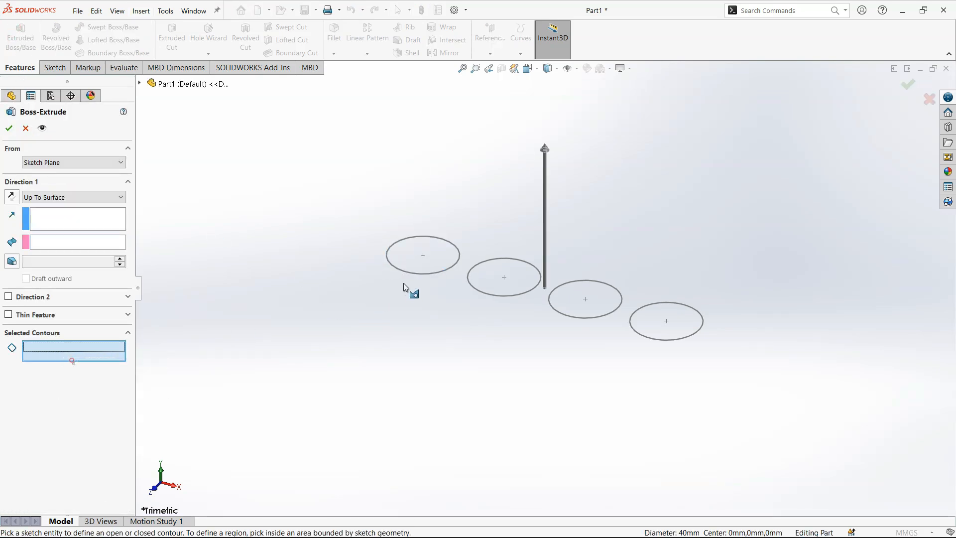
pyautogui.click(400, 252)
pyautogui.click(62, 197)
pyautogui.click(48, 205)
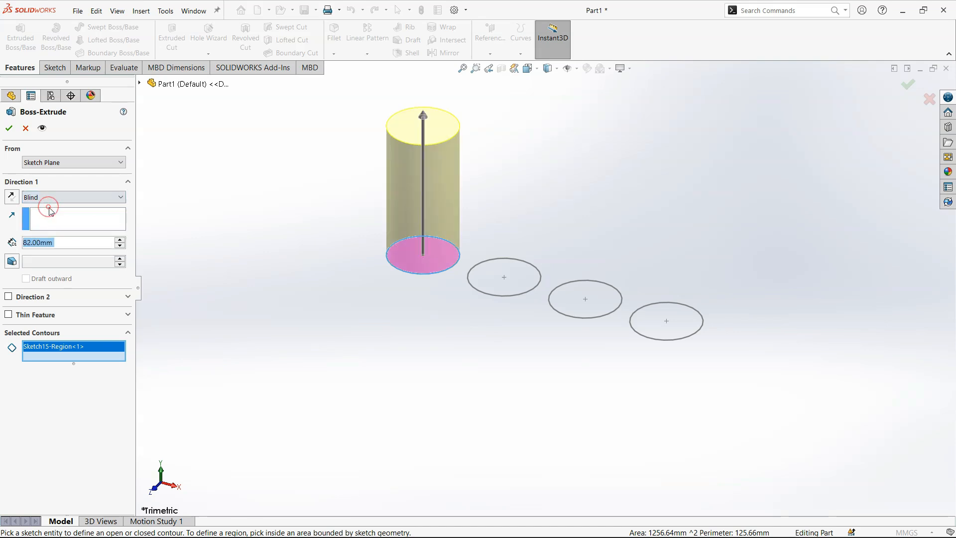
pyautogui.write('100')
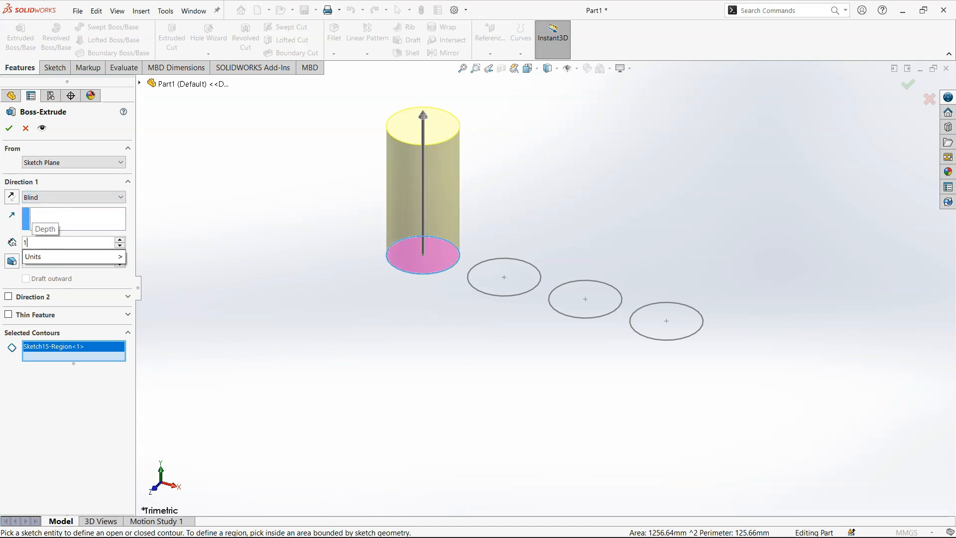
pyautogui.press('Return')
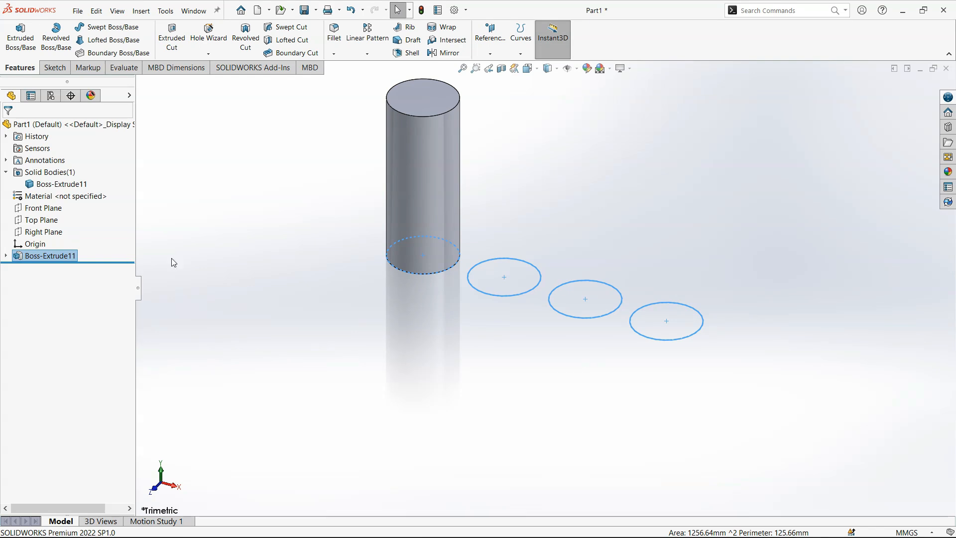
# Show the sketch used by the cylinder extrusion so its remaining circles can be reused
pyautogui.click(174, 258)
pyautogui.click(6, 255)
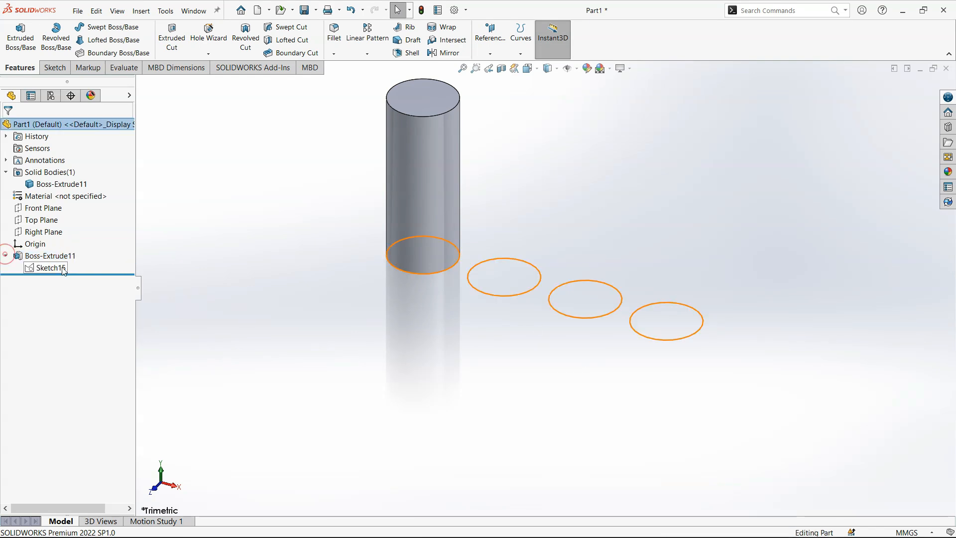
pyautogui.rightClick(55, 268)
pyautogui.click(61, 252)
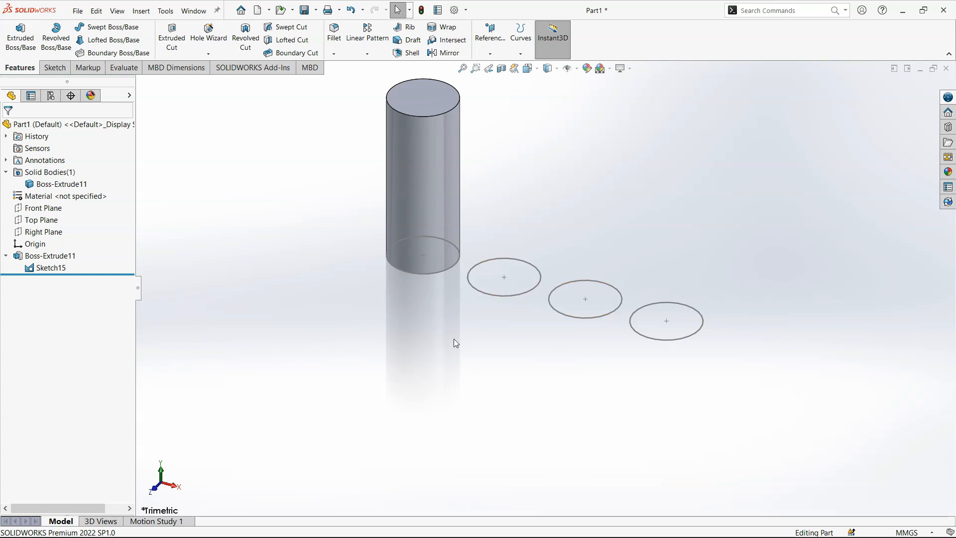
# Start a Blind Boss-Extrude of the second circle's region with a depth of 80 mm
pyautogui.click(24, 44)
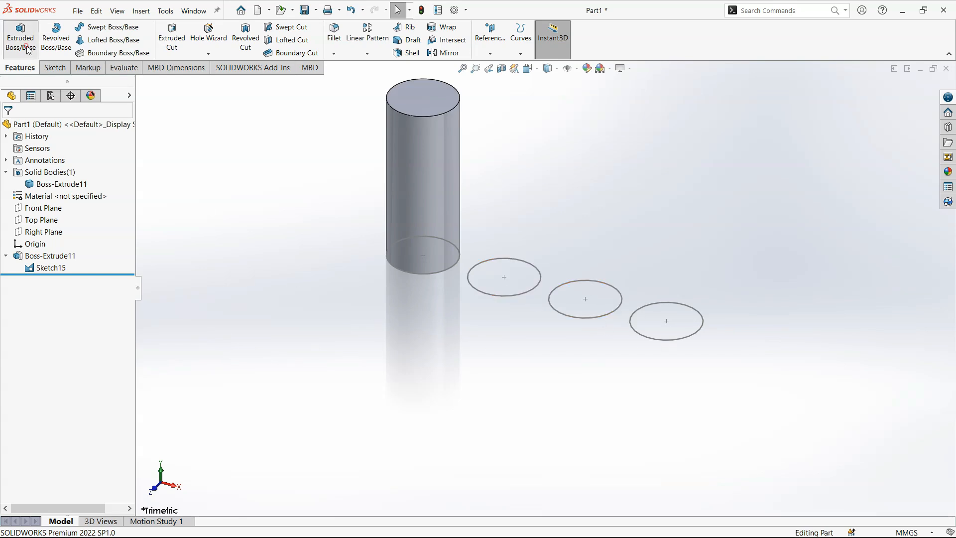
pyautogui.click(482, 291)
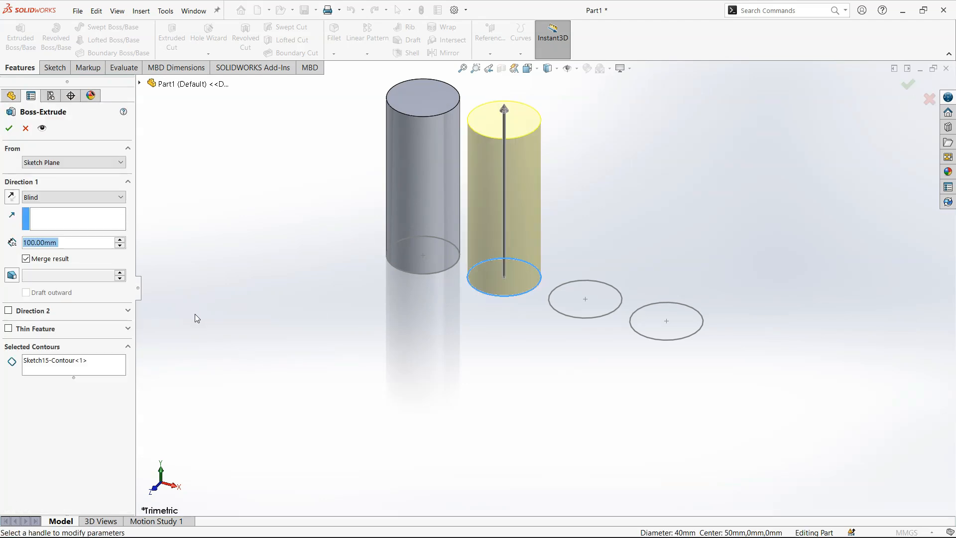
pyautogui.rightClick(101, 362)
pyautogui.click(134, 368)
pyautogui.click(490, 286)
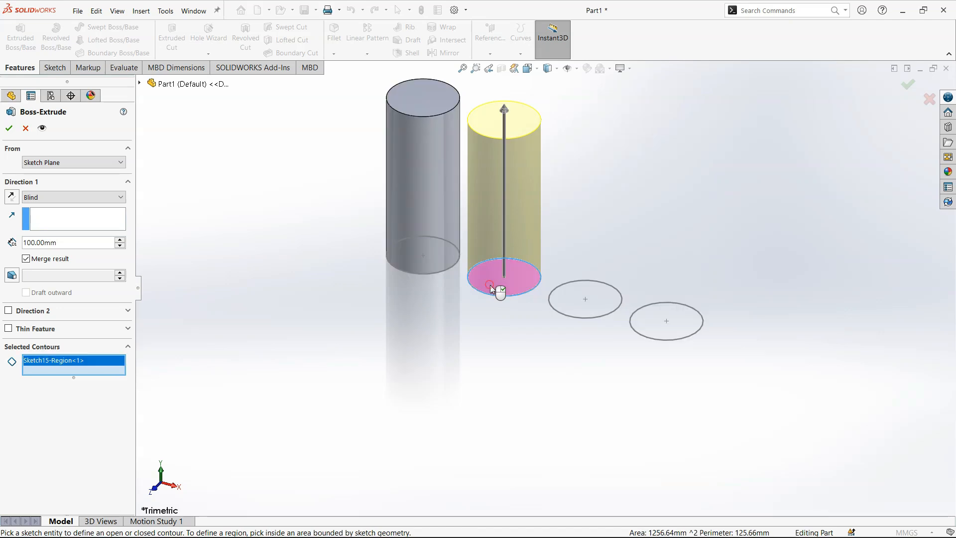
pyautogui.click(69, 199)
pyautogui.click(67, 199)
pyautogui.click(83, 244)
pyautogui.write('80')
pyautogui.press('Return')
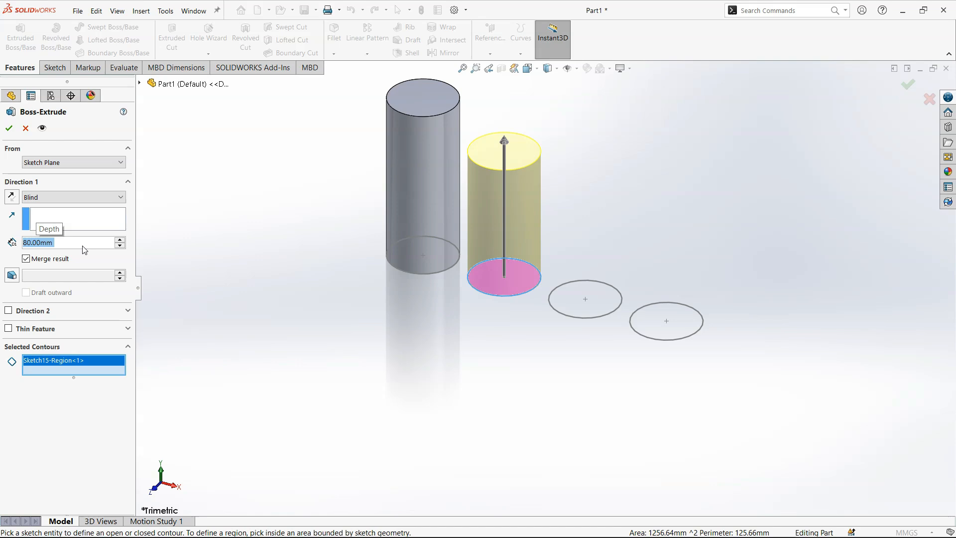
# Set the second circle's extrusion to Offset From Surface, 20 mm from the first cylinder's top face
pyautogui.click(79, 198)
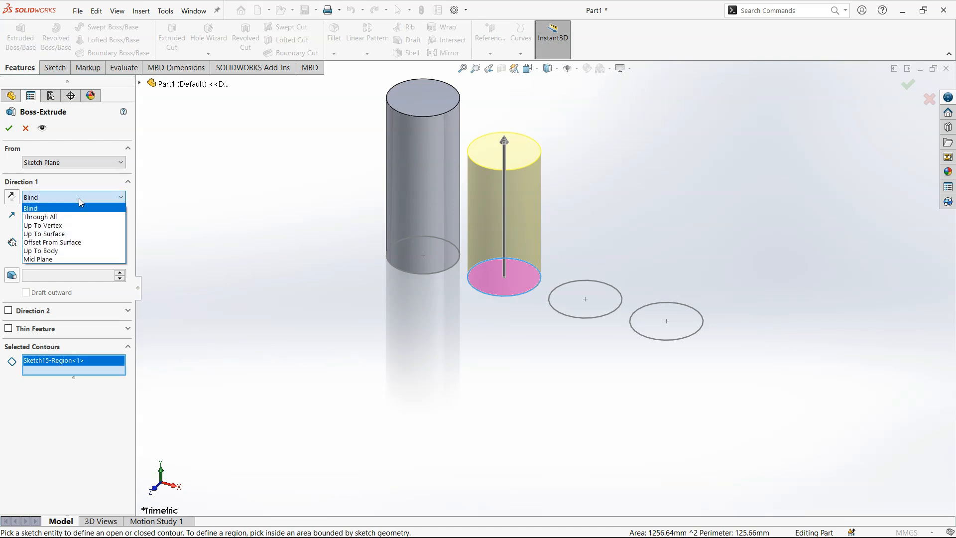
pyautogui.click(79, 242)
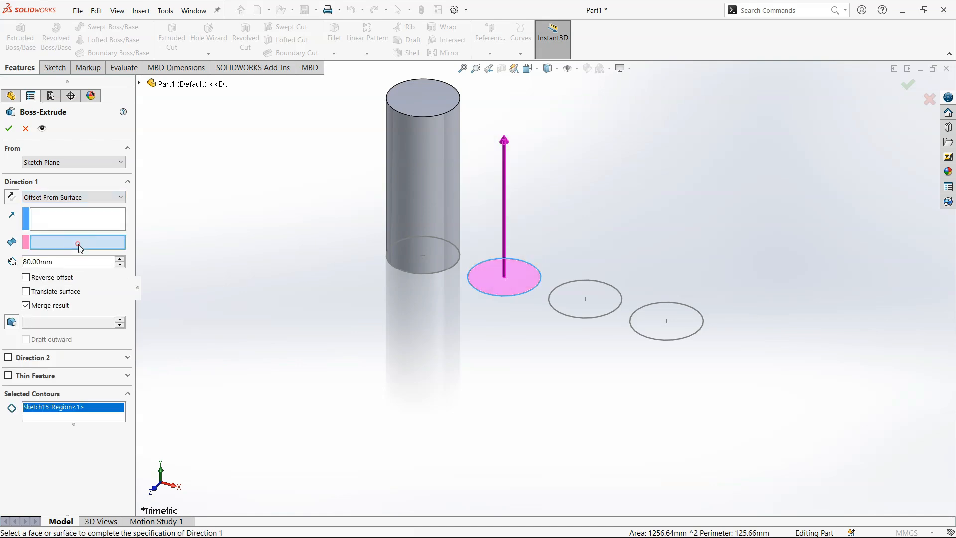
pyautogui.click(411, 97)
pyautogui.scroll(2, 597, 181)
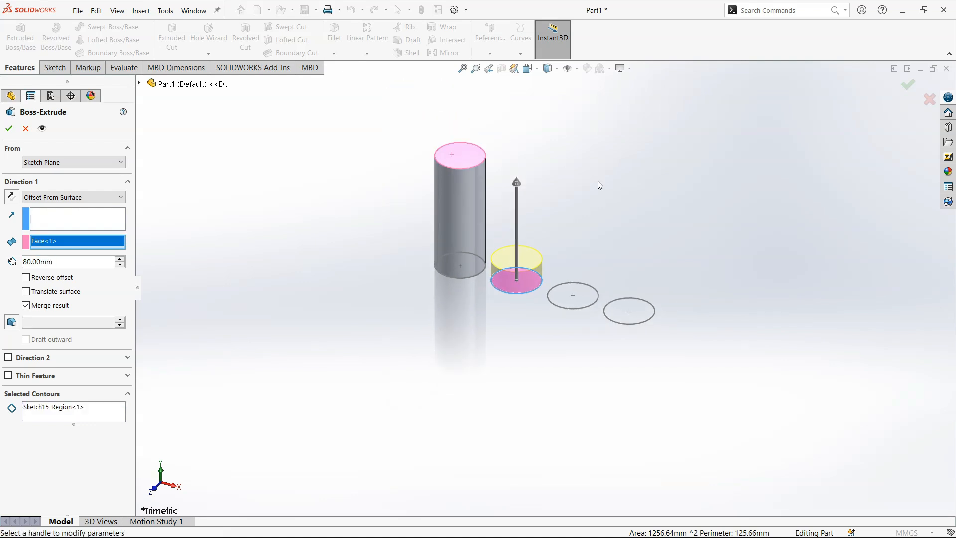
pyautogui.scroll(-3, 597, 180)
pyautogui.doubleClick(95, 262)
pyautogui.write('20')
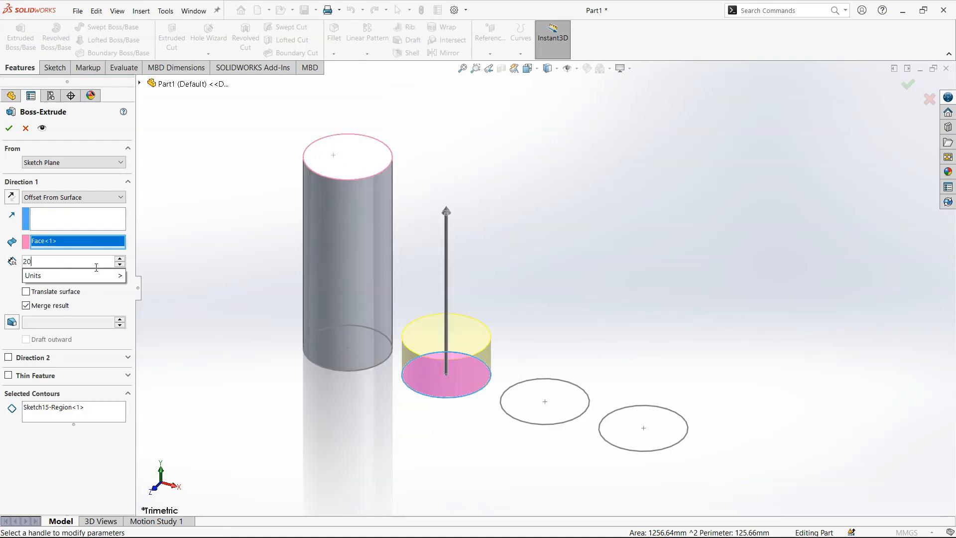
pyautogui.press('Return')
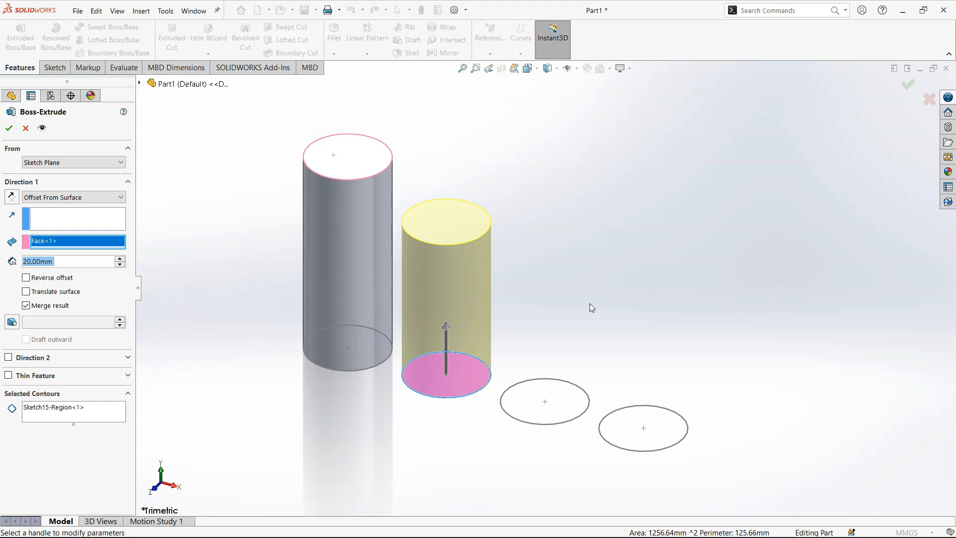
# Try the reversed offset above the first cylinder's top, switch it back off and accept the second cylinder's extrusion
pyautogui.moveTo(508, 266)
pyautogui.mouseDown(button='middle')
pyautogui.moveTo(500, 264)
pyautogui.moveTo(518, 214)
pyautogui.moveTo(491, 208)
pyautogui.mouseUp(button='middle')
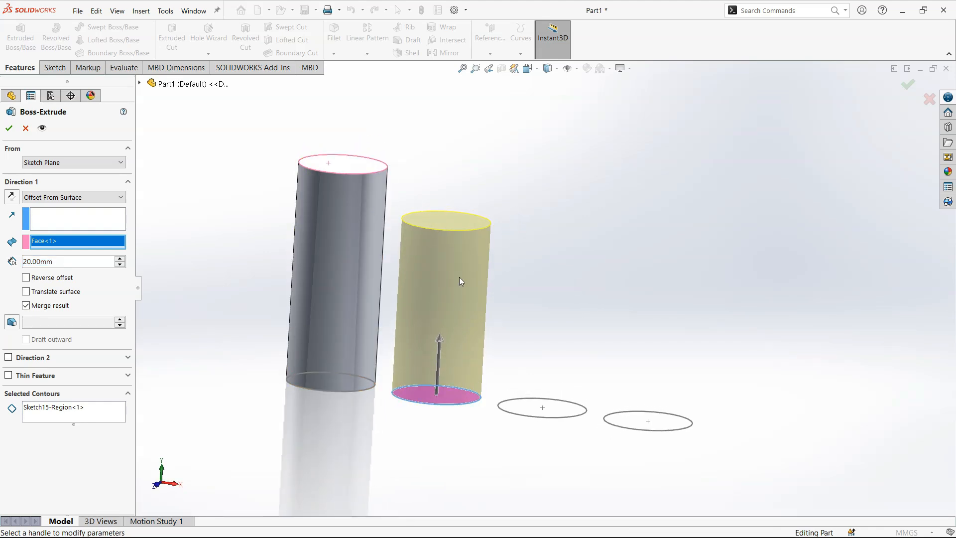
pyautogui.click(62, 279)
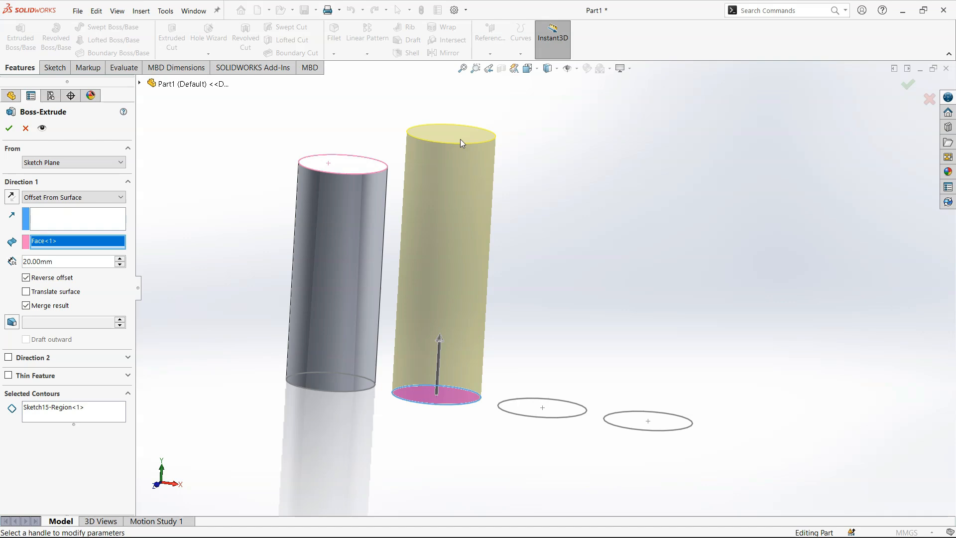
pyautogui.click(70, 277)
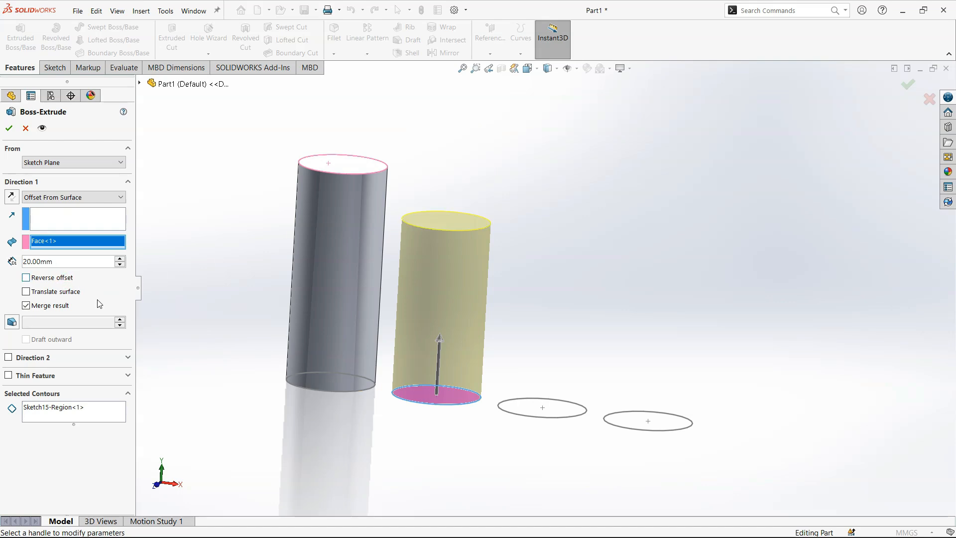
pyautogui.click(9, 128)
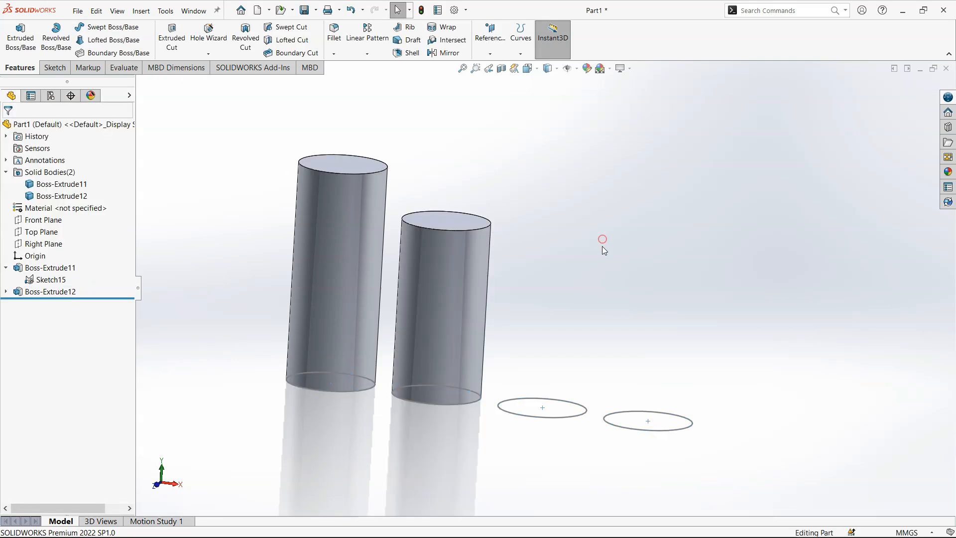
# Start an Offset From Surface Boss-Extrude from the circle sketch using only the third circle's region
pyautogui.scroll(3, 568, 326)
pyautogui.scroll(-4, 568, 330)
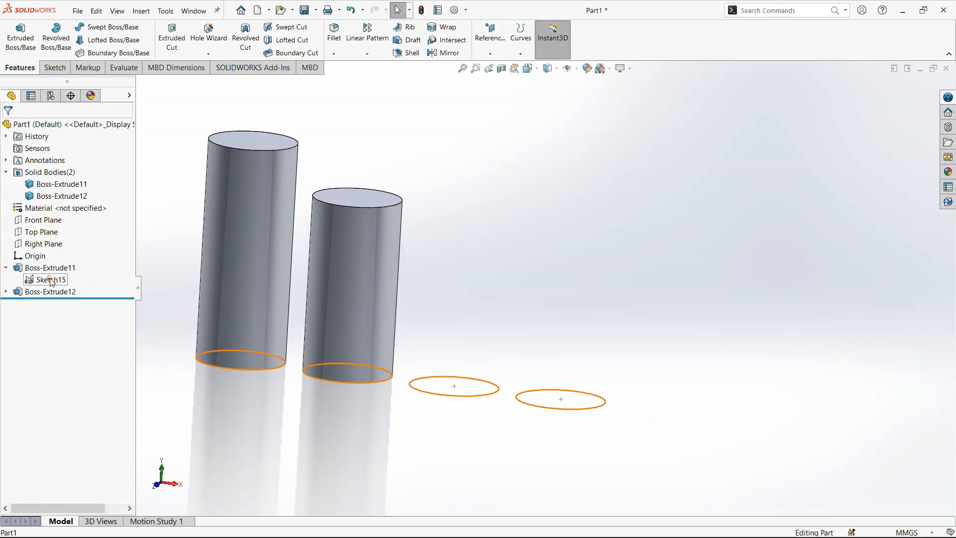
pyautogui.click(51, 279)
pyautogui.click(19, 40)
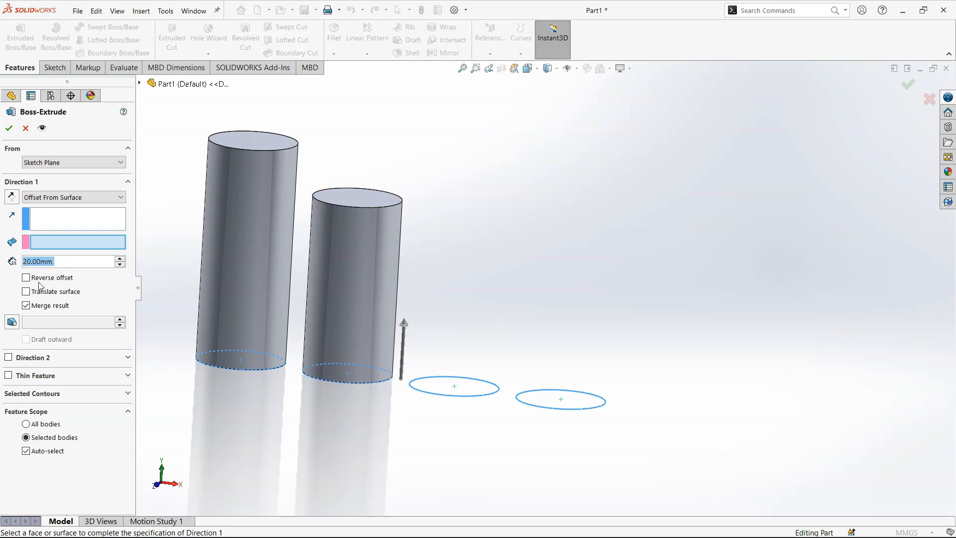
pyautogui.click(82, 390)
pyautogui.rightClick(111, 414)
pyautogui.click(144, 417)
pyautogui.click(460, 385)
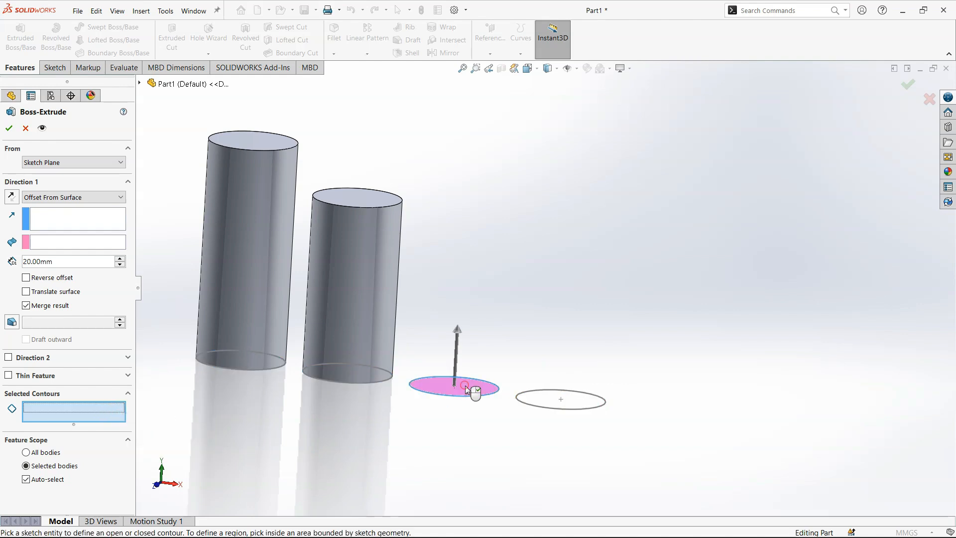
# Finish the third cylinder with a 20 mm offset from the second cylinder's top face
pyautogui.click(111, 243)
pyautogui.click(376, 205)
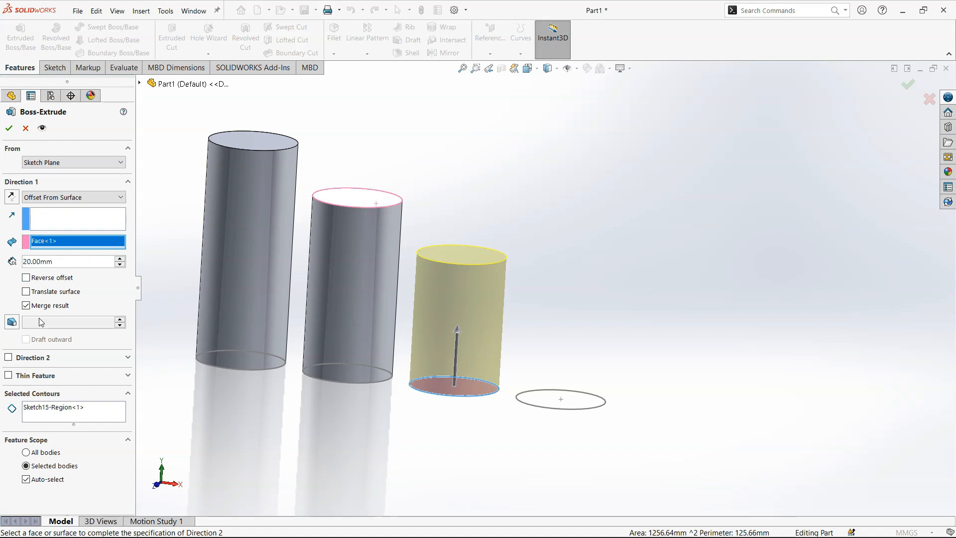
pyautogui.click(9, 129)
pyautogui.scroll(3, 607, 299)
pyautogui.scroll(-3, 622, 298)
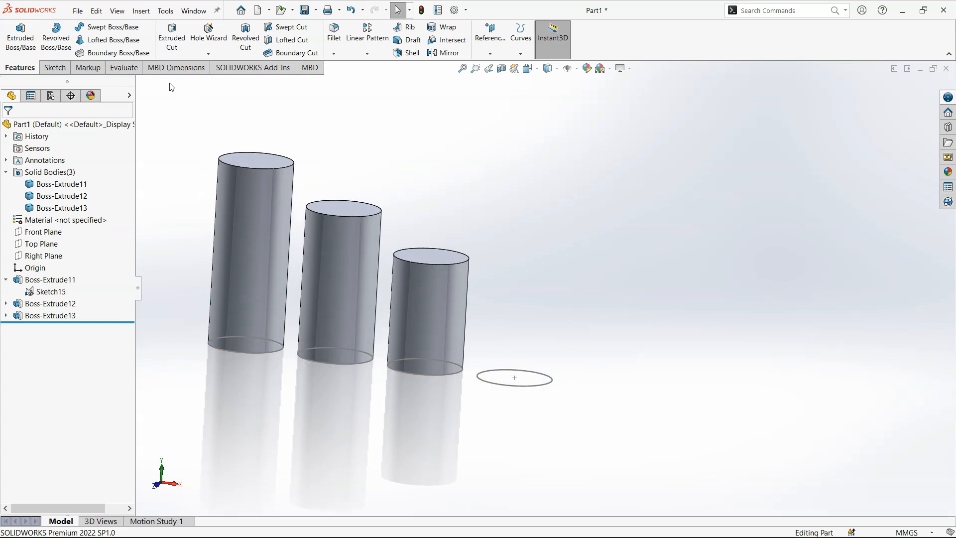
# Open a sketch on the Front Plane and check the third cylinder's height with a trial vertical line
pyautogui.click(124, 67)
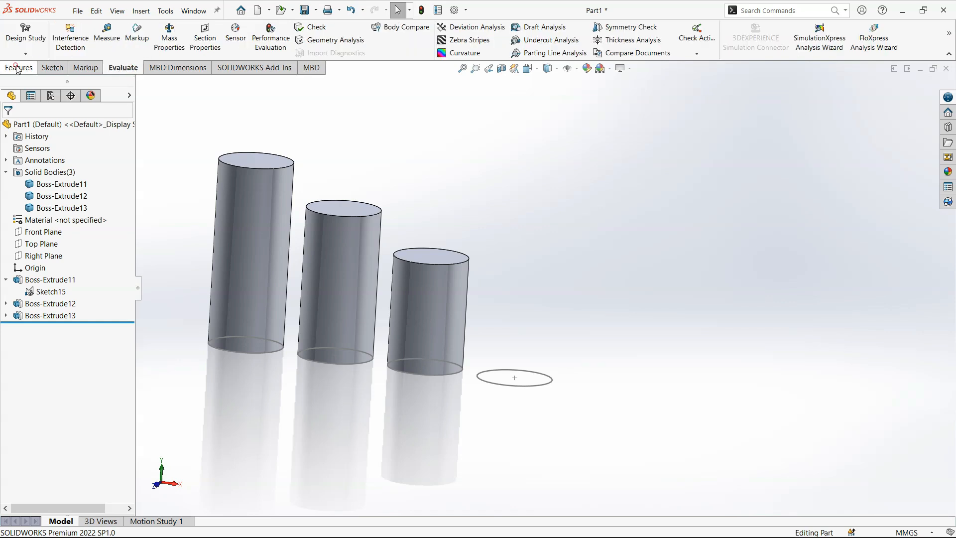
pyautogui.click(17, 67)
pyautogui.click(43, 231)
pyautogui.click(50, 215)
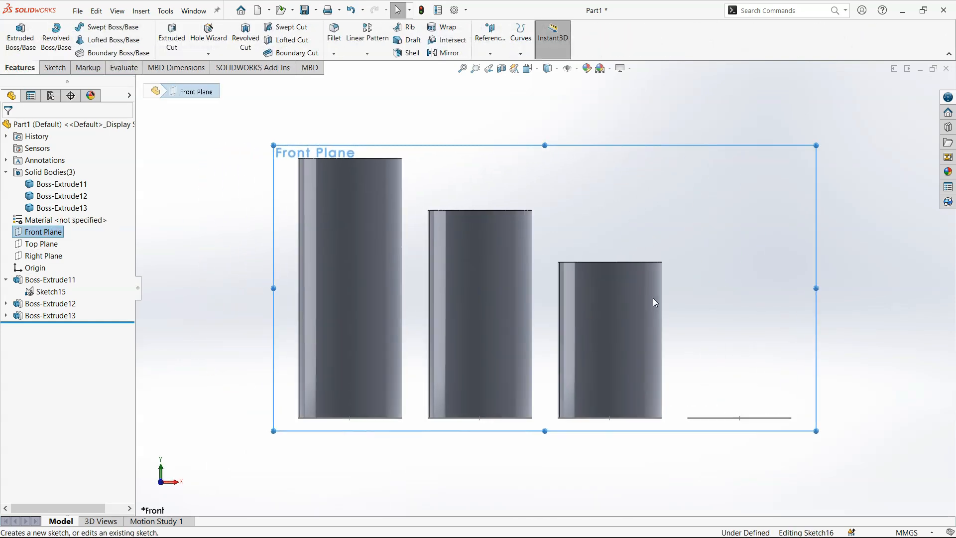
pyautogui.press('l')
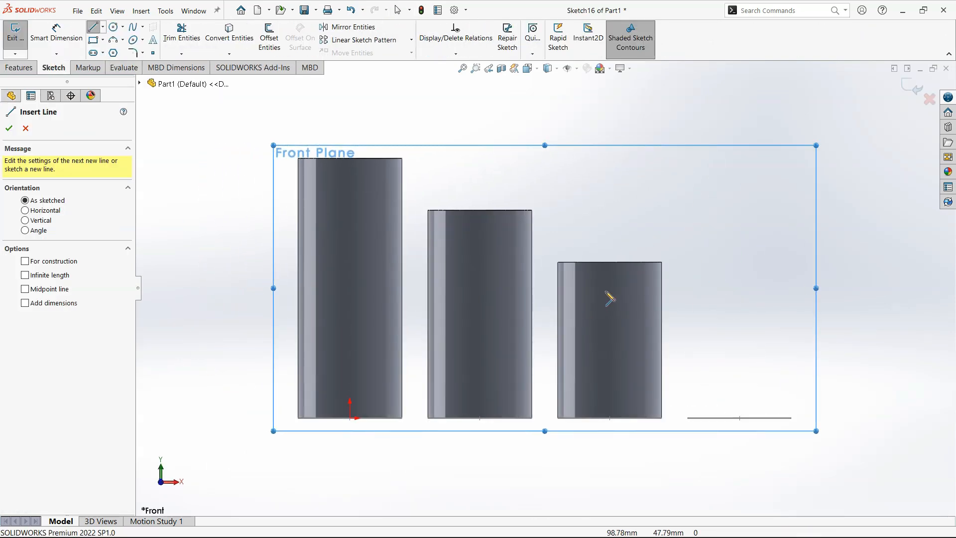
pyautogui.click(608, 261)
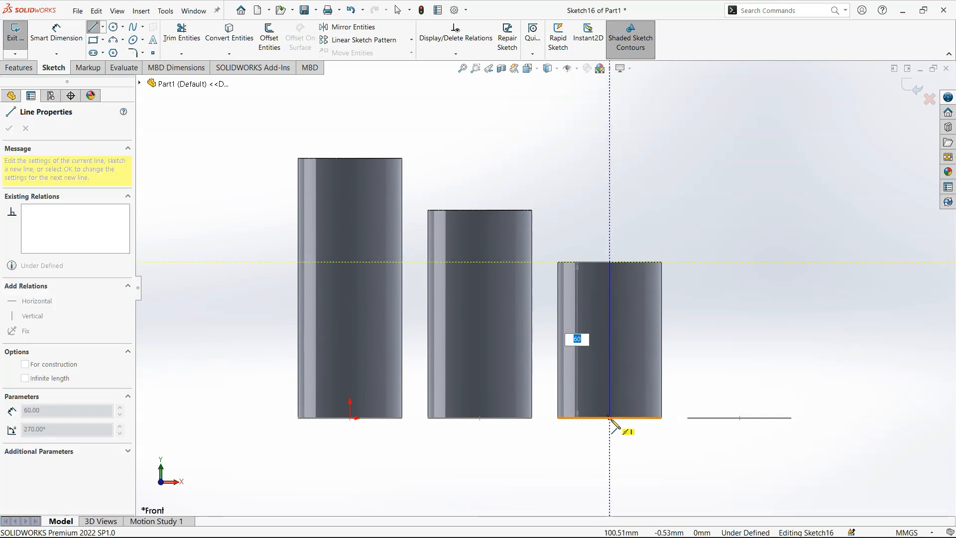
pyautogui.press('Escape')
# Check the second and first cylinders' heights with trial lines, then leave the sketch without drawing anything
pyautogui.press('l')
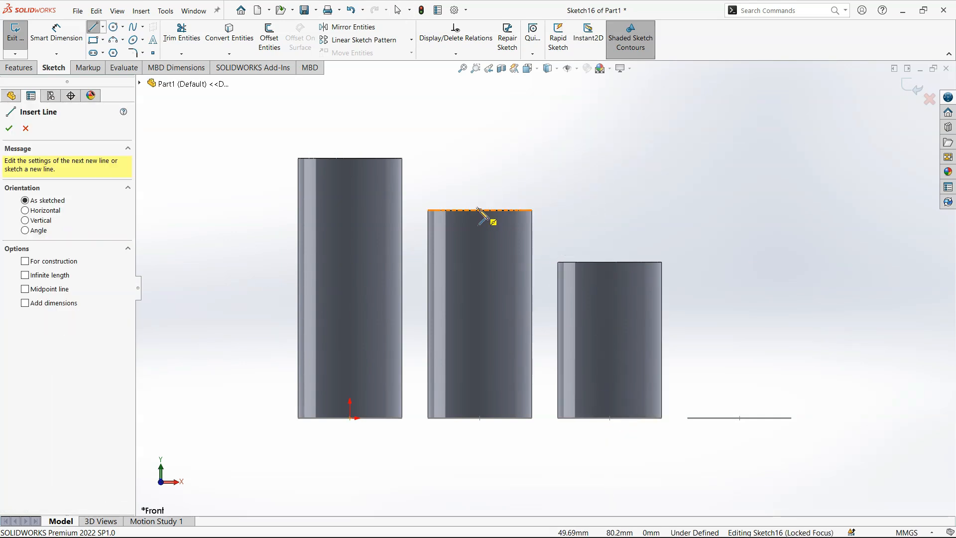
pyautogui.click(479, 210)
pyautogui.press('Escape')
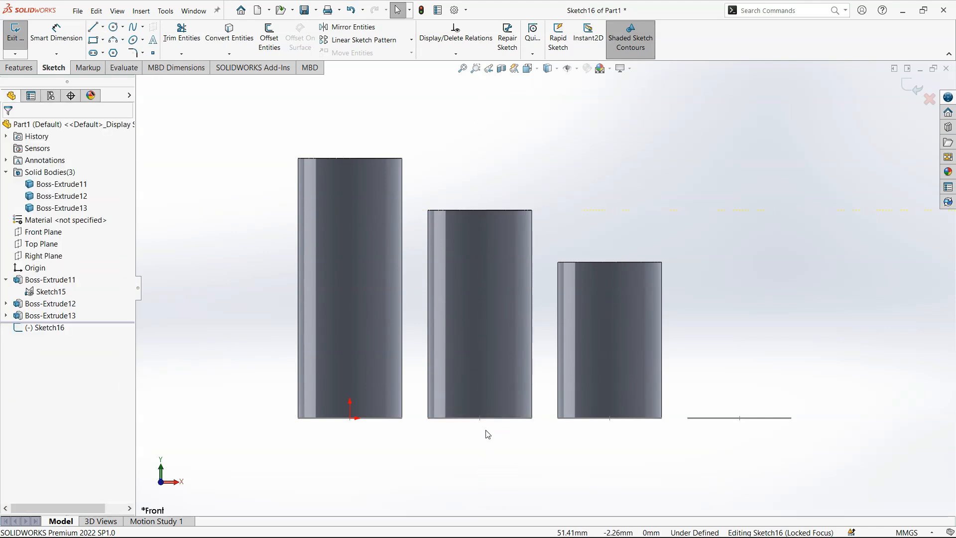
pyautogui.press('l')
pyautogui.click(350, 417)
pyautogui.press('Escape')
pyautogui.click(907, 91)
pyautogui.moveTo(791, 352)
pyautogui.mouseDown(button='middle')
pyautogui.moveTo(706, 397)
pyautogui.moveTo(662, 457)
pyautogui.mouseUp(button='middle')
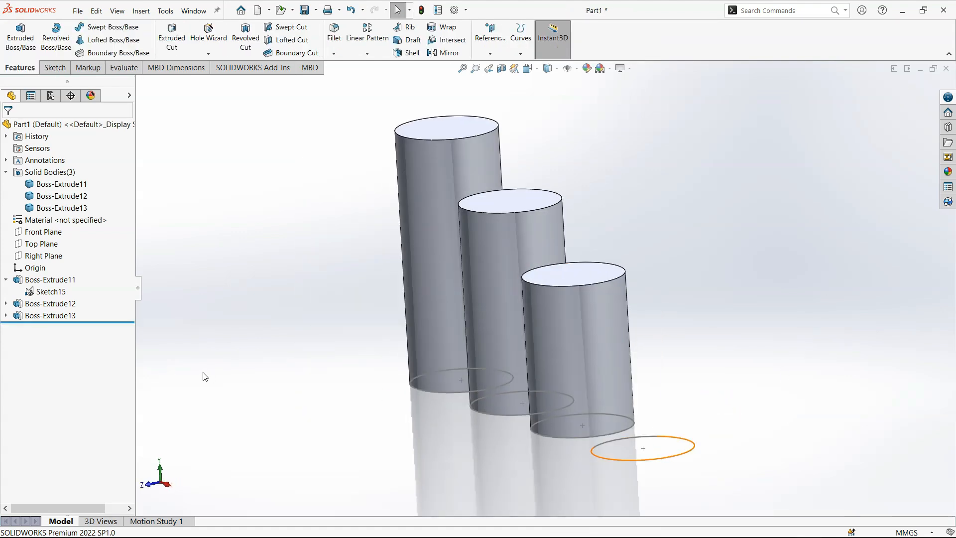
# Extrude the fourth circle's region with Offset From Surface, 20 mm from the third cylinder's top face
pyautogui.click(51, 292)
pyautogui.click(21, 40)
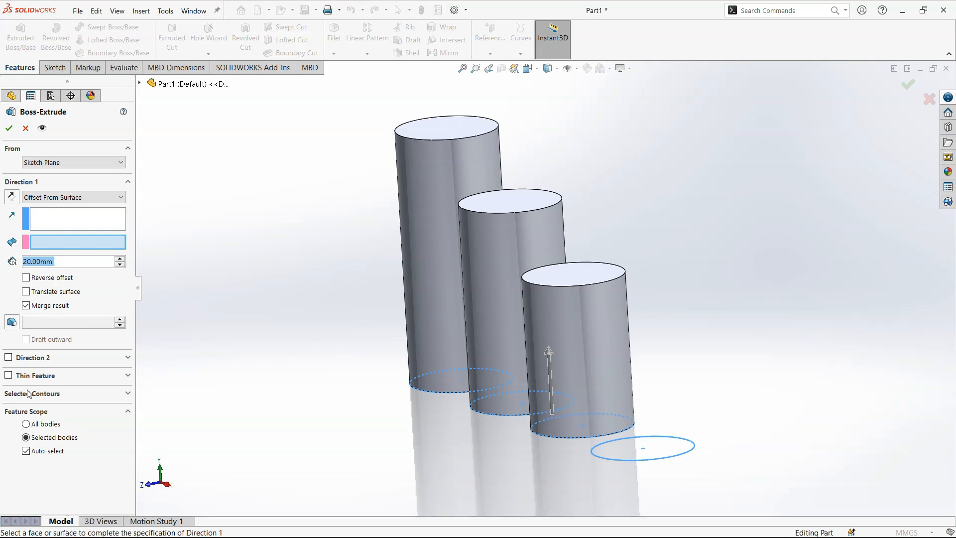
pyautogui.click(29, 393)
pyautogui.click(657, 448)
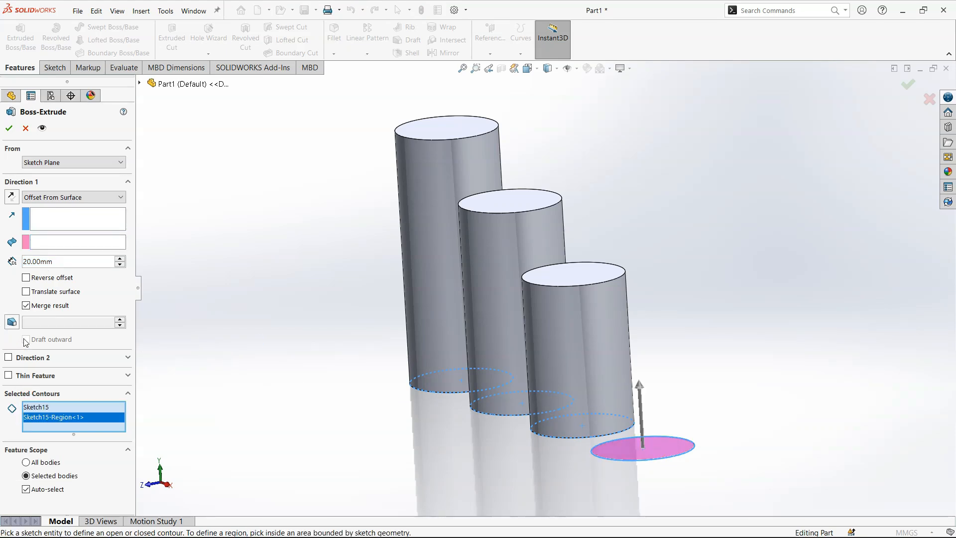
pyautogui.click(71, 250)
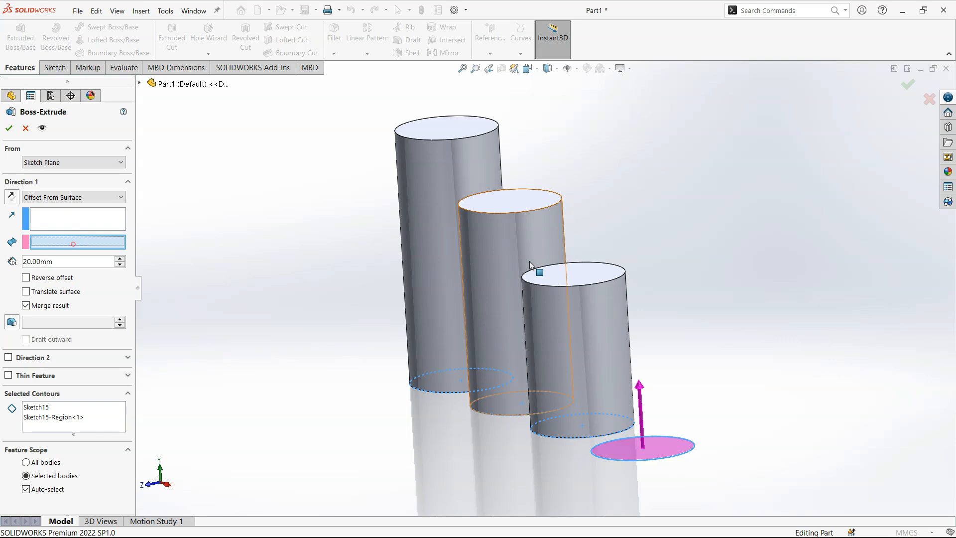
pyautogui.click(555, 271)
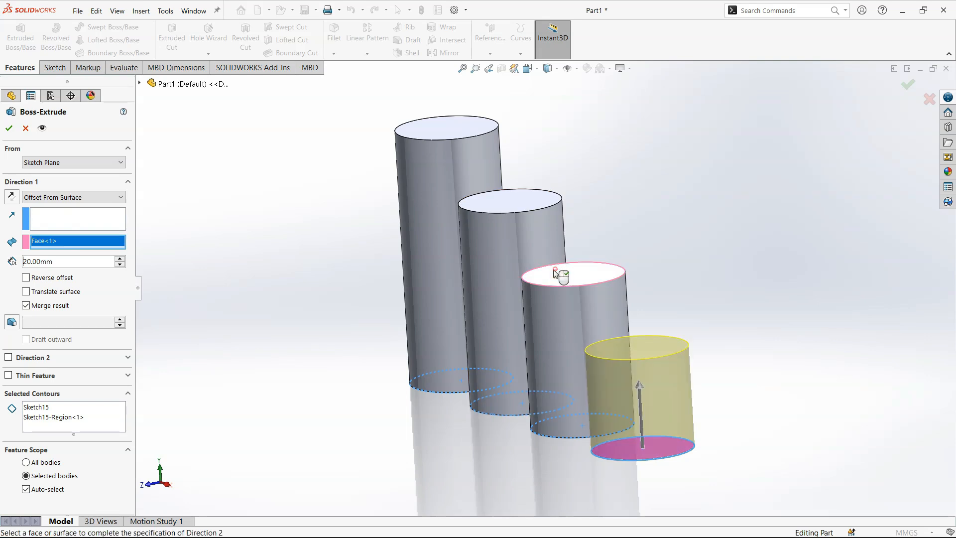
pyautogui.click(6, 128)
# Examine the heights of the four stepped cylinders in the front and trimetric views
pyautogui.click(294, 375)
pyautogui.hotkey('ctrl', '7')
pyautogui.scroll(5, 662, 381)
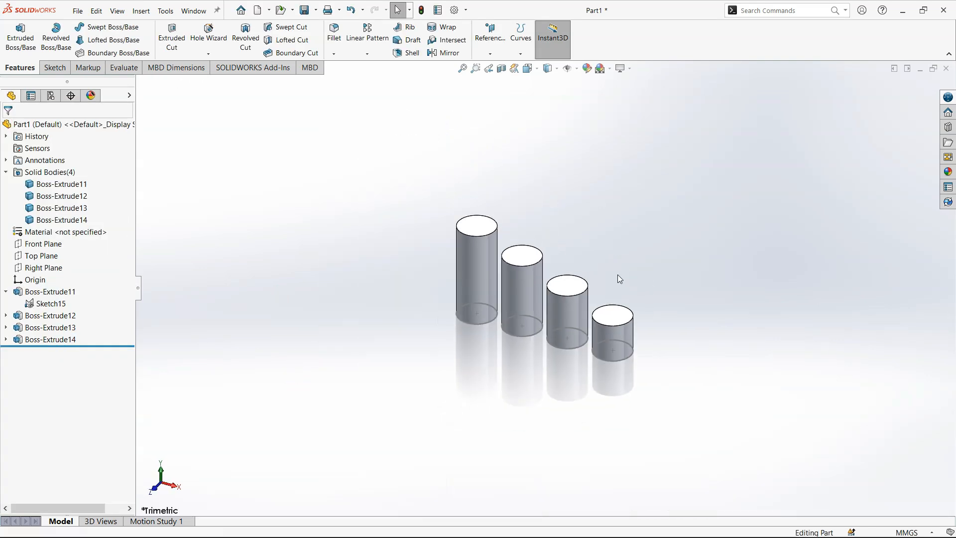
pyautogui.click(548, 68)
pyautogui.click(544, 107)
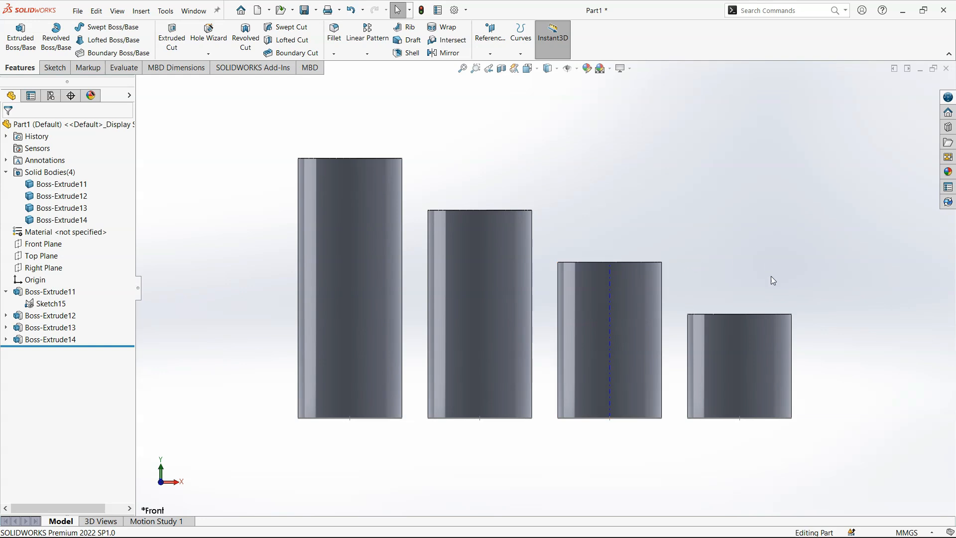
pyautogui.moveTo(715, 273); pyautogui.dragTo(797, 156, button='right')
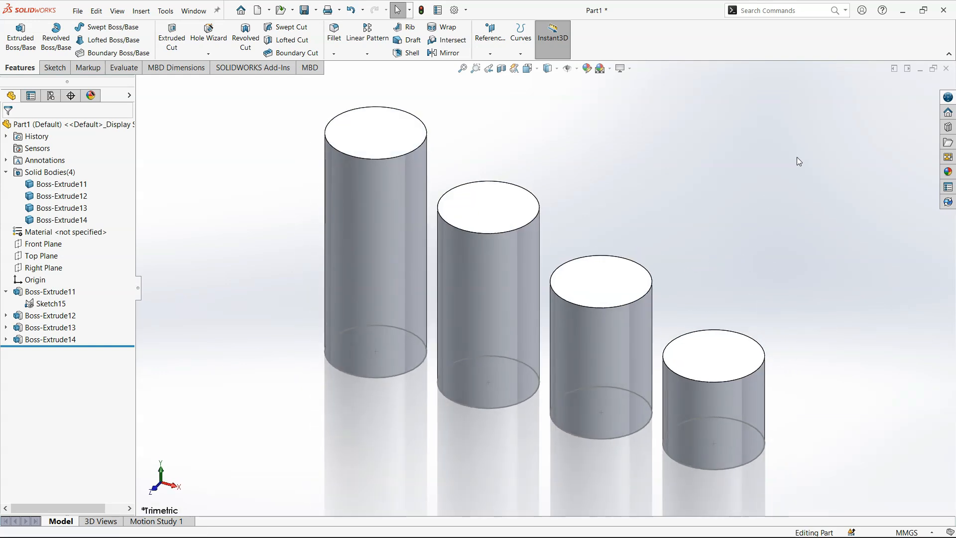
pyautogui.click(170, 242)
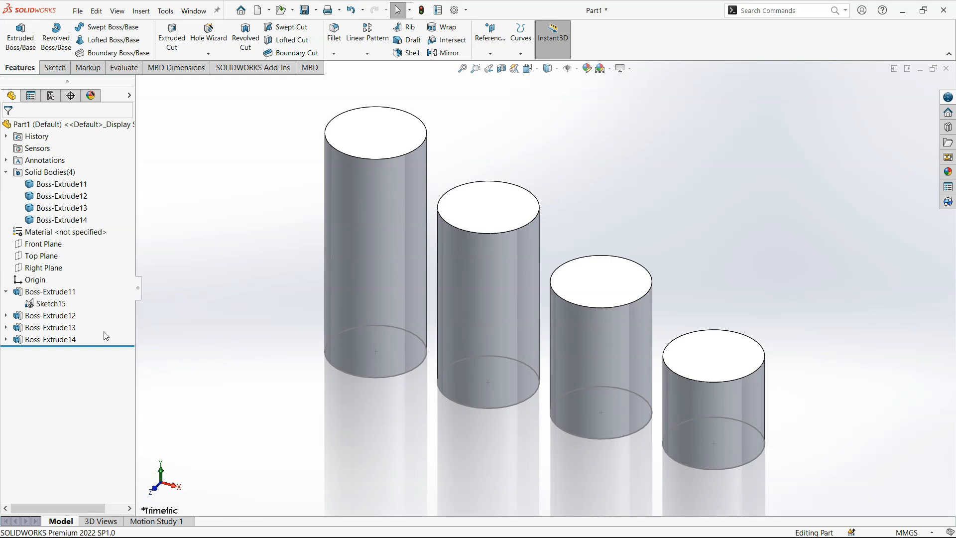
# Delete all four cylinder extrusions, keeping the circle sketch they share
pyautogui.moveTo(69, 299); pyautogui.dragTo(61, 288)
pyautogui.rightClick(59, 289)
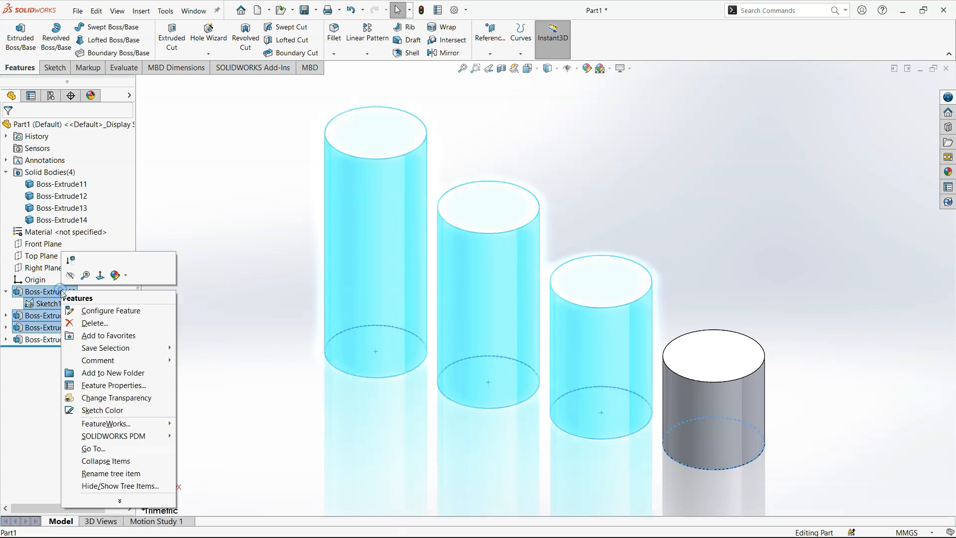
pyautogui.click(252, 324)
pyautogui.moveTo(86, 339); pyautogui.dragTo(54, 287)
pyautogui.rightClick(54, 288)
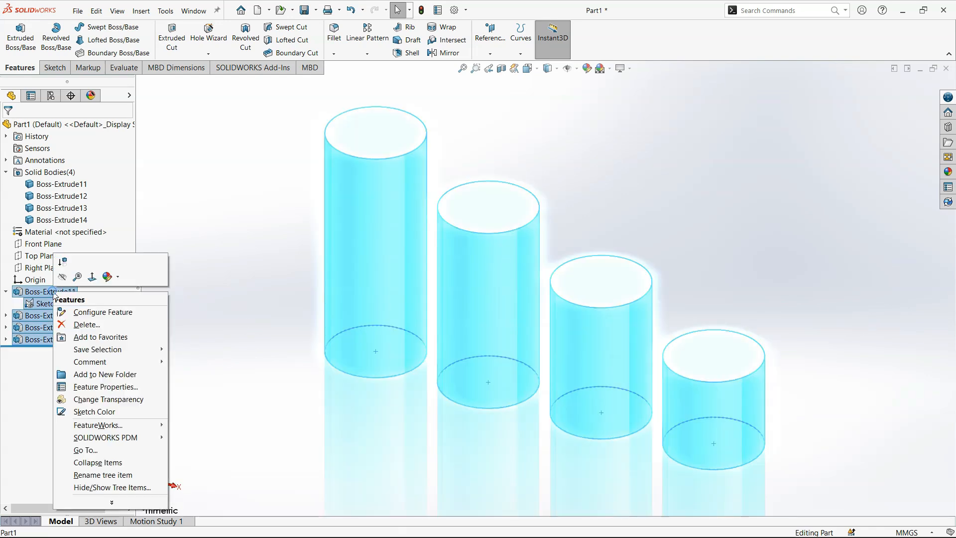
pyautogui.click(75, 324)
pyautogui.click(550, 272)
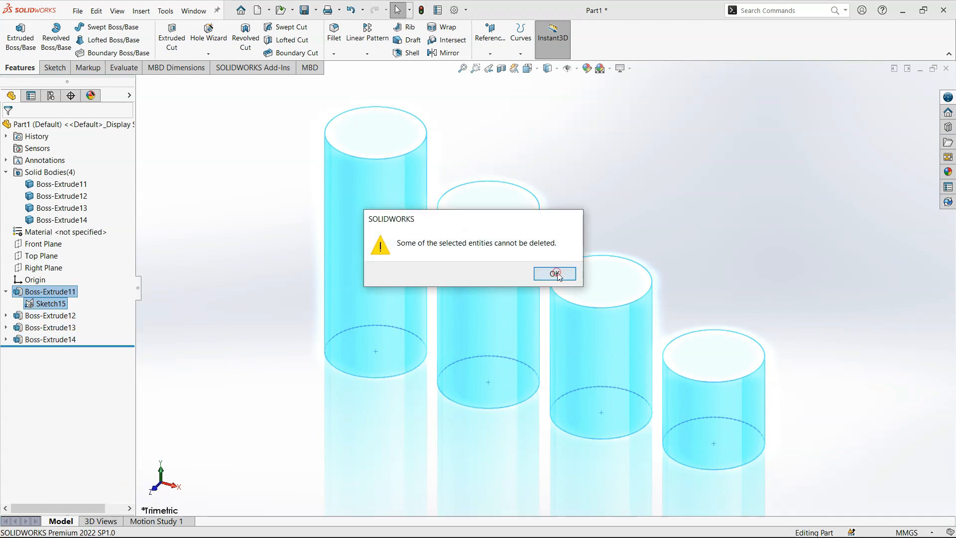
pyautogui.click(556, 210)
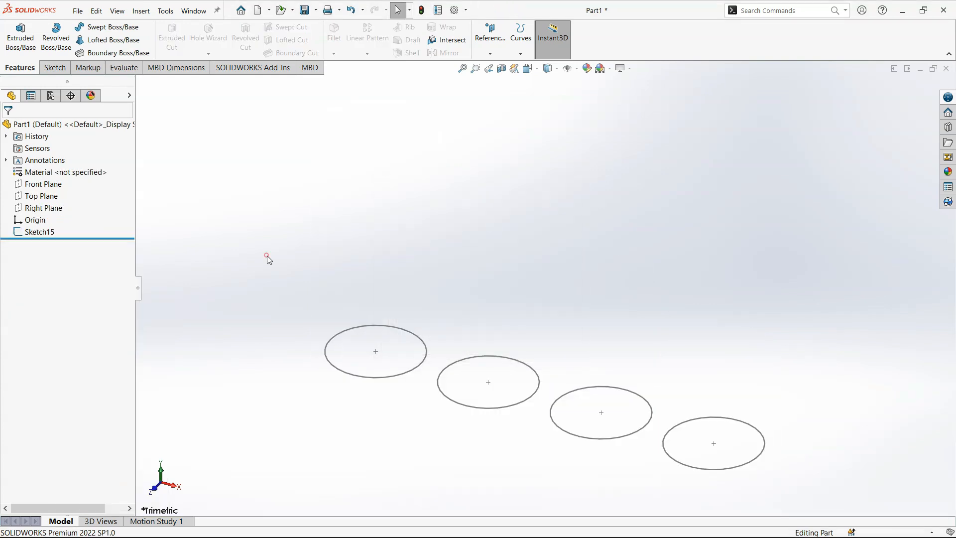
# Delete the remaining sketch with the four circles from the part
pyautogui.click(17, 232)
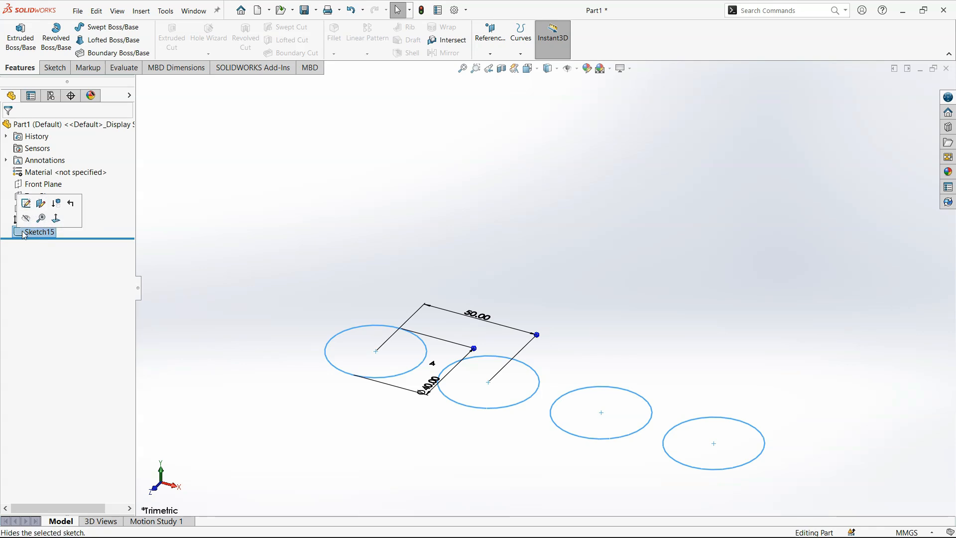
pyautogui.rightClick(32, 228)
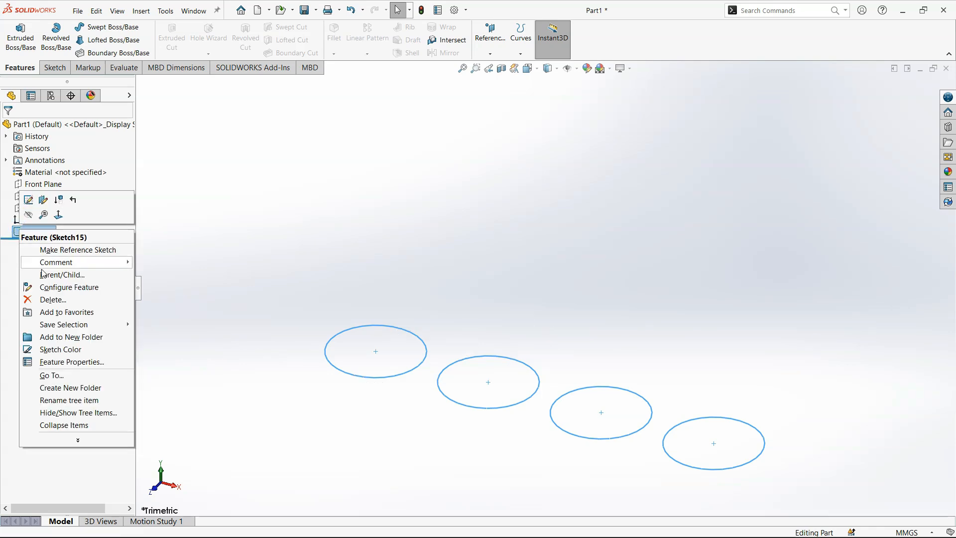
pyautogui.click(52, 300)
pyautogui.click(550, 210)
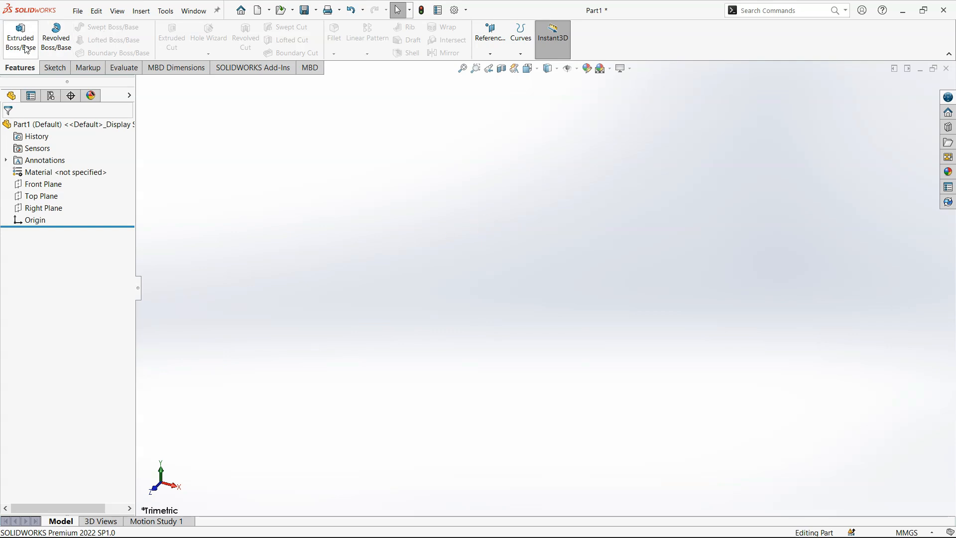
# Start a sketch on the Front Plane and draw a horizontal line about 99 mm long from the origin
pyautogui.click(43, 184)
pyautogui.click(73, 157)
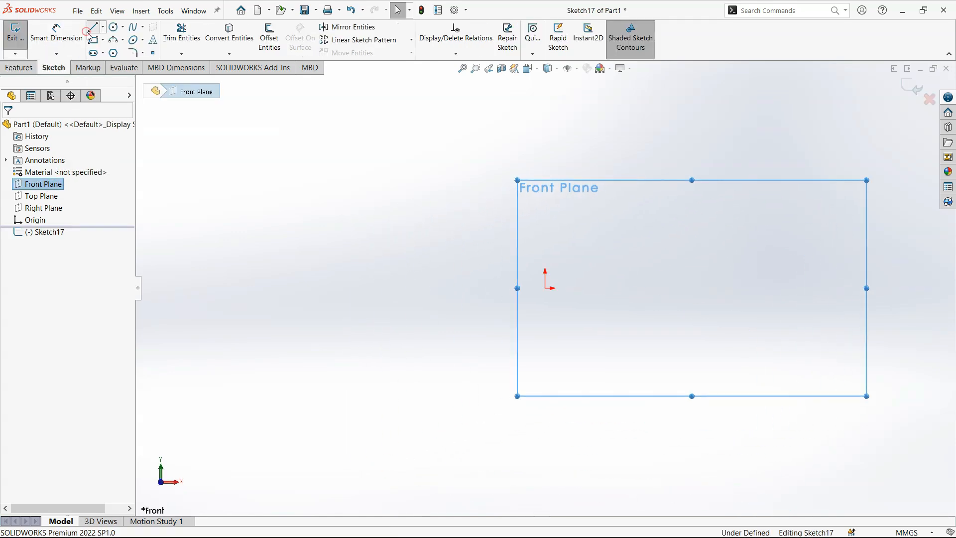
pyautogui.press('l')
pyautogui.click(545, 288)
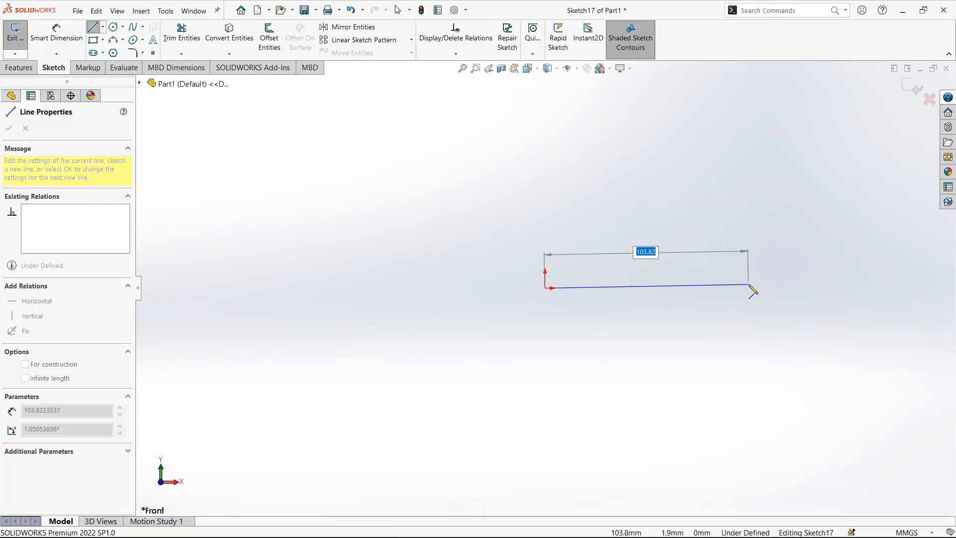
pyautogui.click(740, 288)
pyautogui.press('Escape')
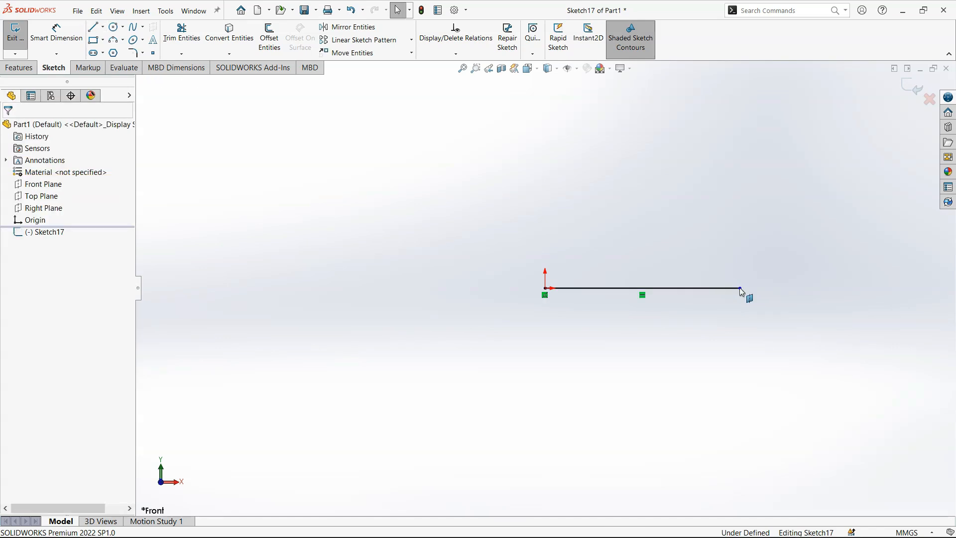
# Dimension the horizontal line's length as 100 mm
pyautogui.press('d')
pyautogui.click(718, 287)
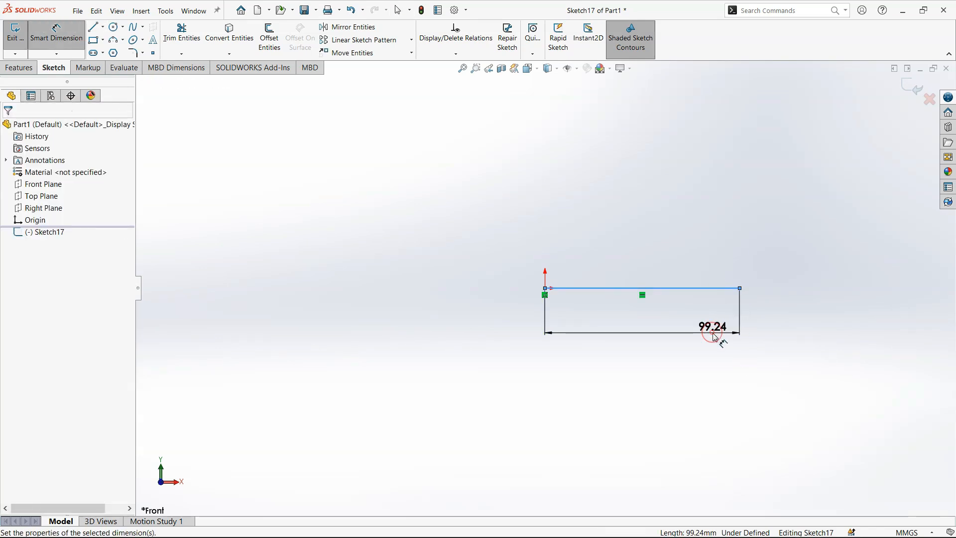
pyautogui.click(717, 337)
pyautogui.write('100')
pyautogui.press('Return')
pyautogui.press('Escape')
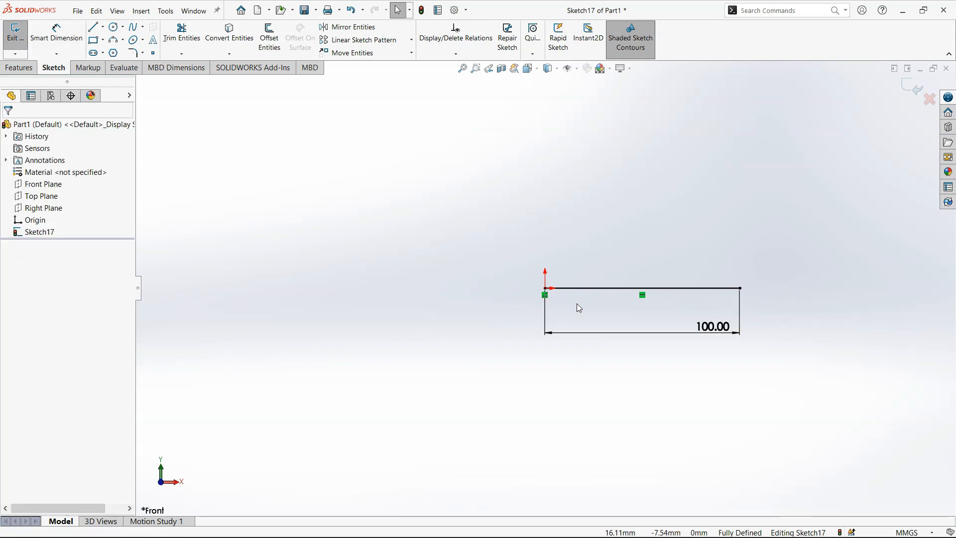
pyautogui.press('l')
pyautogui.click(544, 287)
pyautogui.click(544, 277)
pyautogui.click(739, 277)
pyautogui.click(740, 288)
pyautogui.press('Escape')
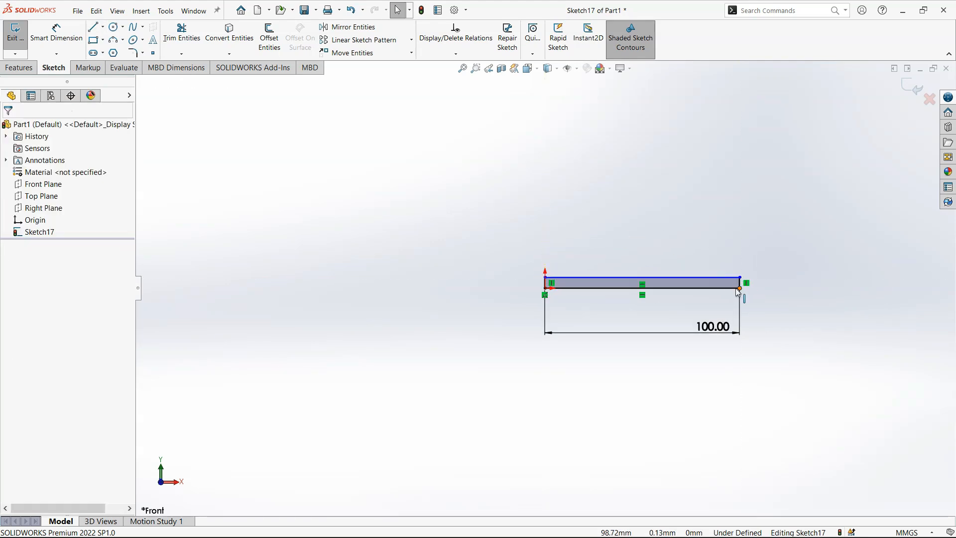
pyautogui.scroll(-3, 746, 289)
pyautogui.moveTo(726, 276); pyautogui.dragTo(617, 248)
pyautogui.press('Delete')
pyautogui.click(372, 279)
pyautogui.press('Delete')
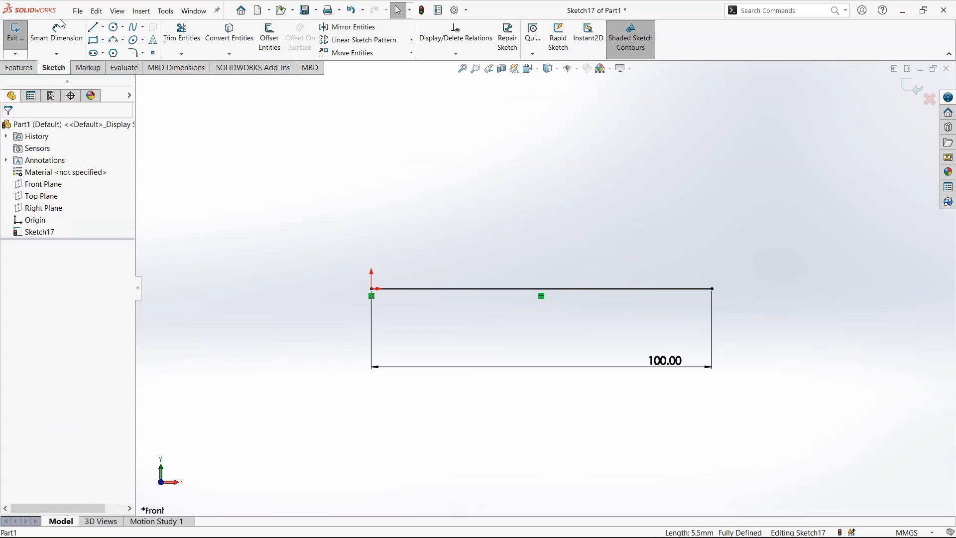
# Set up a Blind 20 mm Boss-Extrude of the open line contour as a thin feature
pyautogui.click(19, 68)
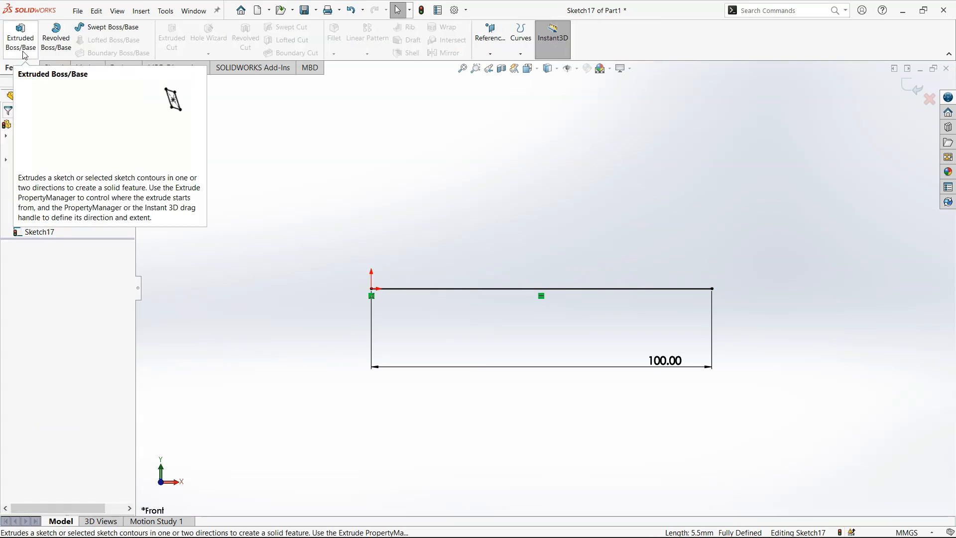
pyautogui.click(23, 52)
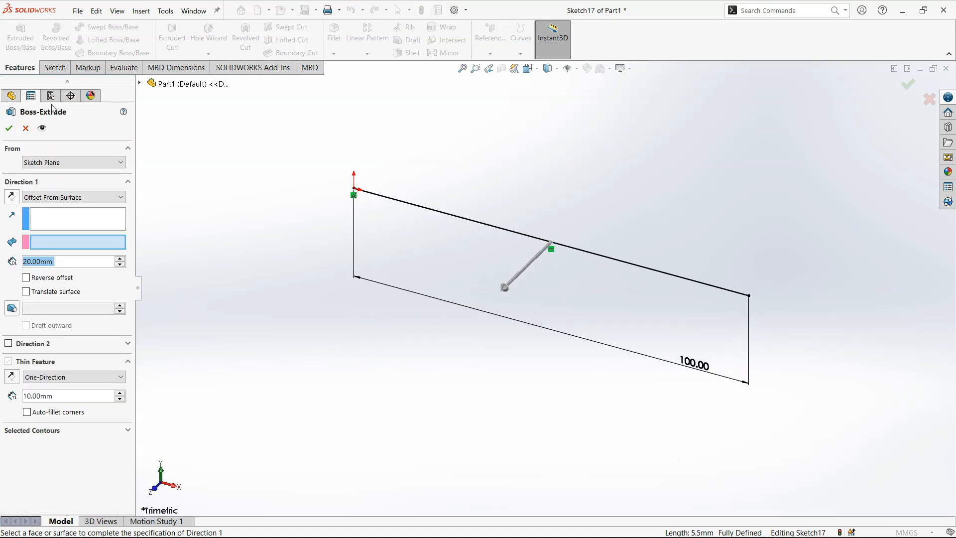
pyautogui.click(52, 431)
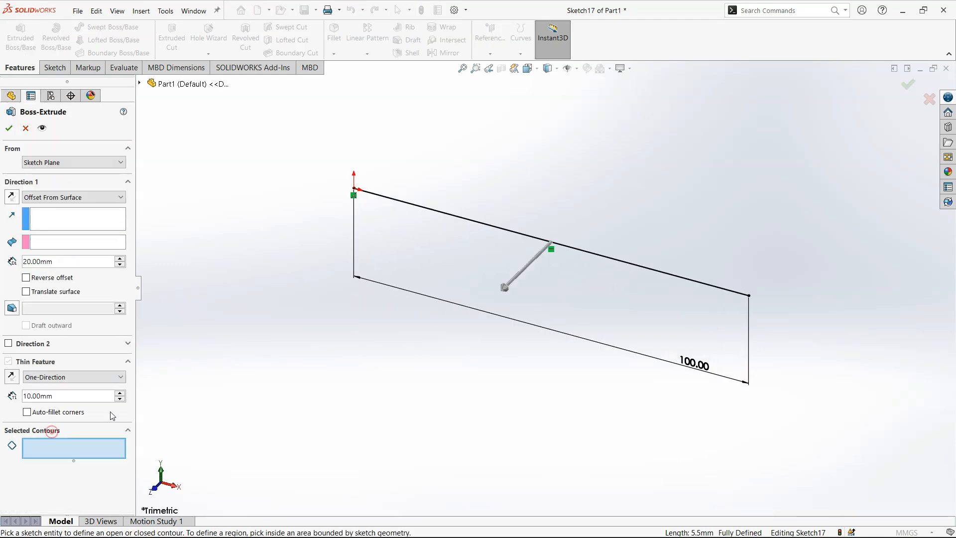
pyautogui.click(456, 219)
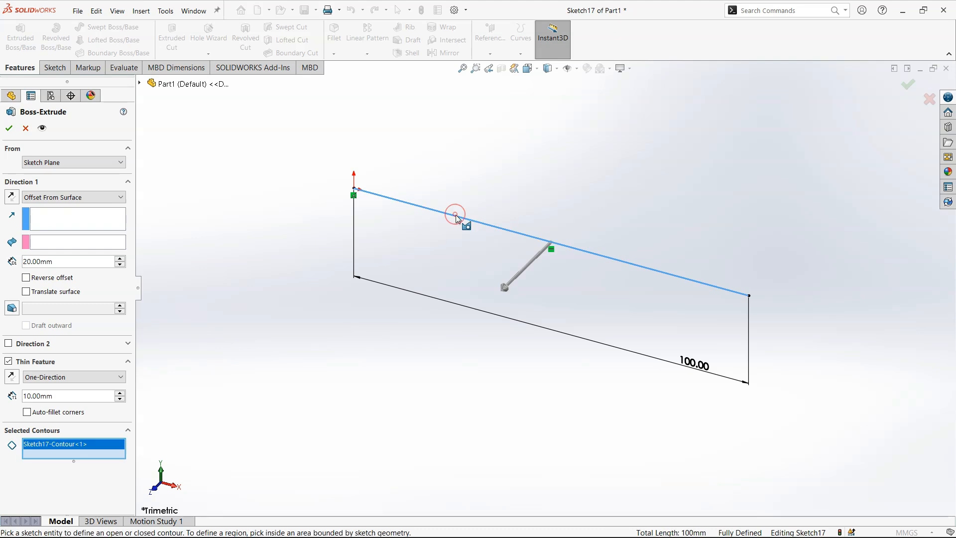
pyautogui.click(86, 197)
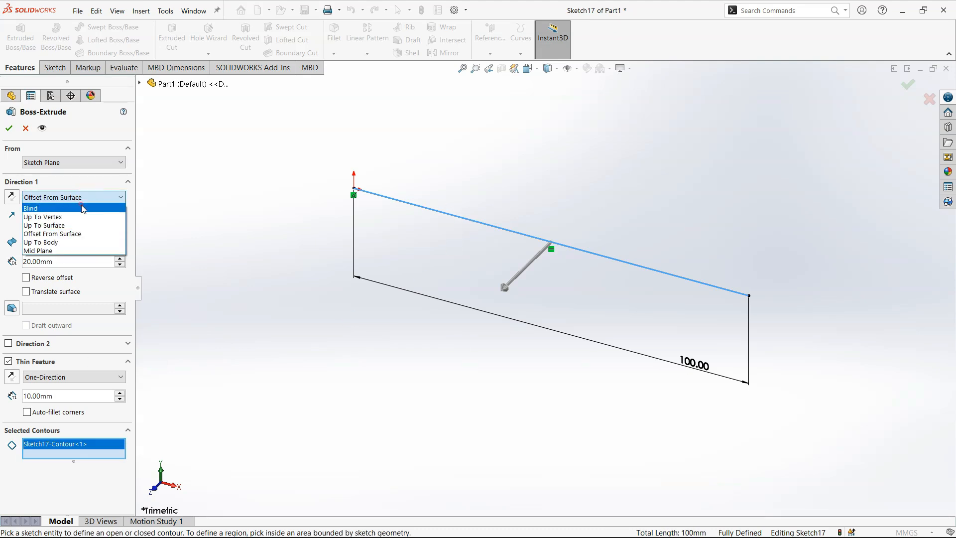
pyautogui.click(45, 206)
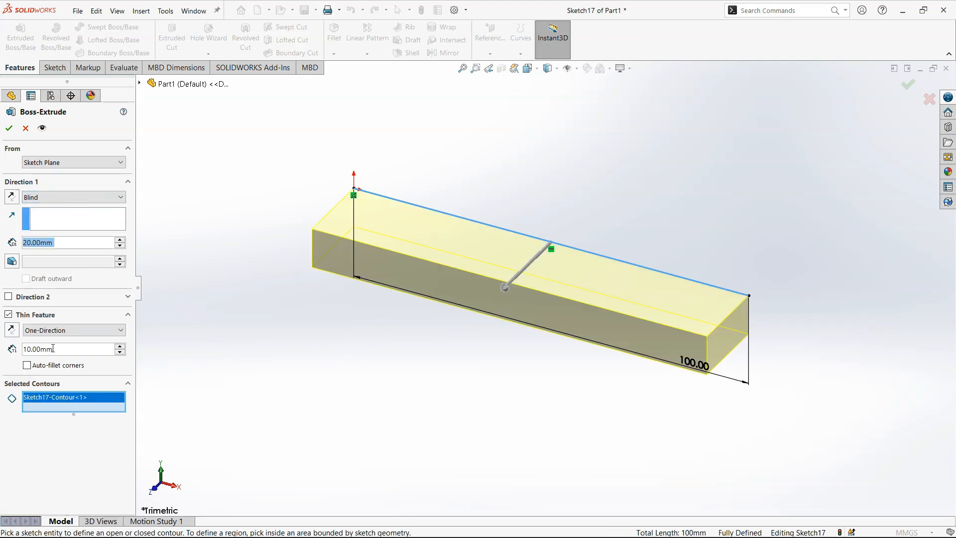
# Keep the line's thin feature enabled as One-Direction and examine its wall in the front view
pyautogui.click(8, 316)
pyautogui.click(8, 314)
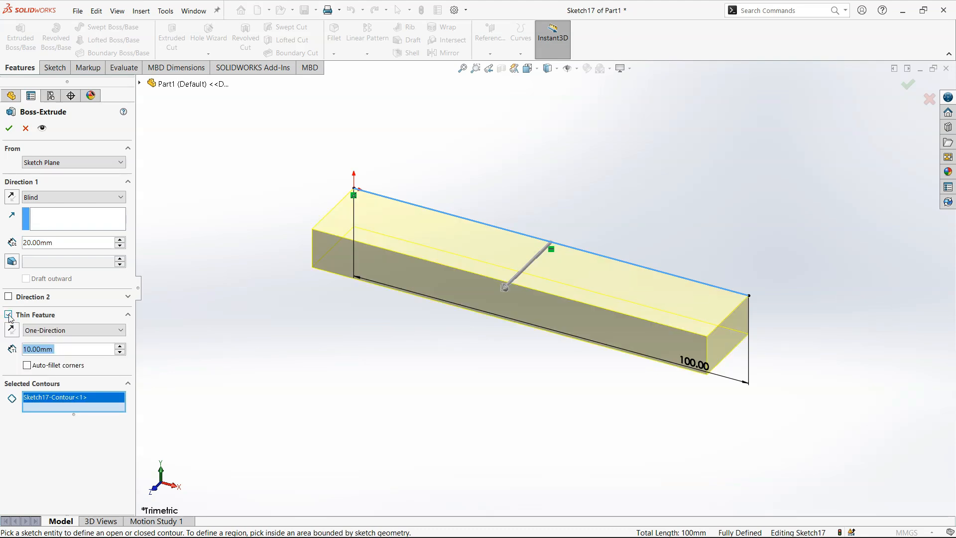
pyautogui.click(33, 337)
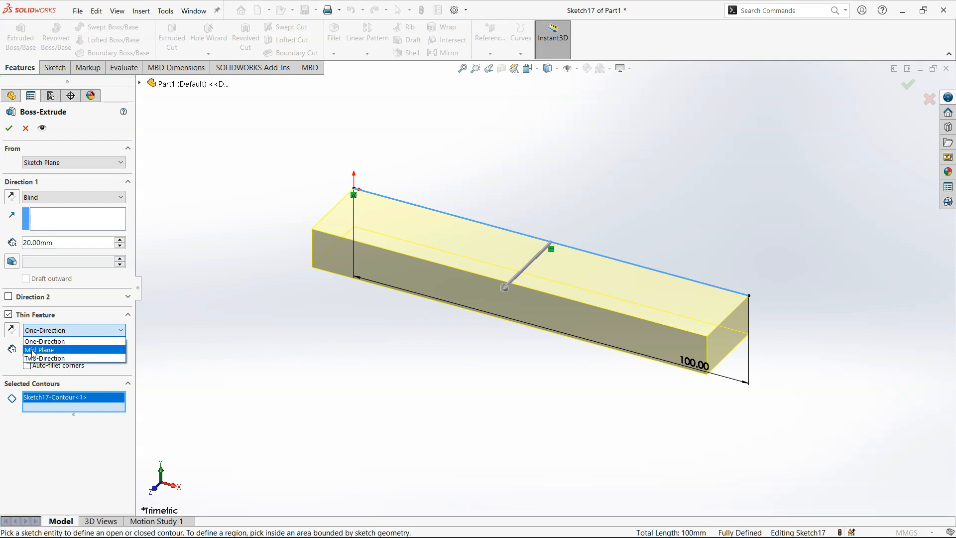
pyautogui.click(35, 341)
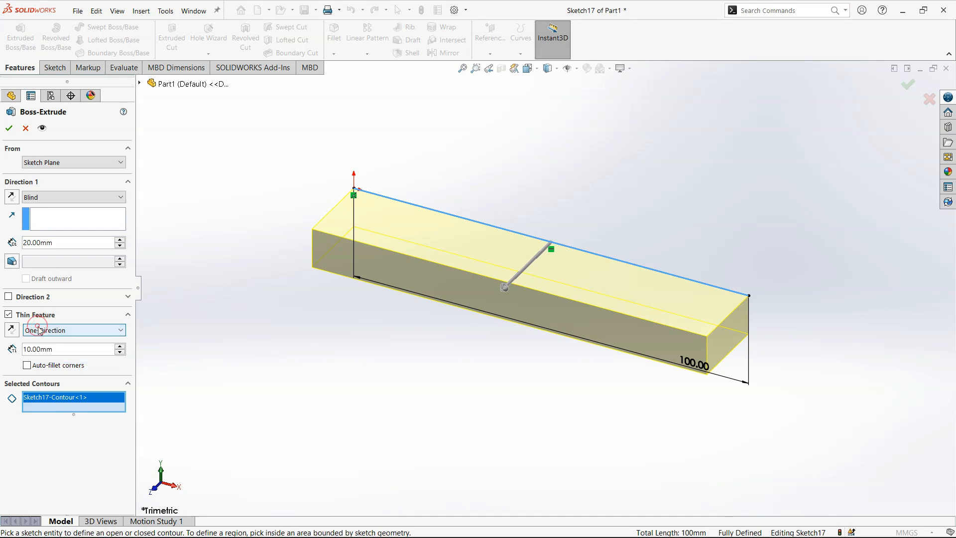
pyautogui.click(527, 68)
pyautogui.click(542, 112)
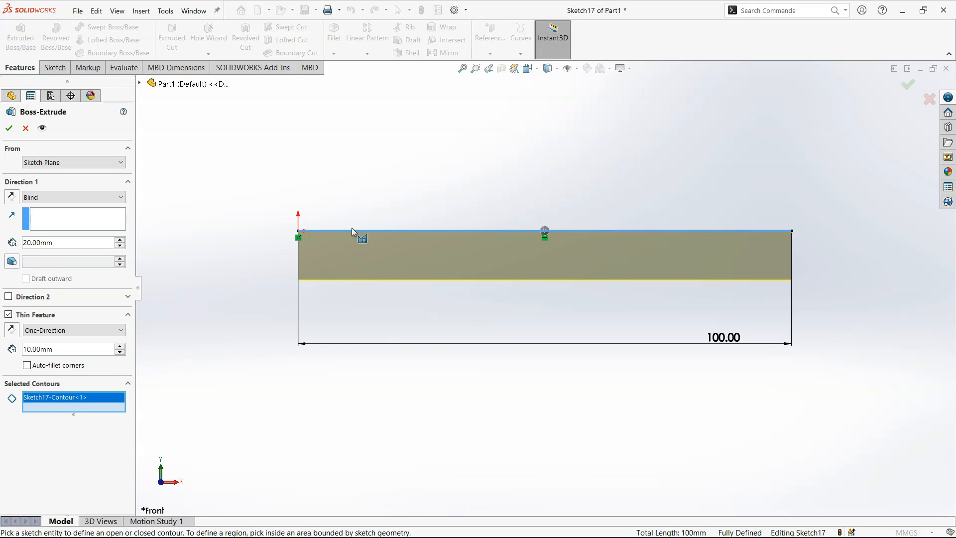
# Try the Mid-Plane and Two-Direction thin feature types on the line, then cancel the extrusion
pyautogui.click(75, 330)
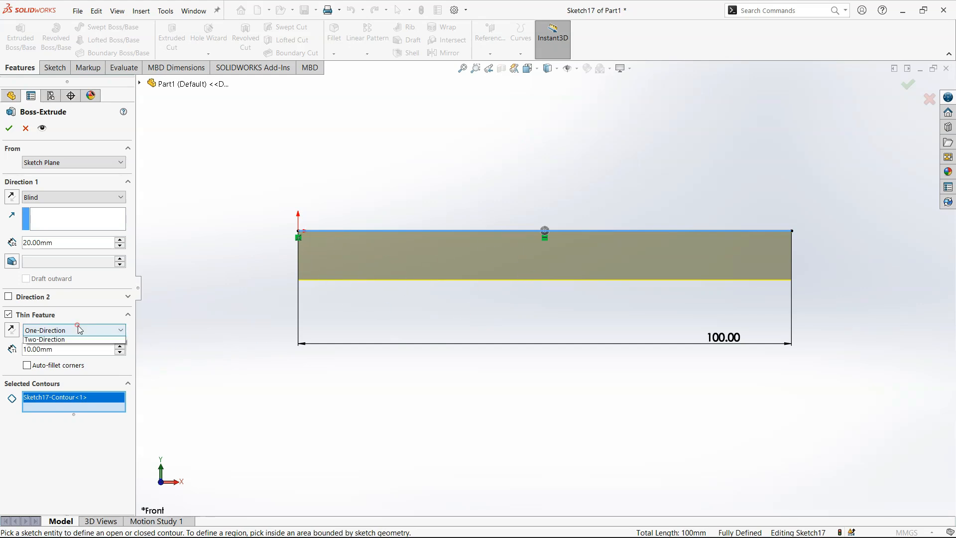
pyautogui.click(77, 345)
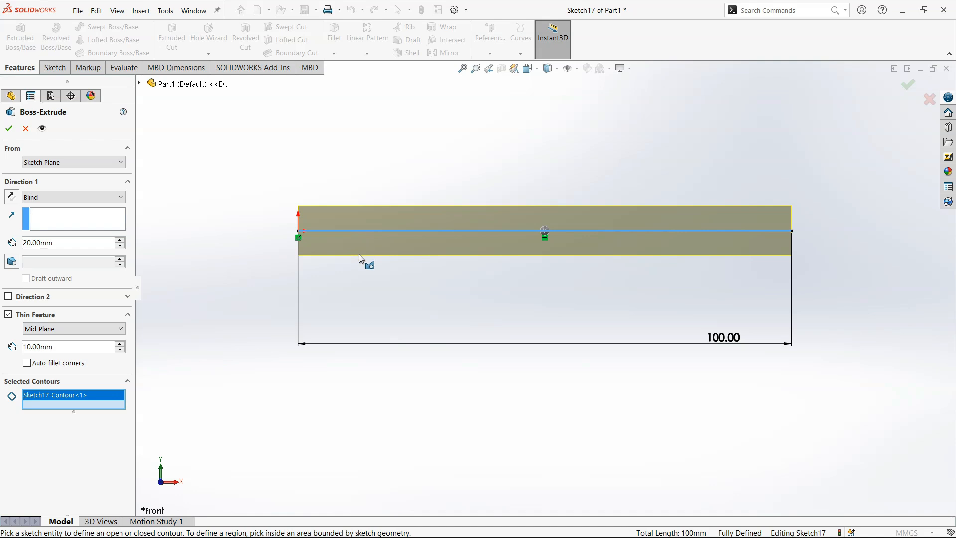
pyautogui.click(77, 330)
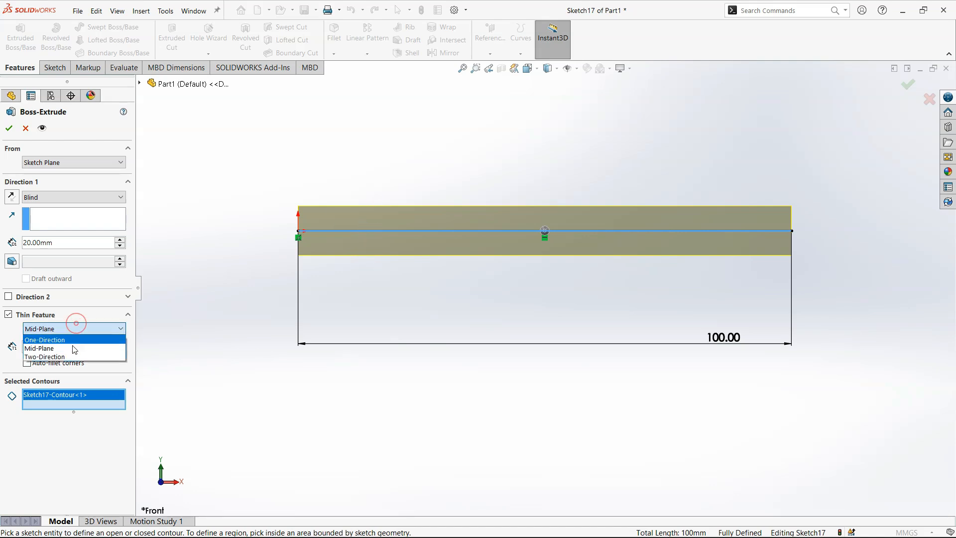
pyautogui.click(72, 352)
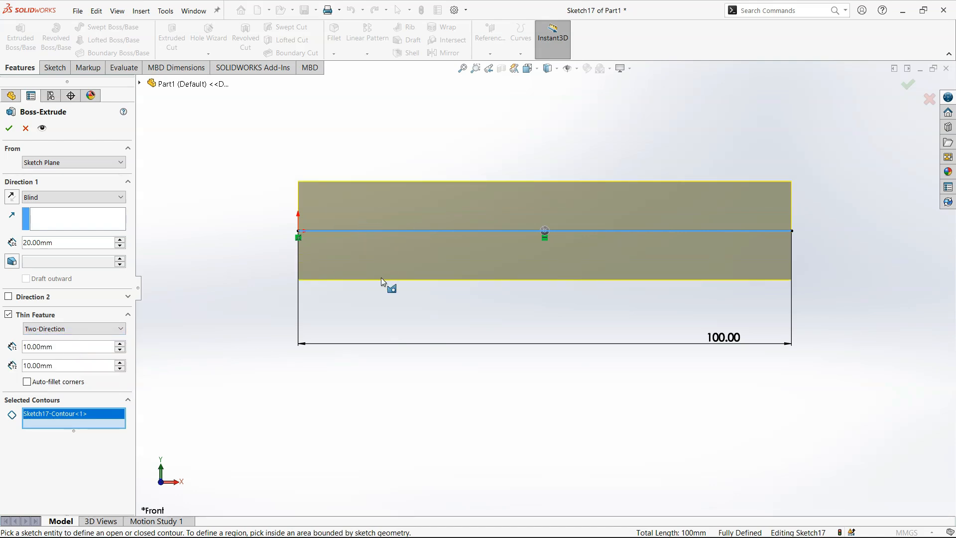
pyautogui.click(94, 327)
pyautogui.click(66, 348)
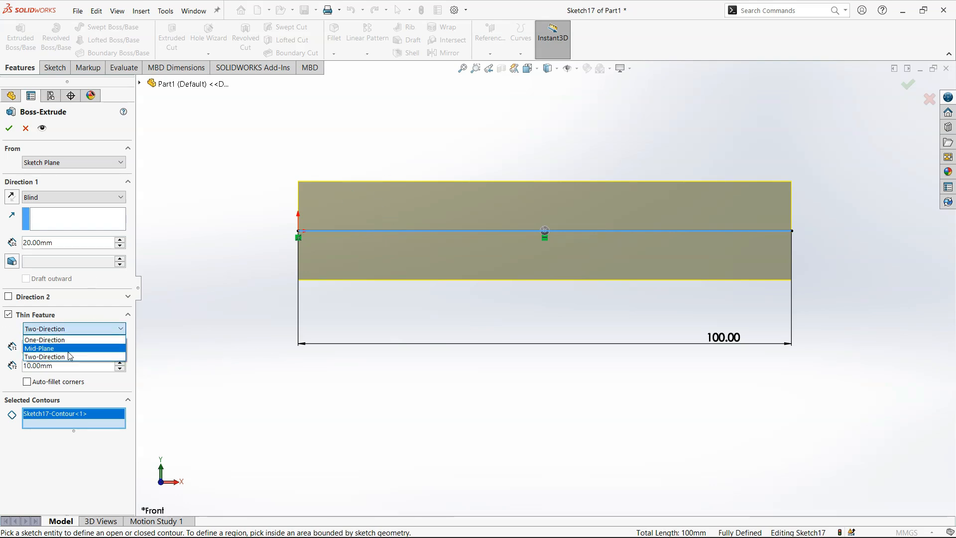
pyautogui.click(26, 128)
# Close the profile into a rectangle about 6.5 mm tall above the 100 mm line
pyautogui.press('l')
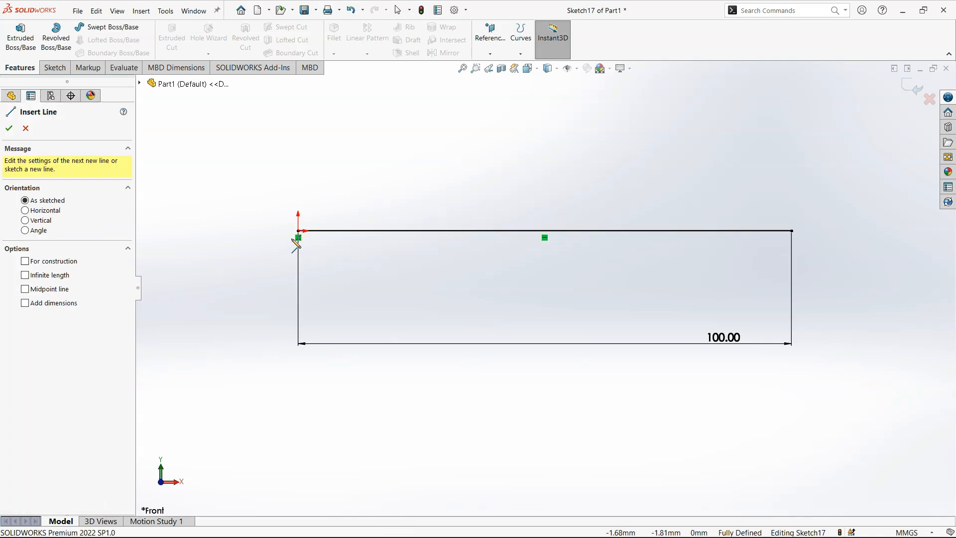
pyautogui.click(298, 230)
pyautogui.click(298, 199)
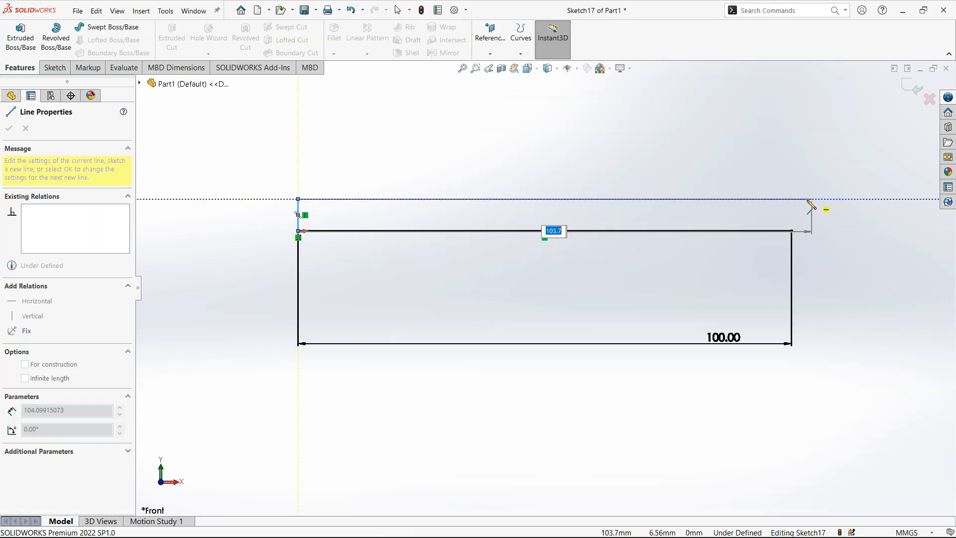
pyautogui.click(791, 199)
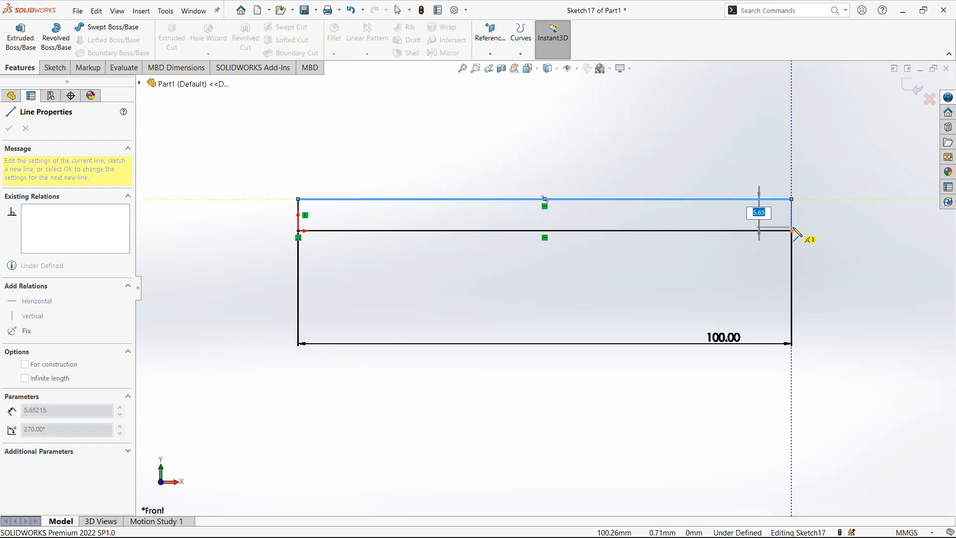
pyautogui.click(792, 231)
pyautogui.press('Escape')
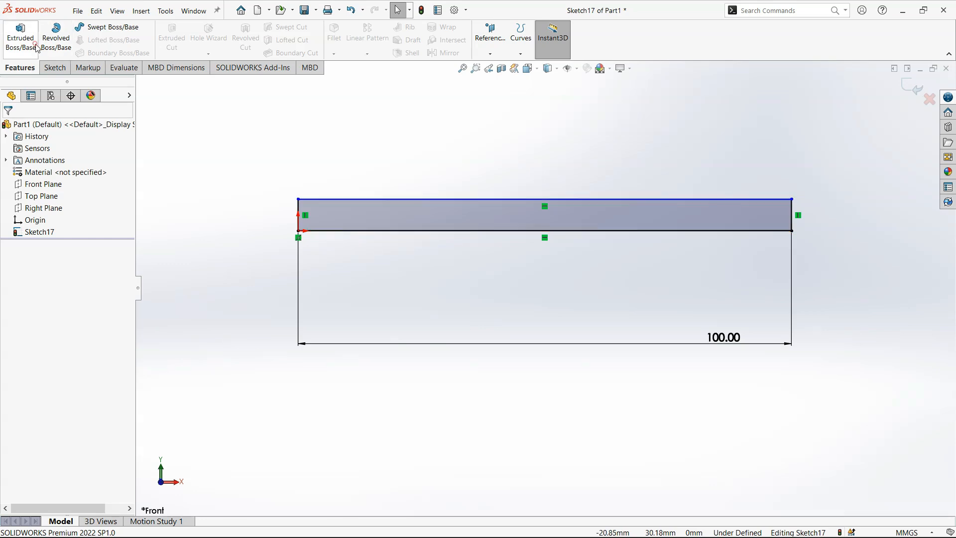
# Extrude the rectangle Blind 20 mm as a One-Direction thin feature with a 10 mm wall
pyautogui.click(20, 38)
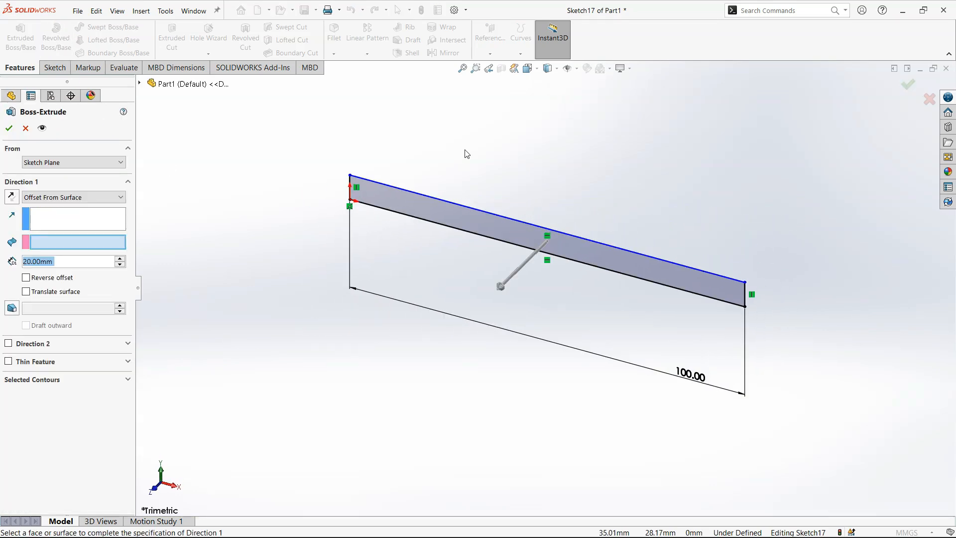
pyautogui.click(58, 187)
pyautogui.click(63, 185)
pyautogui.click(67, 197)
pyautogui.click(59, 205)
pyautogui.click(527, 68)
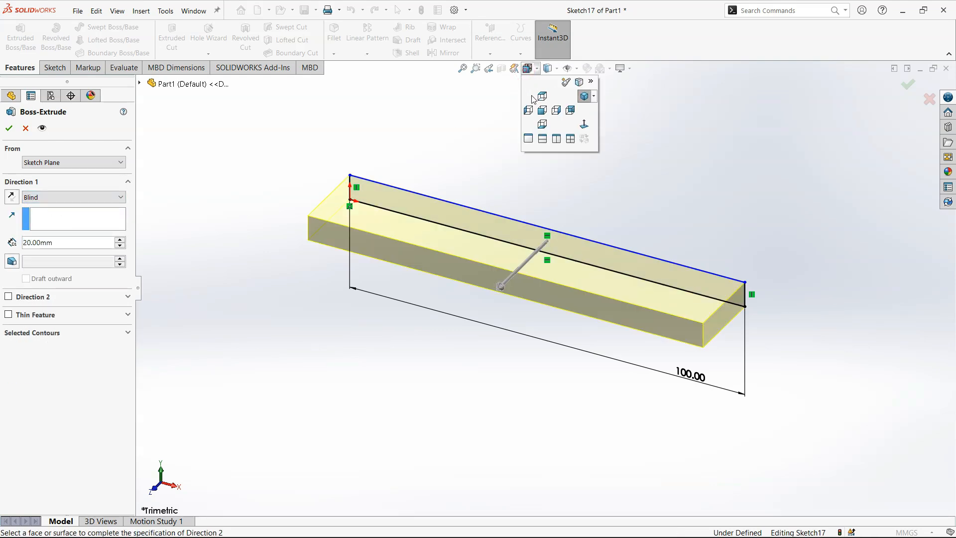
pyautogui.click(542, 113)
pyautogui.scroll(-1, 550, 238)
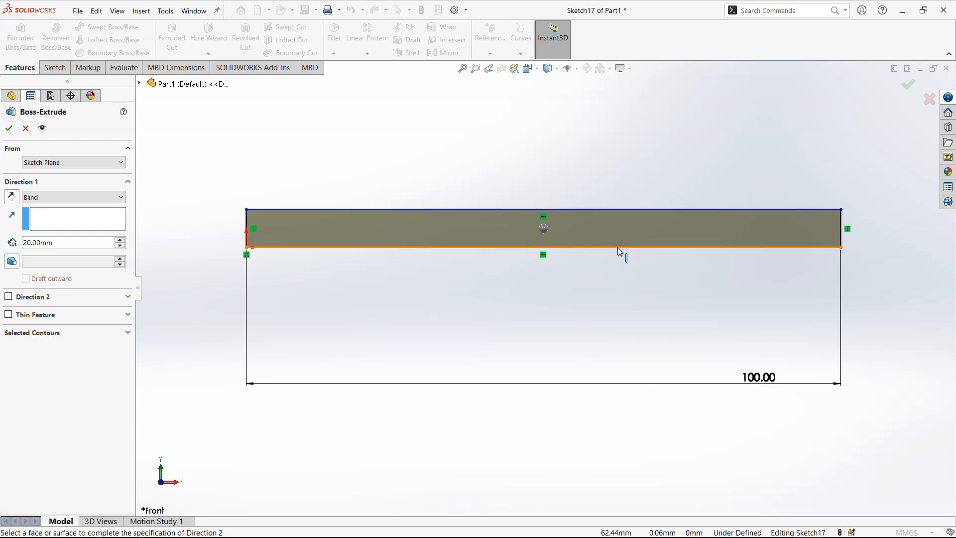
pyautogui.click(8, 315)
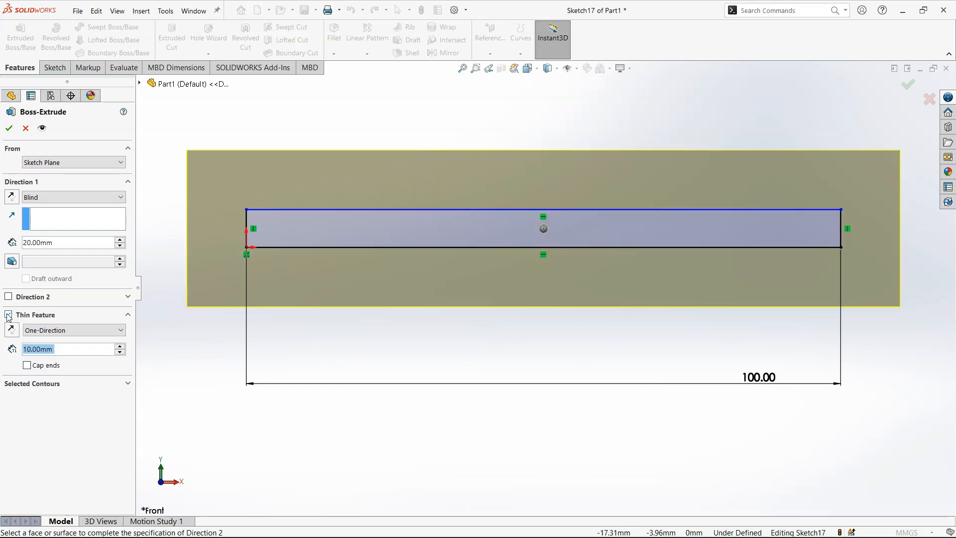
pyautogui.click(9, 129)
# Change the rectangle's thin feature to Mid-Plane with a 2 mm wall thickness and inspect the resulting hollow body
pyautogui.moveTo(324, 298); pyautogui.dragTo(446, 298, button='middle')
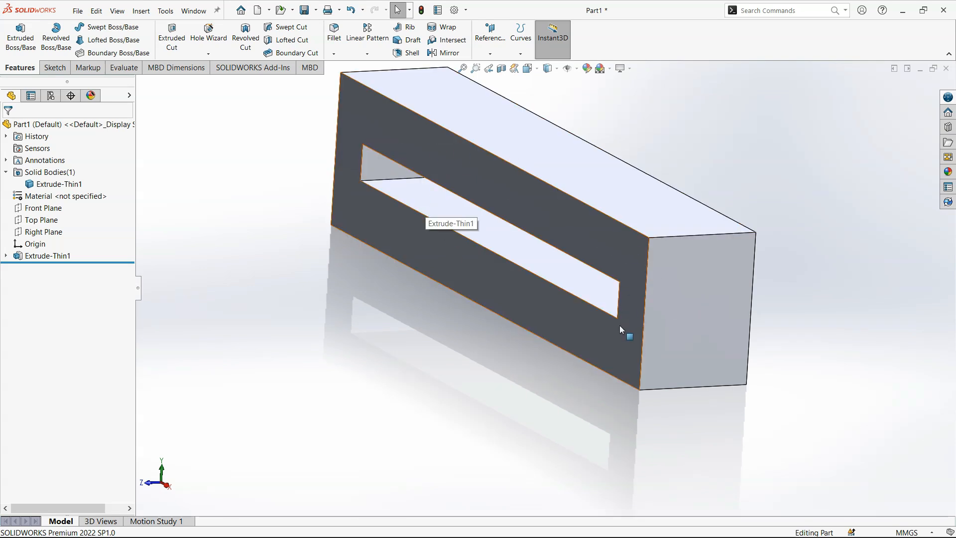
pyautogui.click(69, 256)
pyautogui.click(78, 226)
pyautogui.click(70, 330)
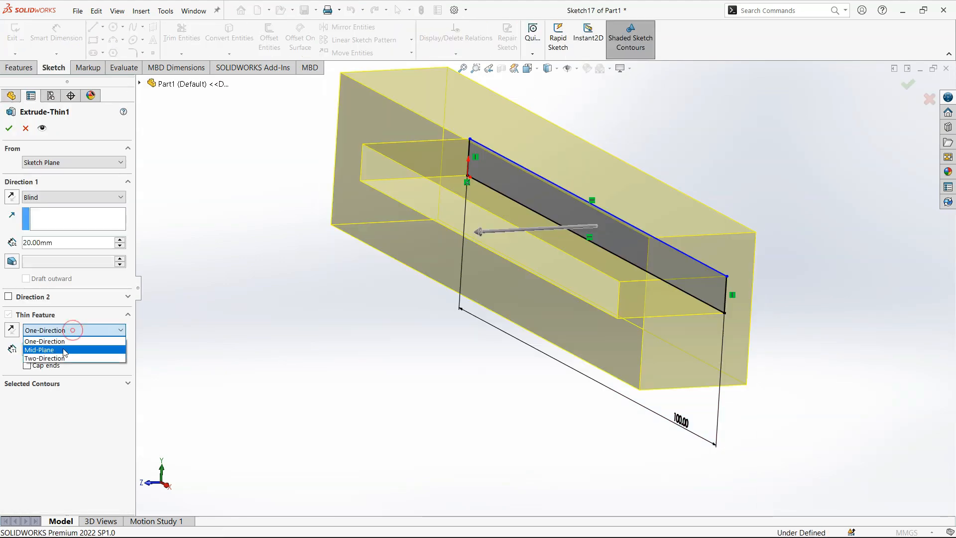
pyautogui.click(45, 350)
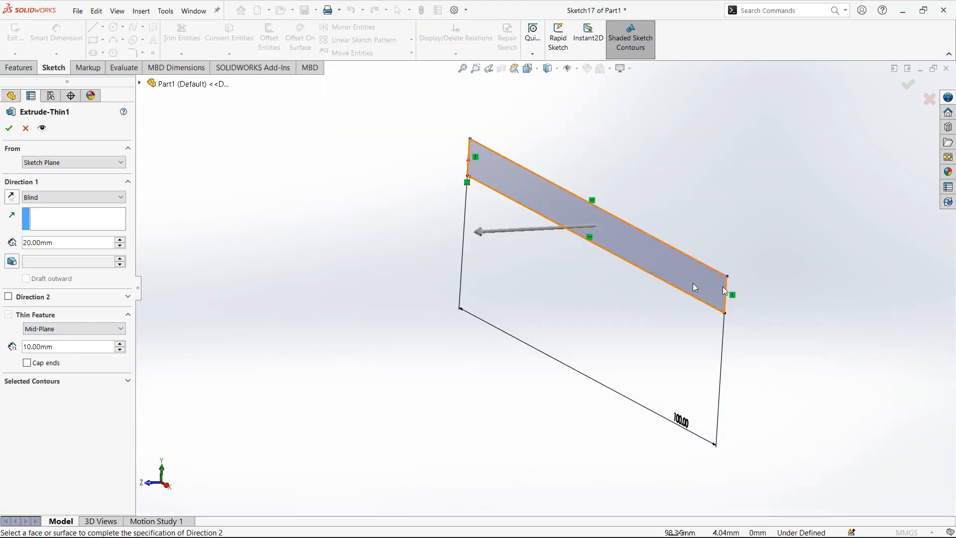
pyautogui.doubleClick(78, 344)
pyautogui.write('2')
pyautogui.press('Return')
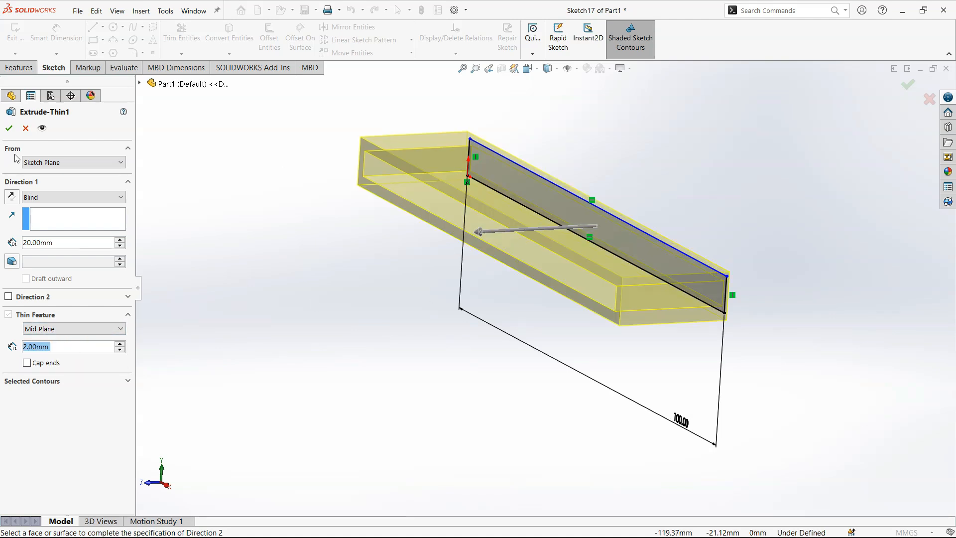
pyautogui.click(9, 128)
pyautogui.moveTo(513, 224)
pyautogui.mouseDown(button='middle')
pyautogui.moveTo(533, 190)
pyautogui.moveTo(476, 211)
pyautogui.moveTo(544, 209)
pyautogui.mouseUp(button='middle')
# Edit the rectangular thin extrusion to cap its ends with a 2 mm cap thickness and inspect the closed body
pyautogui.click(47, 256)
pyautogui.click(53, 232)
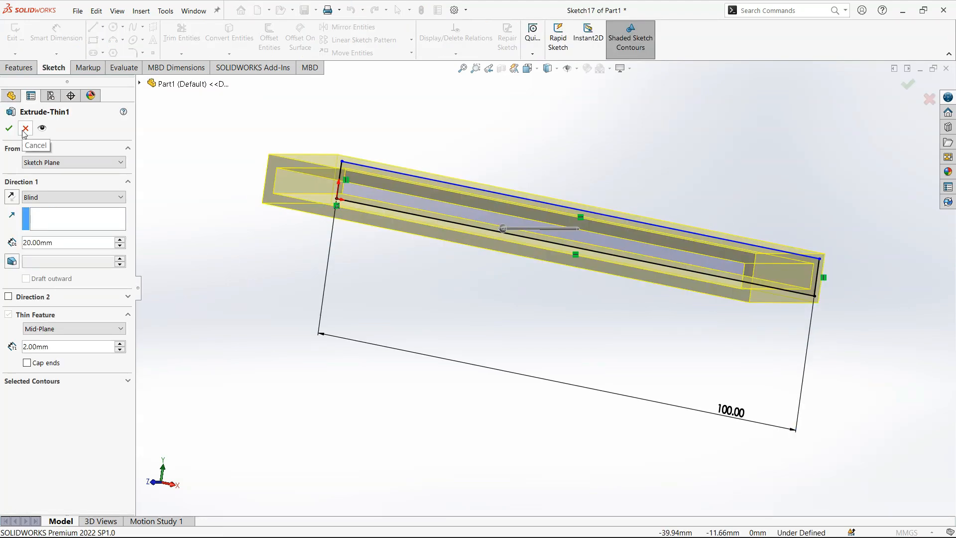
pyautogui.click(529, 68)
pyautogui.click(536, 106)
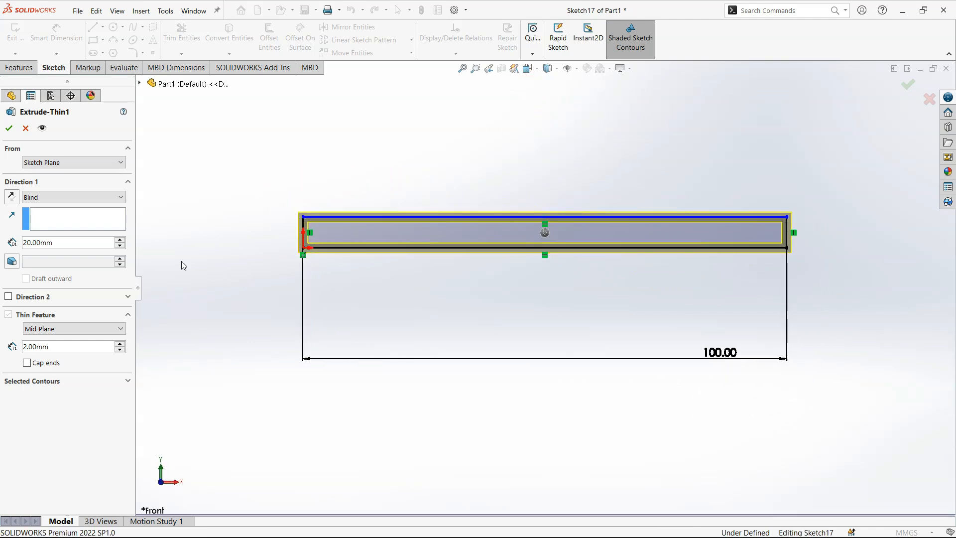
pyautogui.click(28, 363)
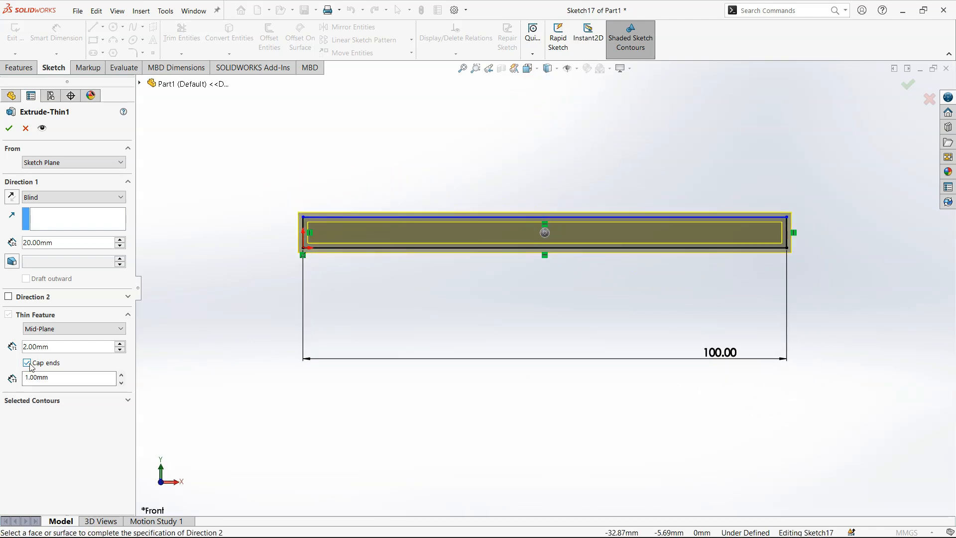
pyautogui.scroll(-3, 375, 216)
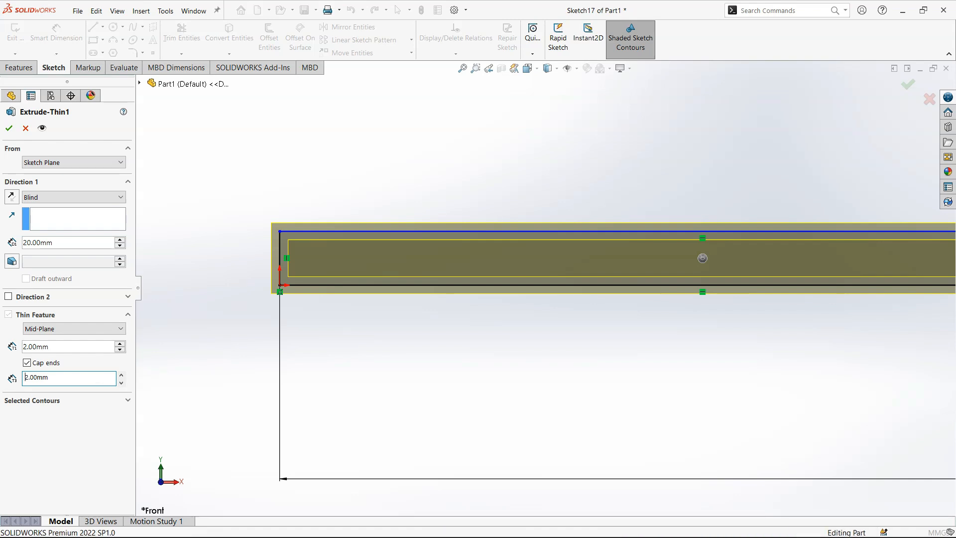
pyautogui.press('Return')
pyautogui.moveTo(486, 194); pyautogui.dragTo(539, 293, button='middle')
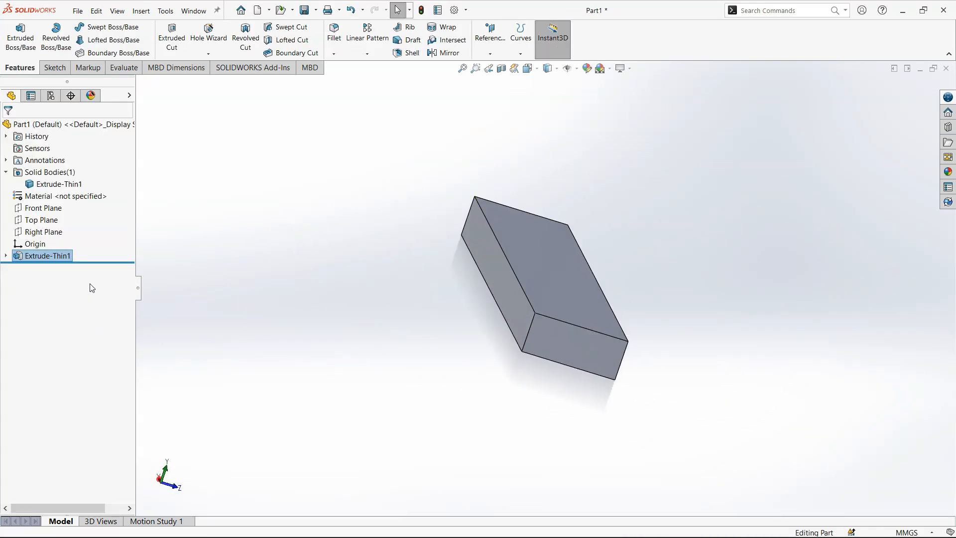
# Delete the capped thin extrusion while keeping its rectangle sketch
pyautogui.press('Delete')
pyautogui.click(560, 211)
# Preview the rectangle sketch as a Blind 20 mm One-Direction thin feature, then cancel the extrusion
pyautogui.click(45, 232)
pyautogui.click(25, 47)
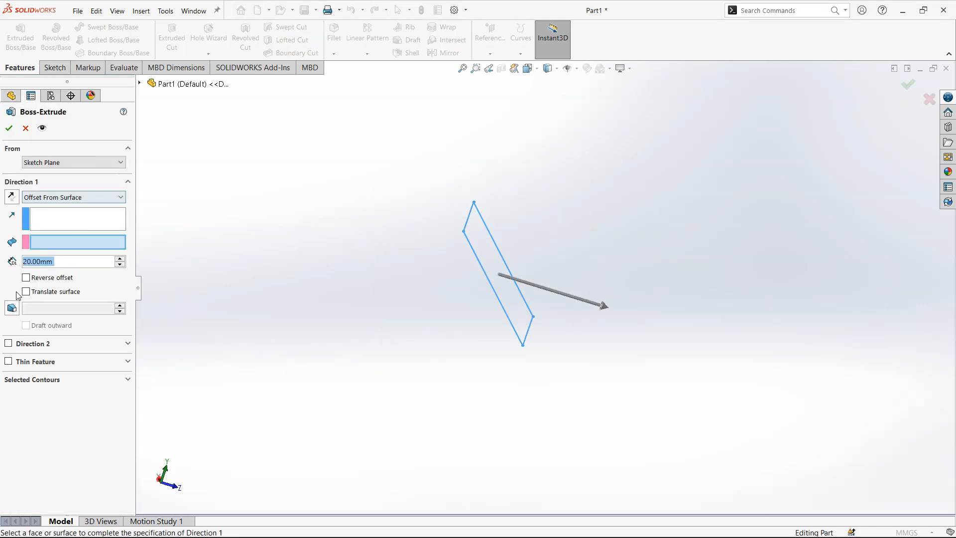
pyautogui.click(9, 363)
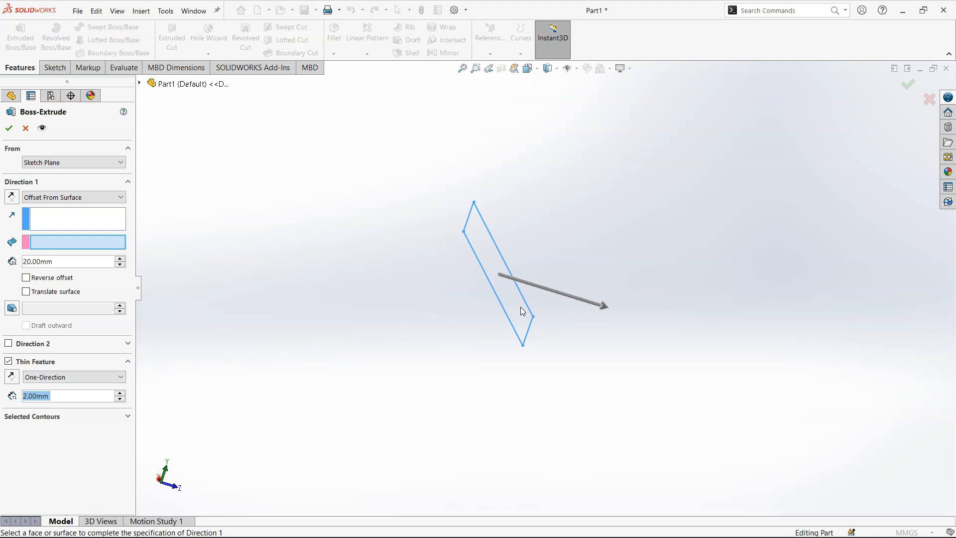
pyautogui.click(35, 198)
pyautogui.click(34, 207)
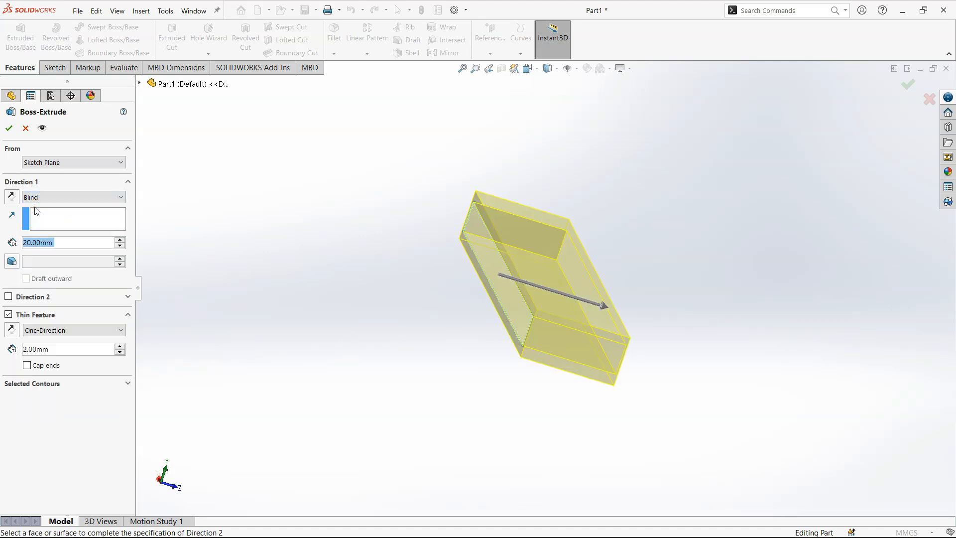
pyautogui.click(25, 128)
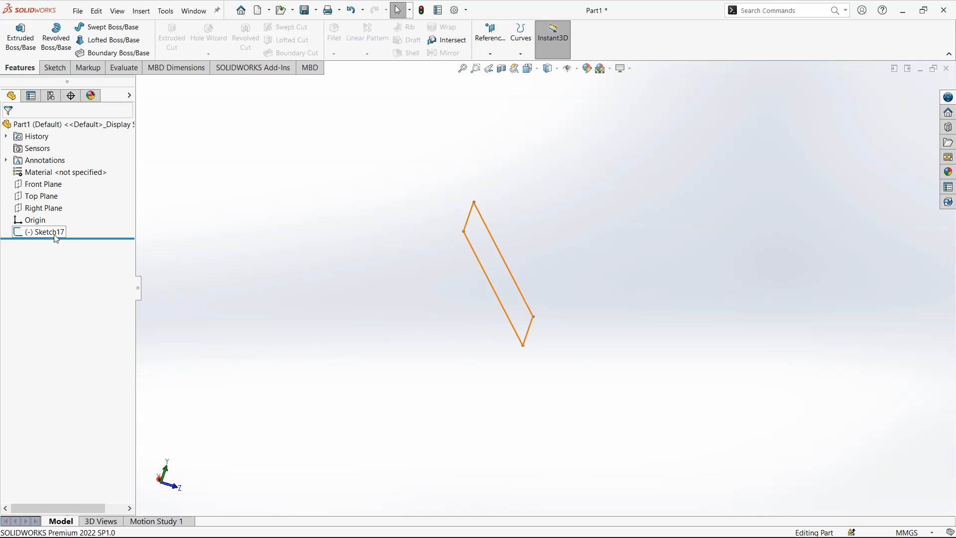
# Edit the rectangle sketch and delete its upper and side lines, keeping only the dimensioned 100 mm base line
pyautogui.click(55, 235)
pyautogui.click(65, 208)
pyautogui.moveTo(815, 281)
pyautogui.mouseDown()
pyautogui.moveTo(682, 260)
pyautogui.moveTo(220, 248)
pyautogui.mouseUp()
pyautogui.press('Delete')
# Sketch three connected lines from the 100 mm line's free end: one rising, one nearly level and one sloping down about 30 mm long
pyautogui.press('l')
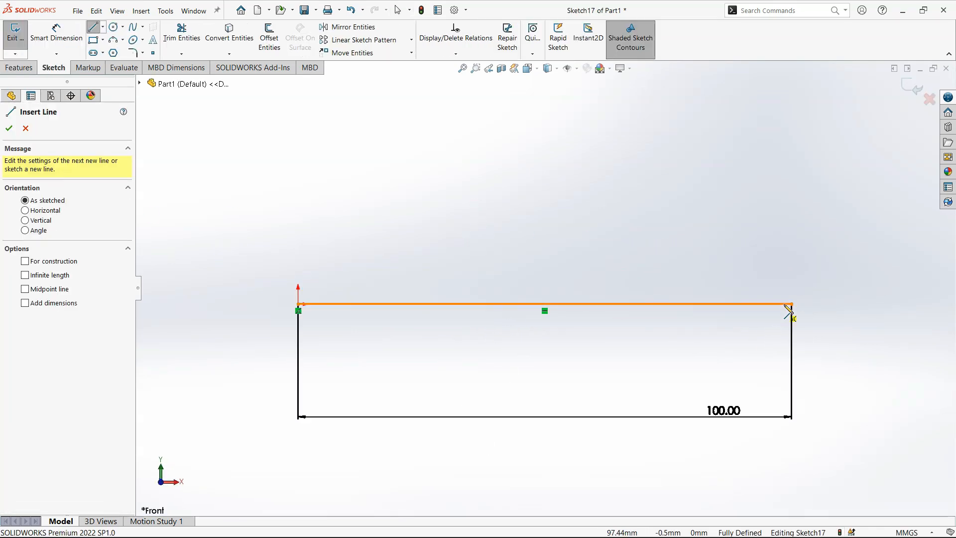
pyautogui.click(792, 304)
pyautogui.click(847, 236)
pyautogui.scroll(3, 901, 221)
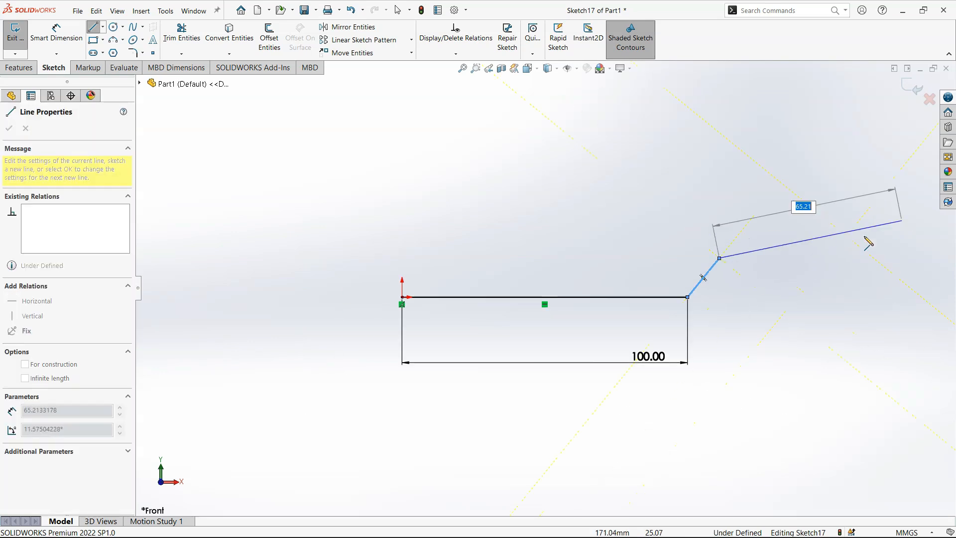
pyautogui.click(804, 249)
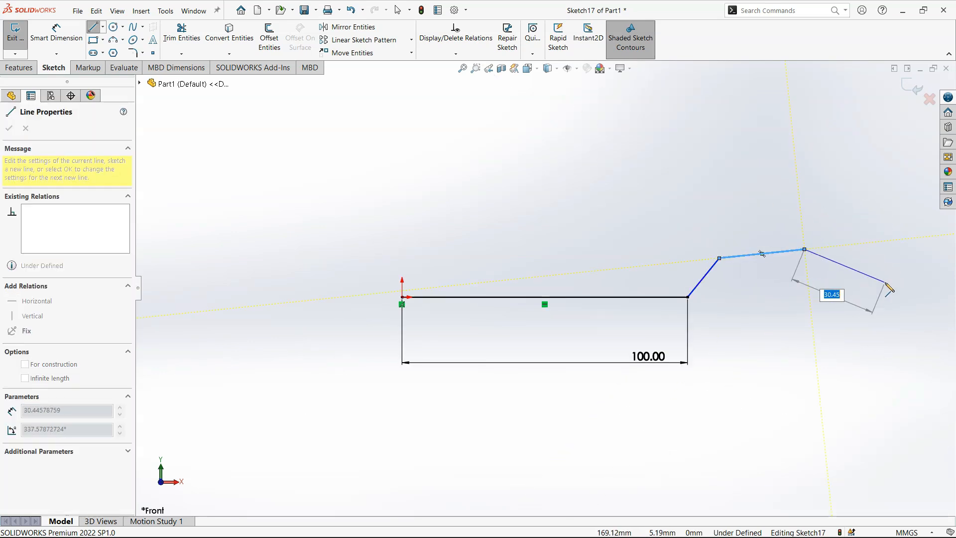
pyautogui.doubleClick(885, 281)
pyautogui.press('Escape')
# Extrude the open profile Blind 20 mm as a One-Direction thin feature, 2 mm thick, with auto-filleted corners of 2 mm radius
pyautogui.click(20, 67)
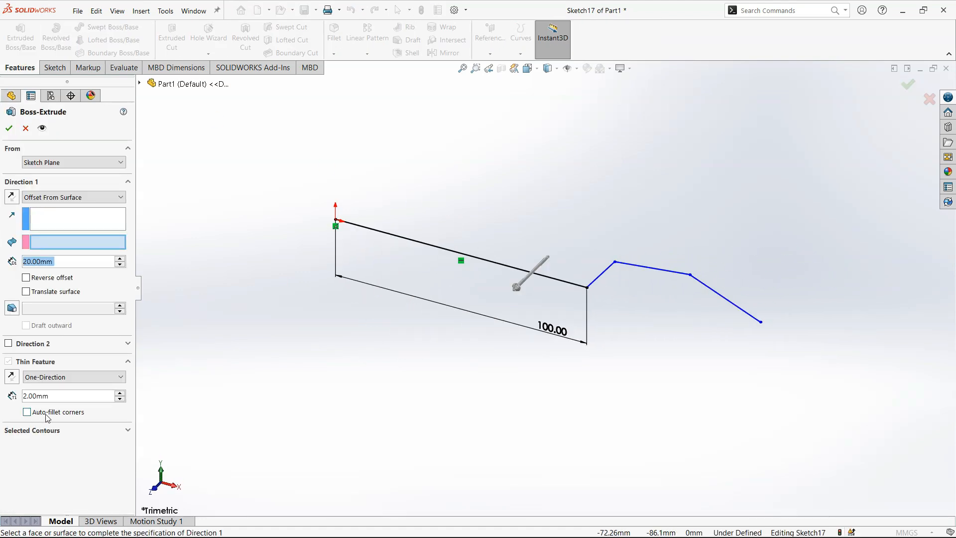
pyautogui.click(45, 413)
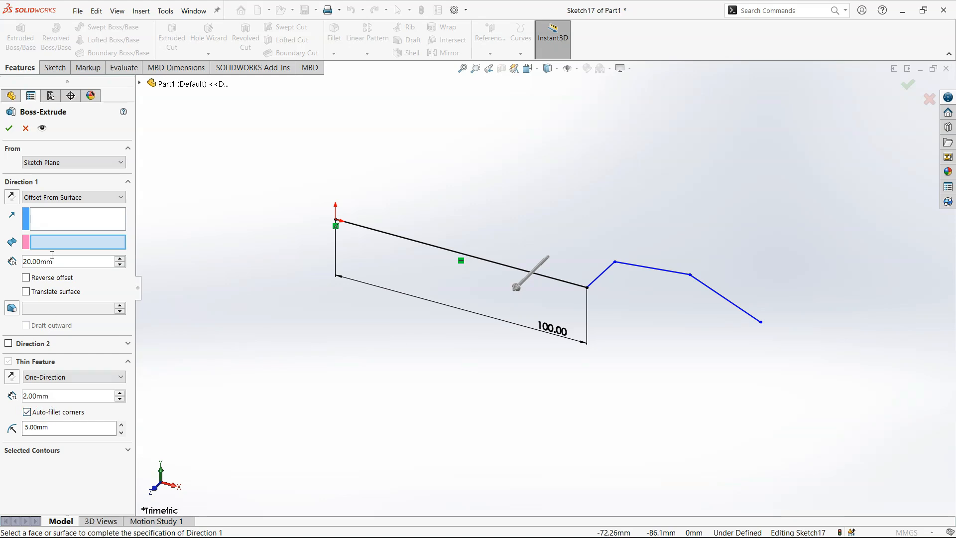
pyautogui.click(73, 197)
pyautogui.click(69, 208)
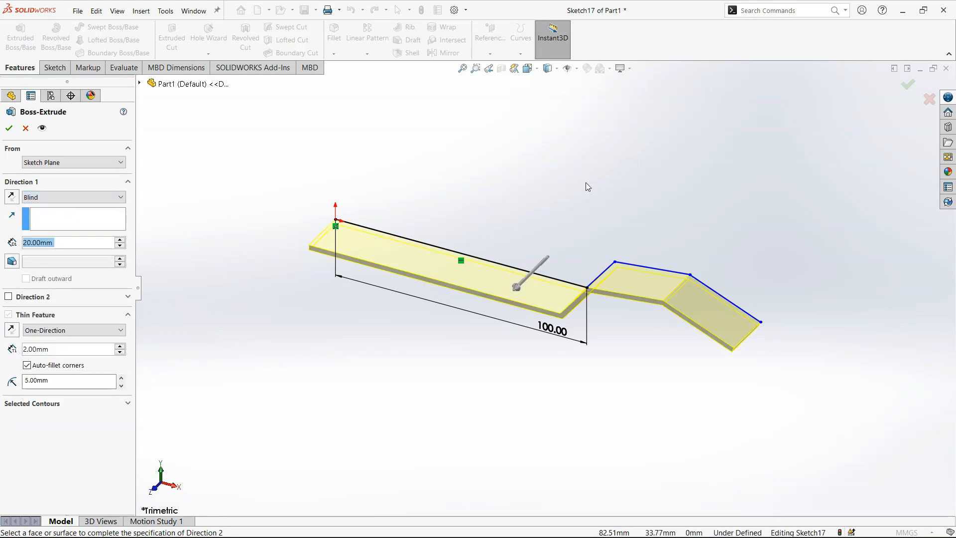
pyautogui.click(528, 69)
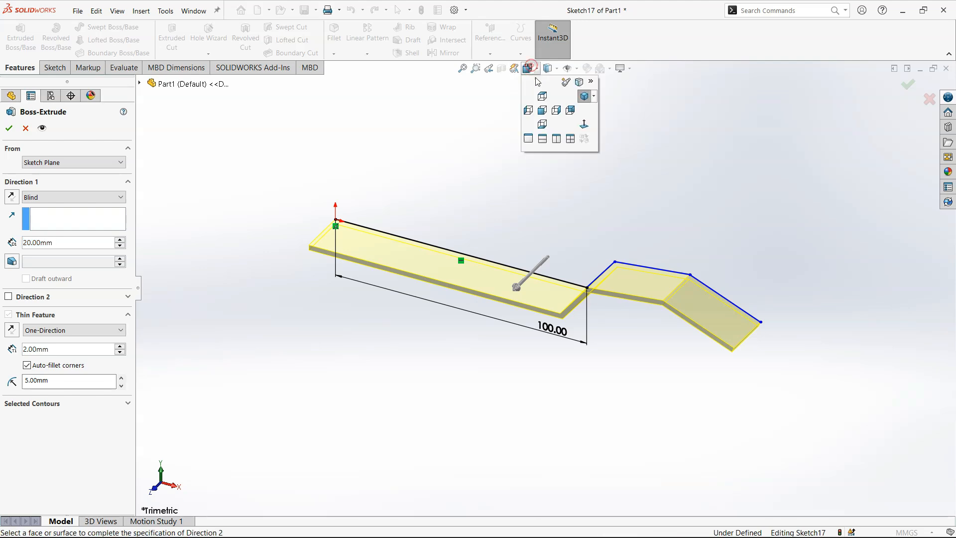
pyautogui.click(542, 110)
pyautogui.scroll(-4, 681, 259)
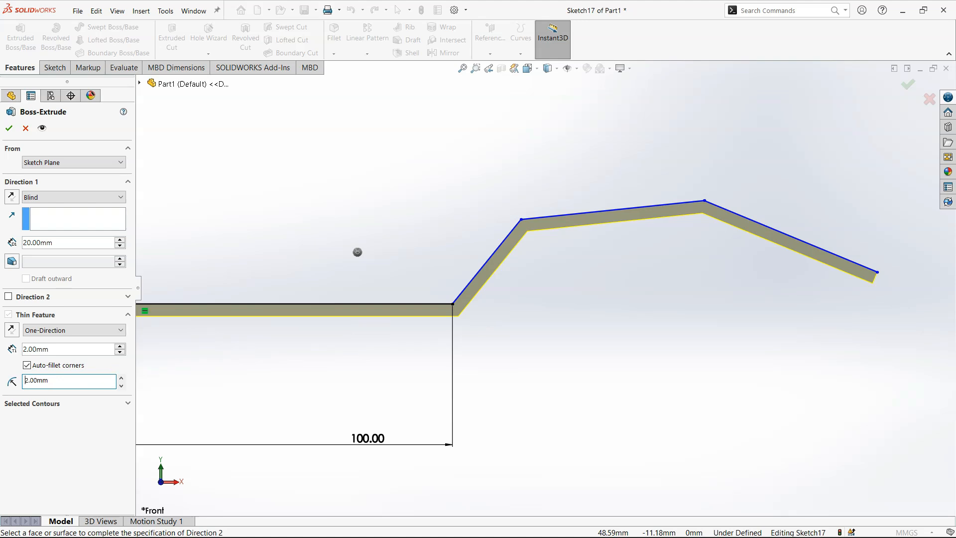
pyautogui.click(9, 127)
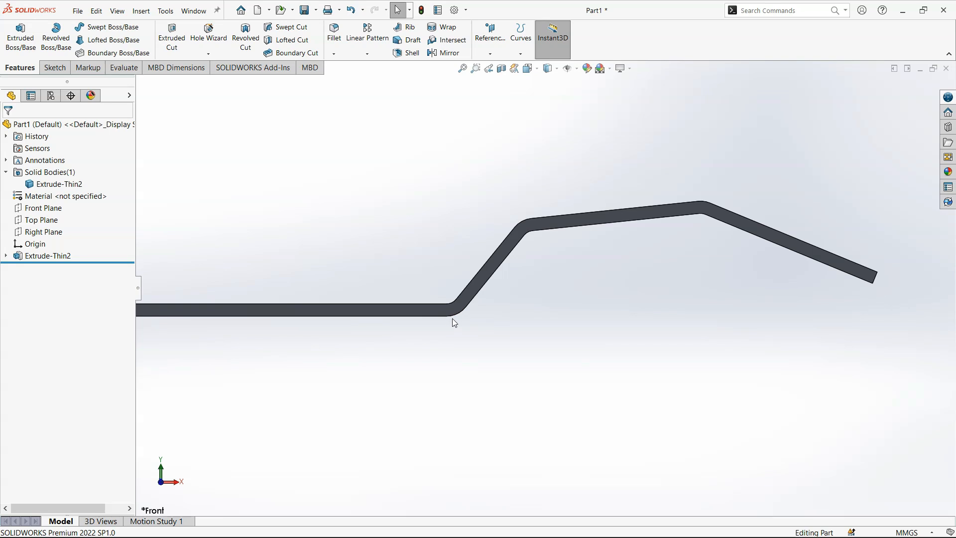
pyautogui.click(327, 204)
# Set the thin extrusion's auto-fillet corner radius to 5 mm and inspect the rounded bends
pyautogui.click(56, 255)
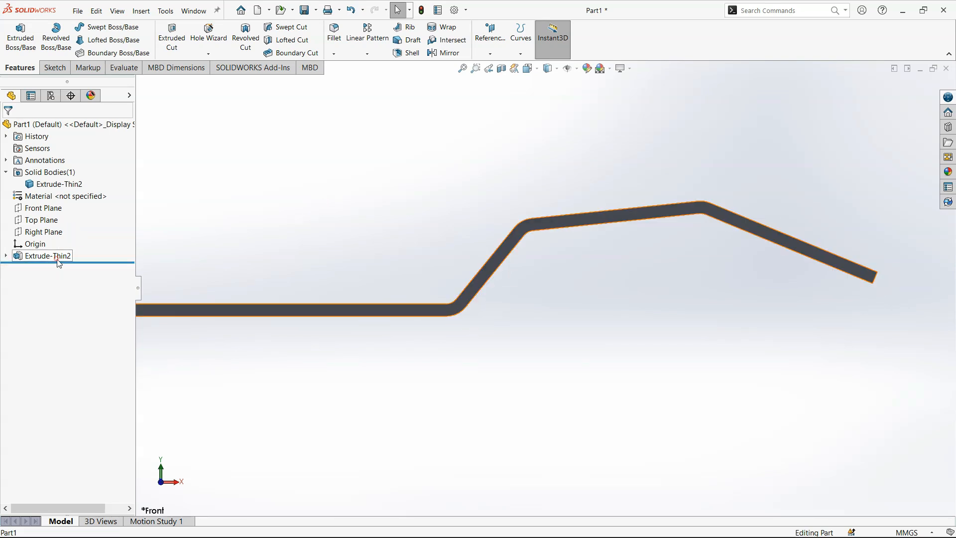
pyautogui.click(65, 230)
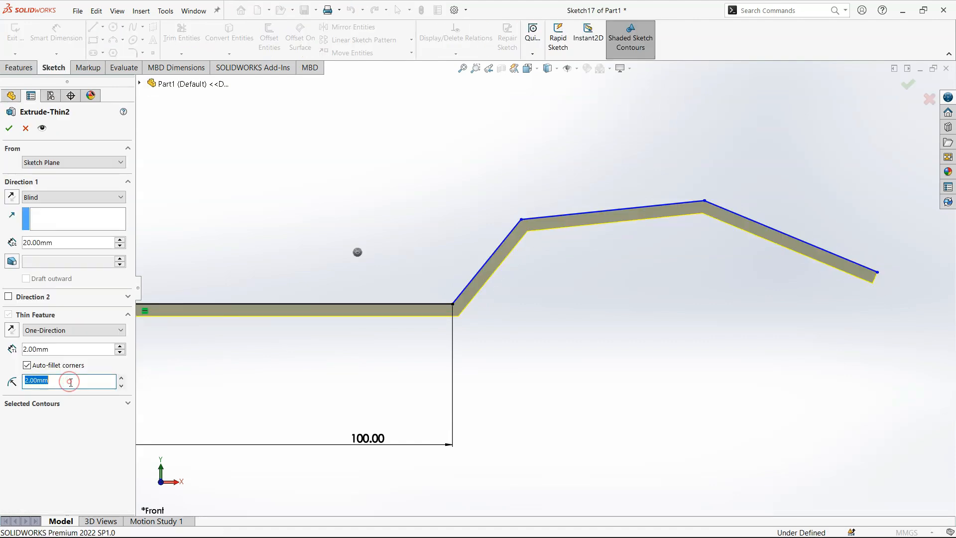
pyautogui.press('Return')
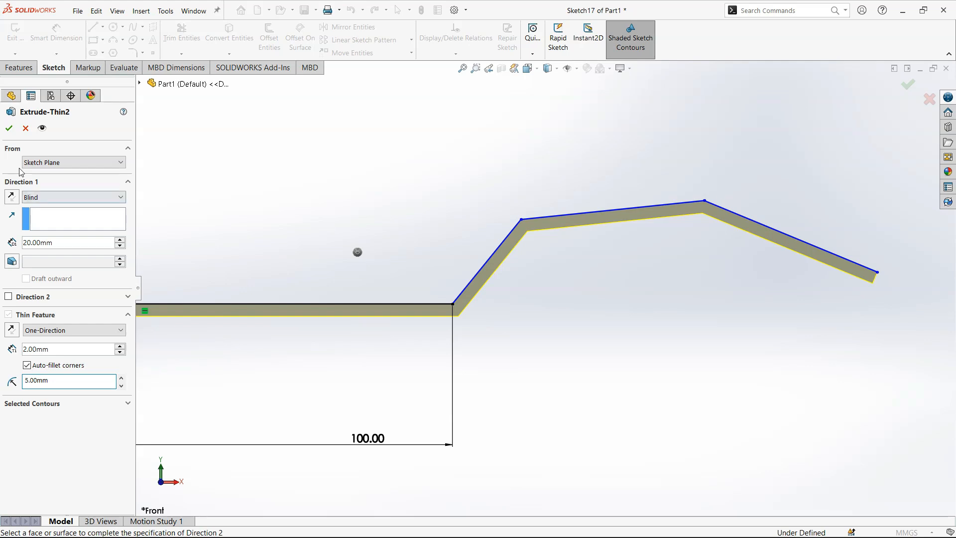
pyautogui.click(9, 128)
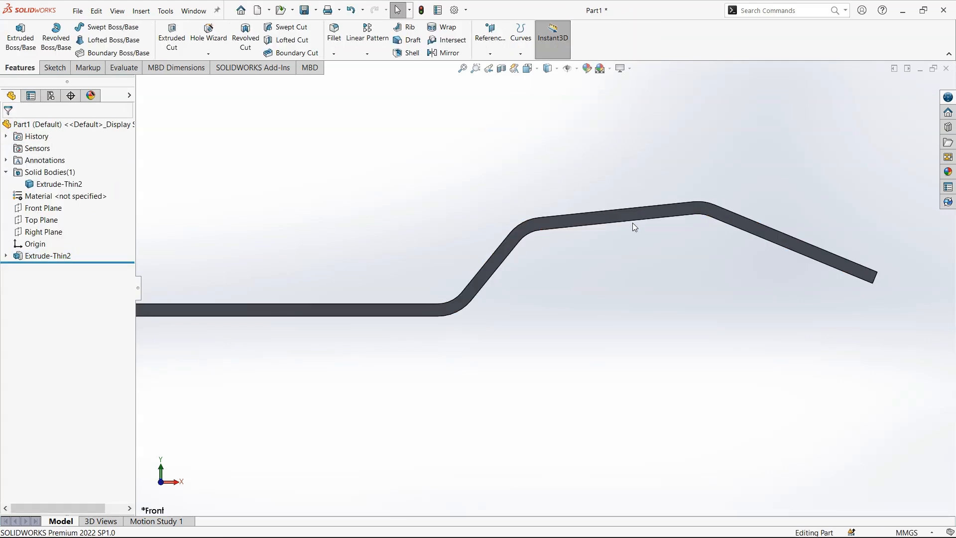
pyautogui.scroll(-3, 632, 222)
pyautogui.moveTo(513, 243); pyautogui.dragTo(550, 273, button='middle')
pyautogui.moveTo(484, 366); pyautogui.dragTo(520, 323, button='right')
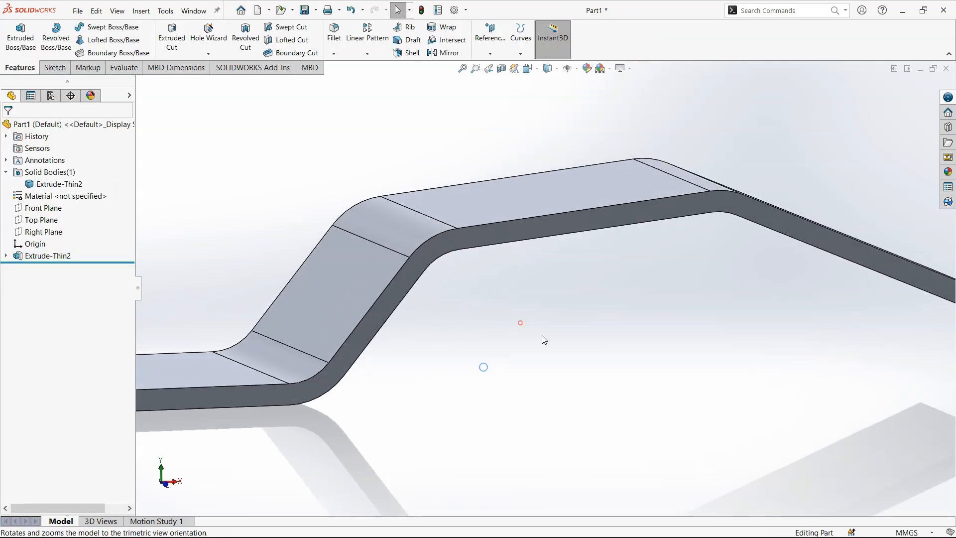
pyautogui.scroll(-3, 791, 348)
pyautogui.moveTo(780, 357); pyautogui.dragTo(536, 331, button='middle')
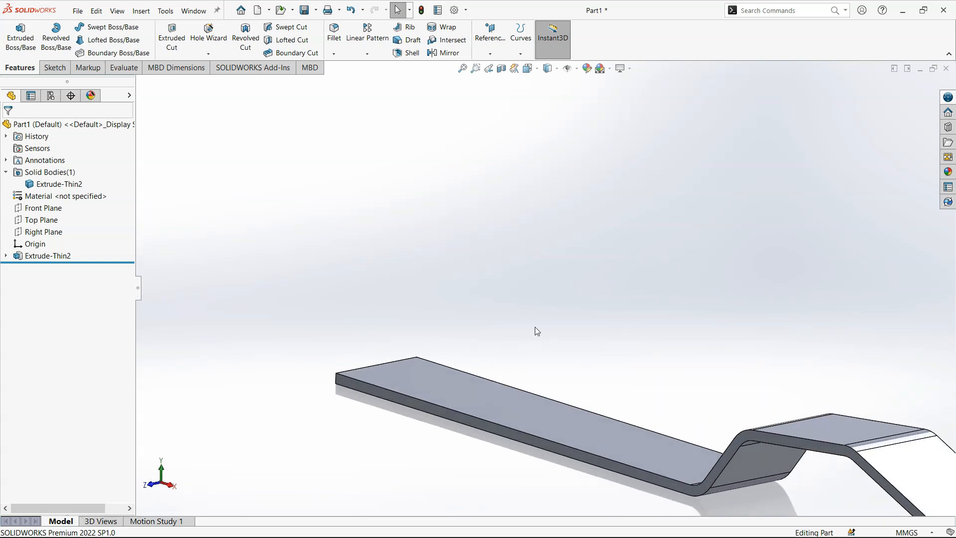
# Change the bent profile's thin feature to Mid-Plane with a 5 mm wall thickness and inspect the body
pyautogui.click(58, 258)
pyautogui.click(66, 235)
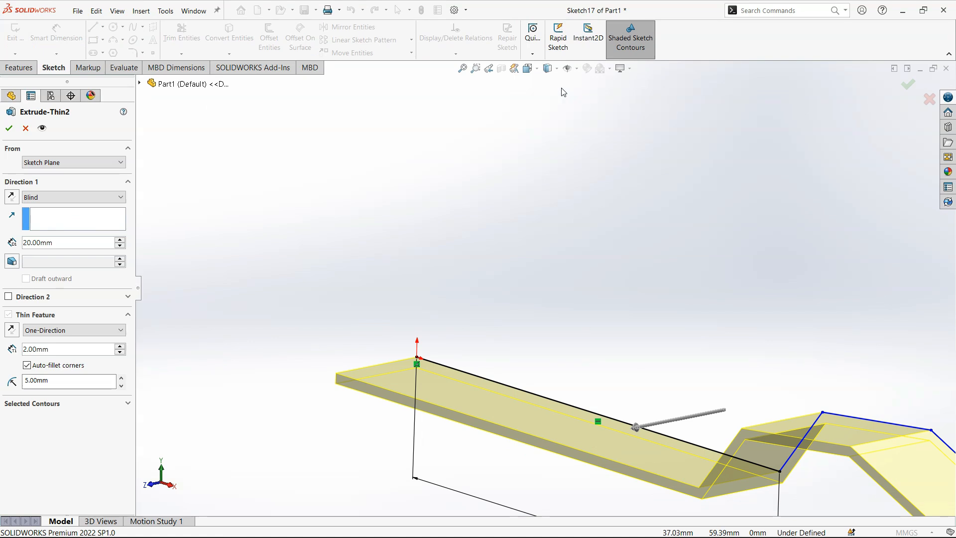
pyautogui.click(530, 69)
pyautogui.click(541, 109)
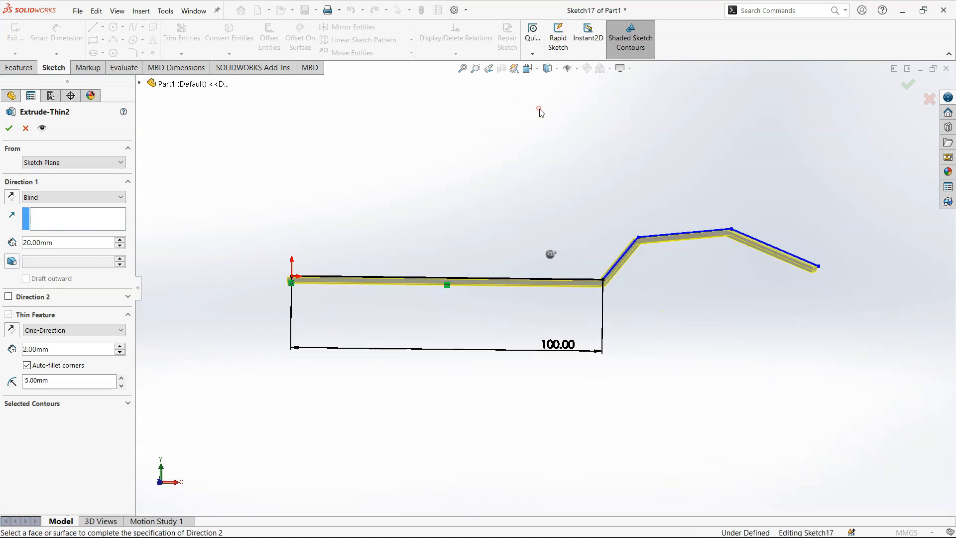
pyautogui.scroll(-3, 708, 252)
pyautogui.click(72, 330)
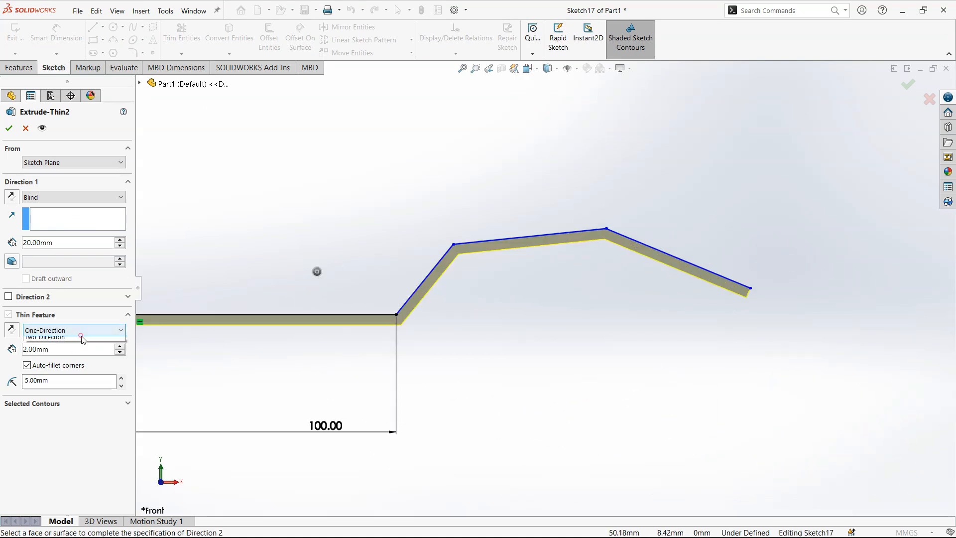
pyautogui.click(78, 350)
pyautogui.click(82, 343)
pyautogui.write('10')
pyautogui.press('Return')
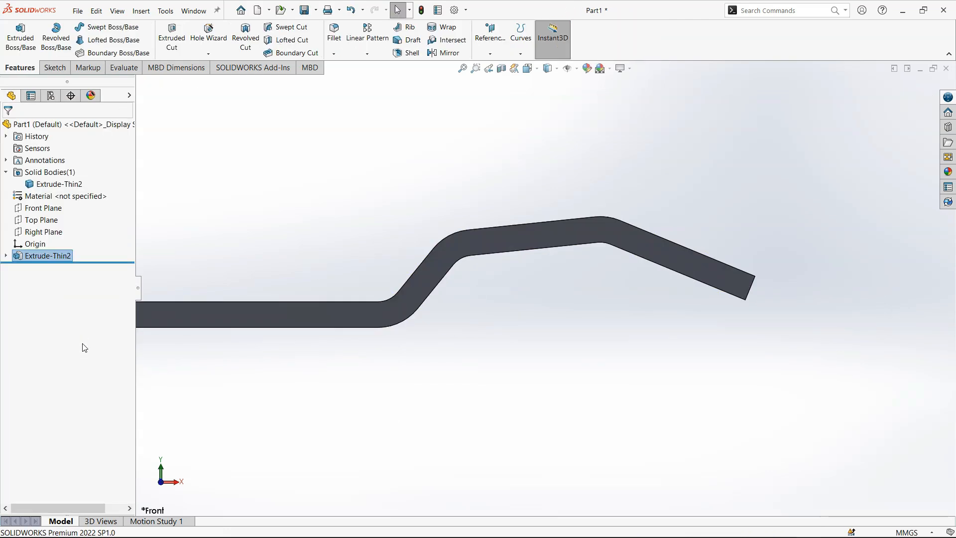
pyautogui.moveTo(277, 382); pyautogui.dragTo(447, 348, button='middle')
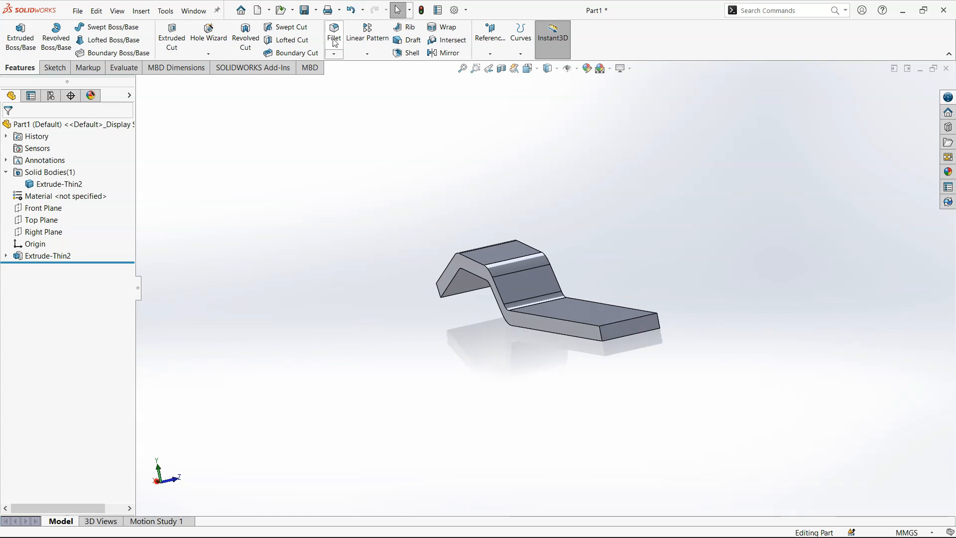
# Turn off auto-fillet corners for the bent thin extrusion and view the body in the trimetric orientation
pyautogui.click(48, 255)
pyautogui.click(36, 222)
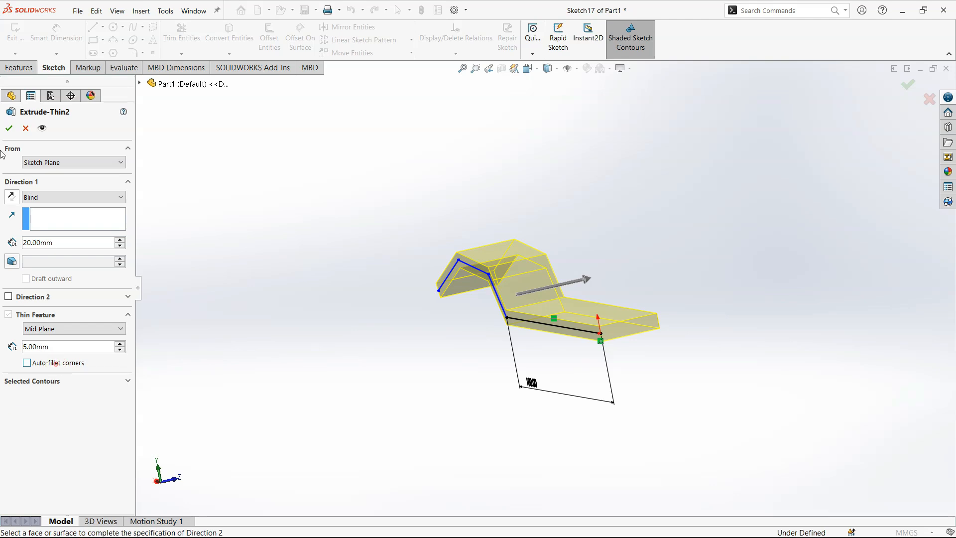
pyautogui.click(10, 131)
pyautogui.moveTo(332, 284); pyautogui.dragTo(458, 202, button='right')
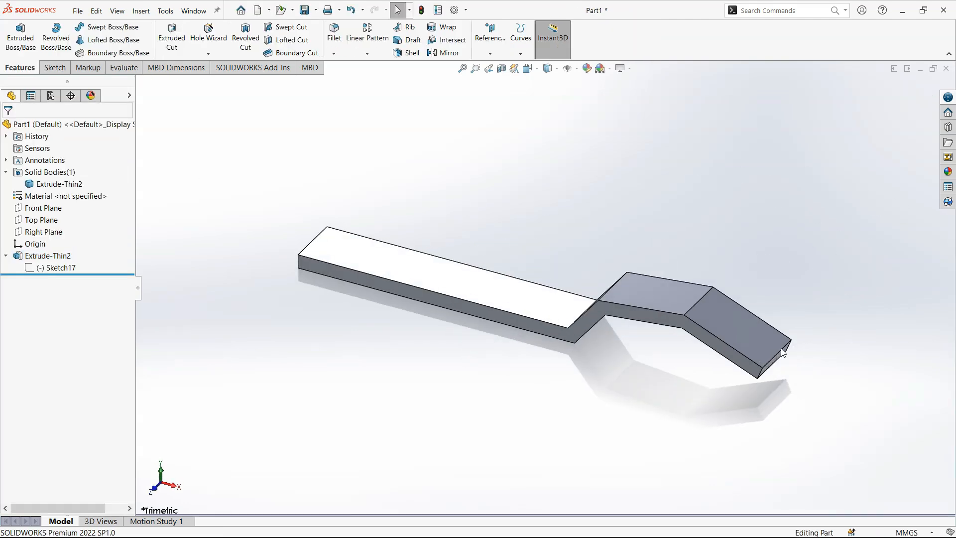
# Start a symmetric 5 mm fillet and select the three upper bend edges of the thin body
pyautogui.scroll(-3, 688, 352)
pyautogui.click(343, 56)
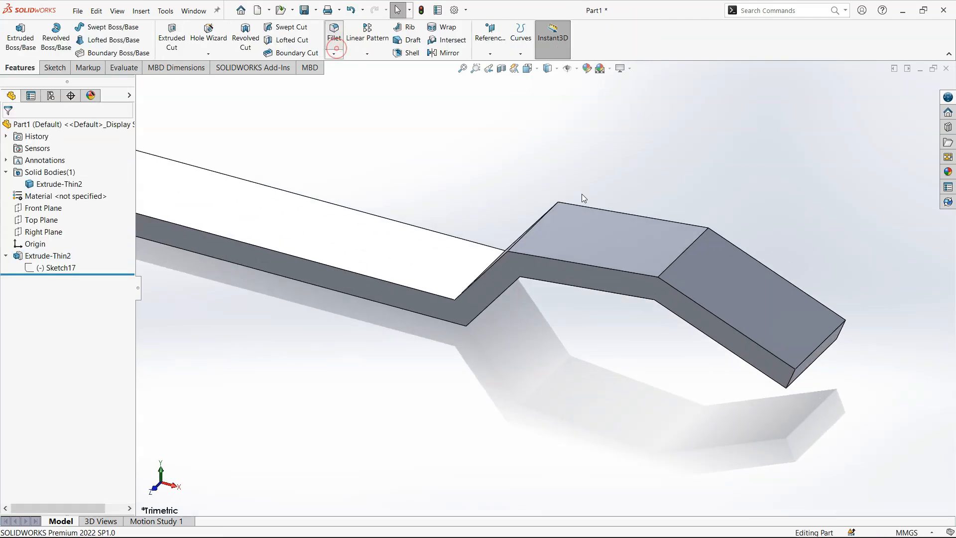
pyautogui.click(680, 256)
pyautogui.write('5mm')
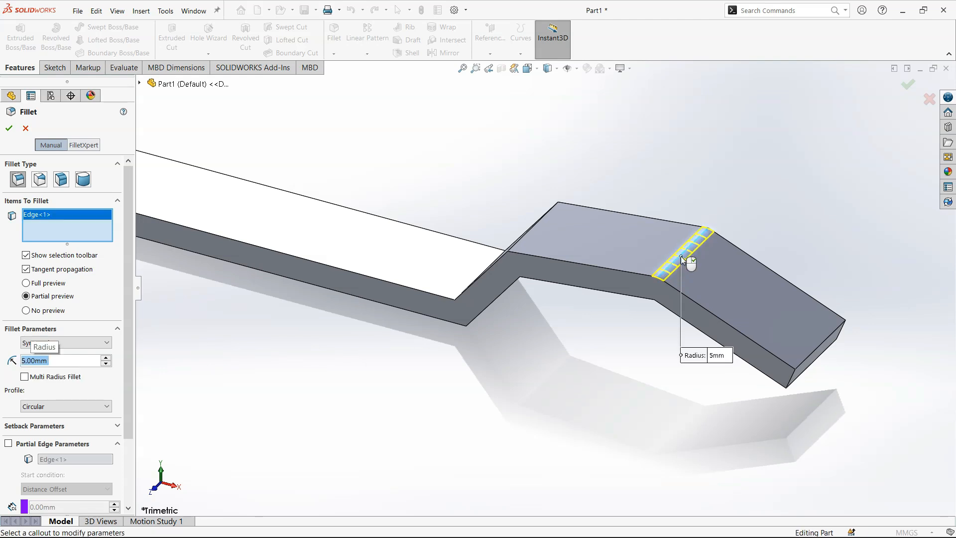
pyautogui.press('Return')
pyautogui.moveTo(515, 262); pyautogui.dragTo(543, 257, button='middle')
pyautogui.click(543, 257)
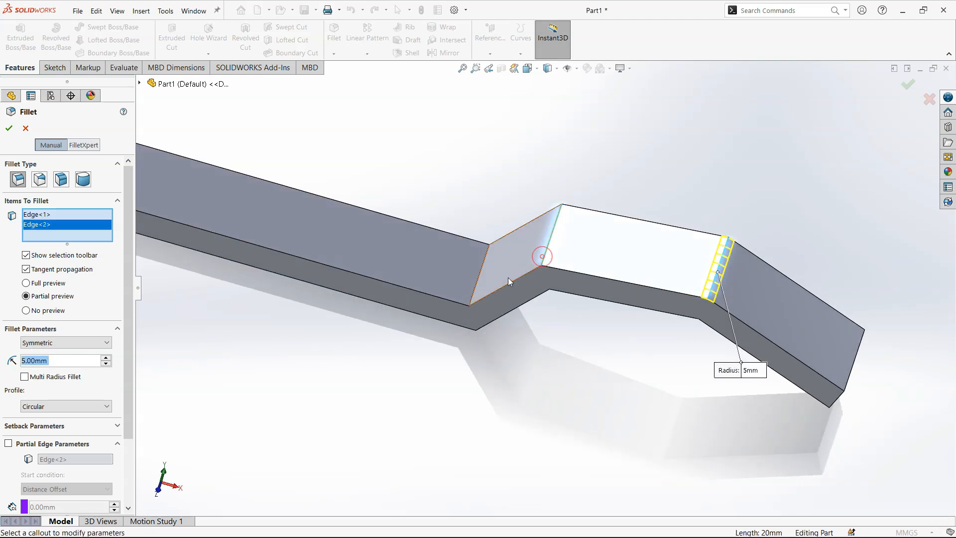
pyautogui.click(474, 292)
# Add the three underside bend edges to the fillet, apply it and inspect the rounded body, ending in the trimetric orientation
pyautogui.moveTo(475, 292); pyautogui.dragTo(475, 271, button='middle')
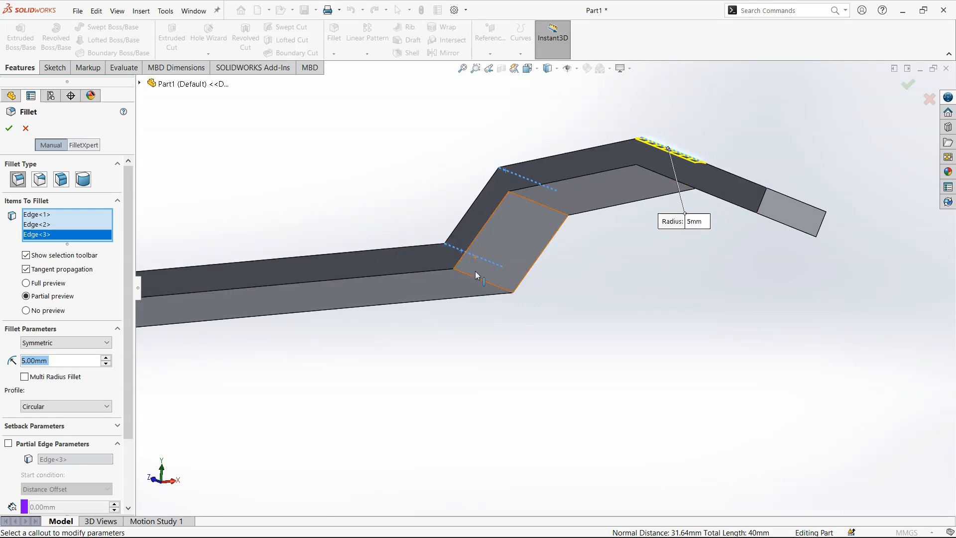
pyautogui.click(476, 277)
pyautogui.click(532, 200)
pyautogui.moveTo(537, 202); pyautogui.dragTo(698, 181, button='middle')
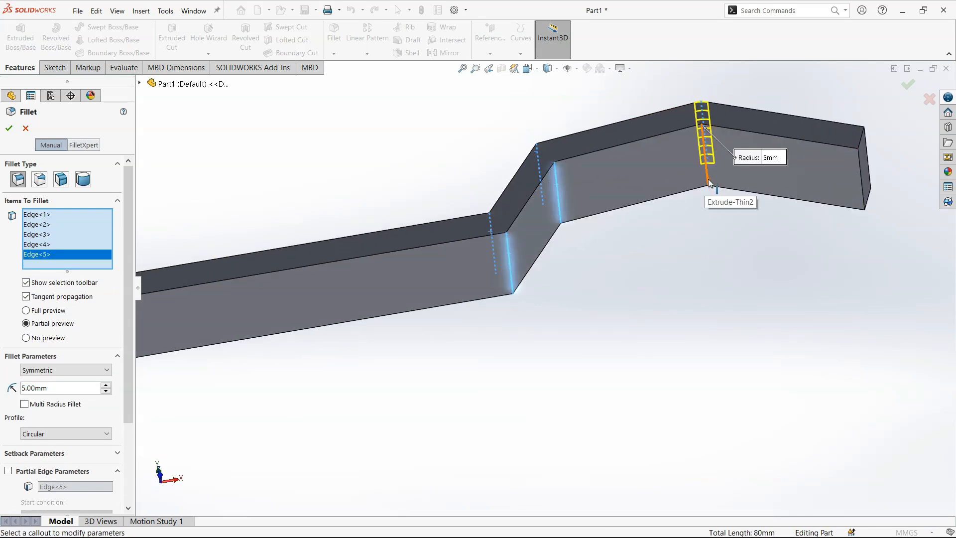
pyautogui.click(706, 182)
pyautogui.click(10, 129)
pyautogui.moveTo(520, 252); pyautogui.dragTo(644, 310, button='middle')
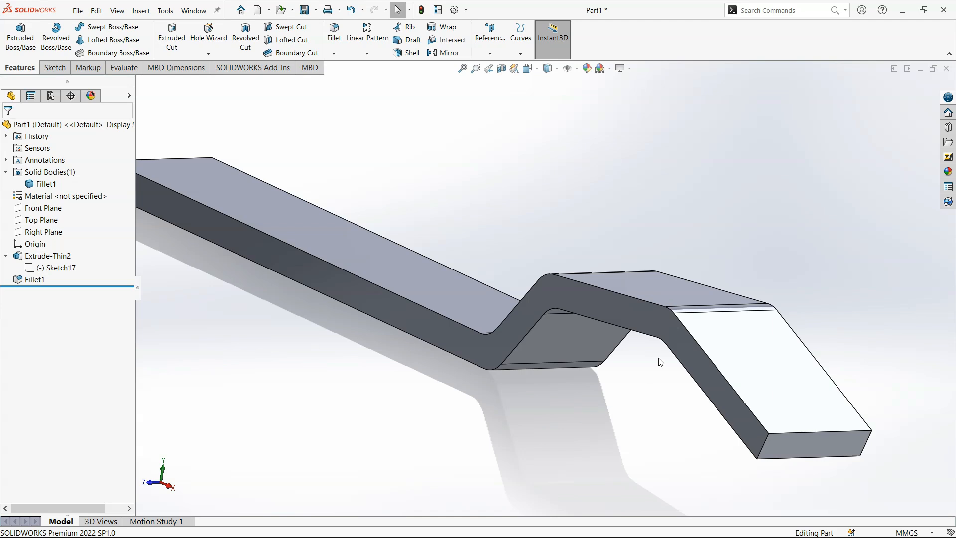
pyautogui.moveTo(626, 245); pyautogui.dragTo(639, 250, button='middle')
pyautogui.hotkey('ctrl', '7')
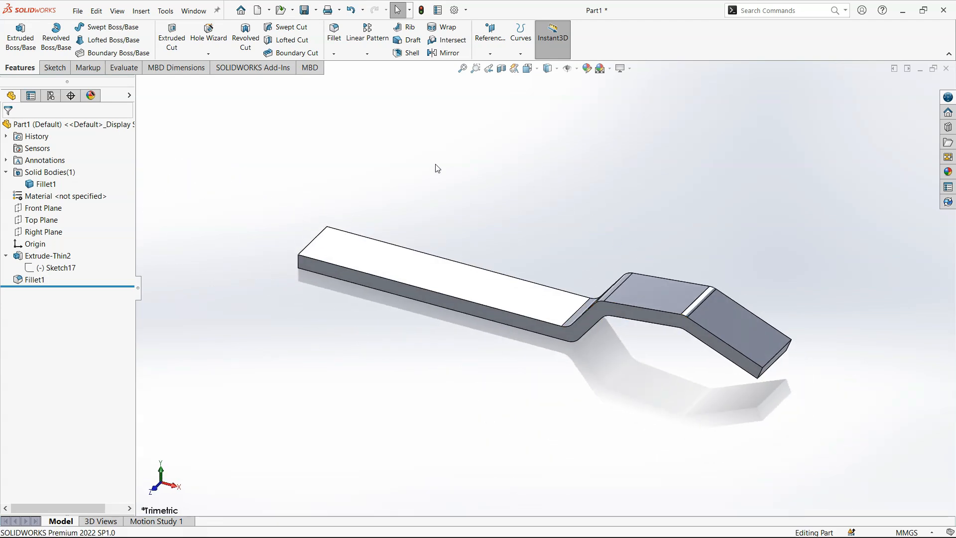
# Open the bent thin extrusion for editing, review its start condition options and leave without changes
pyautogui.click(50, 256)
pyautogui.click(56, 229)
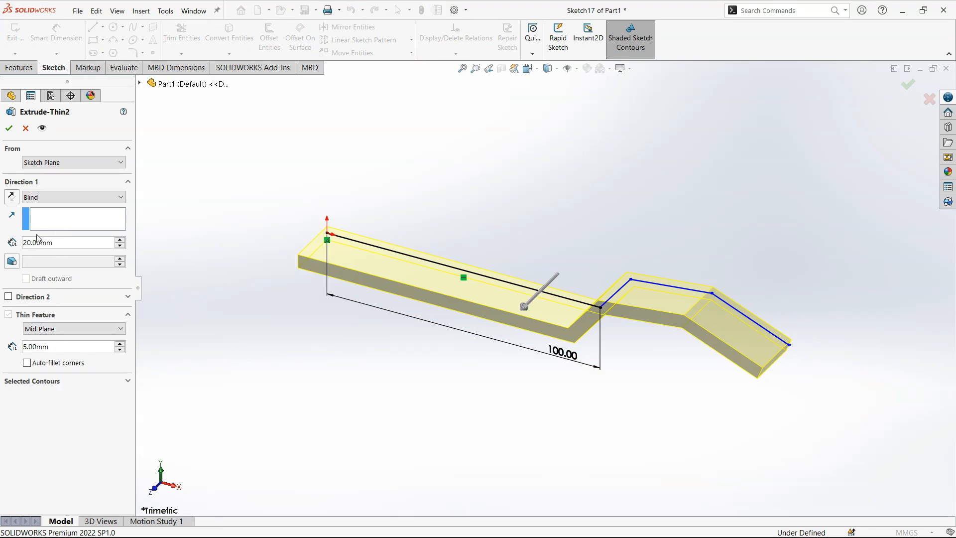
pyautogui.click(56, 166)
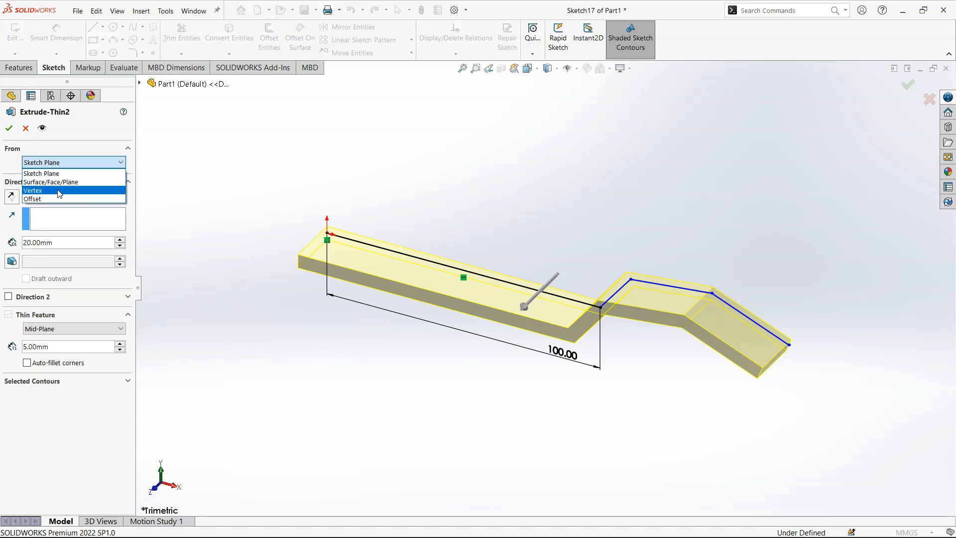
pyautogui.click(20, 127)
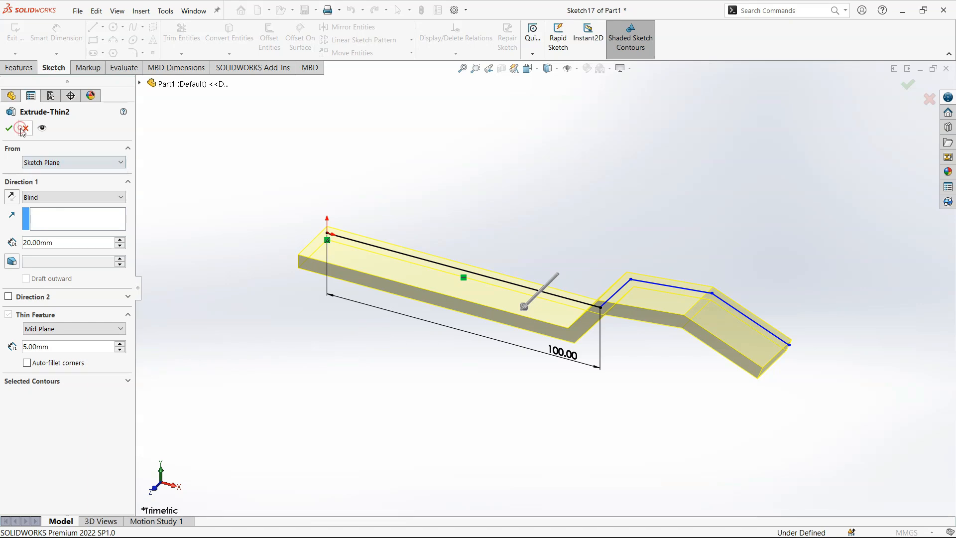
pyautogui.click(20, 127)
pyautogui.click(260, 187)
# Delete the thin extrusion together with its dependent fillet, and delete the leftover open-profile sketch
pyautogui.moveTo(55, 257)
pyautogui.mouseDown()
pyautogui.moveTo(49, 246)
pyautogui.moveTo(44, 254)
pyautogui.mouseUp()
pyautogui.click(203, 254)
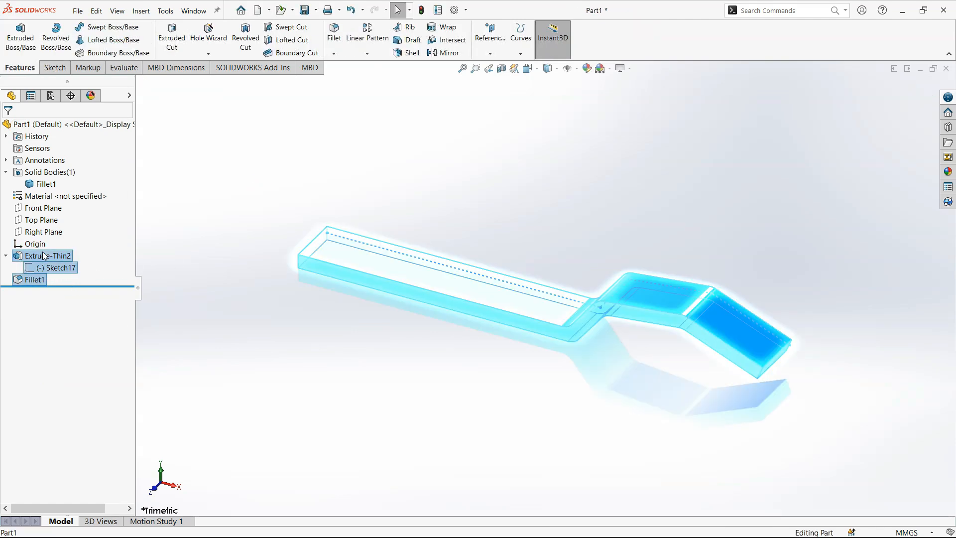
pyautogui.press('Delete')
pyautogui.click(535, 275)
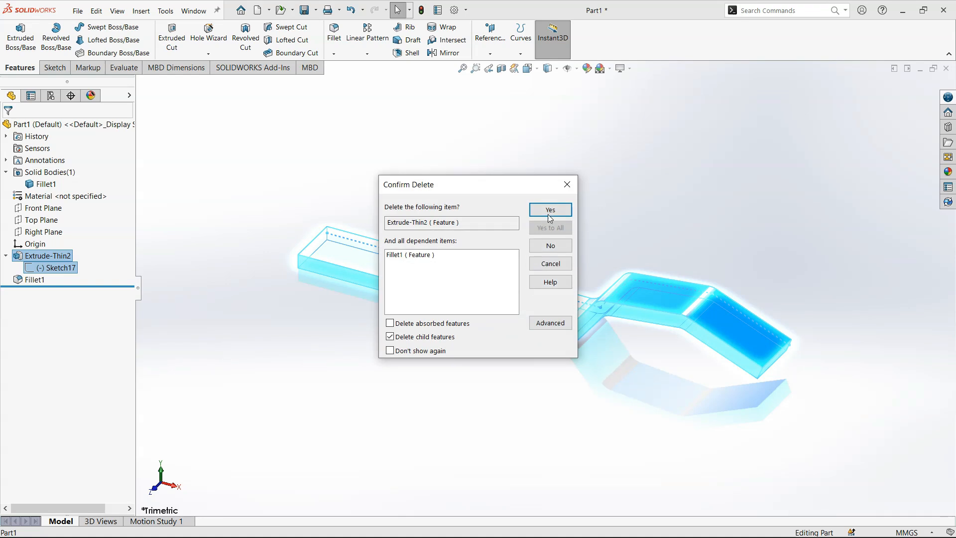
pyautogui.click(547, 213)
pyautogui.click(536, 290)
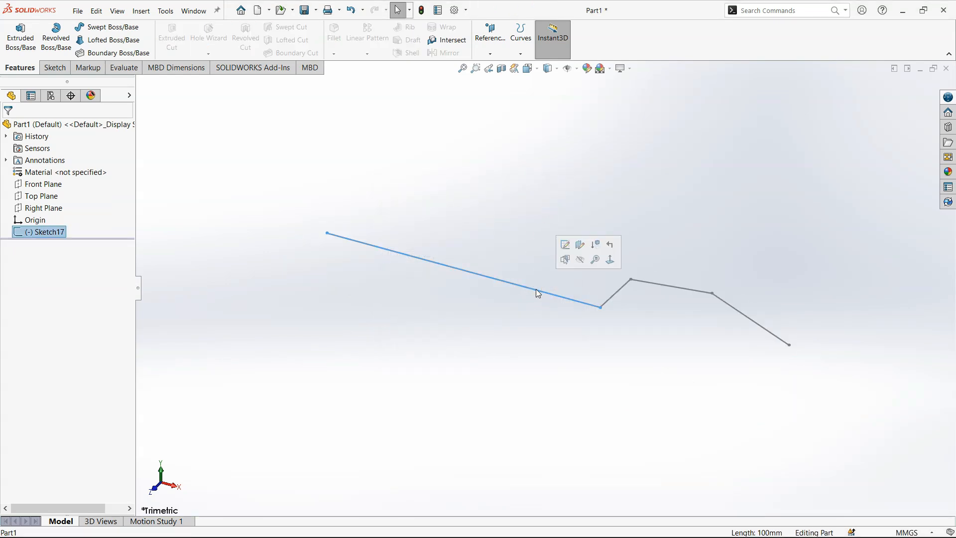
pyautogui.press('Delete')
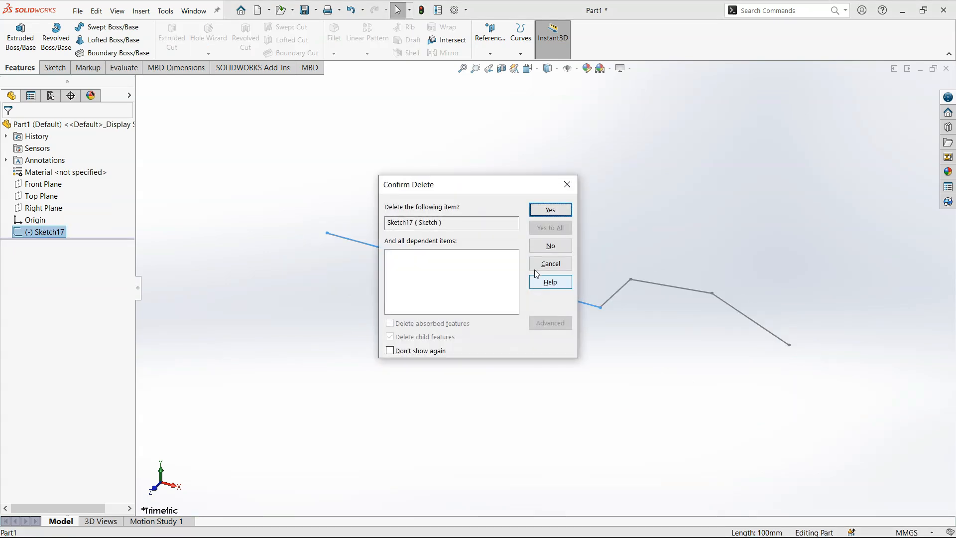
pyautogui.click(542, 215)
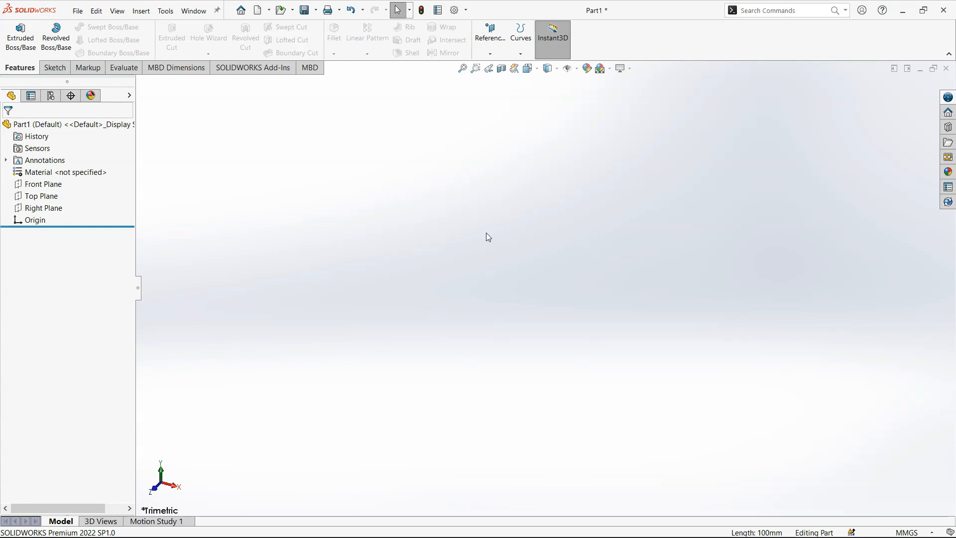
# Sketch a corner rectangle about 34 × 29 mm on the Top Plane, beside the origin on the negative X side
pyautogui.click(29, 201)
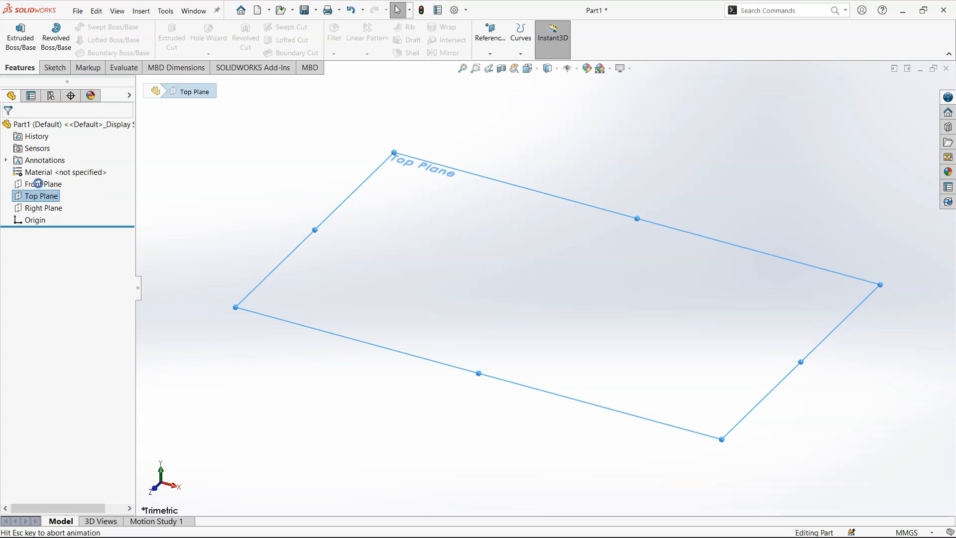
pyautogui.click(56, 185)
pyautogui.click(93, 40)
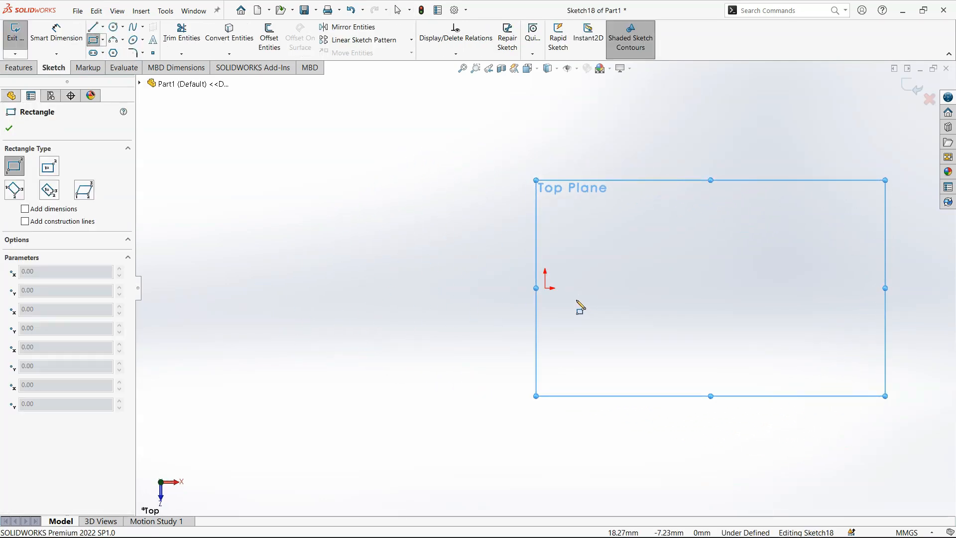
pyautogui.click(441, 288)
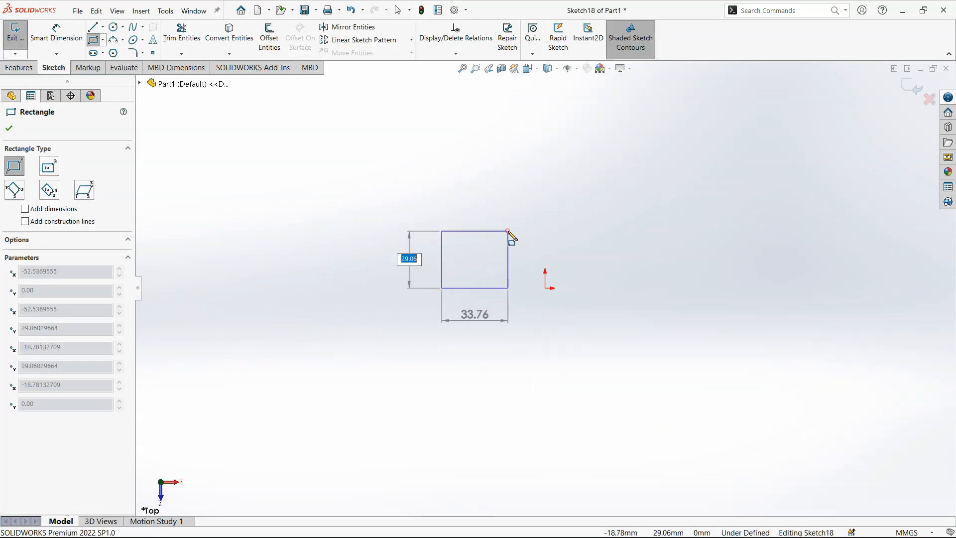
pyautogui.click(508, 231)
pyautogui.press('Escape')
# Extrude the rectangle Blind 20 mm from the sketch plane into a solid block
pyautogui.click(28, 69)
pyautogui.click(20, 38)
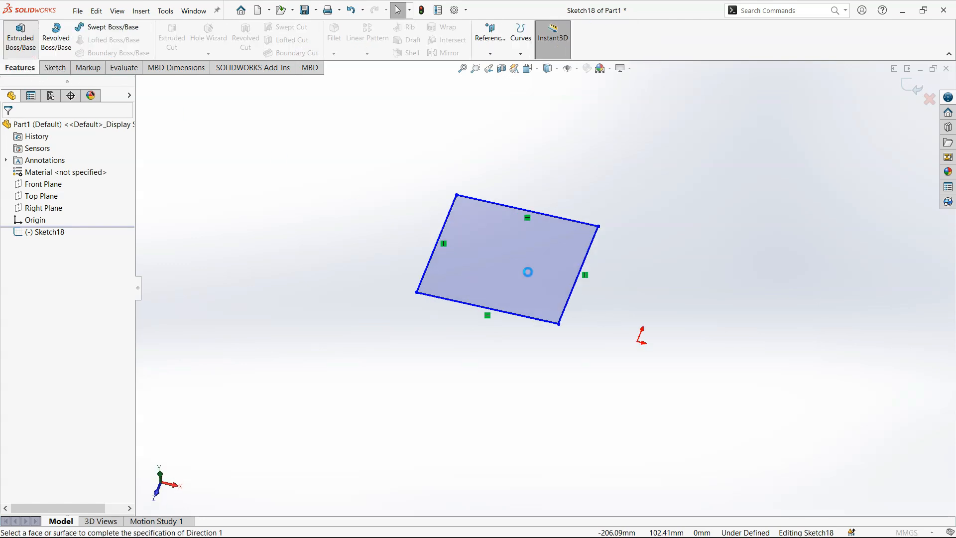
pyautogui.click(100, 195)
pyautogui.click(73, 200)
pyautogui.click(82, 196)
pyautogui.click(64, 208)
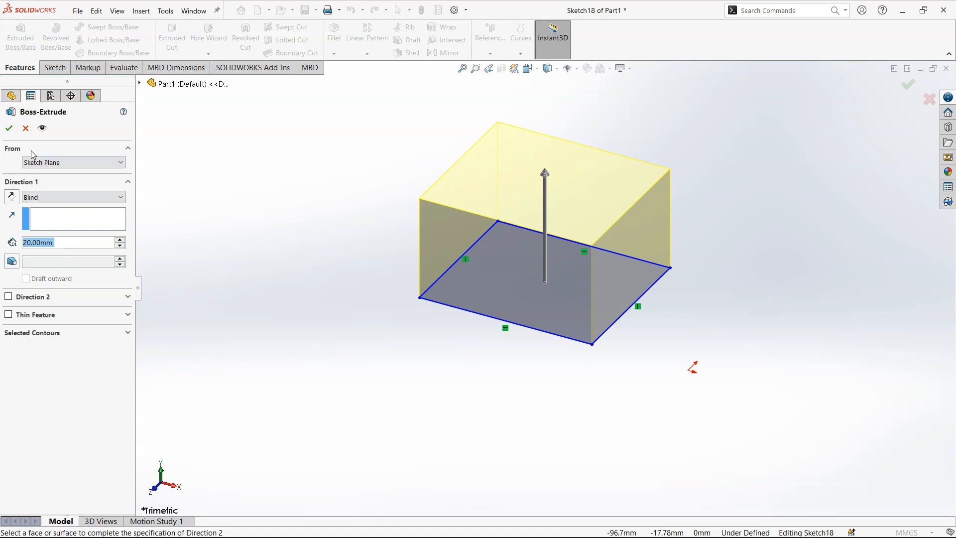
pyautogui.click(10, 128)
pyautogui.moveTo(630, 335); pyautogui.dragTo(604, 315, button='middle')
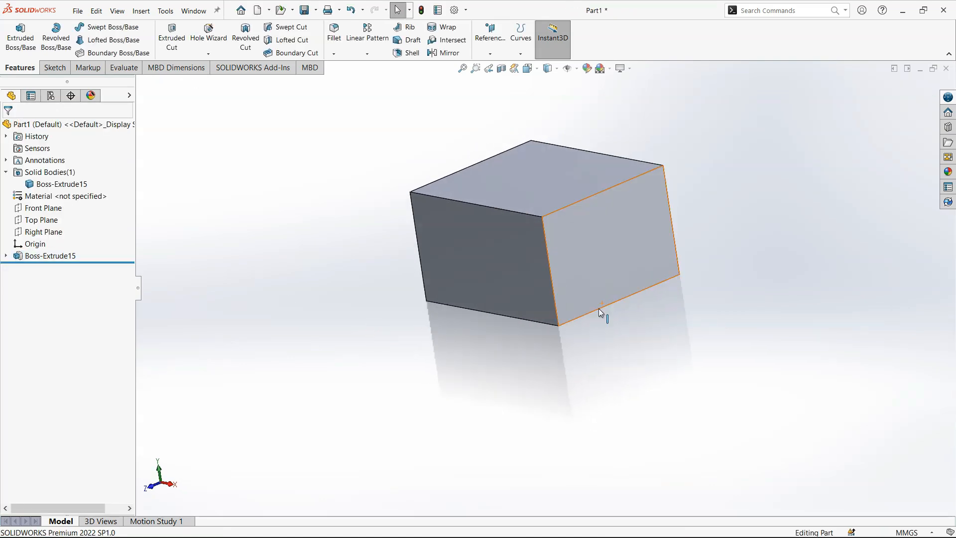
# Sketch a horizontal straight slot on the Right Plane, about 10.6 mm between centres and 7.7 mm wide, within the block's outline
pyautogui.click(43, 232)
pyautogui.moveTo(508, 253)
pyautogui.mouseDown(button='middle')
pyautogui.moveTo(491, 251)
pyautogui.moveTo(493, 258)
pyautogui.mouseUp(button='middle')
pyautogui.click(47, 235)
pyautogui.click(60, 216)
pyautogui.click(93, 52)
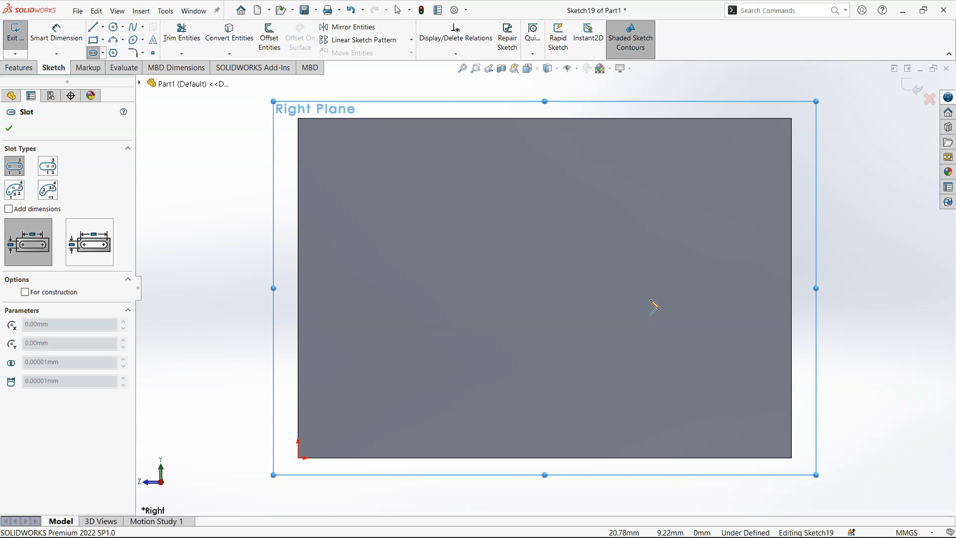
pyautogui.click(542, 282)
pyautogui.click(723, 283)
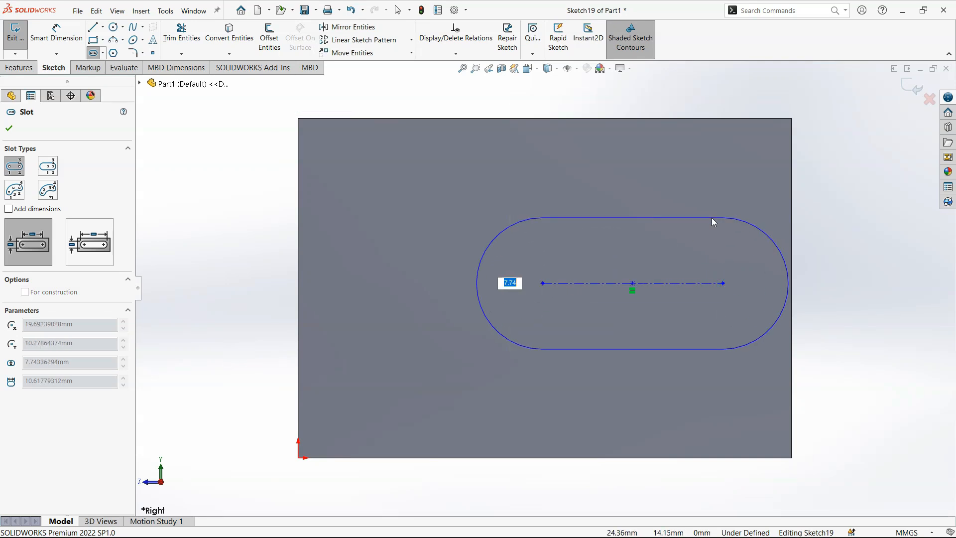
pyautogui.click(711, 218)
pyautogui.press('Escape')
# Set up a 20 mm Blind extrusion of the slot that starts from the block's side face facing the sketch, using Surface/Face/Plane
pyautogui.click(33, 64)
pyautogui.click(20, 37)
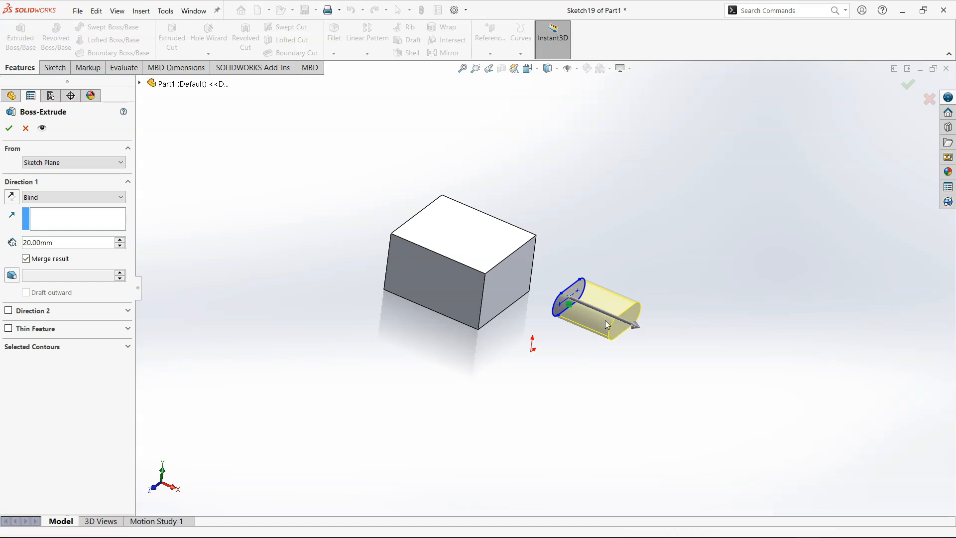
pyautogui.scroll(-5, 603, 317)
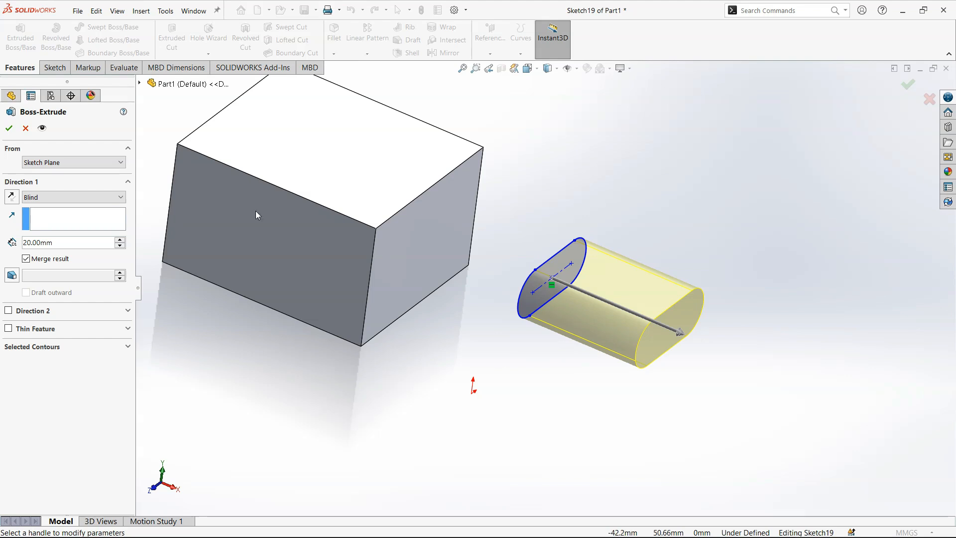
pyautogui.click(97, 163)
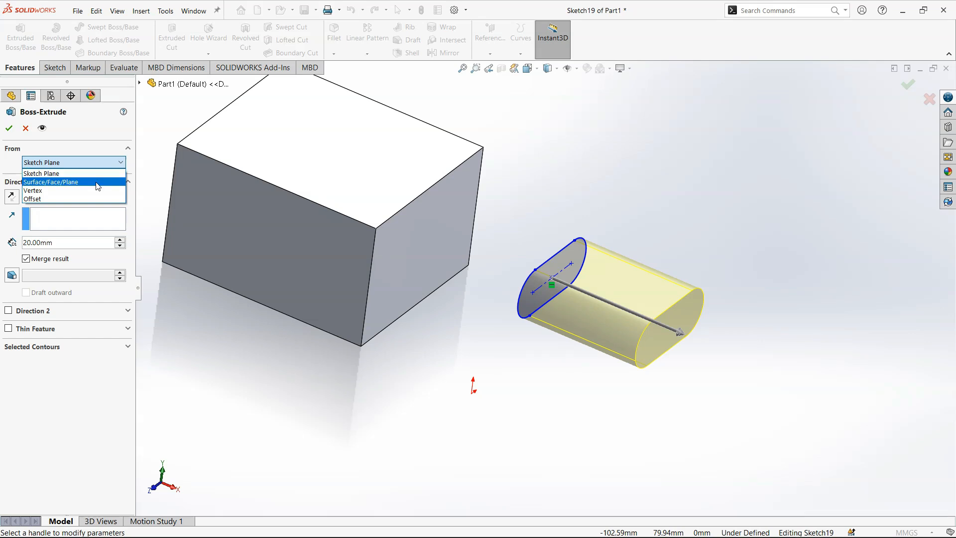
pyautogui.click(97, 183)
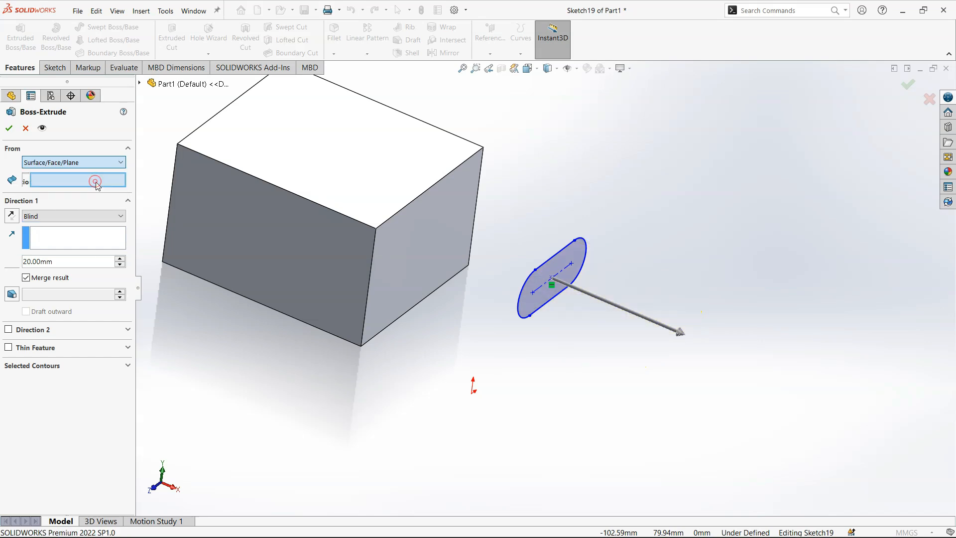
pyautogui.click(435, 225)
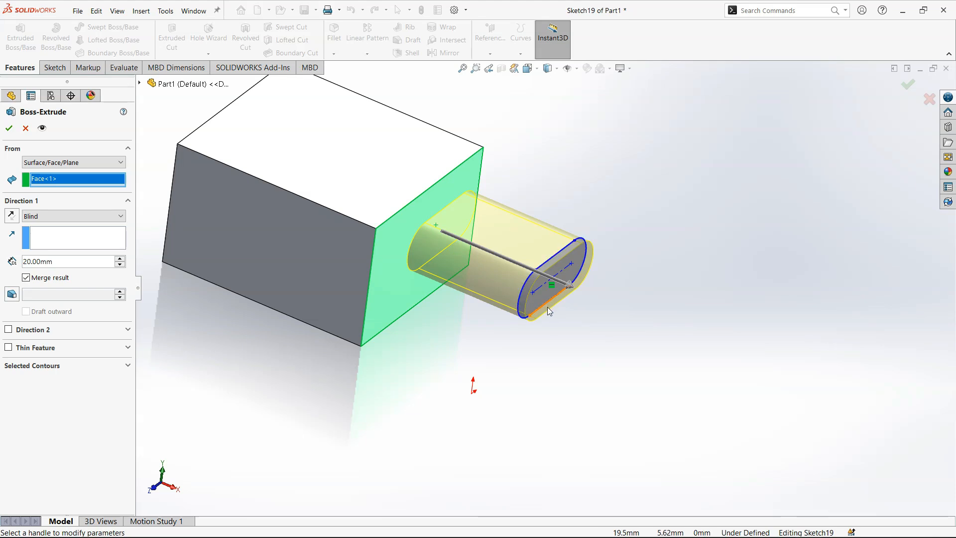
pyautogui.moveTo(551, 318); pyautogui.dragTo(353, 296, button='middle')
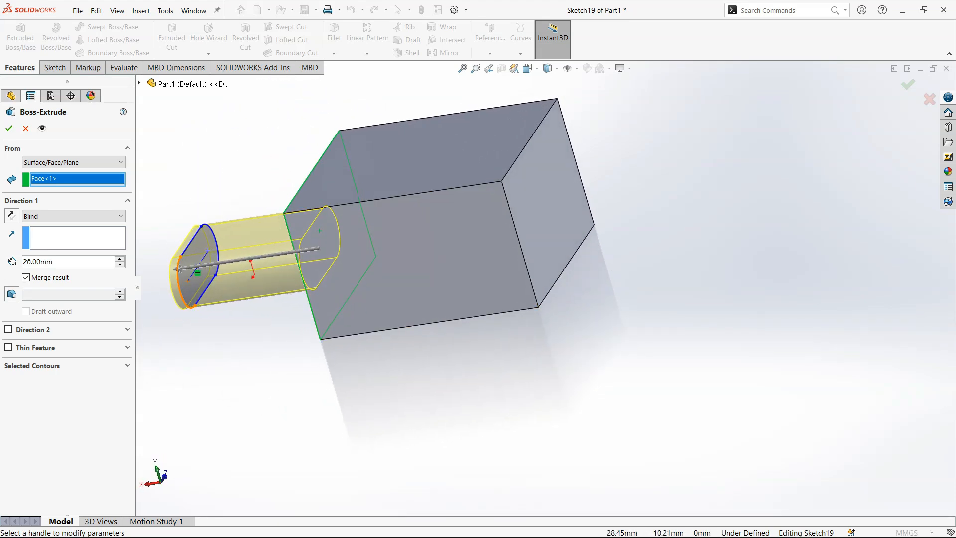
# Set the slot extrusion's depth to 10 mm, apply it and inspect the boss on the block's side face
pyautogui.click(119, 264)
pyautogui.moveTo(366, 249); pyautogui.dragTo(405, 239, button='middle')
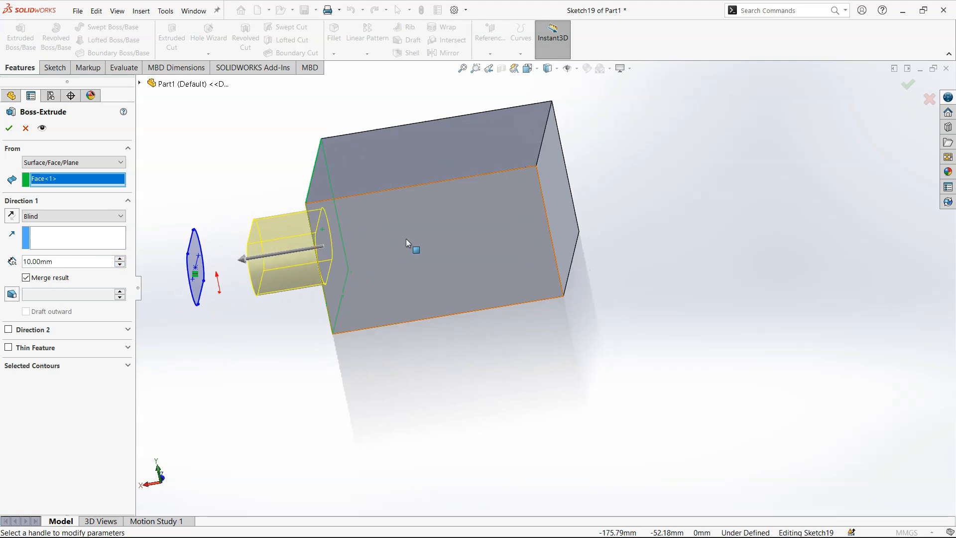
pyautogui.click(11, 130)
pyautogui.click(336, 367)
pyautogui.moveTo(336, 368); pyautogui.dragTo(314, 401, button='right')
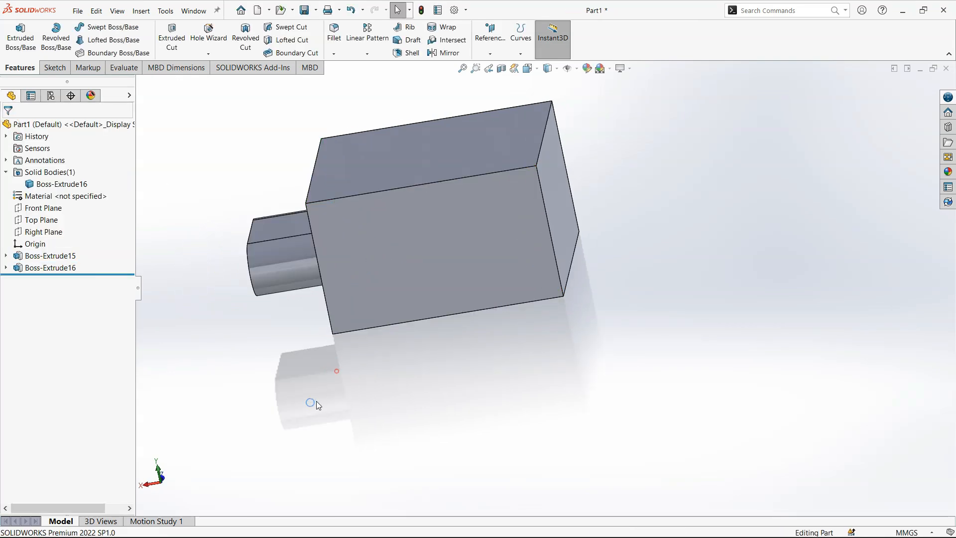
pyautogui.scroll(4, 746, 318)
pyautogui.scroll(-4, 745, 316)
pyautogui.moveTo(679, 312)
pyautogui.mouseDown(button='middle')
pyautogui.moveTo(580, 254)
pyautogui.moveTo(523, 290)
pyautogui.moveTo(610, 260)
pyautogui.moveTo(653, 314)
pyautogui.mouseUp(button='middle')
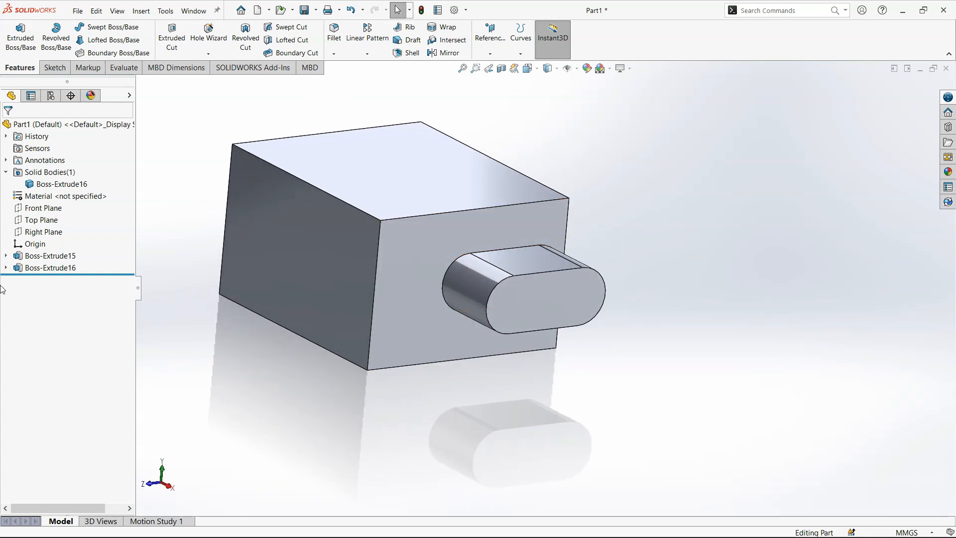
# Change the slot boss's start condition to Vertex using the block's upper corner beside the boss, and inspect the result
pyautogui.click(38, 268)
pyautogui.click(46, 238)
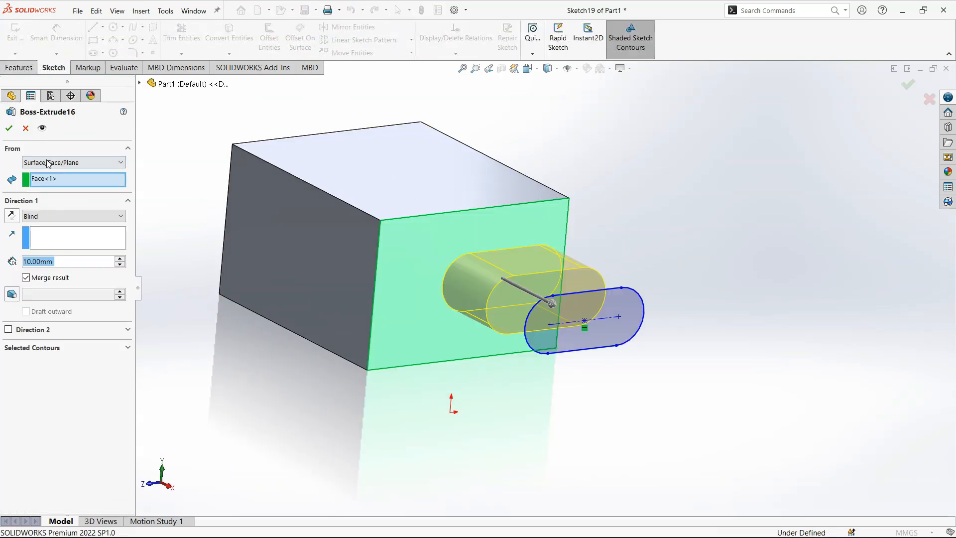
pyautogui.click(55, 162)
pyautogui.click(48, 188)
pyautogui.click(568, 198)
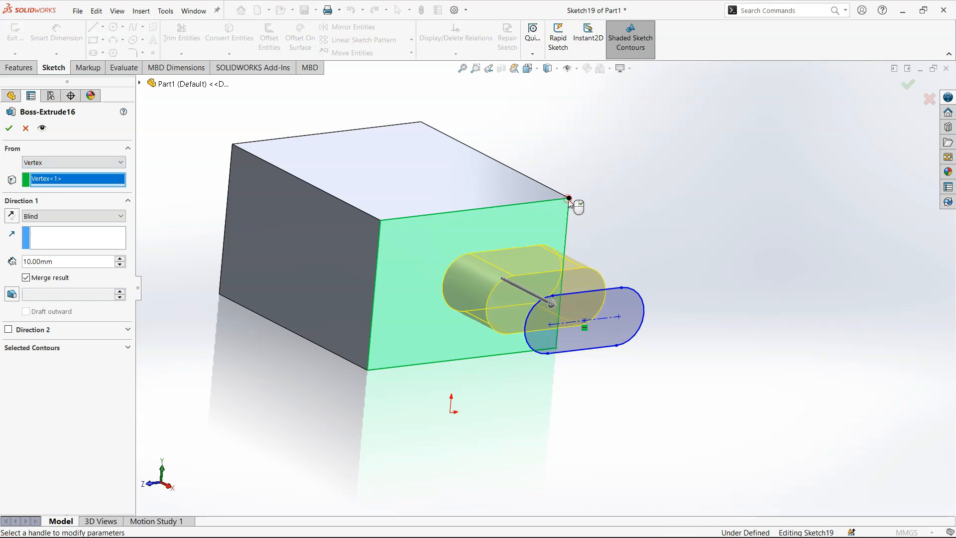
pyautogui.click(9, 127)
pyautogui.moveTo(629, 202); pyautogui.dragTo(513, 424, button='middle')
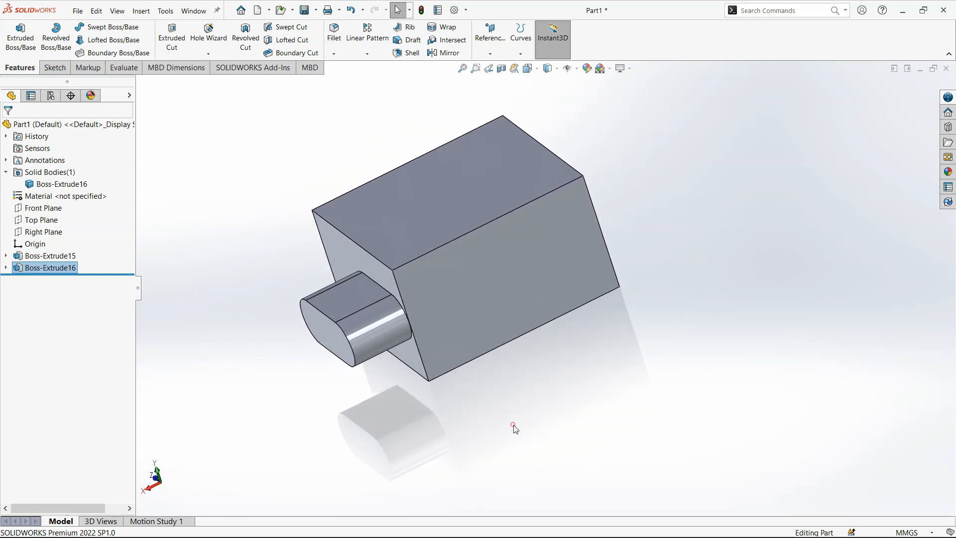
pyautogui.click(512, 424)
pyautogui.moveTo(498, 435); pyautogui.dragTo(572, 382, button='right')
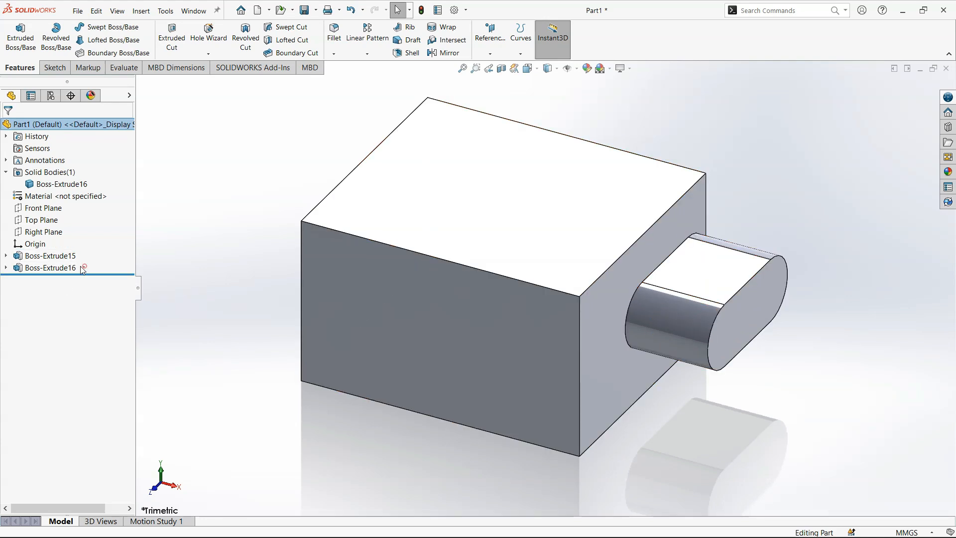
# Delete the block extrusion with its dependent slot boss, and delete the remaining rectangle and slot sketches
pyautogui.moveTo(80, 266); pyautogui.dragTo(61, 255)
pyautogui.rightClick(62, 255)
pyautogui.click(96, 288)
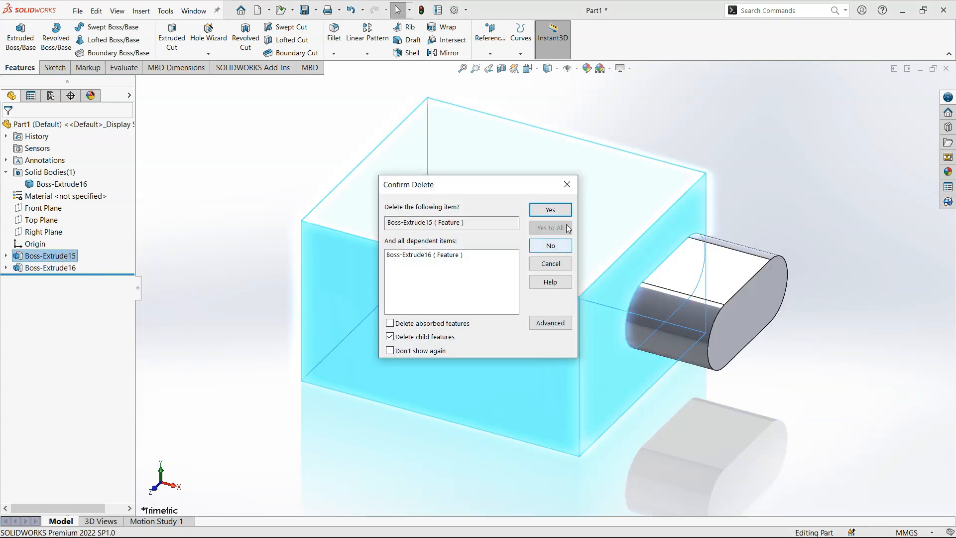
pyautogui.click(566, 211)
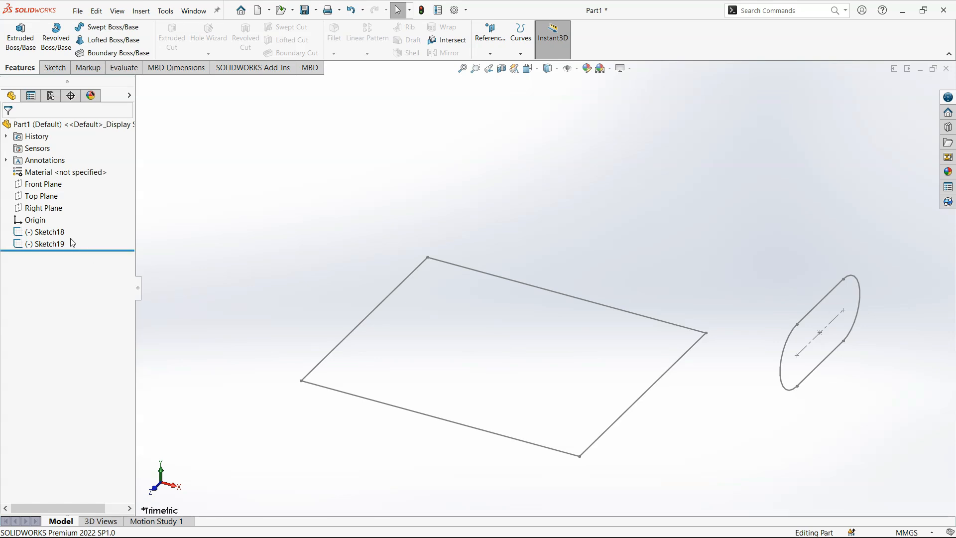
pyautogui.moveTo(55, 234); pyautogui.dragTo(55, 245)
pyautogui.rightClick(55, 245)
pyautogui.click(79, 260)
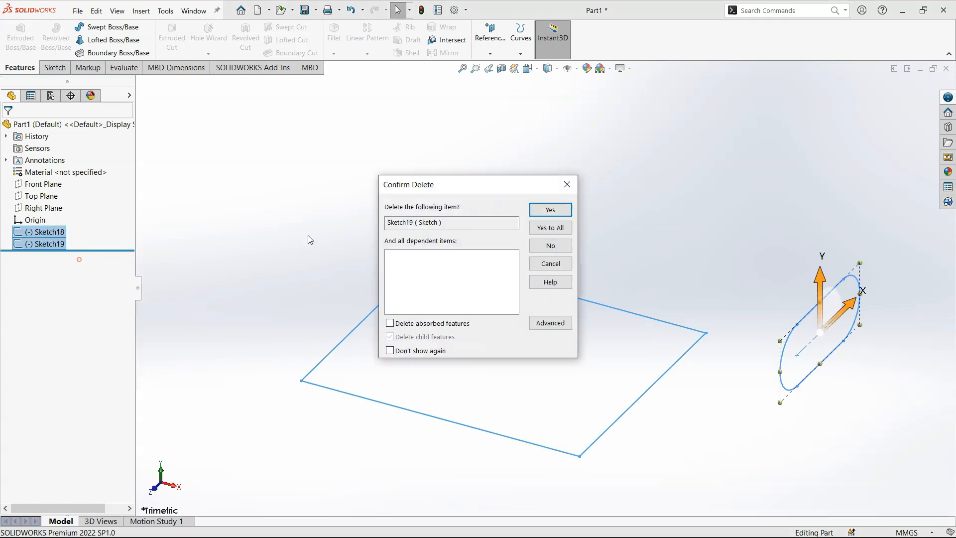
pyautogui.click(545, 227)
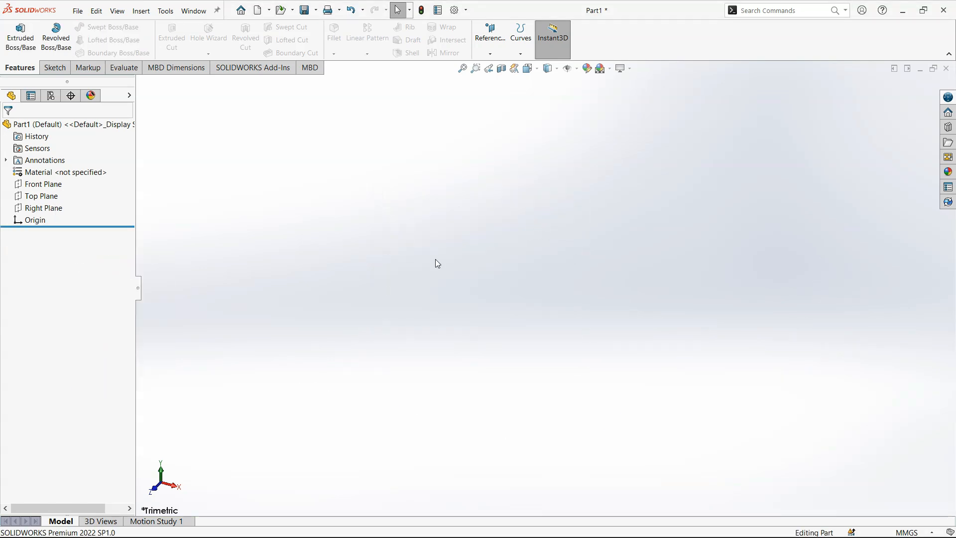